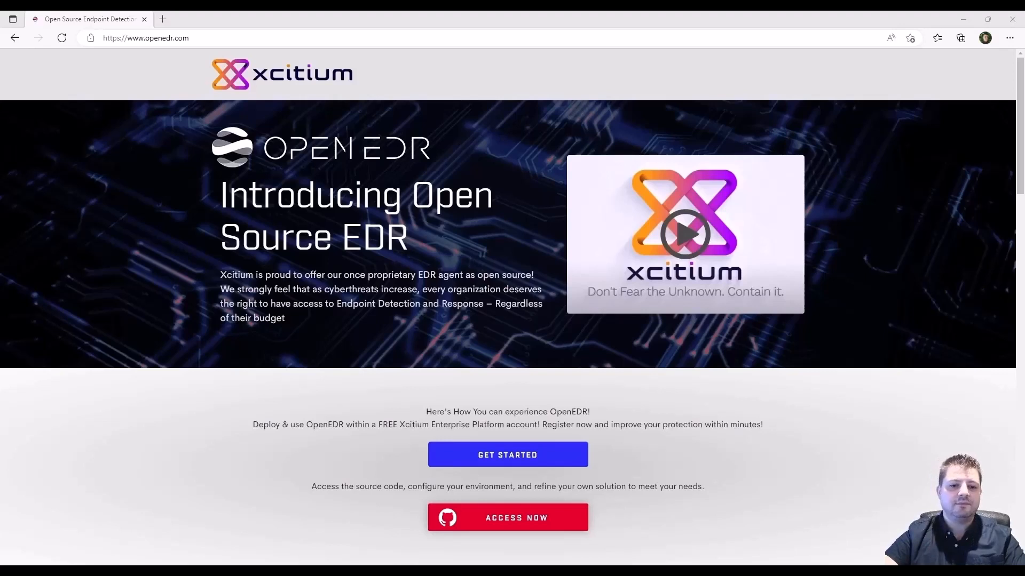
# Start a free account registration and enter the account holder's name, e-mail and password.
pyautogui.click(578, 455)
pyautogui.click(459, 238)
pyautogui.write('Valentin')
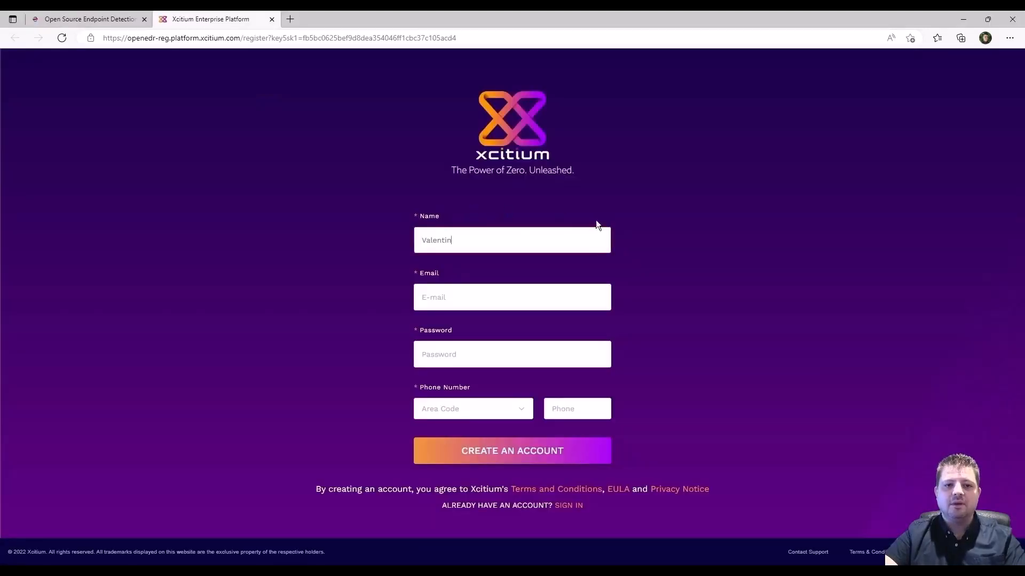
pyautogui.click(516, 297)
pyautogui.click(513, 355)
pyautogui.write('••••••••')
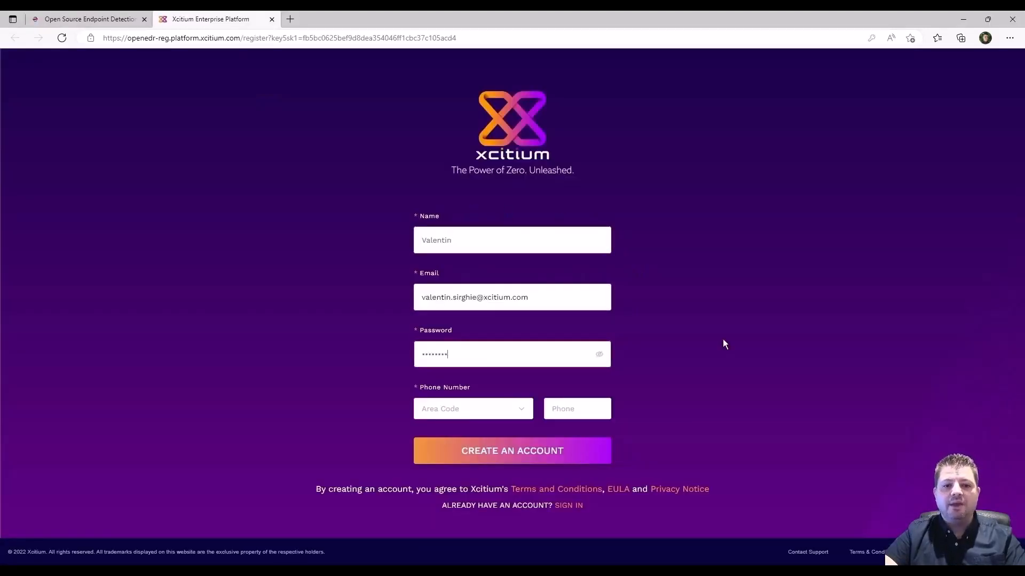
pyautogui.write('••••••••••••••')
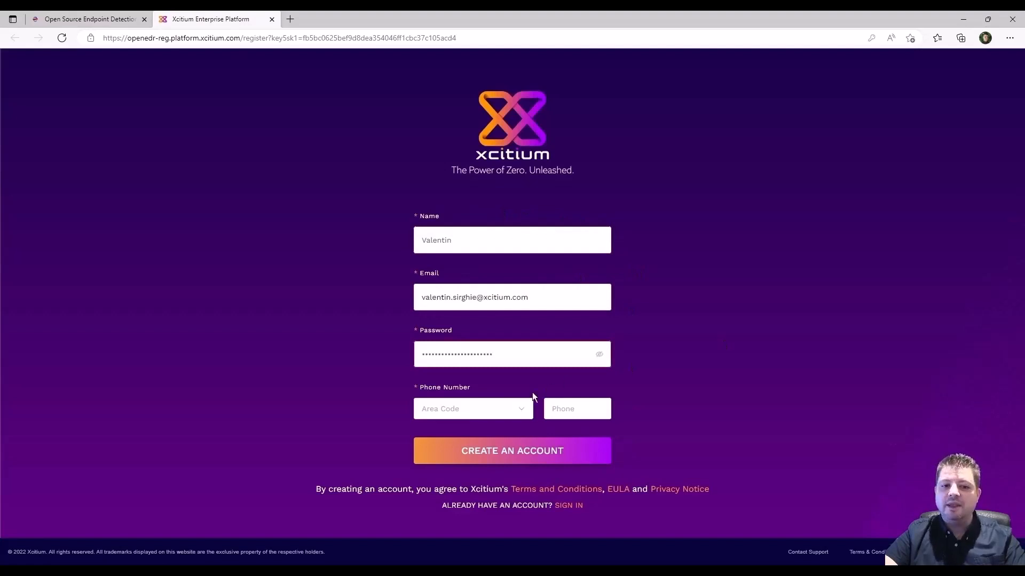
# Choose United Kingdom +44 as the phone area code and create the account.
pyautogui.click(523, 409)
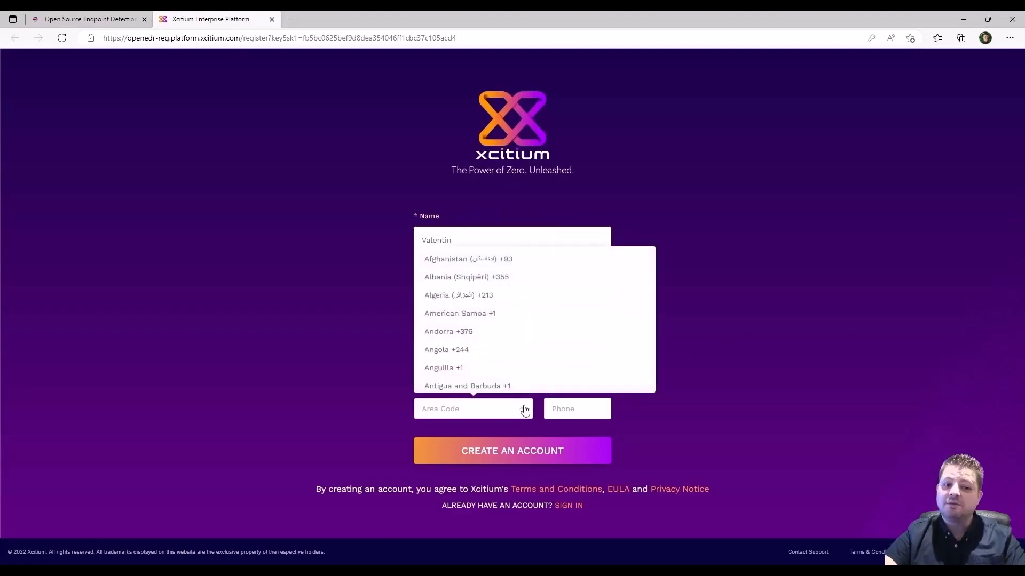
pyautogui.write('Uni')
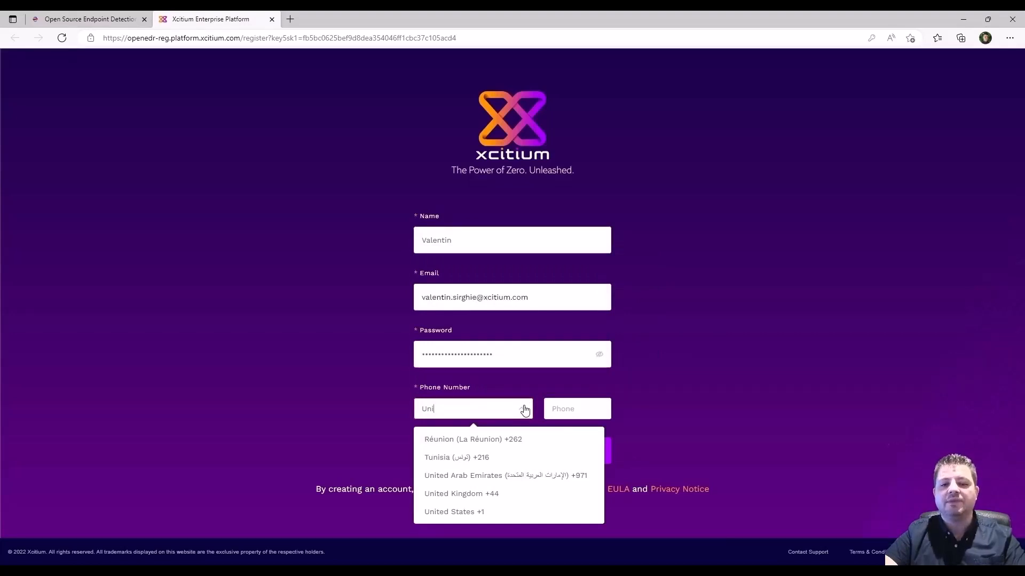
pyautogui.click(517, 494)
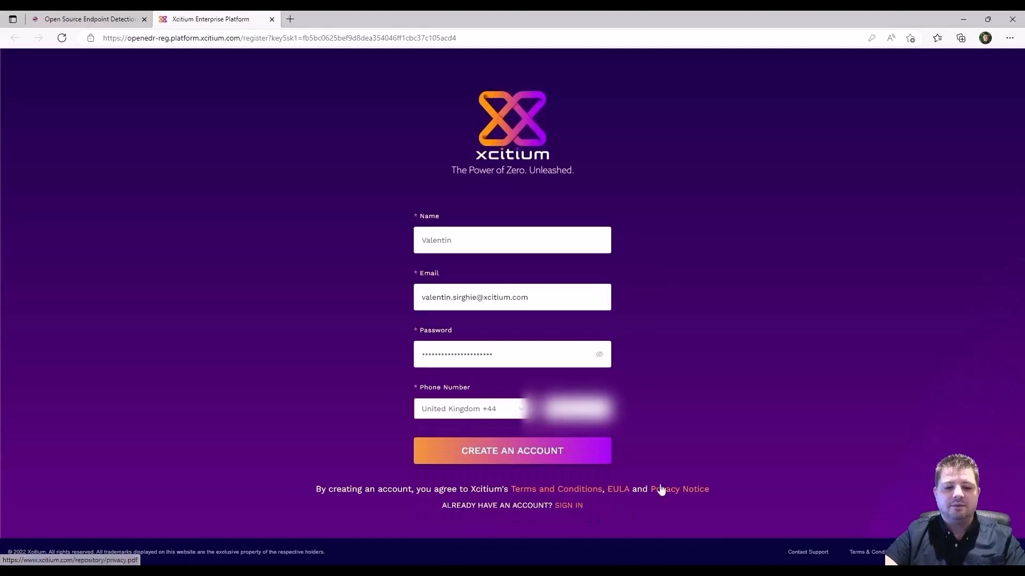
pyautogui.click(592, 457)
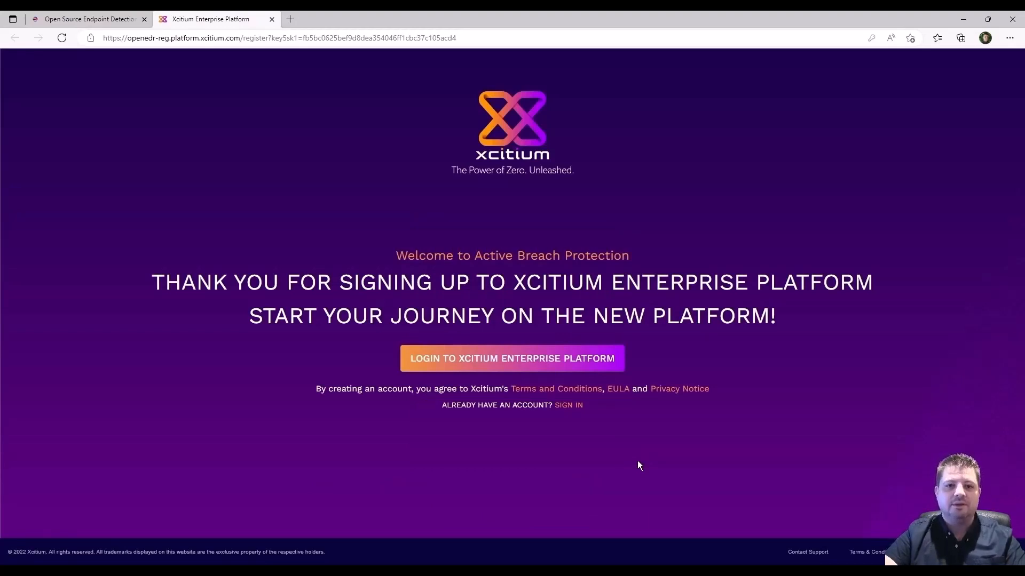
# Log in with the account password and submit the six-digit two-factor verification code.
pyautogui.click(614, 364)
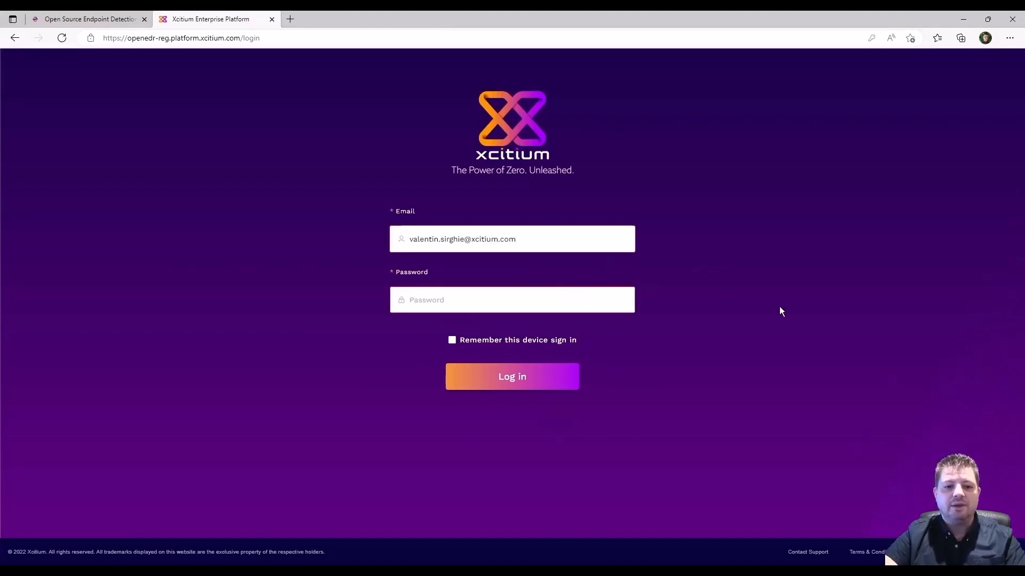
pyautogui.write('••••••••••••••••••••••')
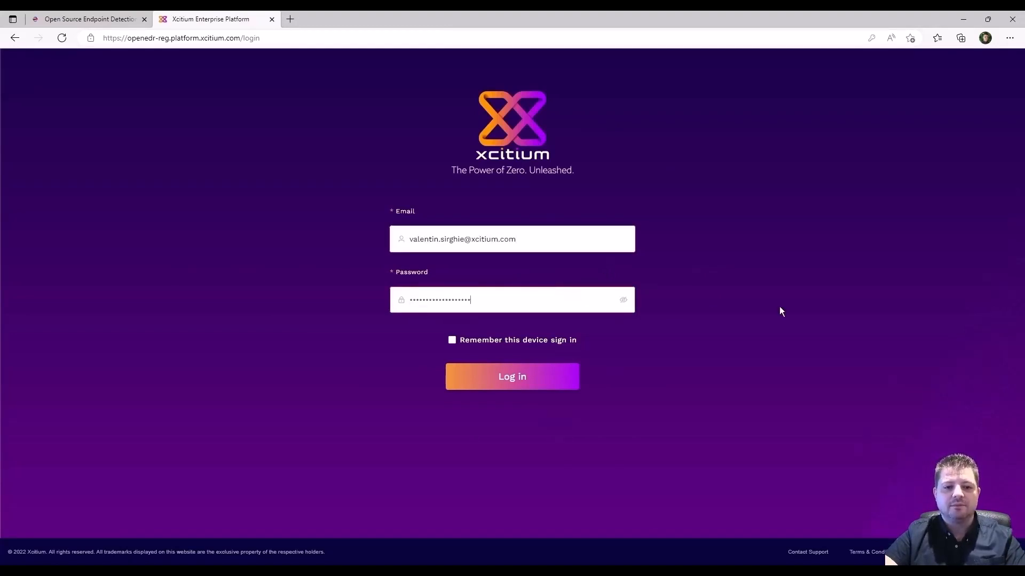
pyautogui.click(556, 383)
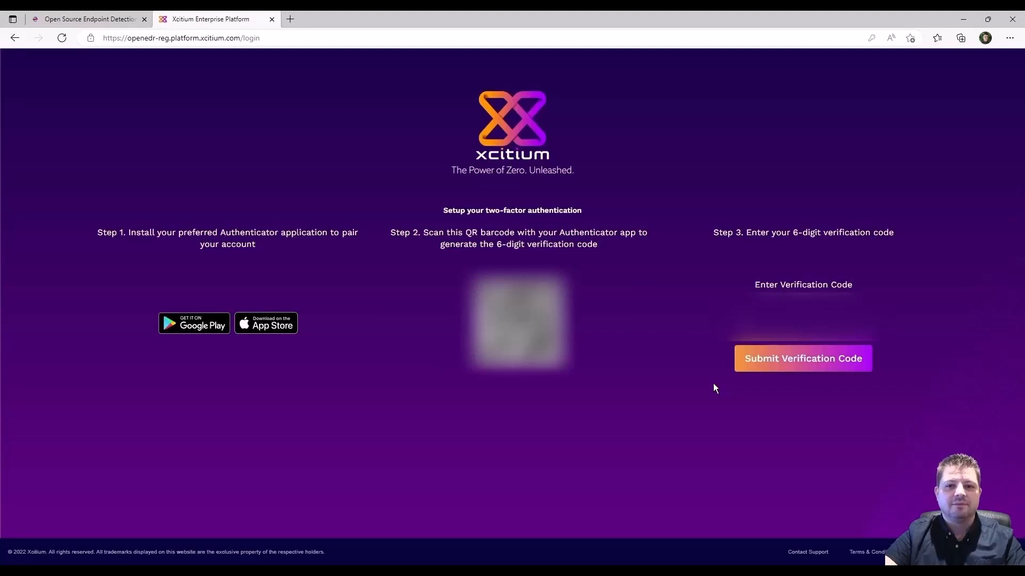
pyautogui.write('***')
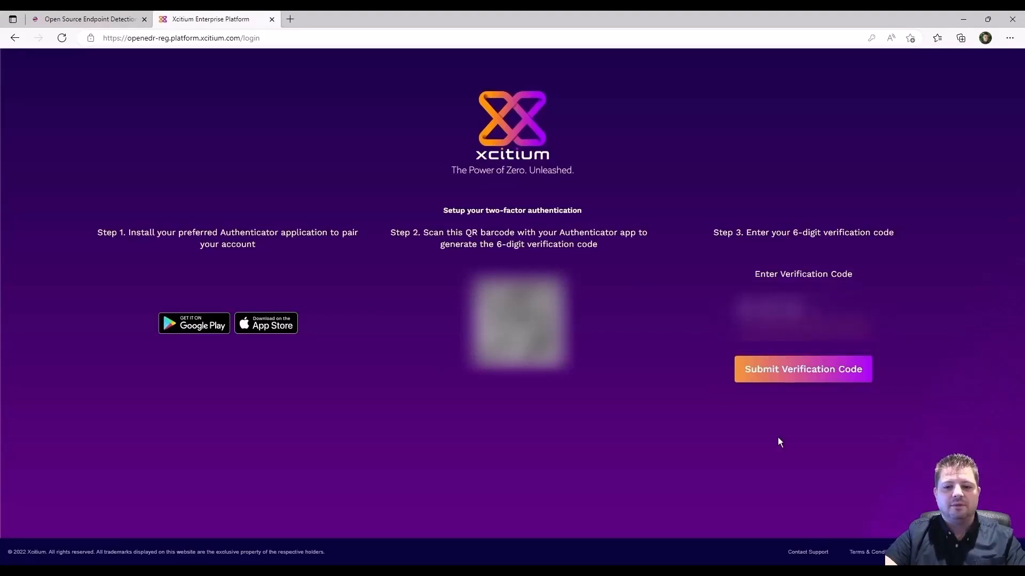
pyautogui.write('***')
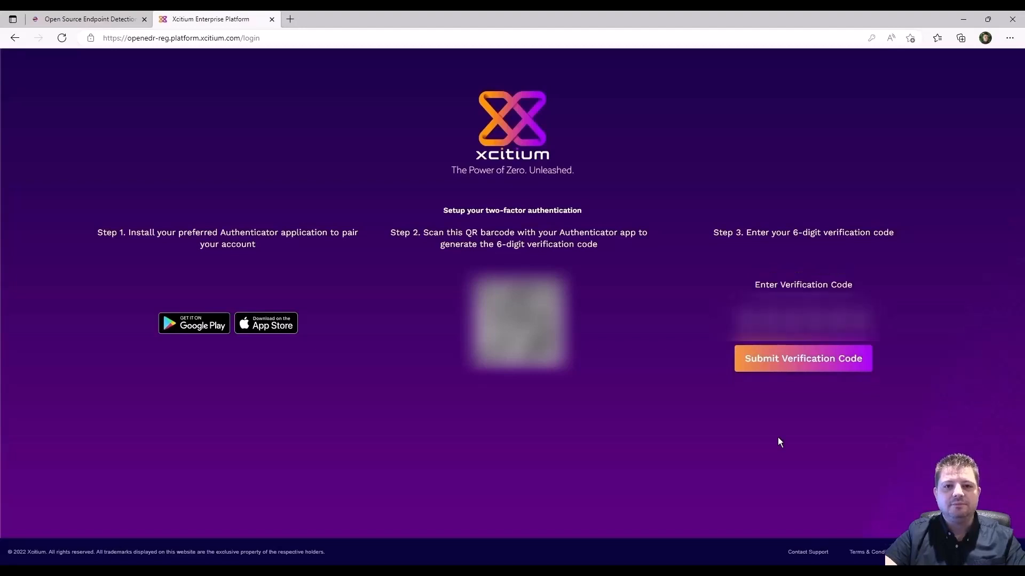
pyautogui.click(780, 368)
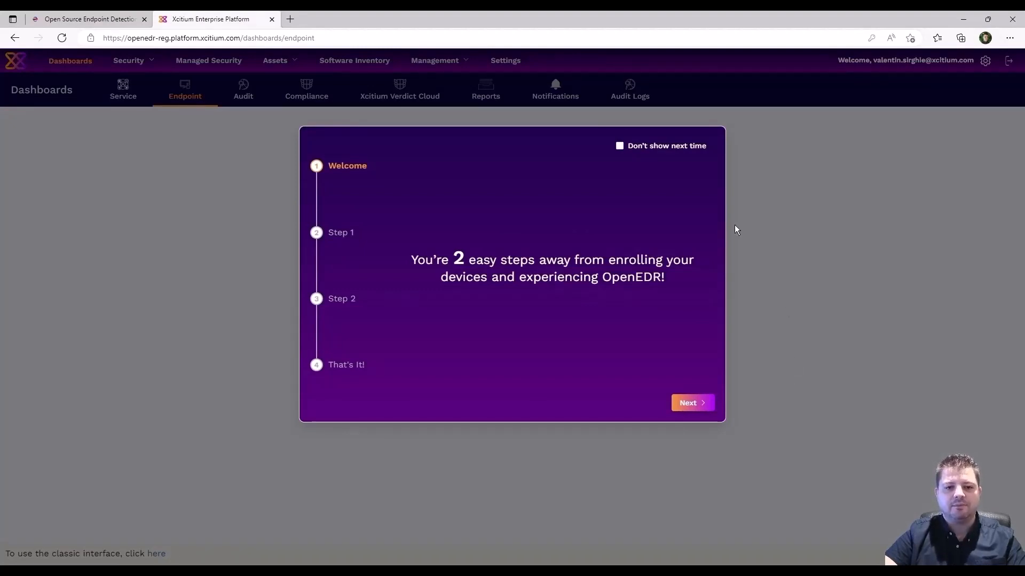
# Tick Don't show next time, step through the OpenEDR welcome guide to Finish, and close it.
pyautogui.click(620, 147)
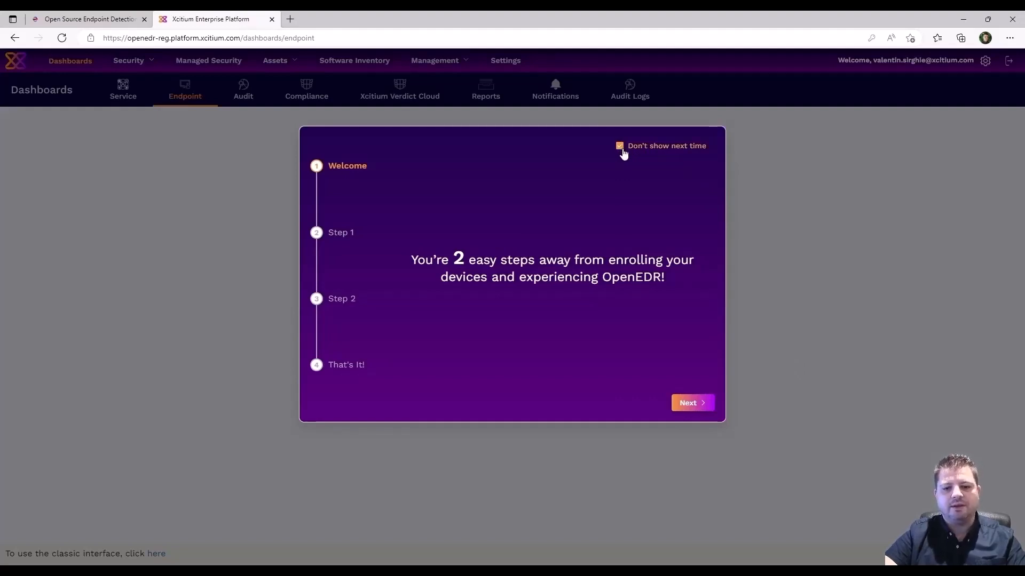
pyautogui.click(692, 403)
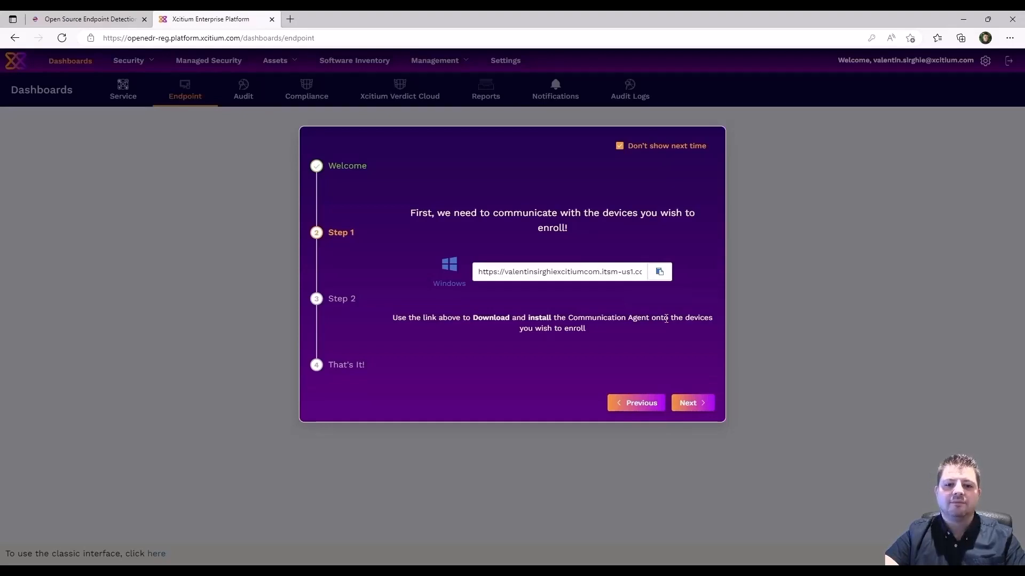
pyautogui.click(692, 405)
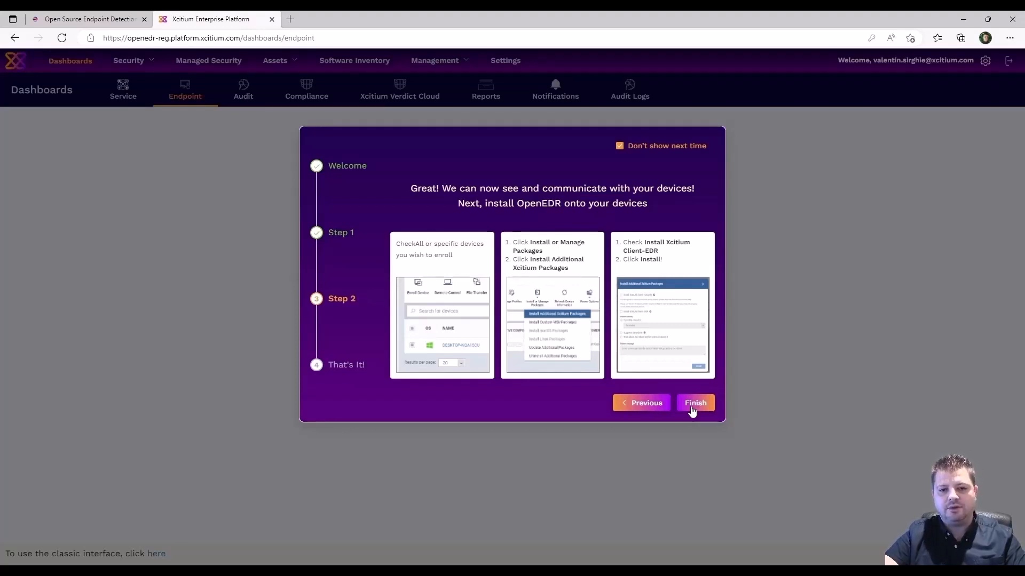
pyautogui.click(693, 409)
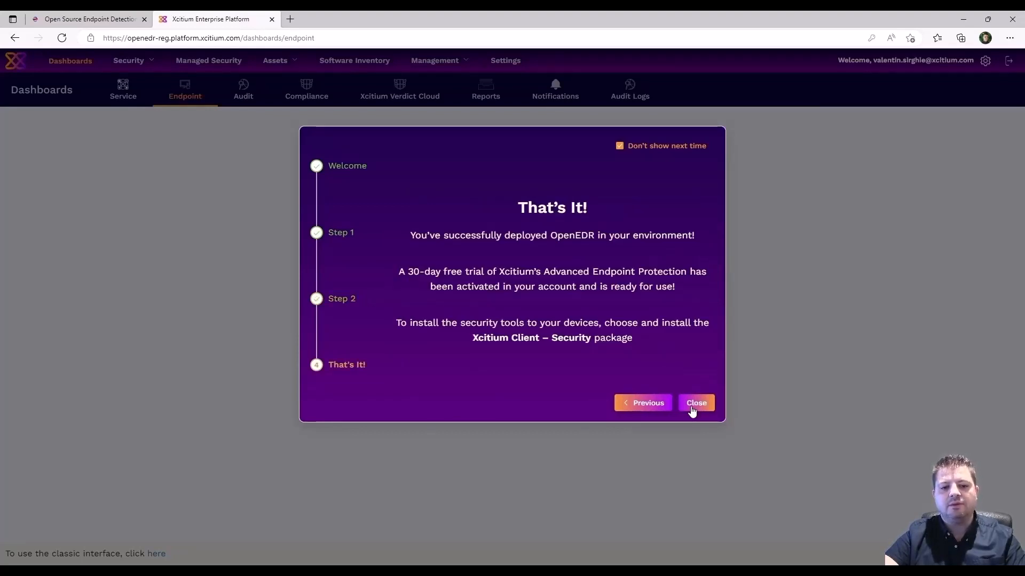
pyautogui.click(692, 407)
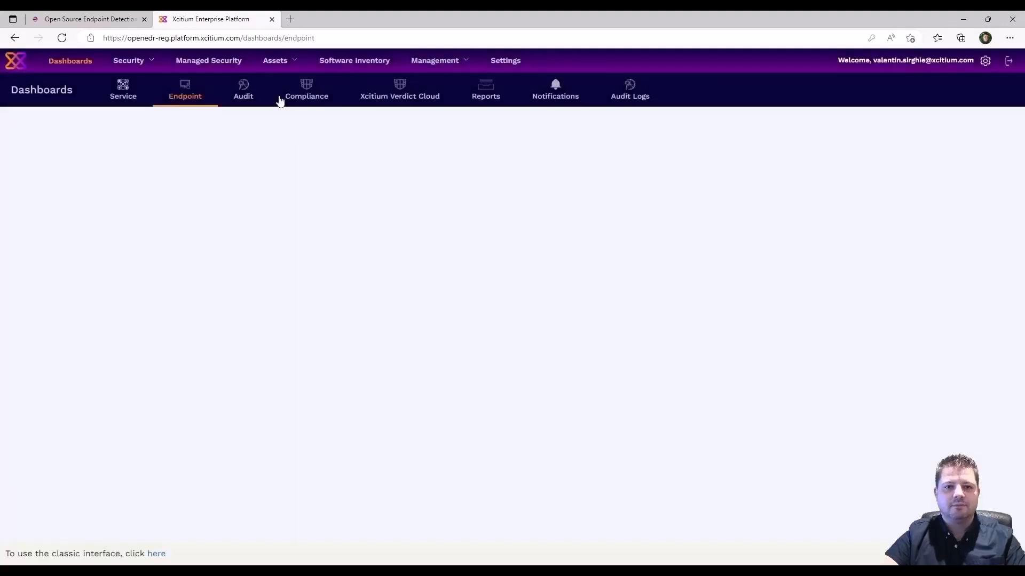
# Go to Assets > Devices to view the empty device list.
pyautogui.click(285, 63)
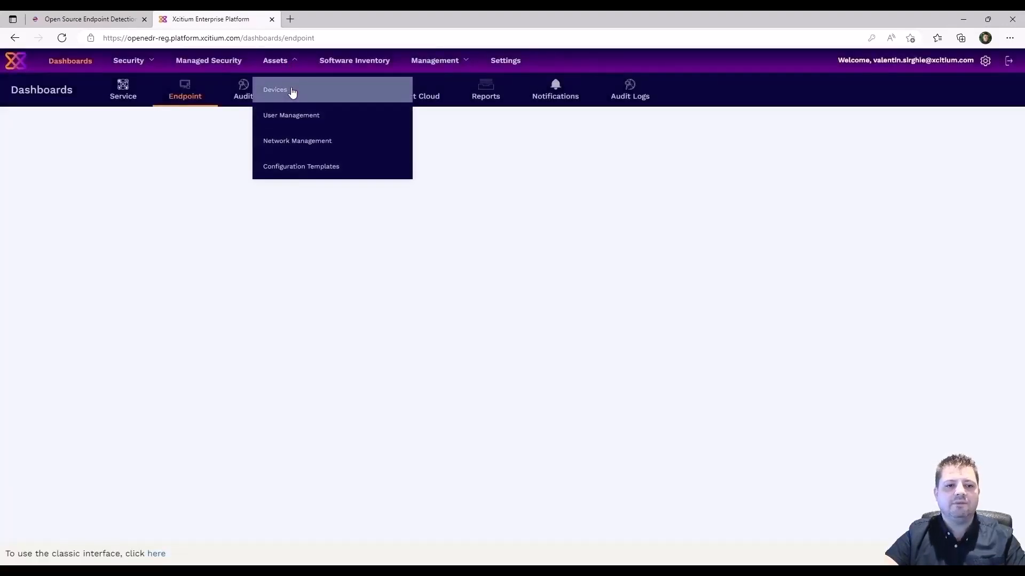
pyautogui.click(293, 91)
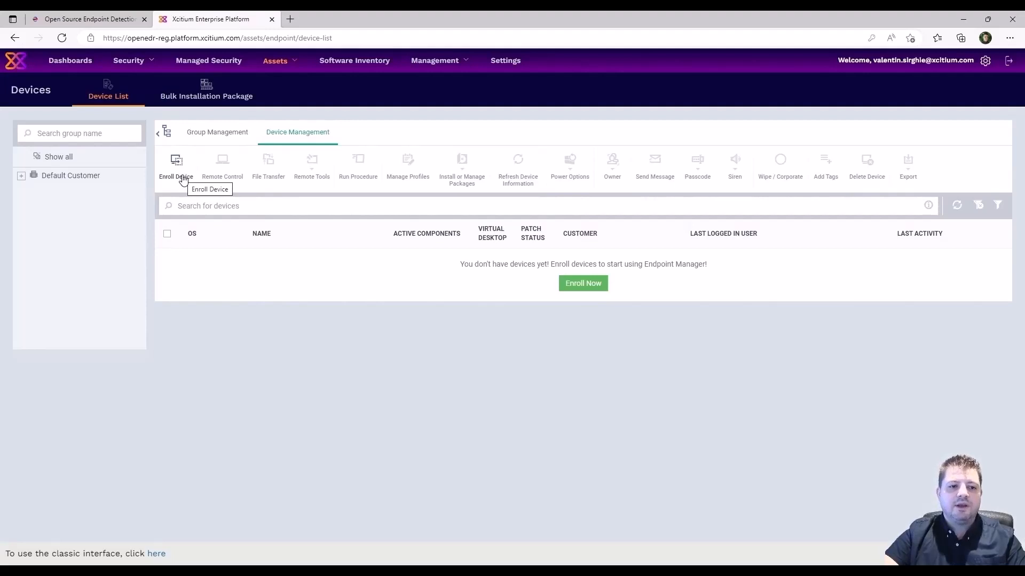
# Create a Windows Just Enroll enrollment link in the Enrollment Wizard and finish it.
pyautogui.click(174, 158)
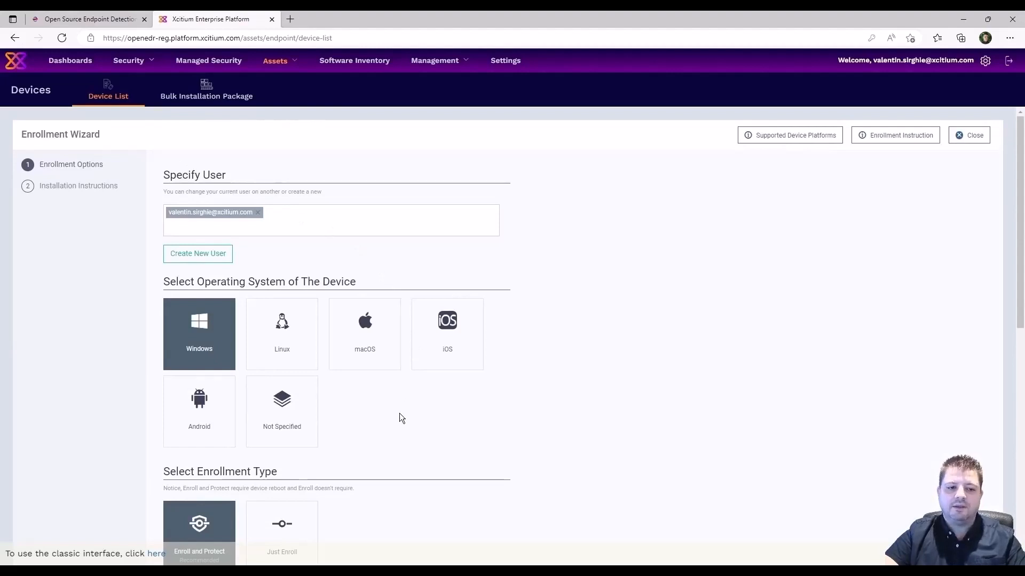
pyautogui.scroll(-6, 399, 414)
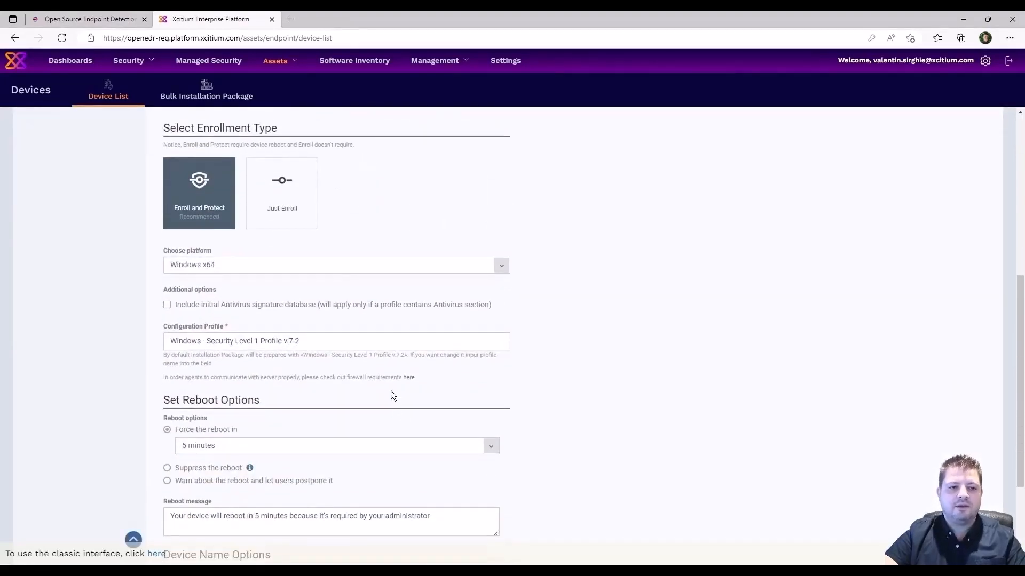
pyautogui.click(298, 211)
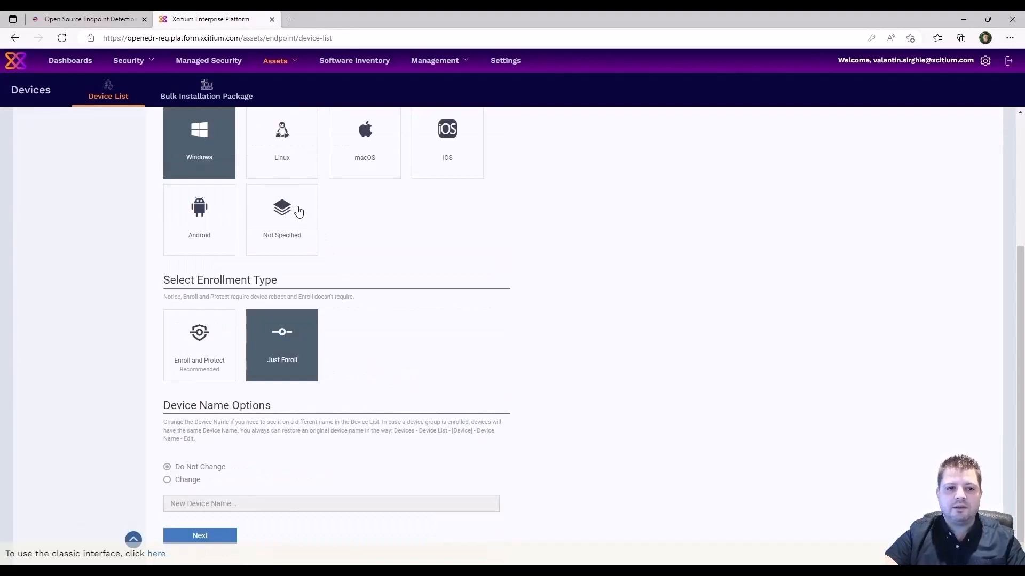
pyautogui.click(208, 537)
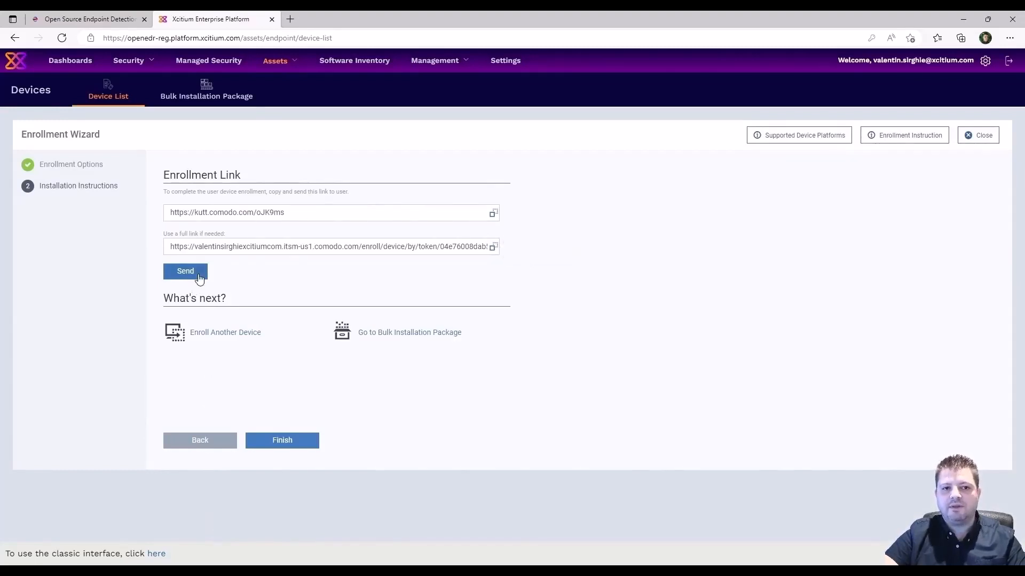
pyautogui.click(291, 443)
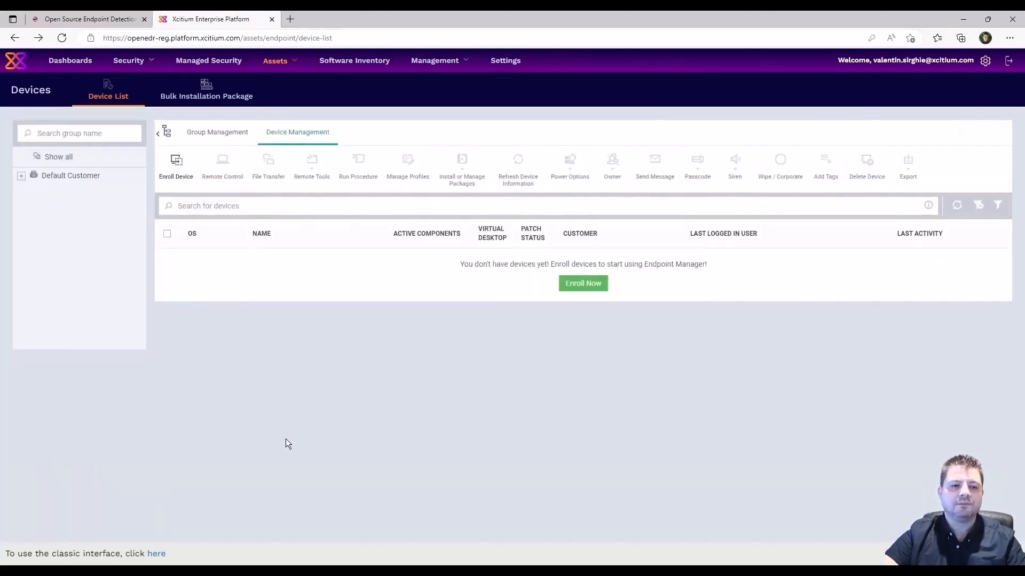
# Download the Windows installer .msi from the Bulk Installation Package page and confirm it finished.
pyautogui.click(209, 92)
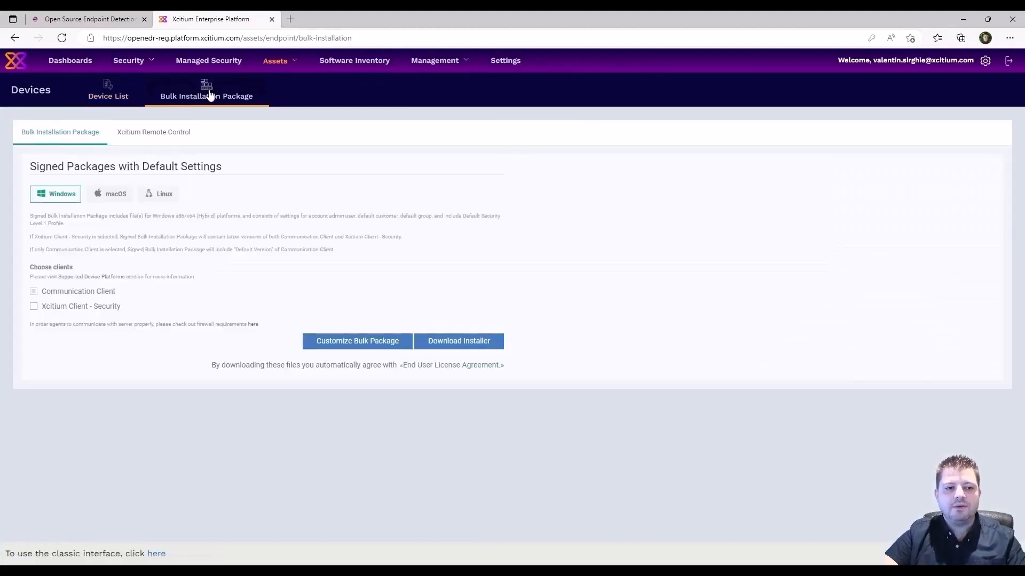
pyautogui.click(463, 342)
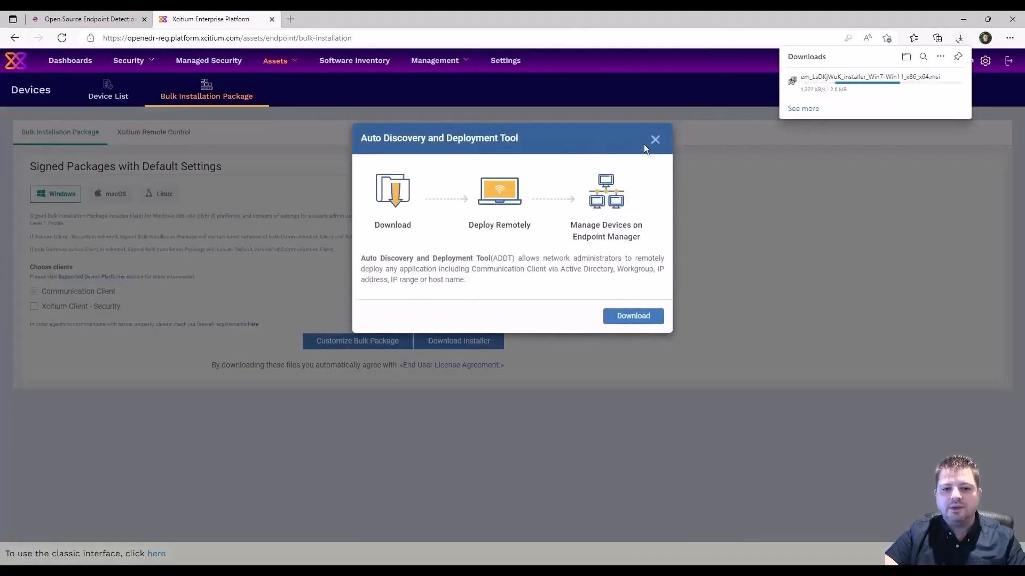
pyautogui.click(655, 140)
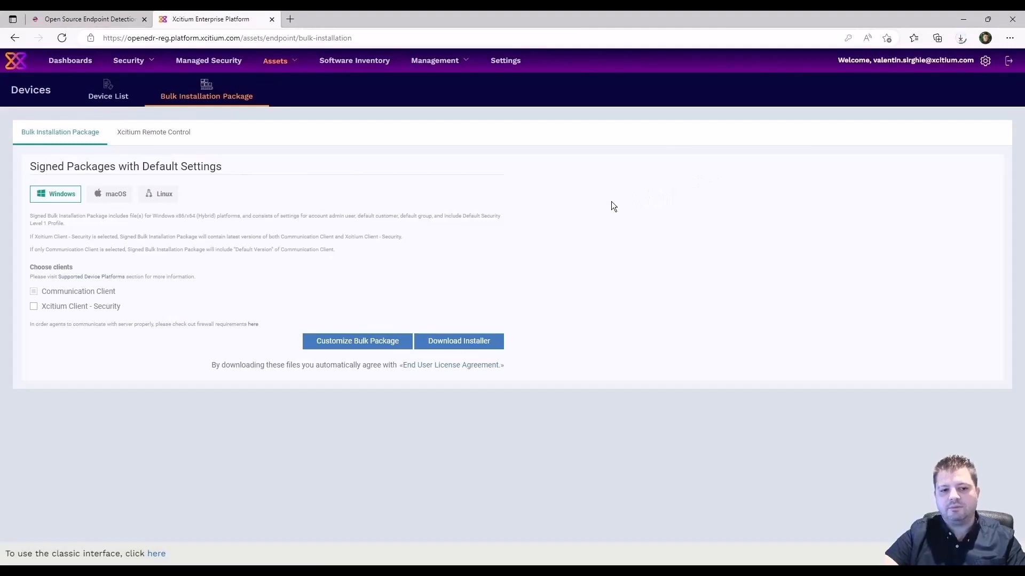
pyautogui.click(961, 38)
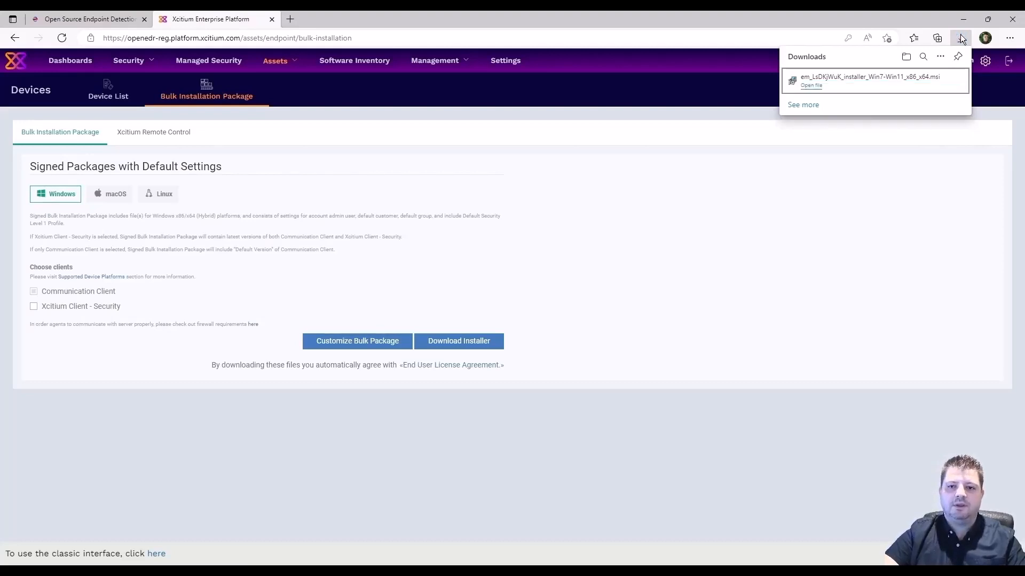
pyautogui.moveTo(951, 82)
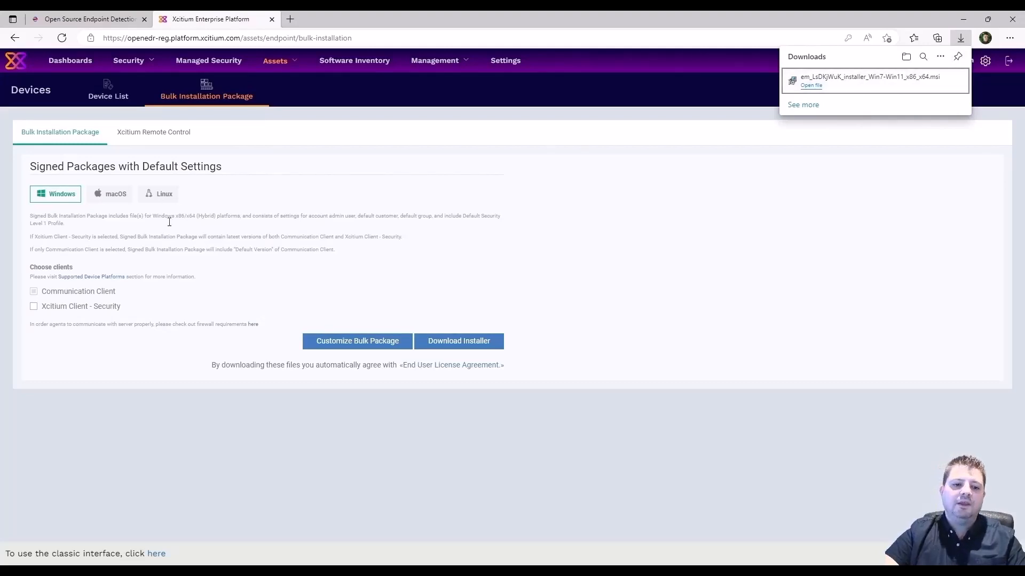
pyautogui.click(431, 267)
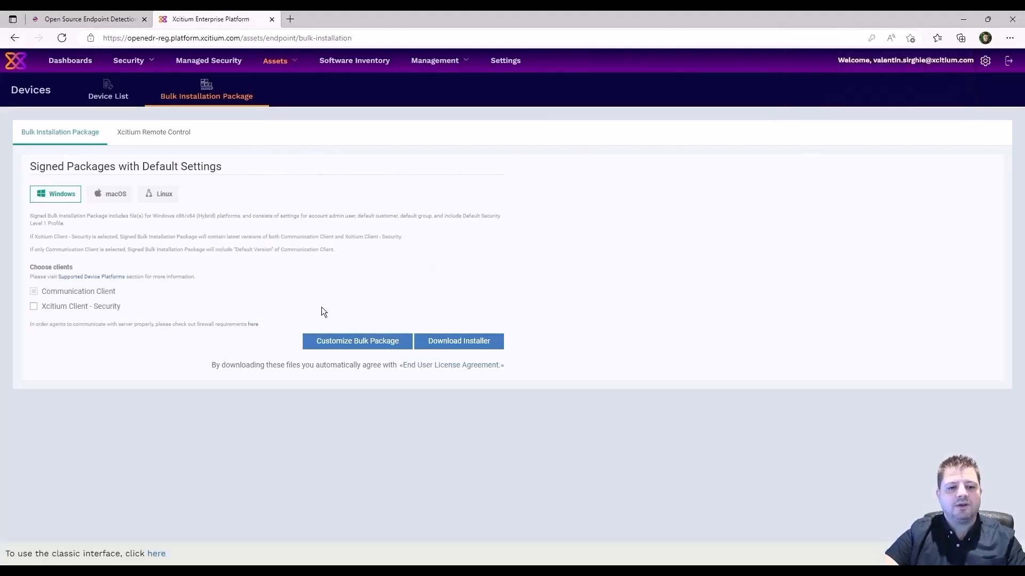
# Download a customized Windows bulk installer and verify the second copy in browser downloads.
pyautogui.click(376, 346)
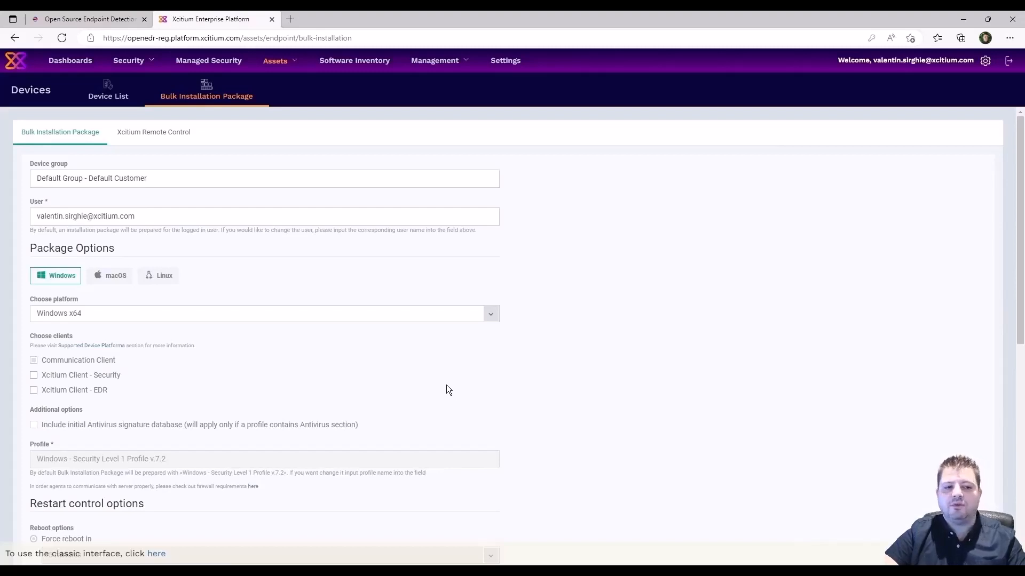
pyautogui.scroll(-8, 445, 385)
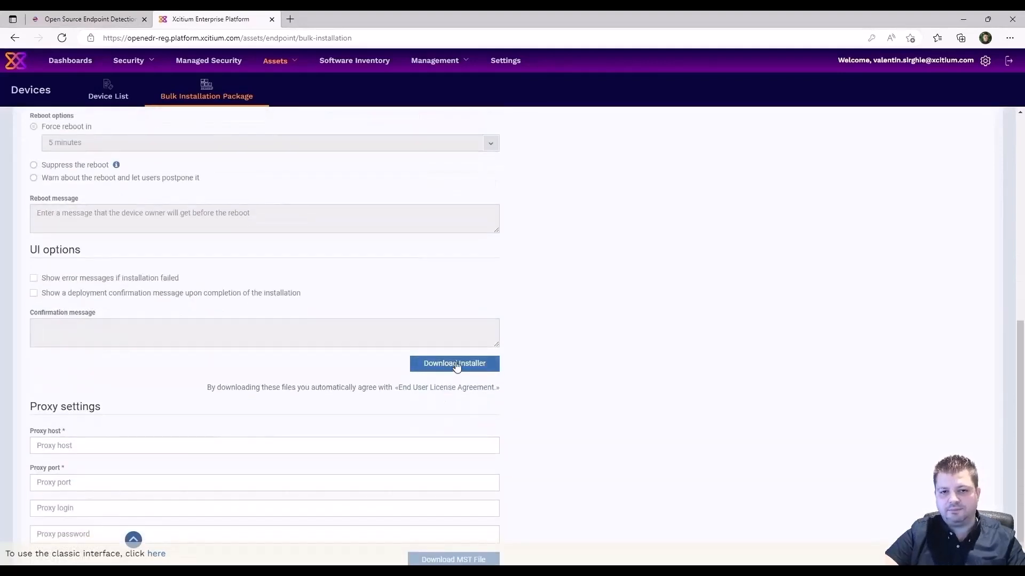
pyautogui.click(455, 364)
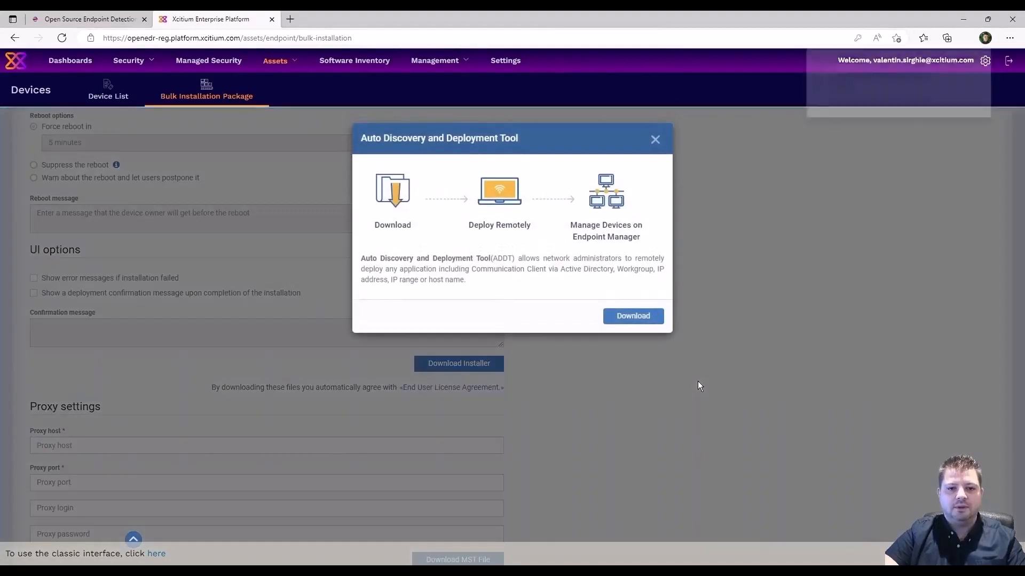
pyautogui.click(654, 139)
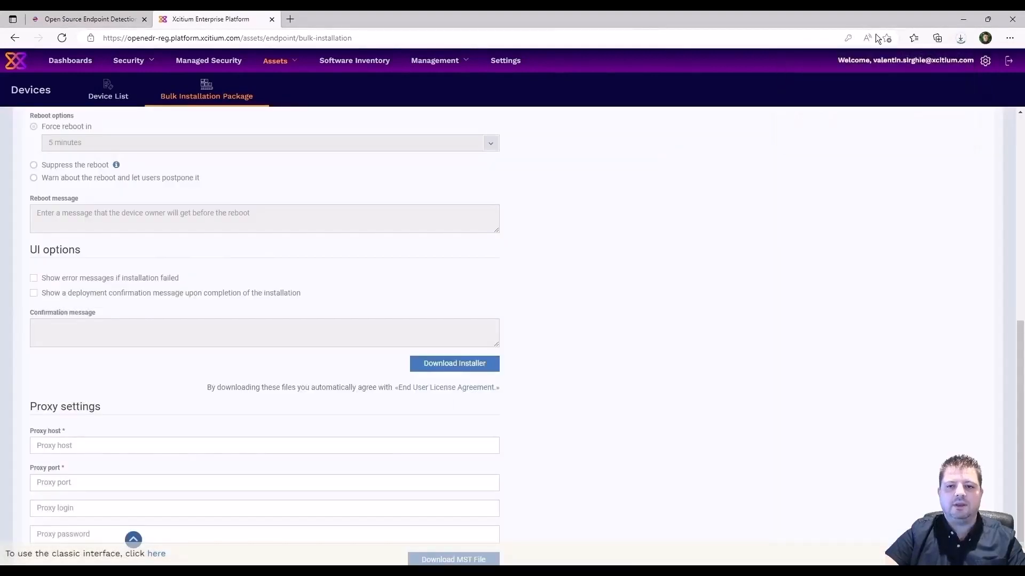
pyautogui.click(961, 38)
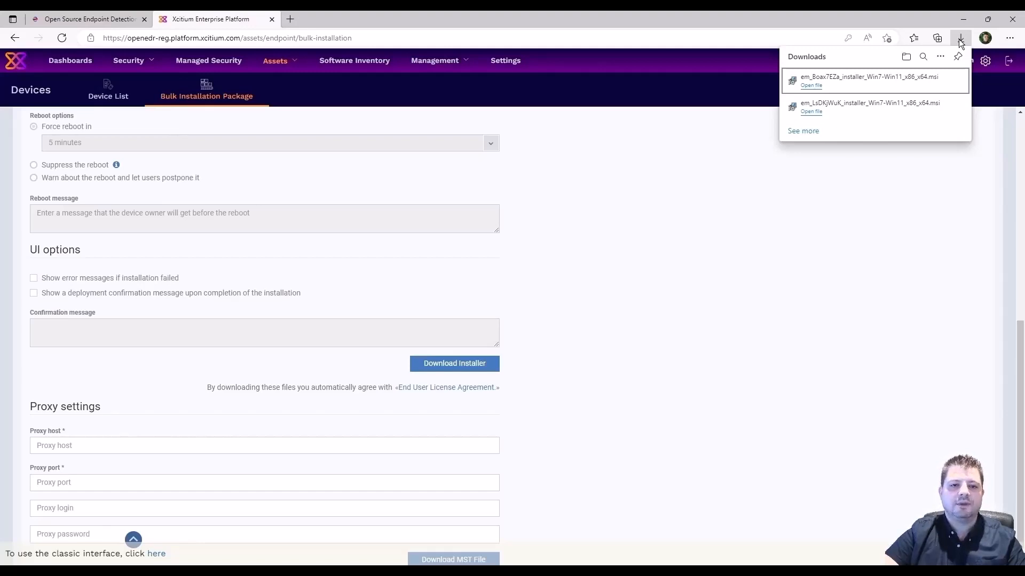
pyautogui.click(769, 328)
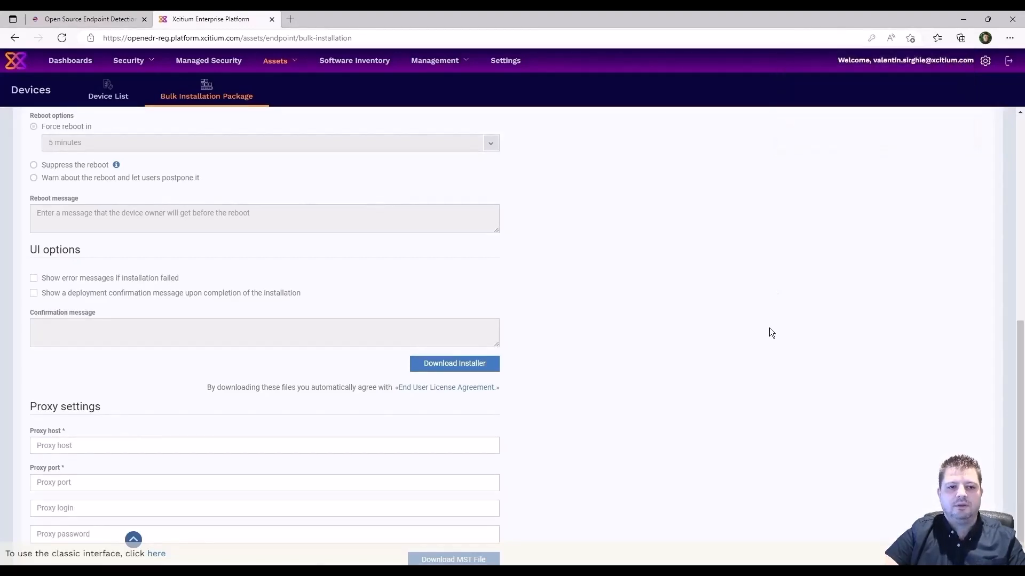
pyautogui.click(276, 62)
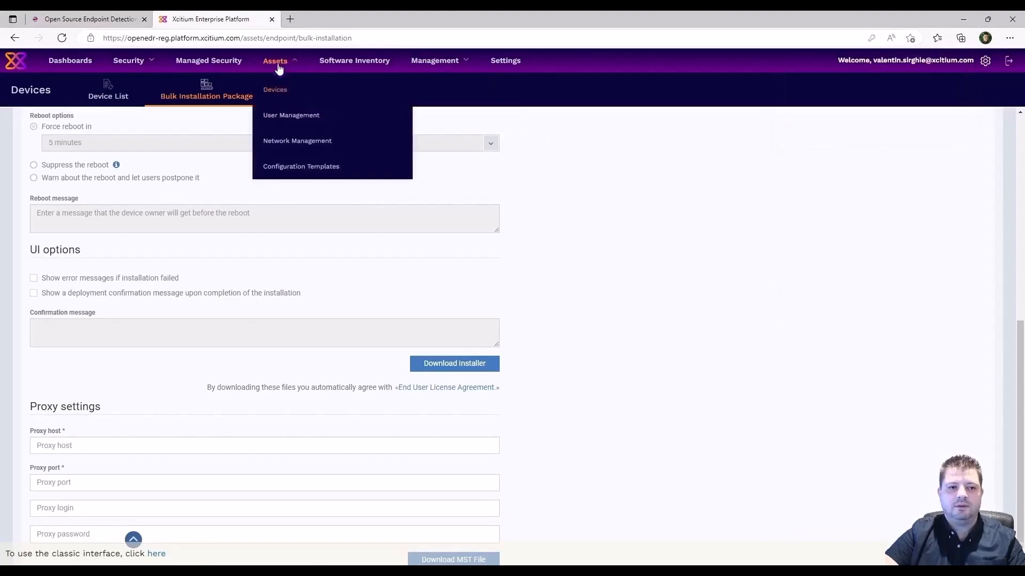
# Reload the Devices list and choose Remind Me Next Year on the Secure Your Devices dialog.
pyautogui.click(281, 88)
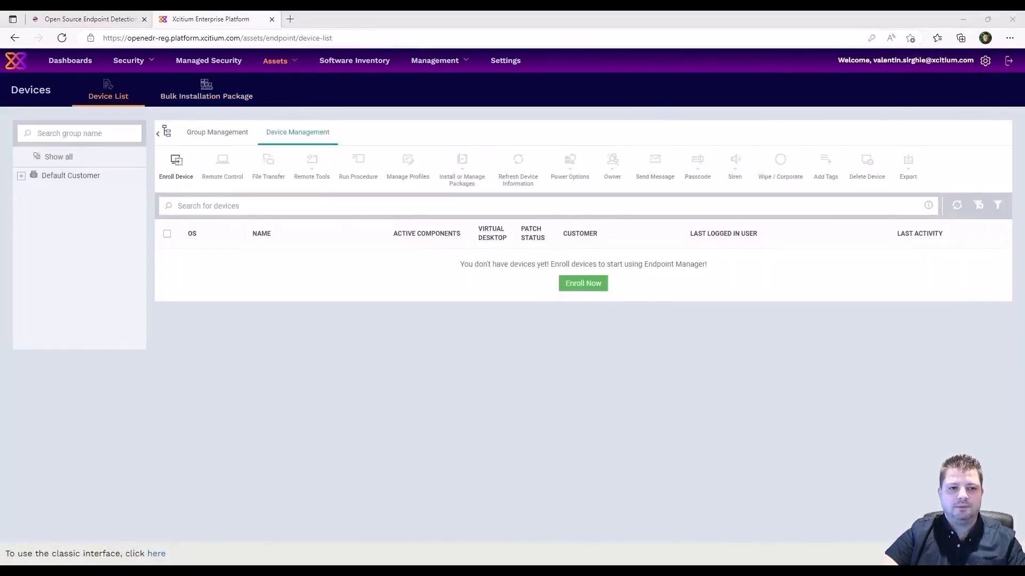
pyautogui.click(108, 91)
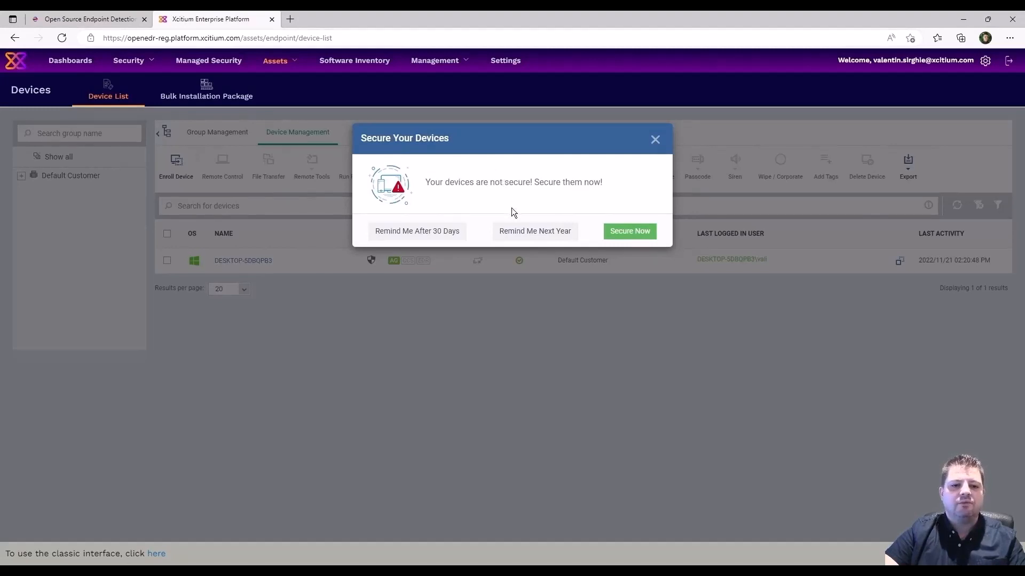
pyautogui.click(521, 232)
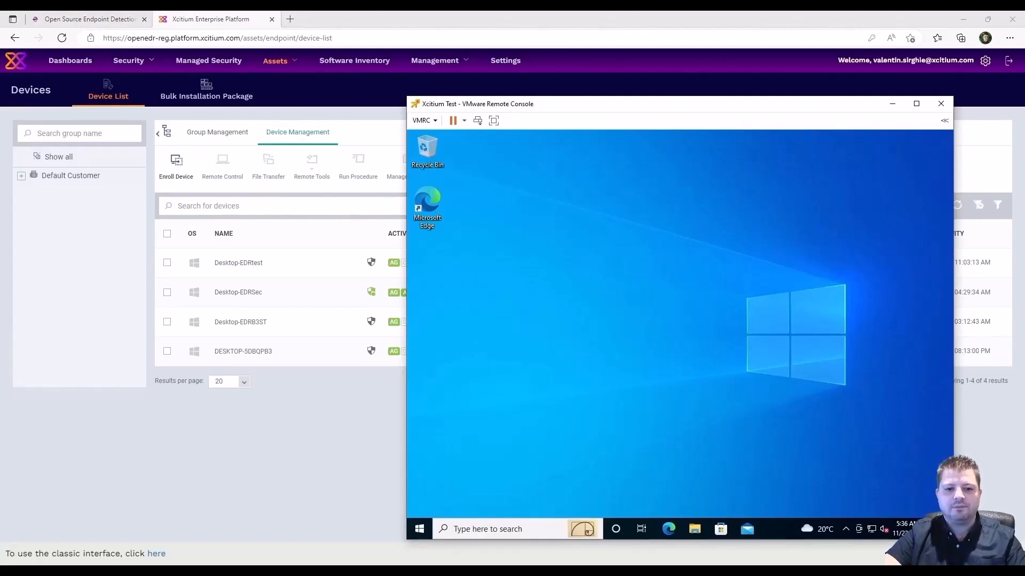
# Return to the device list and launch Enroll Device with Windows preselected.
pyautogui.click(514, 16)
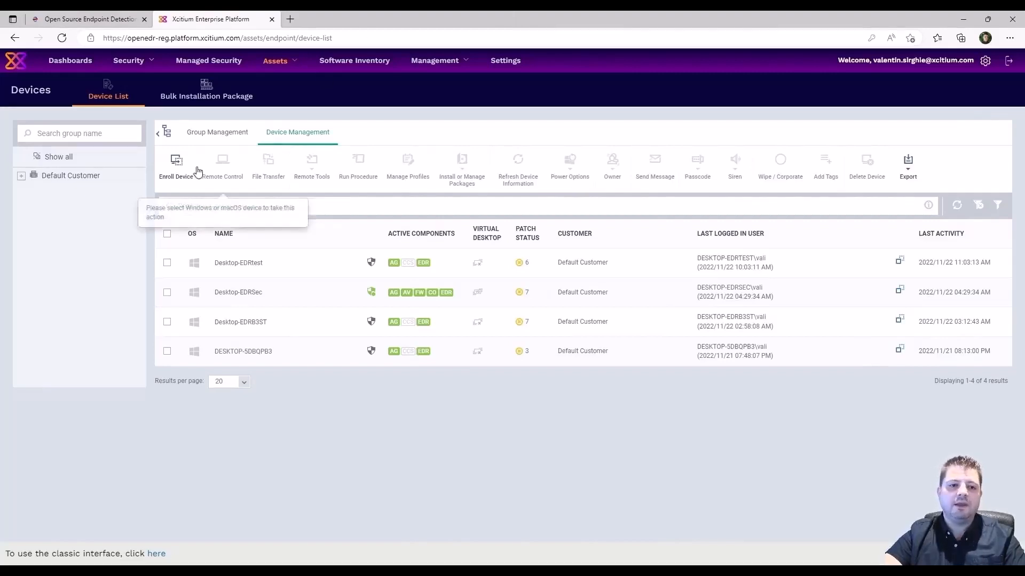
pyautogui.click(177, 166)
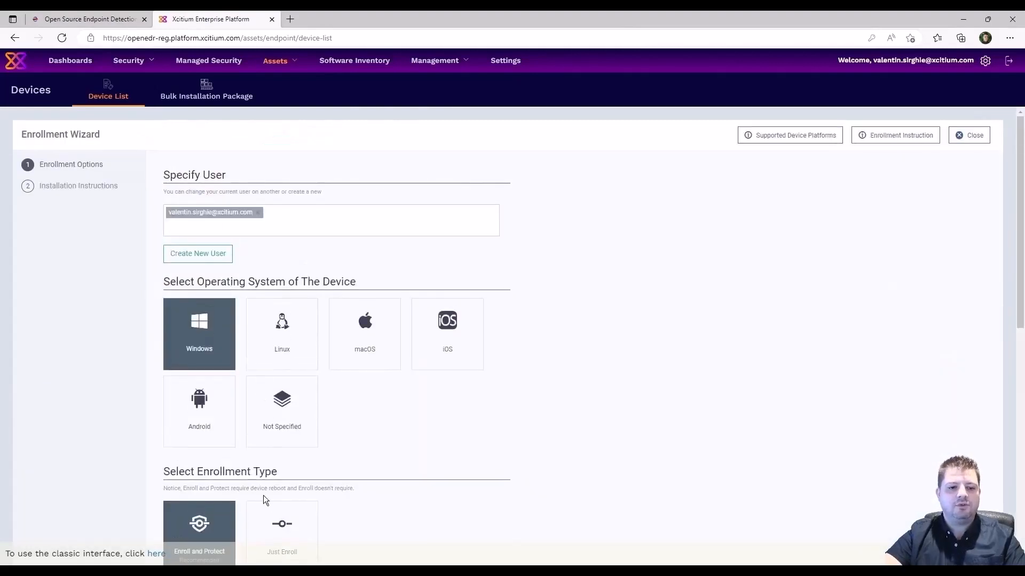
# Select Just Enroll and continue to Installation Instructions to get the new enrollment links.
pyautogui.click(279, 519)
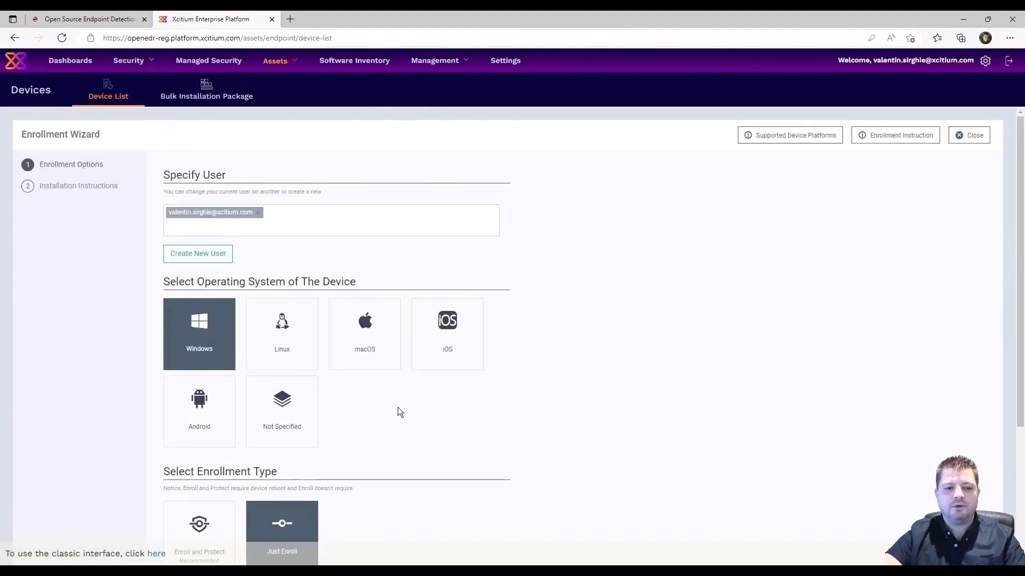
pyautogui.scroll(-4, 398, 407)
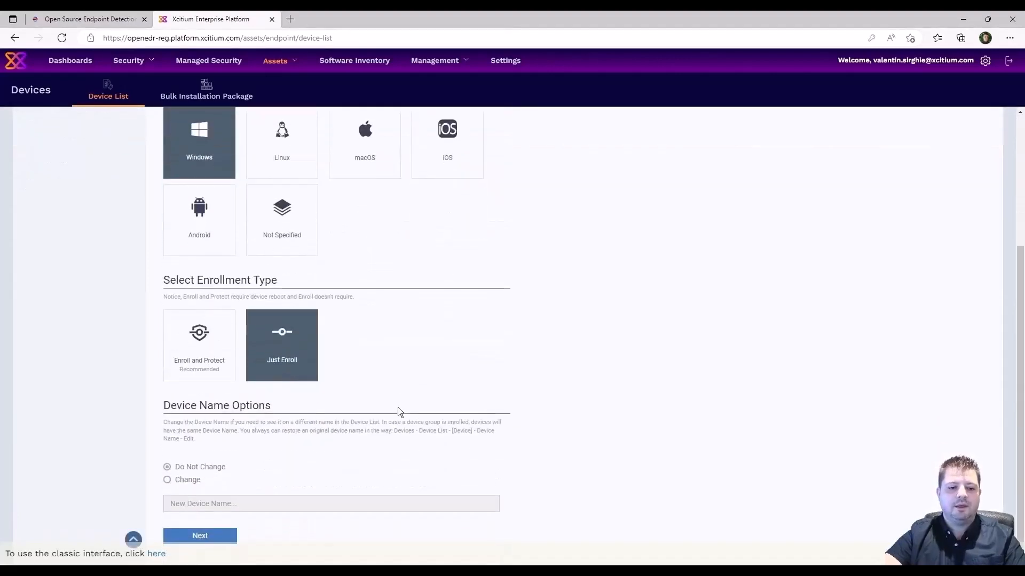
pyautogui.click(223, 539)
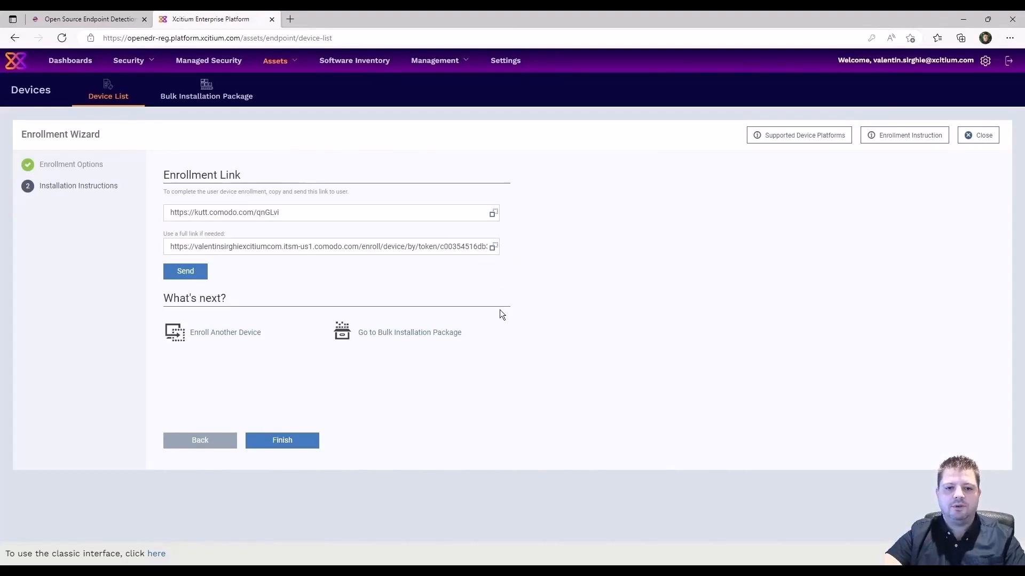
# Bring up the VMware console and launch Edge inside the VM to load the enrollment link.
pyautogui.moveTo(564, 571)
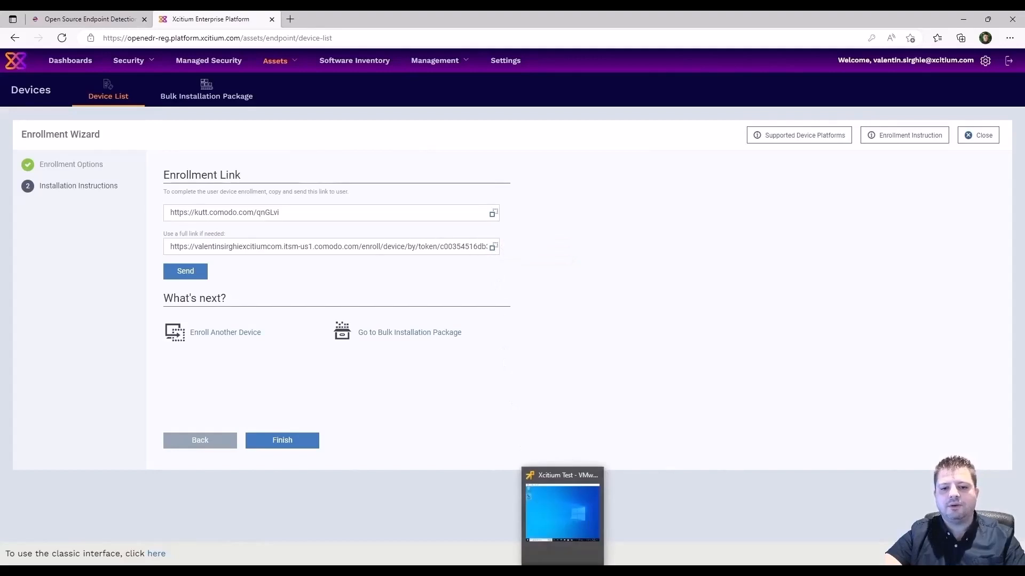
pyautogui.click(560, 515)
pyautogui.doubleClick(430, 196)
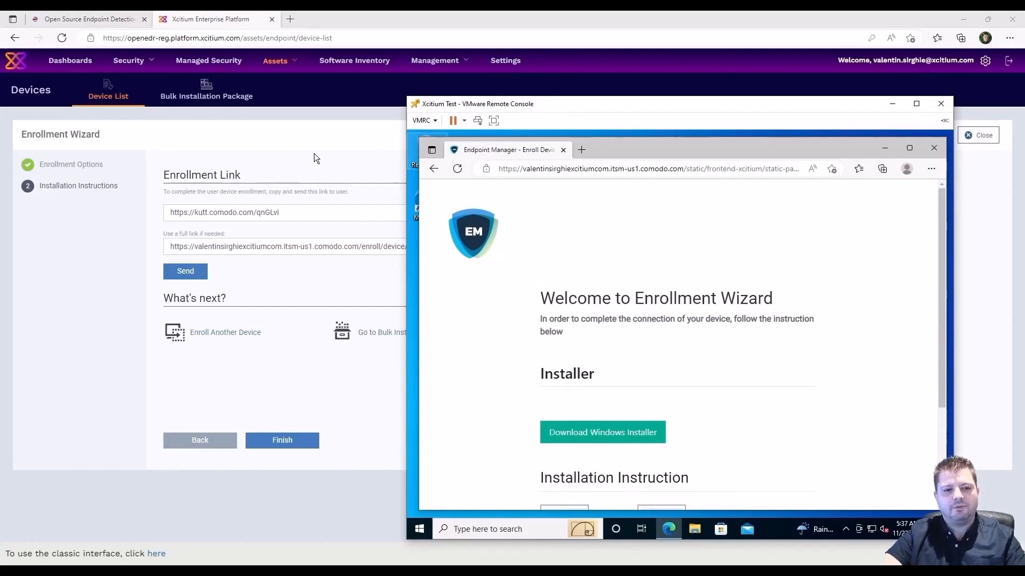
# Close the enrollment wizard and go back to Assets > Devices, Device List tab.
pyautogui.click(285, 60)
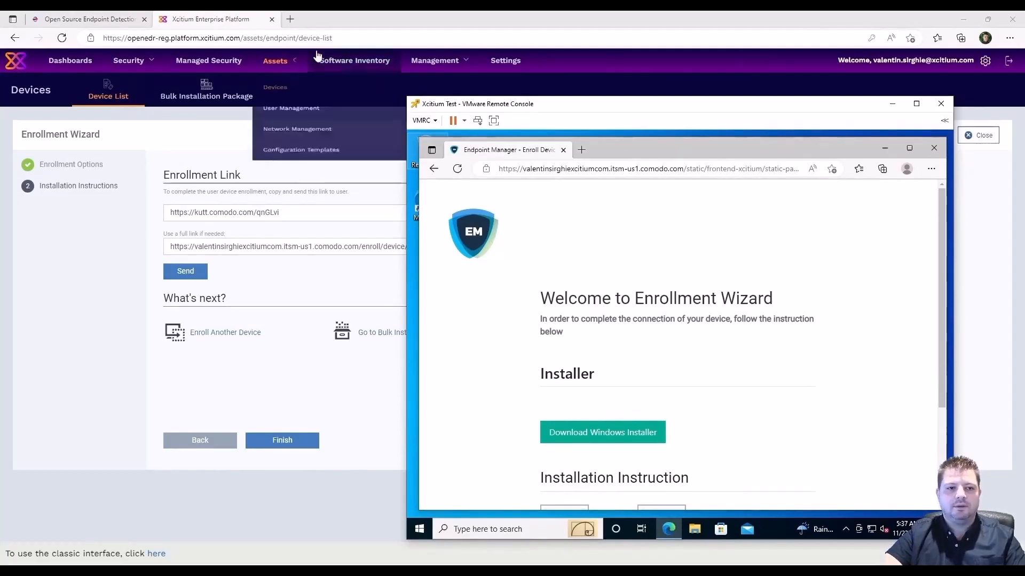
pyautogui.click(281, 91)
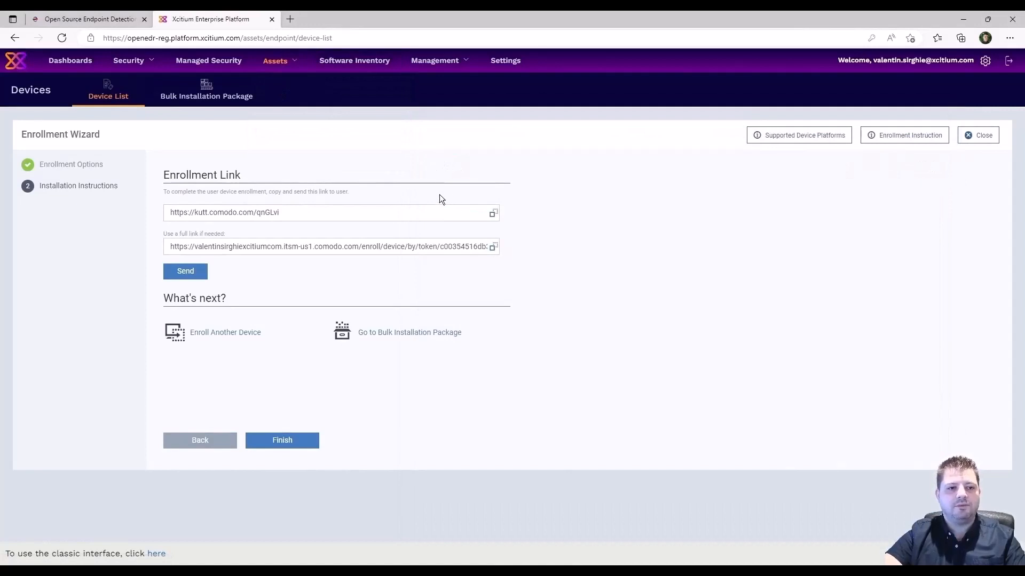
pyautogui.click(105, 88)
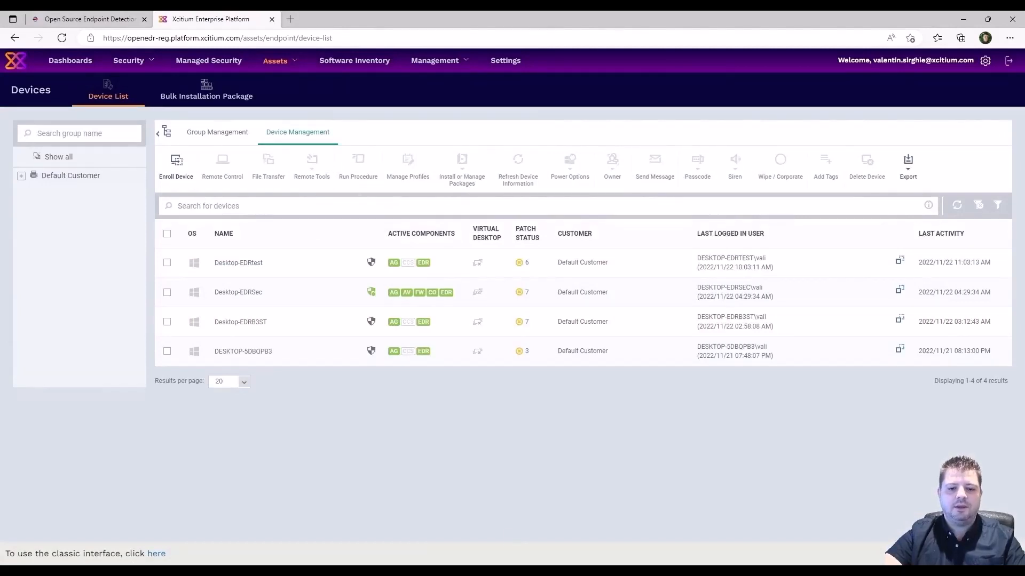
# In the VM's Edge, download the Endpoint Manager Windows installer .msi and open it.
pyautogui.click(586, 557)
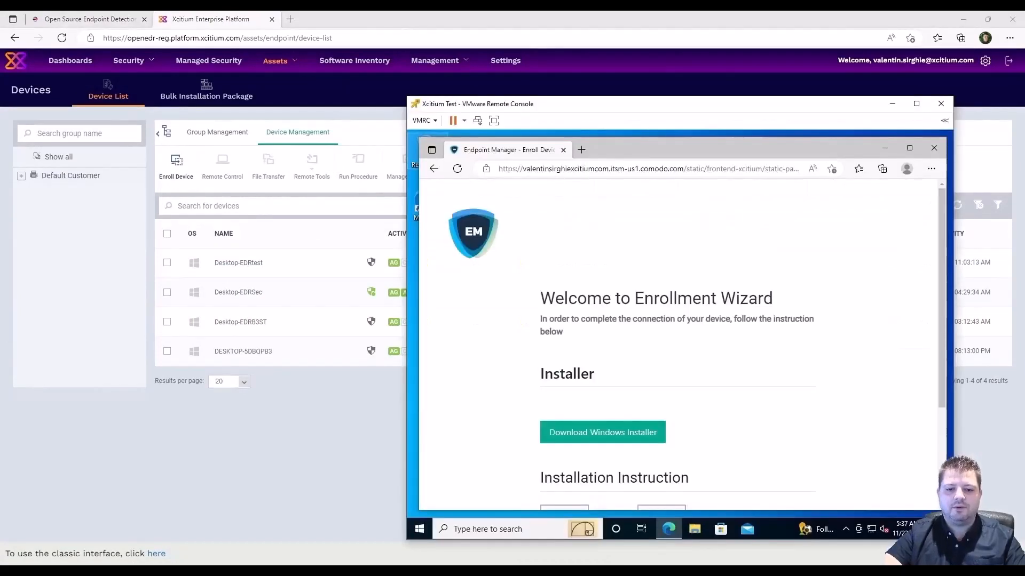
pyautogui.click(626, 432)
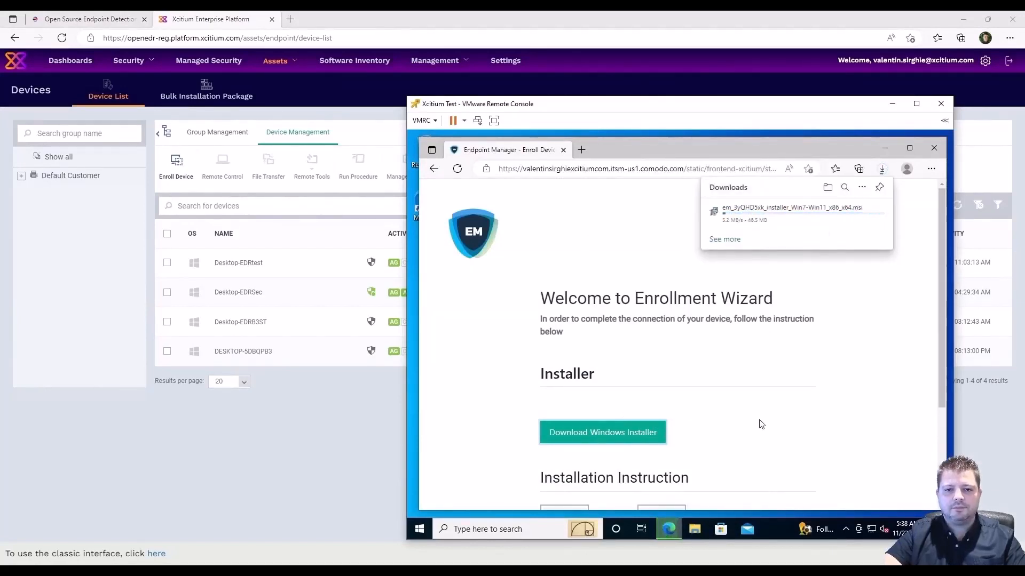
pyautogui.scroll(-1, 762, 425)
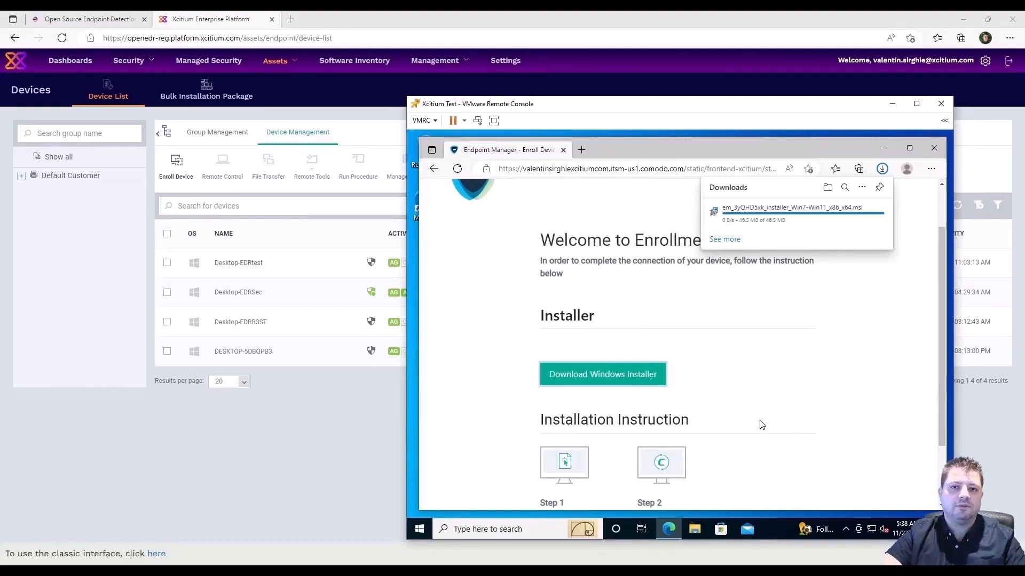
pyautogui.scroll(-2, 761, 424)
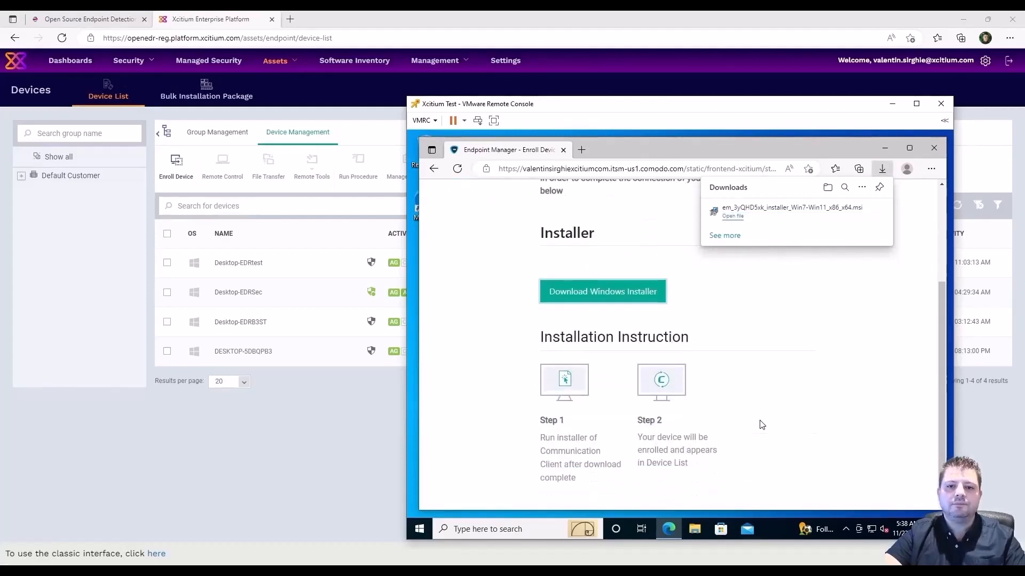
pyautogui.click(759, 213)
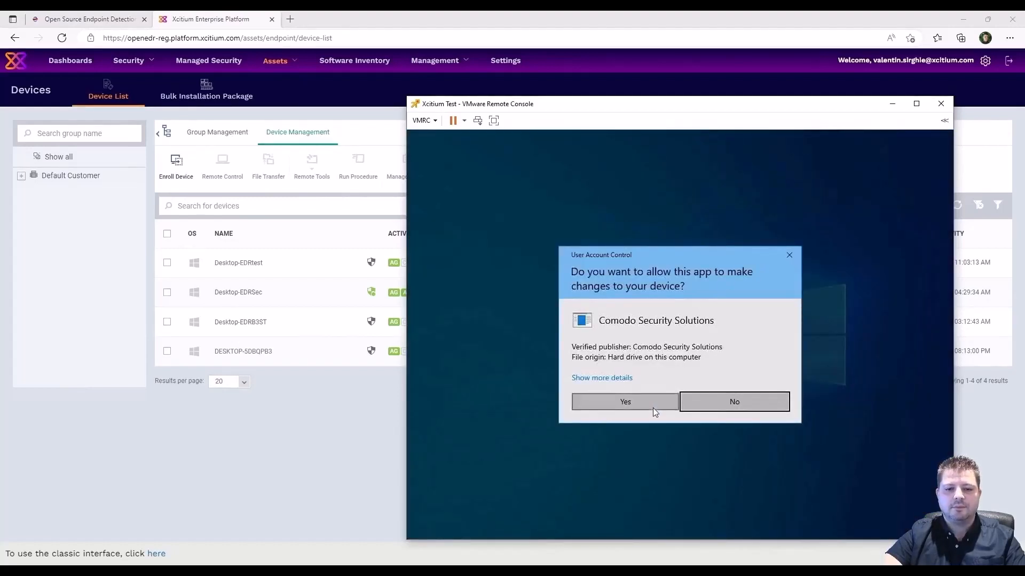
# Approve the UAC prompt so the VM enrolls, then close Edge and return to the portal.
pyautogui.click(653, 406)
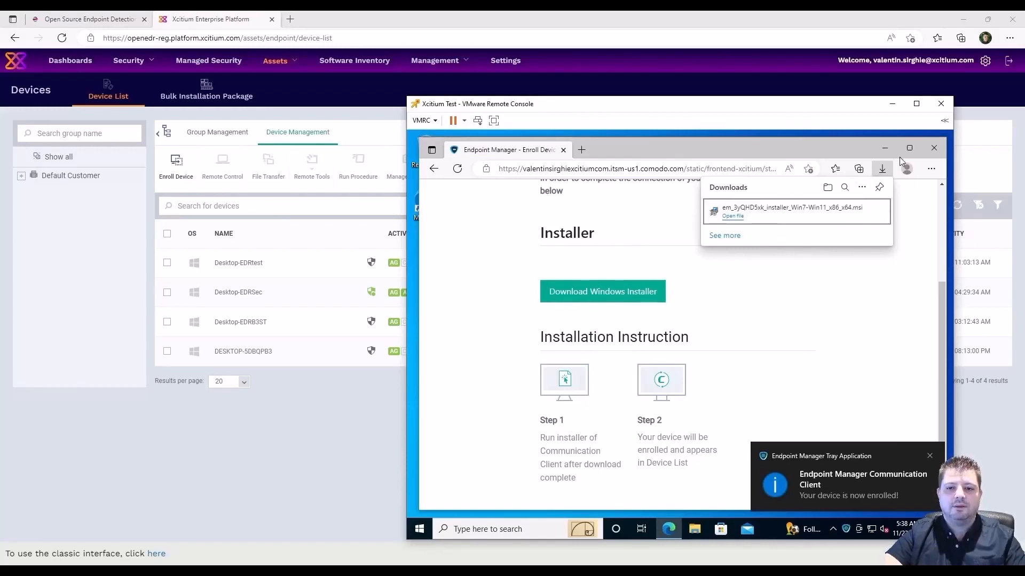
pyautogui.click(933, 149)
pyautogui.click(933, 150)
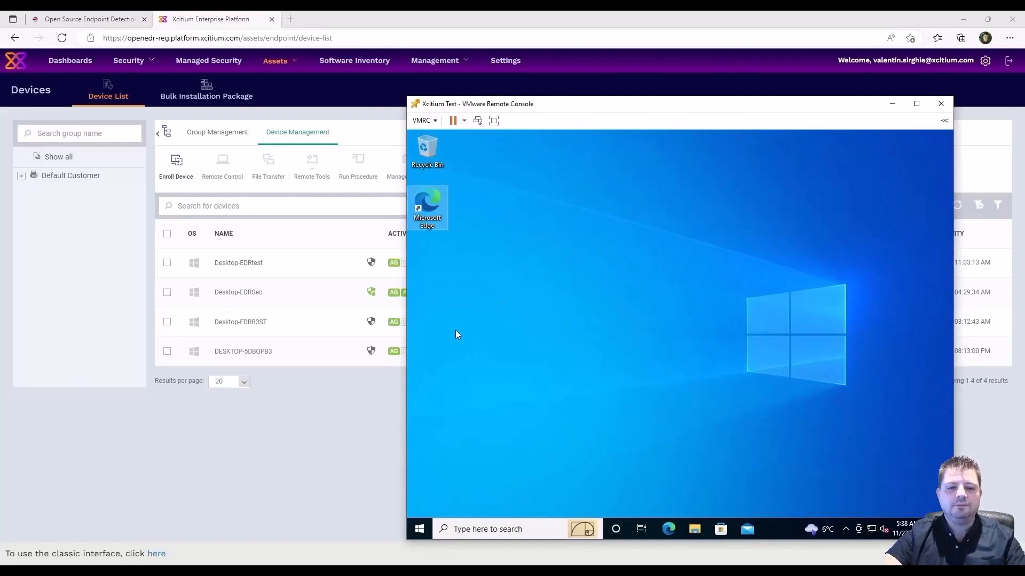
pyautogui.click(352, 425)
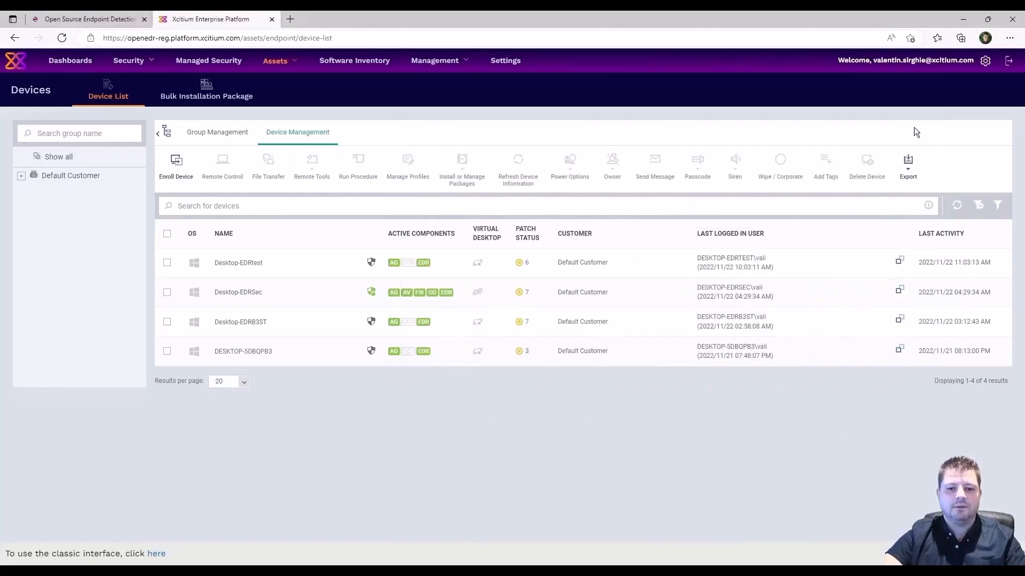
# Refresh the device table to show DESKTOP-5DBQPB3 online, then switch back to the VM console.
pyautogui.click(957, 205)
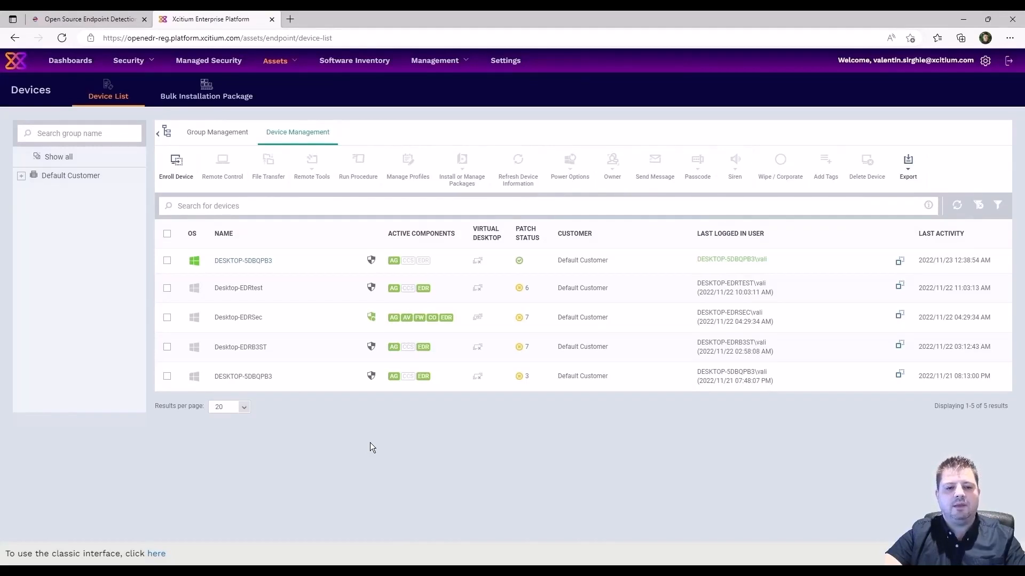
pyautogui.click(616, 562)
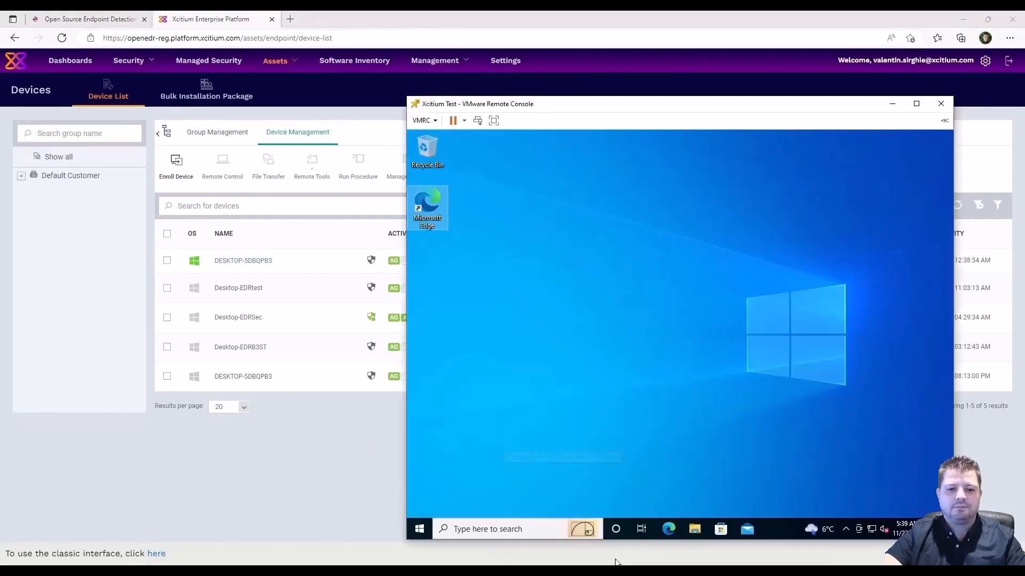
# Rename the VM's PC to Desktop-EDRfinal via This PC Properties, then refresh the portal's device table.
pyautogui.click(510, 529)
pyautogui.write('this')
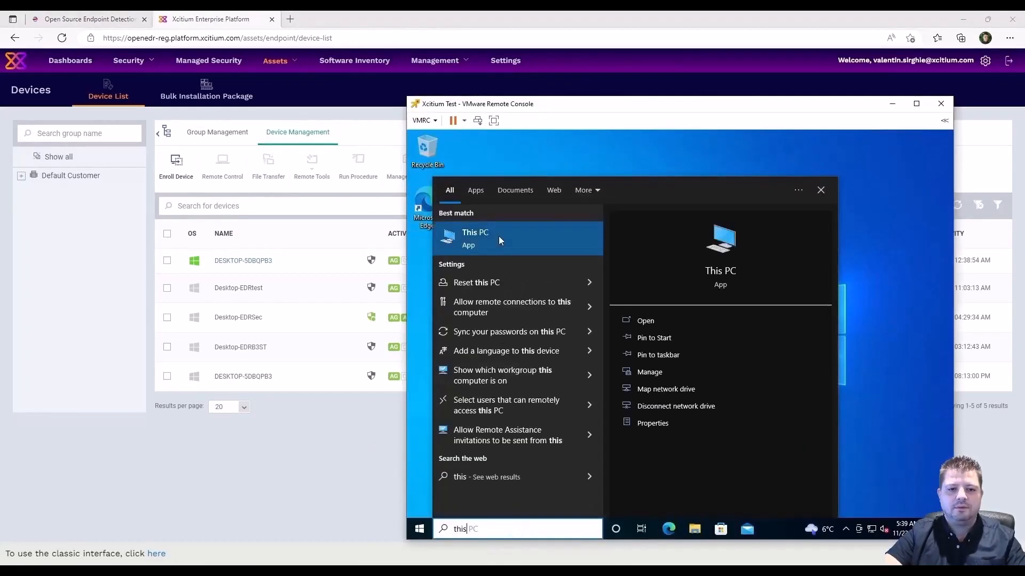
pyautogui.rightClick(498, 236)
pyautogui.click(530, 332)
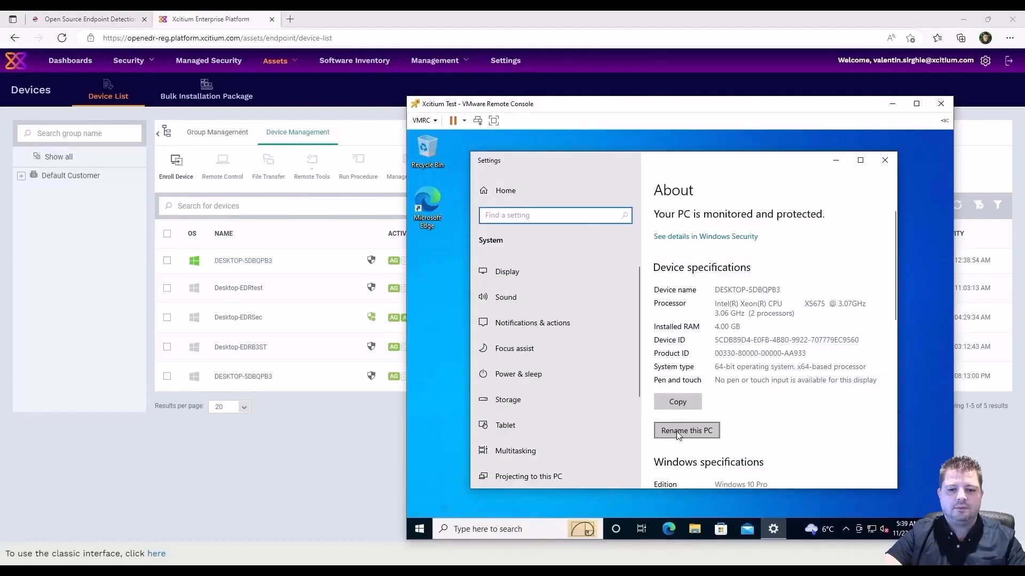
pyautogui.click(679, 435)
pyautogui.write('Desktop-EDRfinal')
pyautogui.click(772, 371)
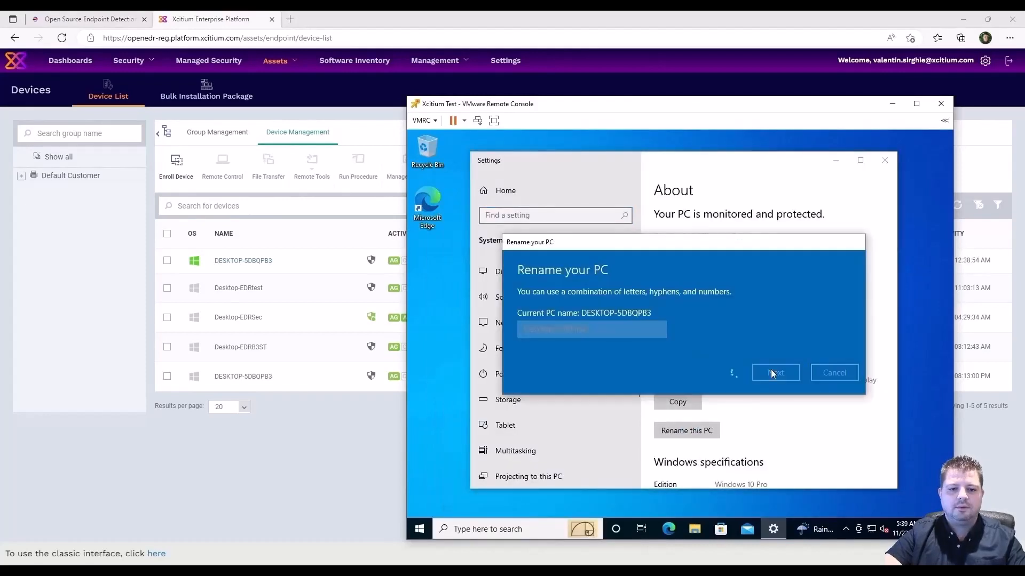
pyautogui.click(762, 354)
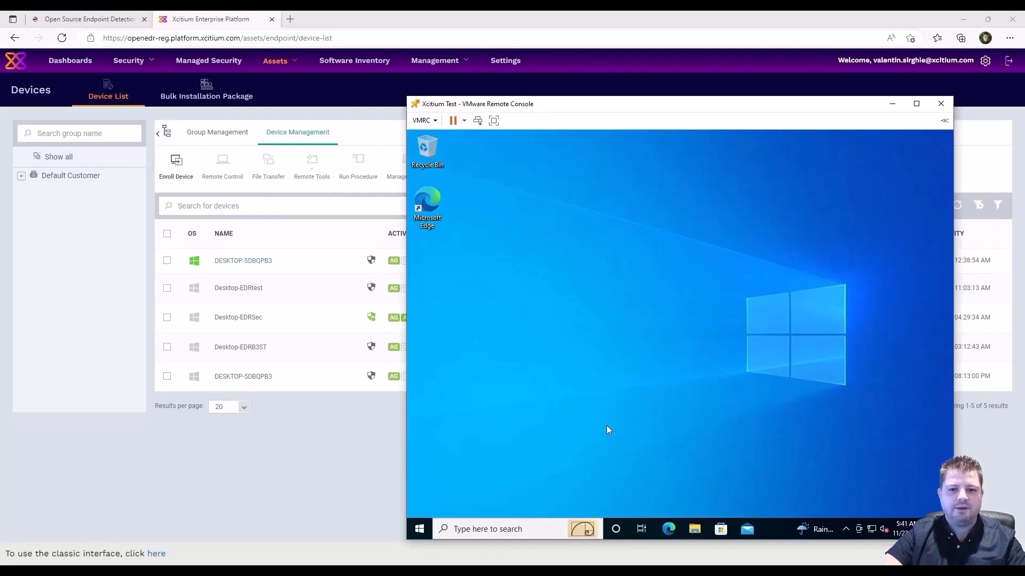
pyautogui.click(337, 468)
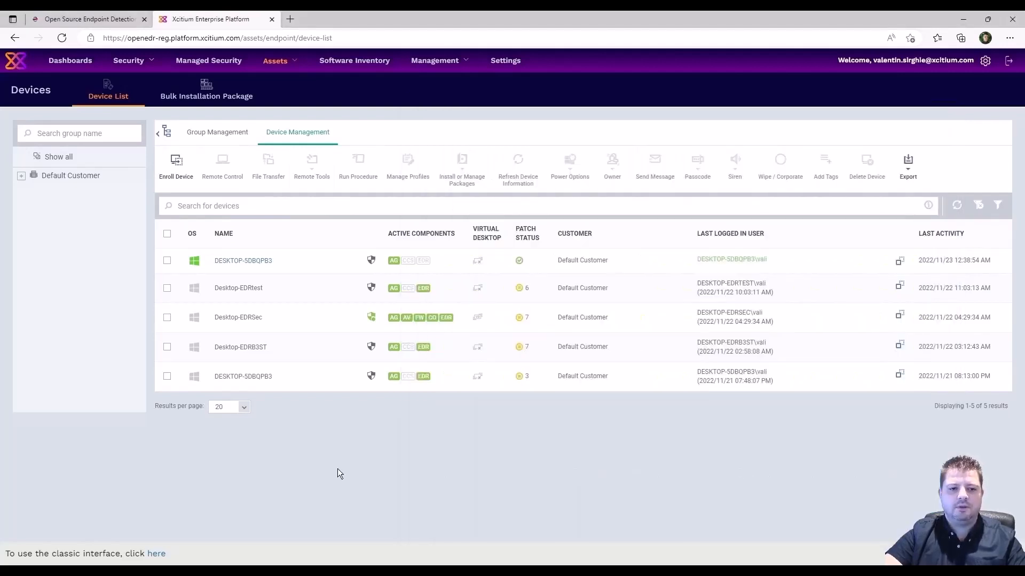
pyautogui.click(956, 210)
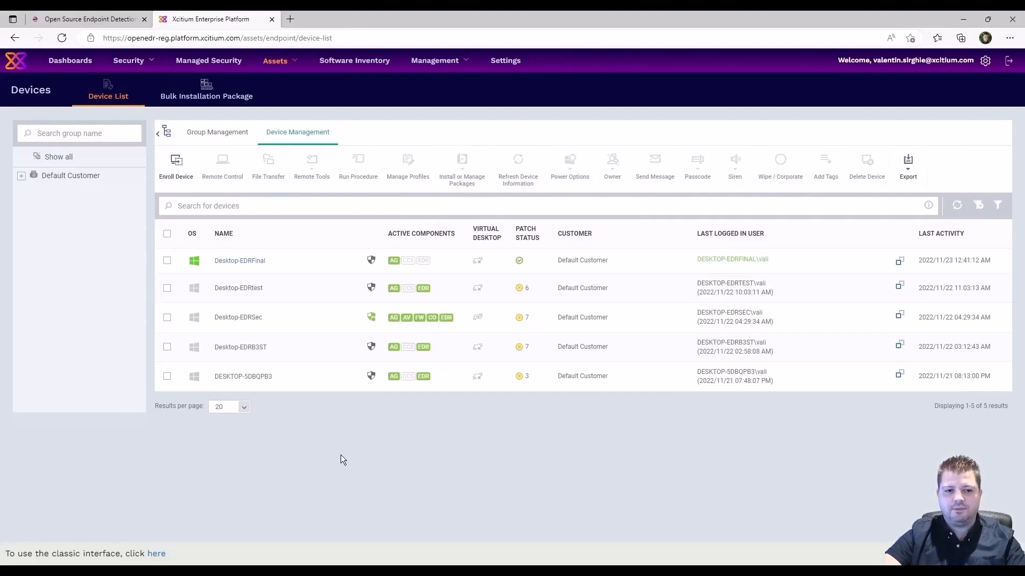
# Install Xcitium Client - EDR on Desktop-EDRFinal through Install Additional Xcitium Packages.
pyautogui.click(167, 261)
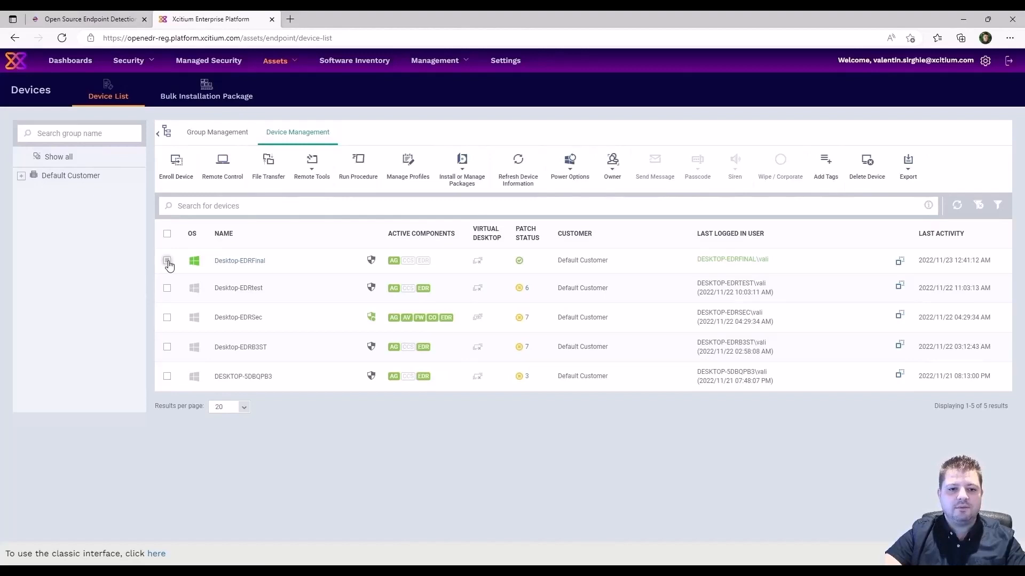
pyautogui.click(462, 171)
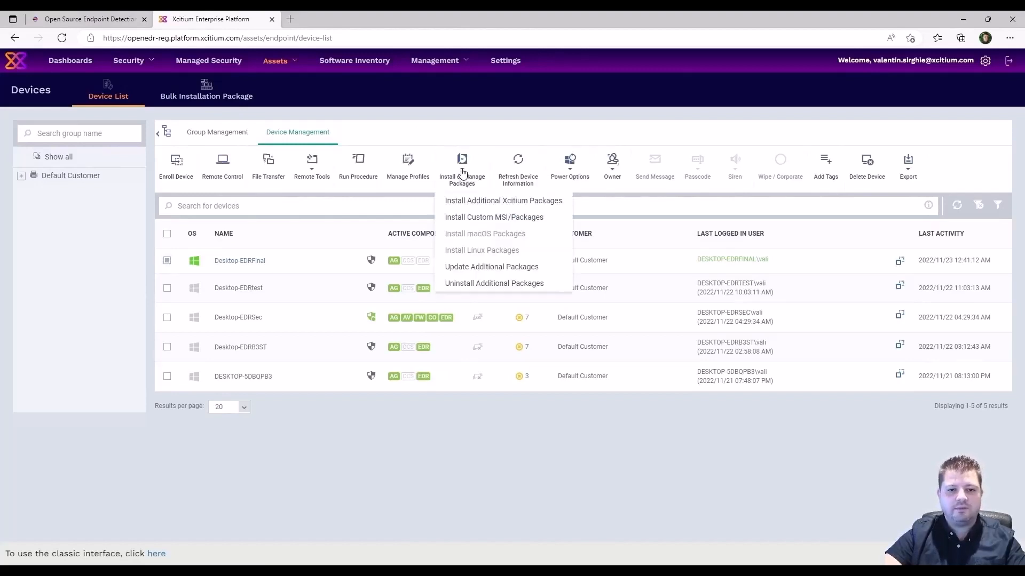
pyautogui.click(492, 202)
pyautogui.click(365, 224)
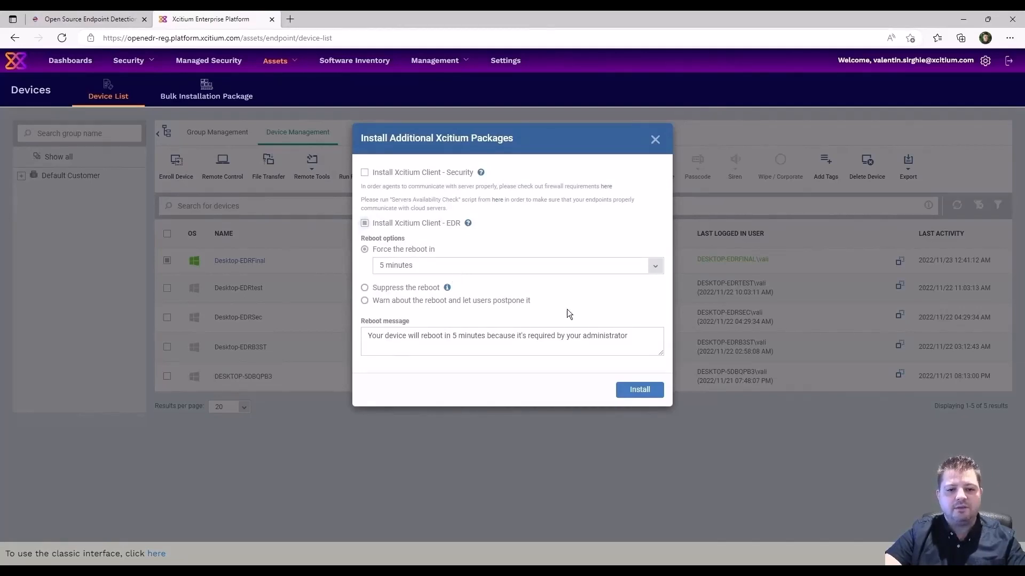
pyautogui.click(639, 390)
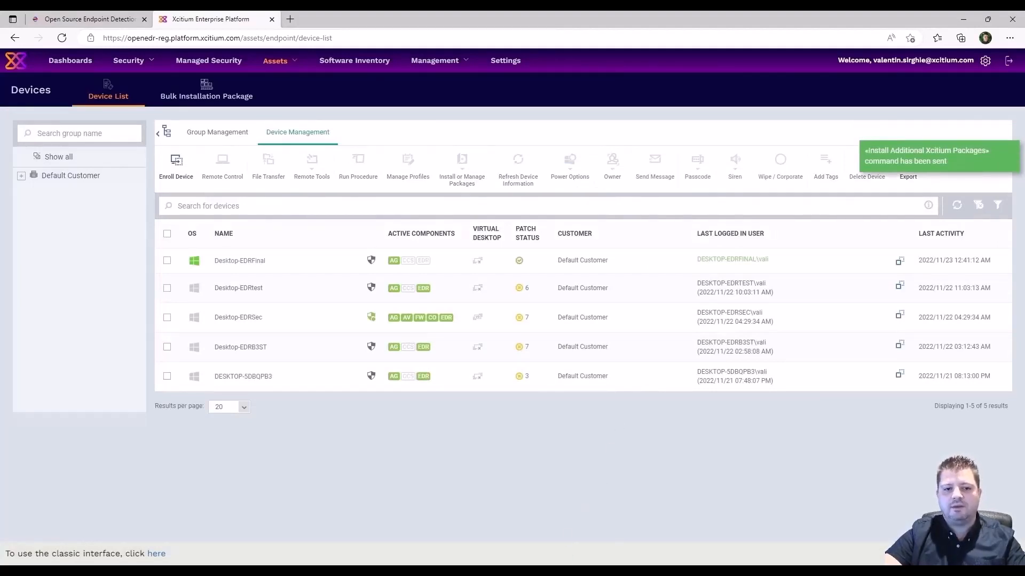
# Close the VM's sign-out notice, restart Windows from the Start right-click menu, and return to the browser.
pyautogui.moveTo(562, 571)
pyautogui.click(562, 512)
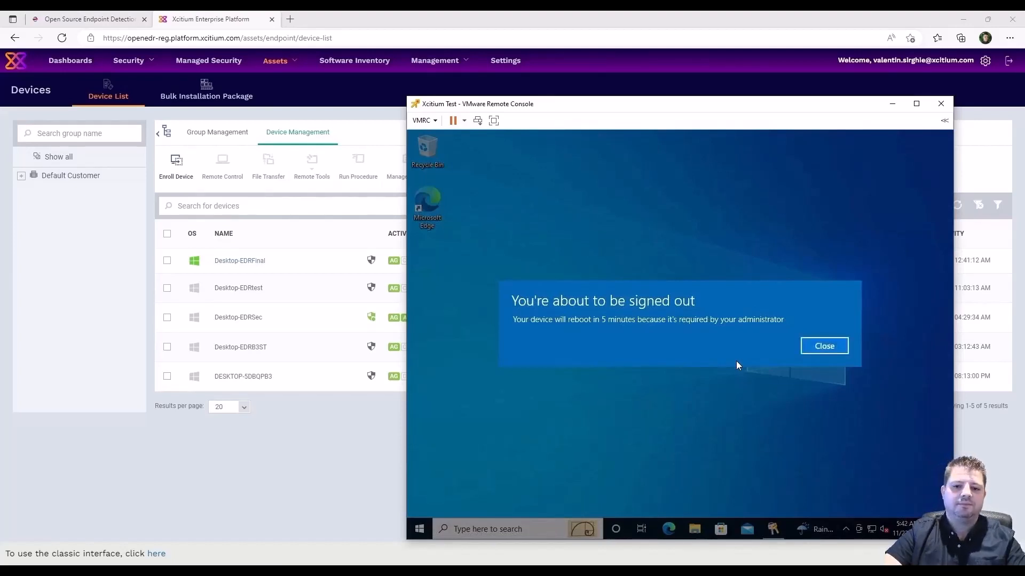
pyautogui.click(815, 347)
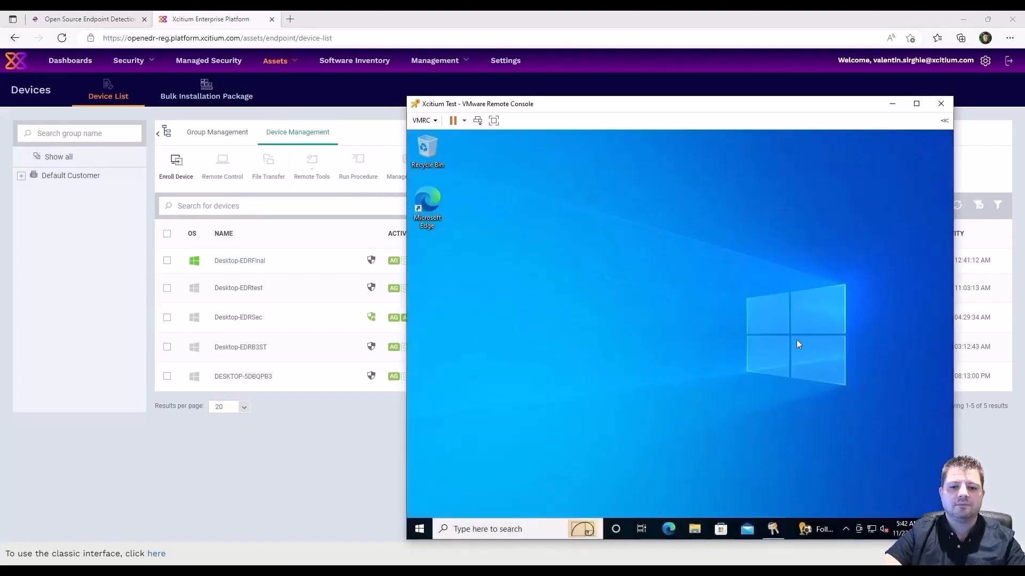
pyautogui.rightClick(419, 529)
pyautogui.moveTo(521, 494)
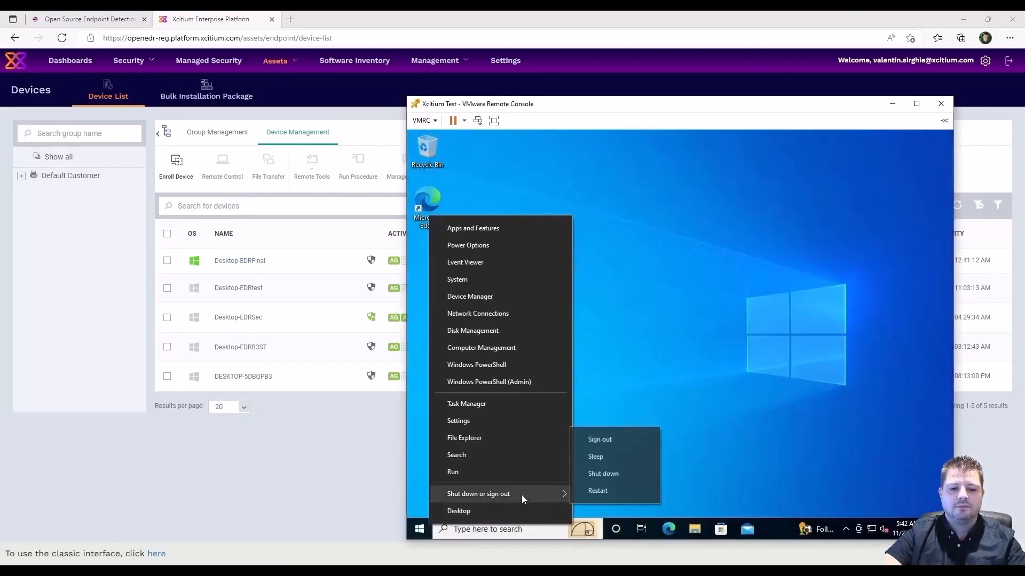
pyautogui.click(593, 489)
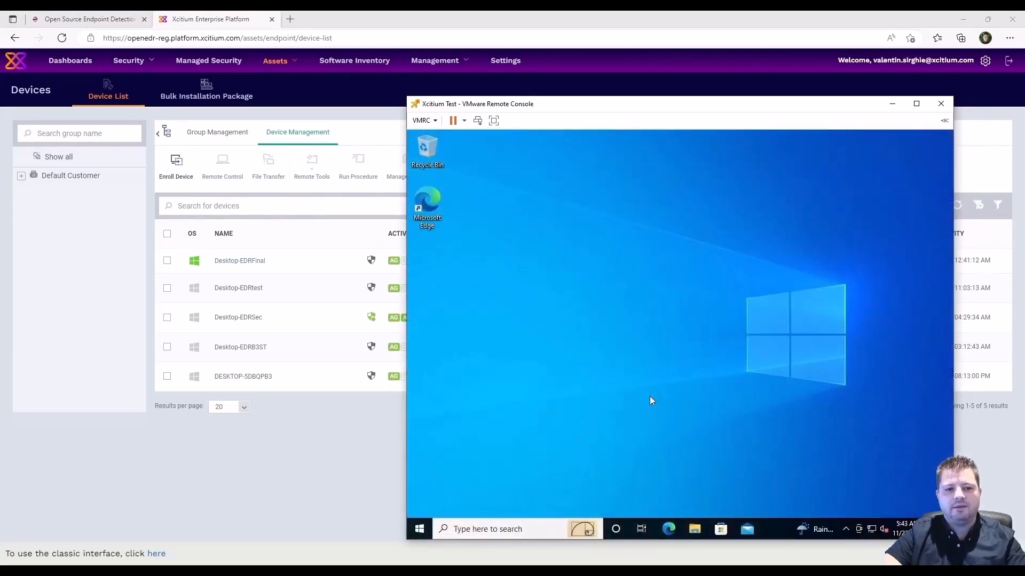
pyautogui.click(334, 442)
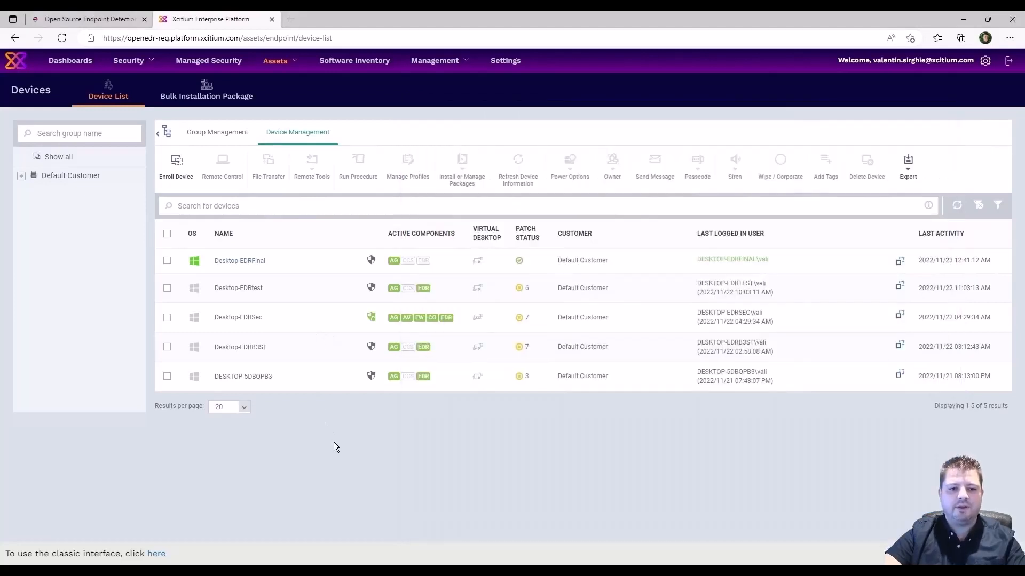
# Refresh the device table and open Desktop-EDRFinal's summary page in a new browser tab.
pyautogui.click(961, 210)
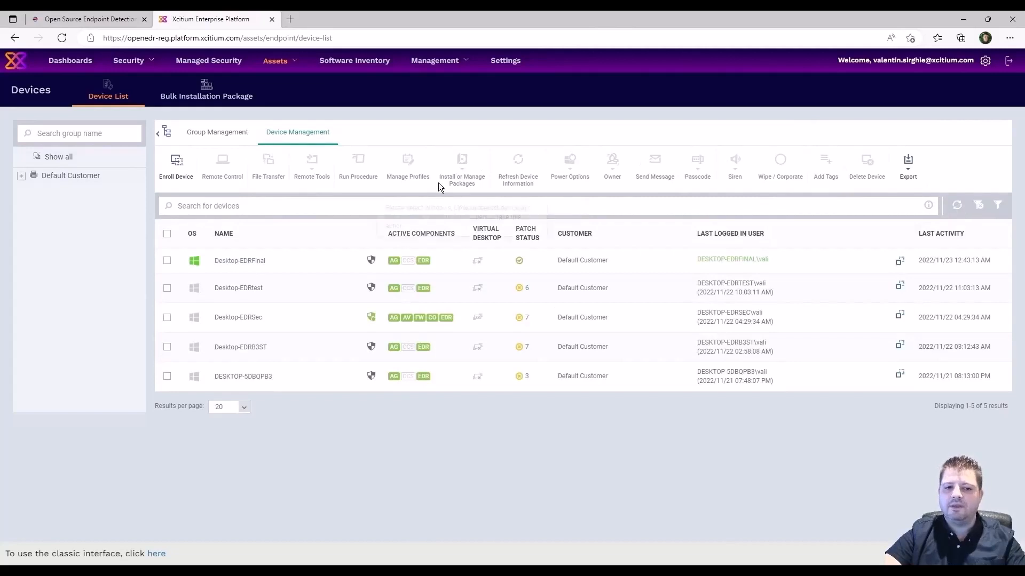
pyautogui.rightClick(235, 261)
pyautogui.click(283, 271)
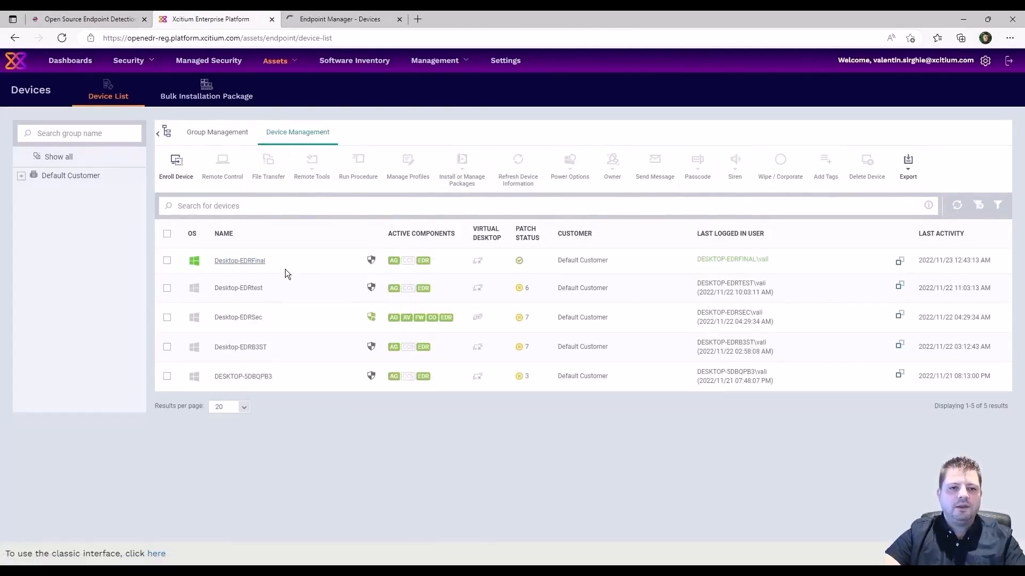
pyautogui.click(329, 19)
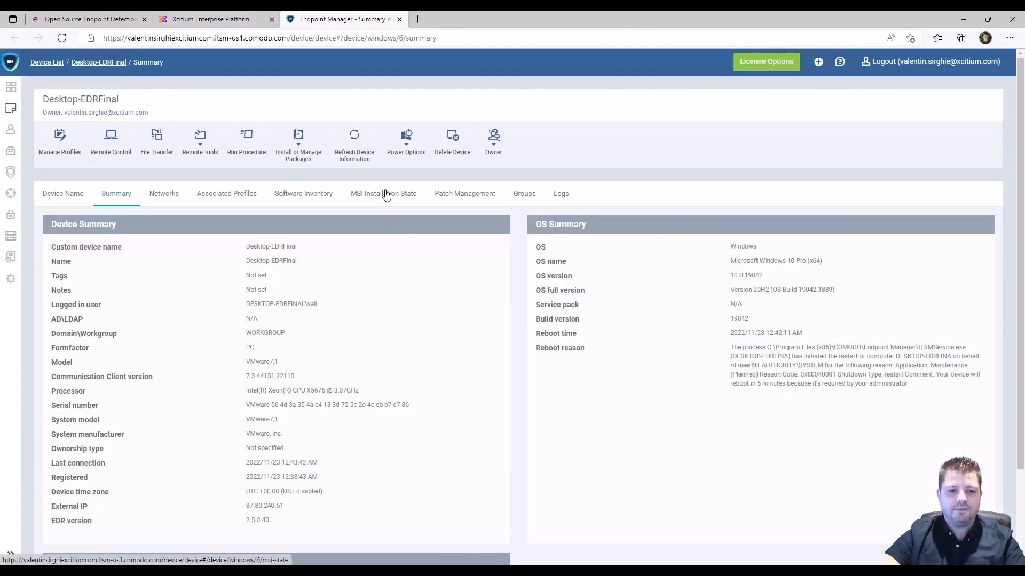
# Check the EDR row's MSI installation log for the completed-successfully message, then close the tab.
pyautogui.click(385, 194)
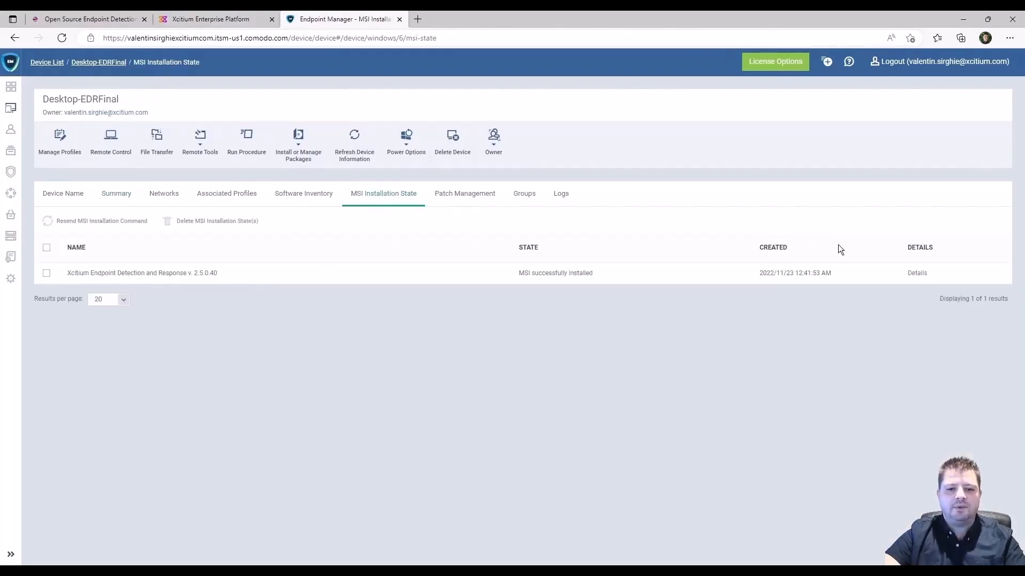
pyautogui.click(917, 274)
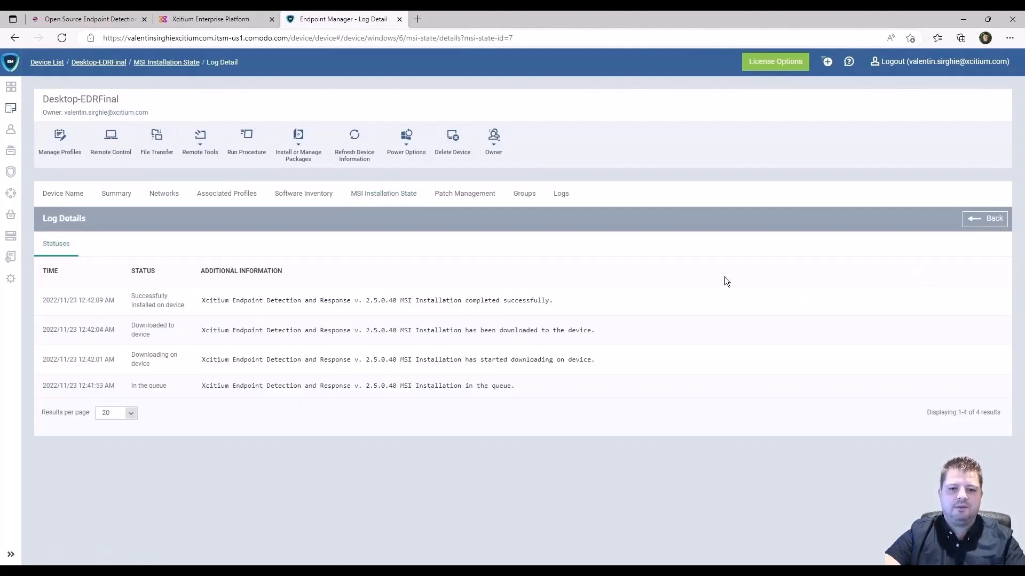
pyautogui.moveTo(561, 300); pyautogui.dragTo(400, 301)
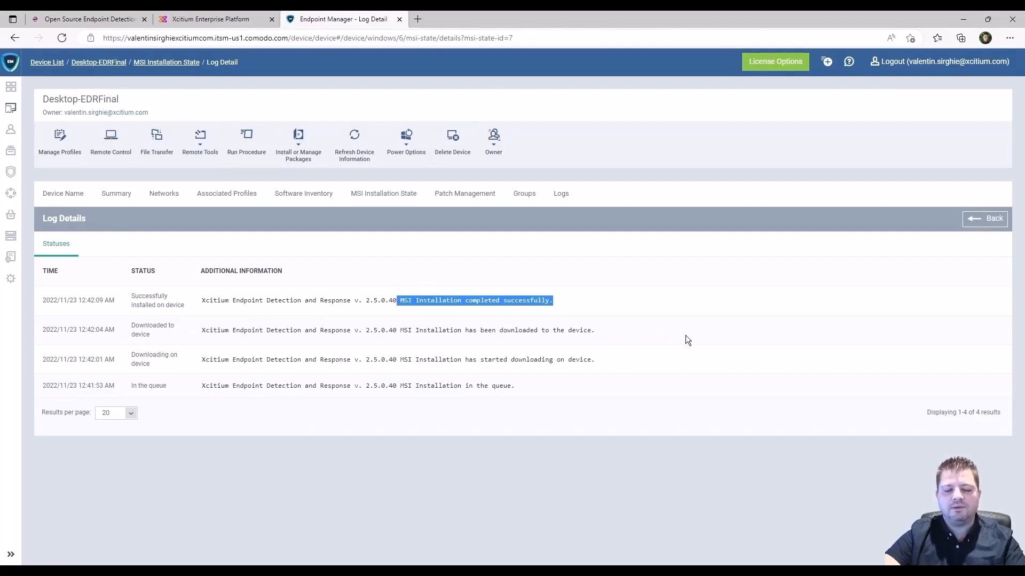
pyautogui.click(400, 18)
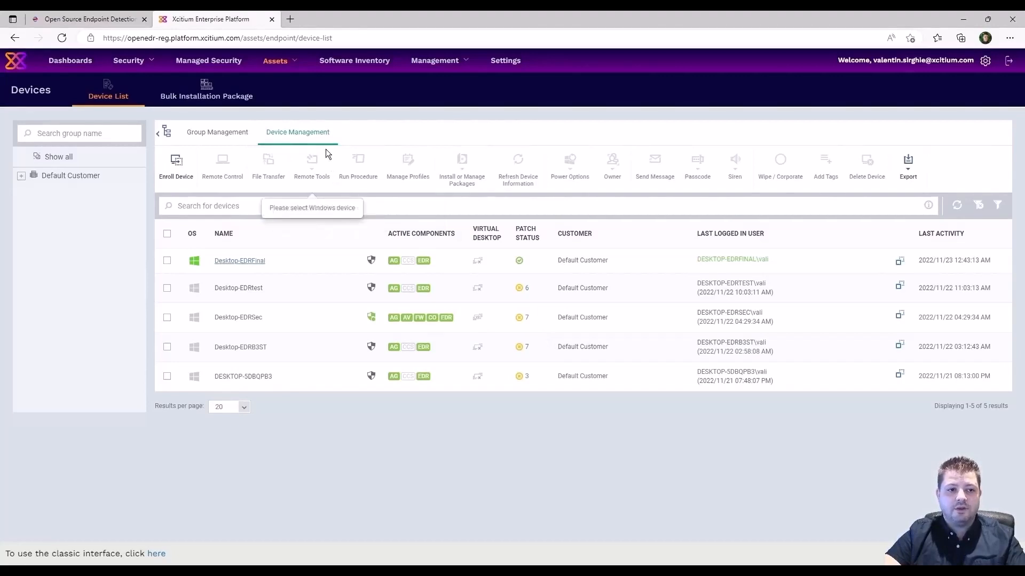
# Go to Security > Endpoint Security to show the alert list.
pyautogui.moveTo(148, 64)
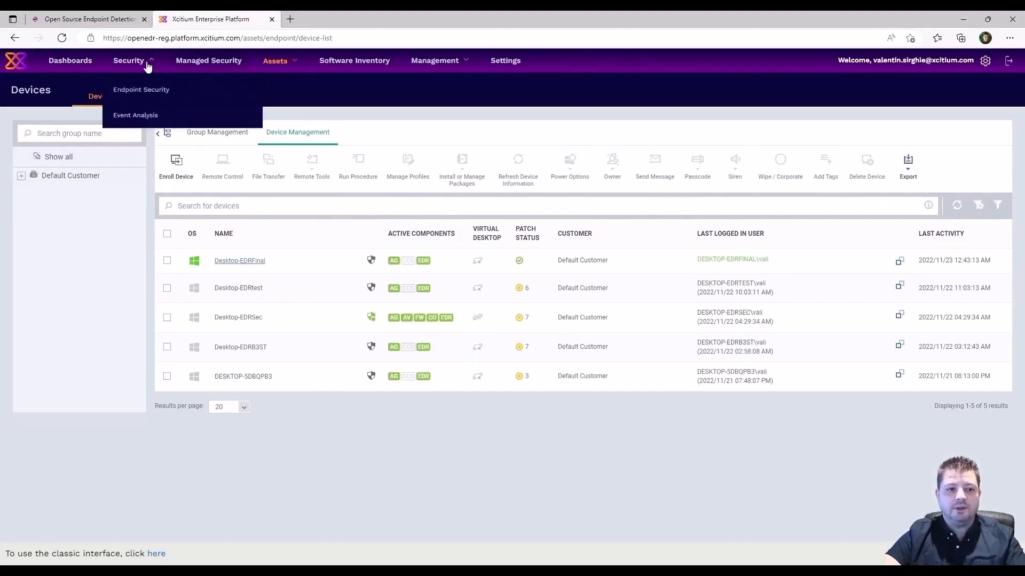
pyautogui.click(148, 97)
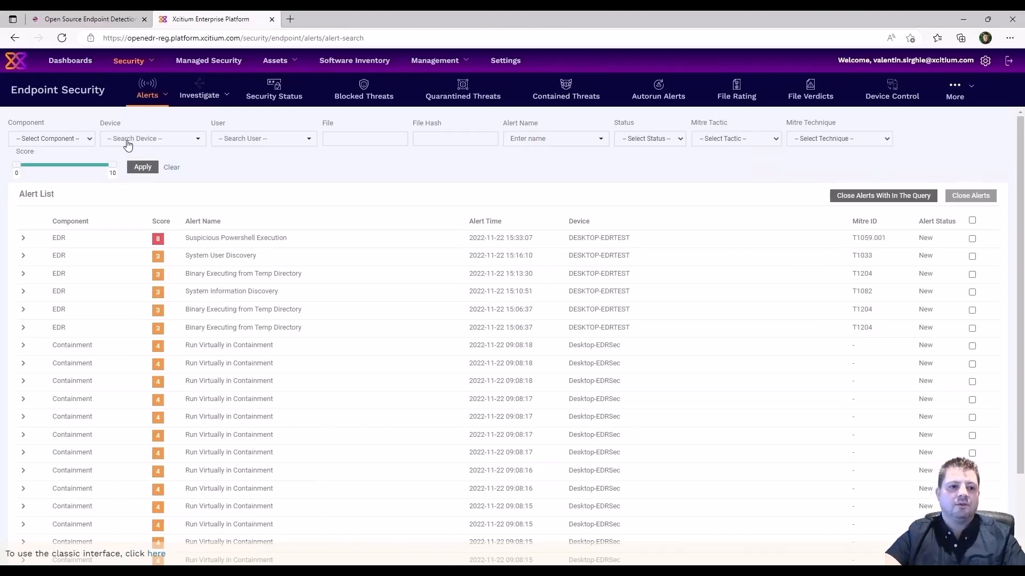
# Go to Alerts > Alert Policy to view the Alert Generation Rules and the Xcitium Predefined Policy.
pyautogui.click(148, 92)
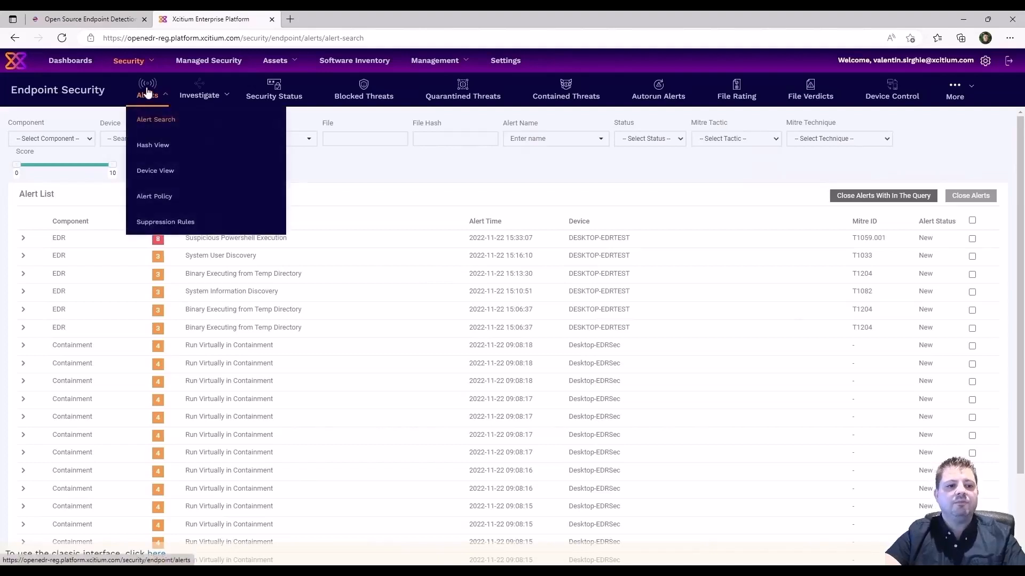
pyautogui.click(182, 196)
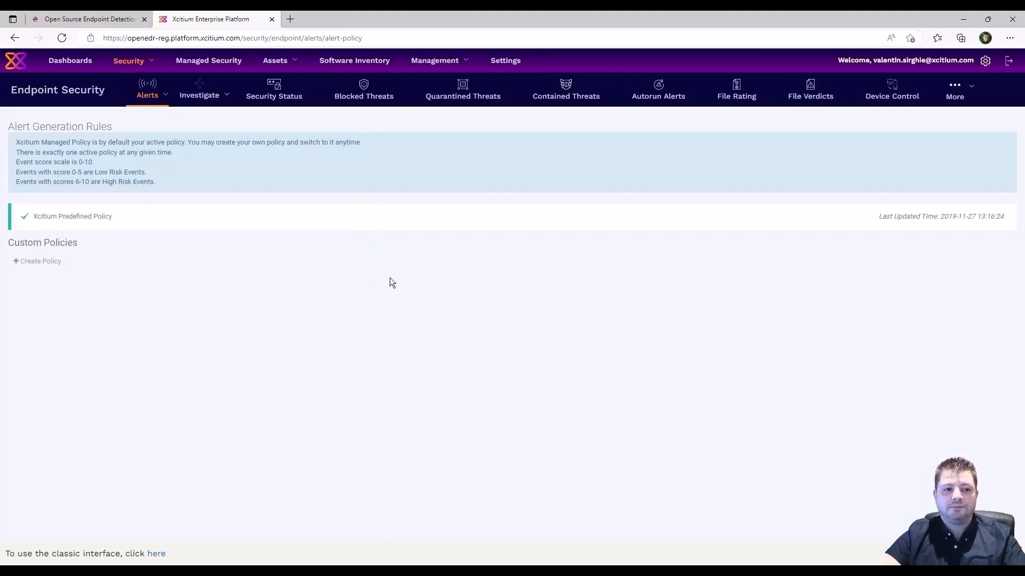
pyautogui.click(521, 223)
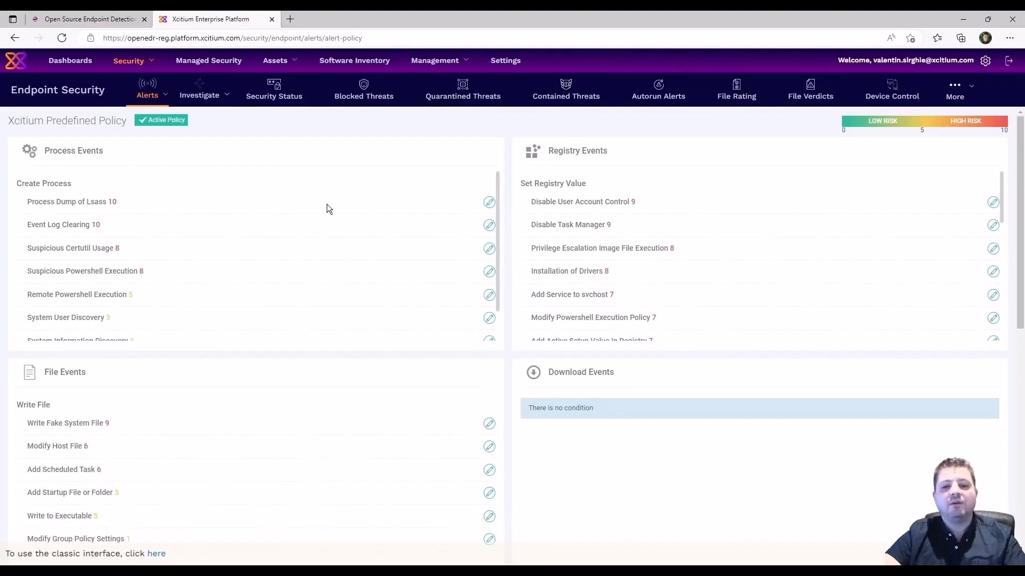
pyautogui.moveTo(106, 155); pyautogui.dragTo(44, 152)
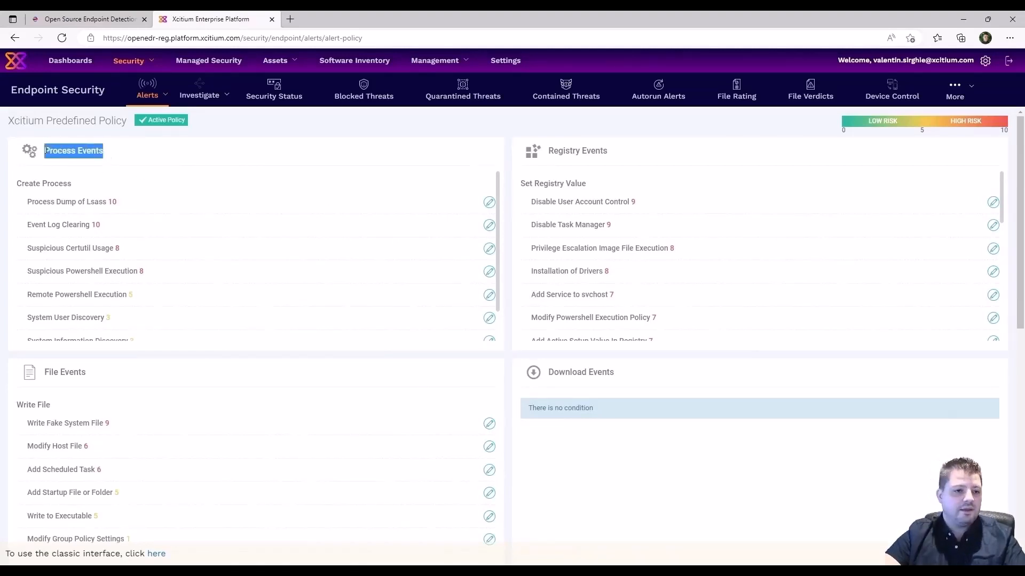
pyautogui.moveTo(609, 152); pyautogui.dragTo(556, 154)
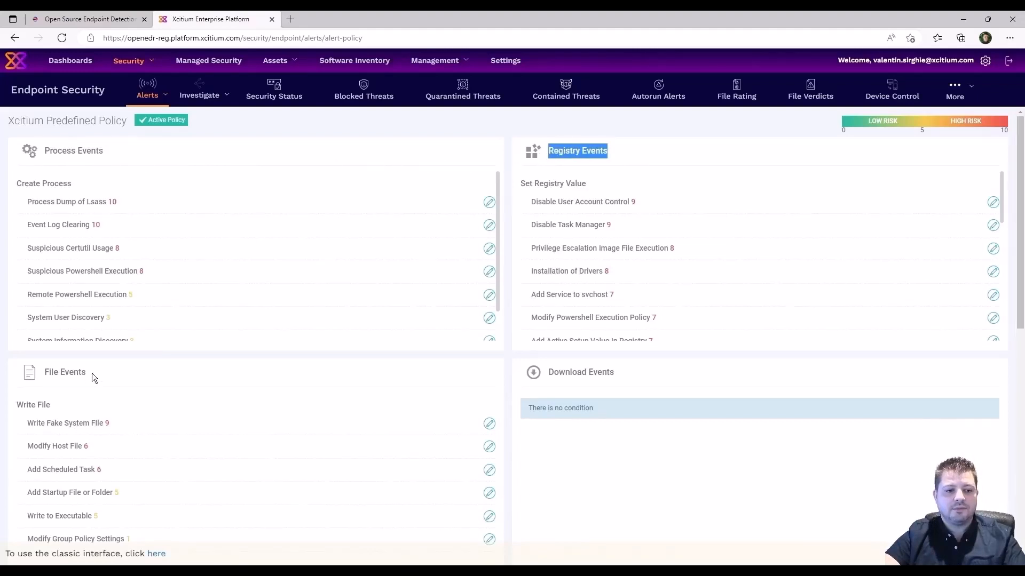
pyautogui.moveTo(87, 373); pyautogui.dragTo(45, 375)
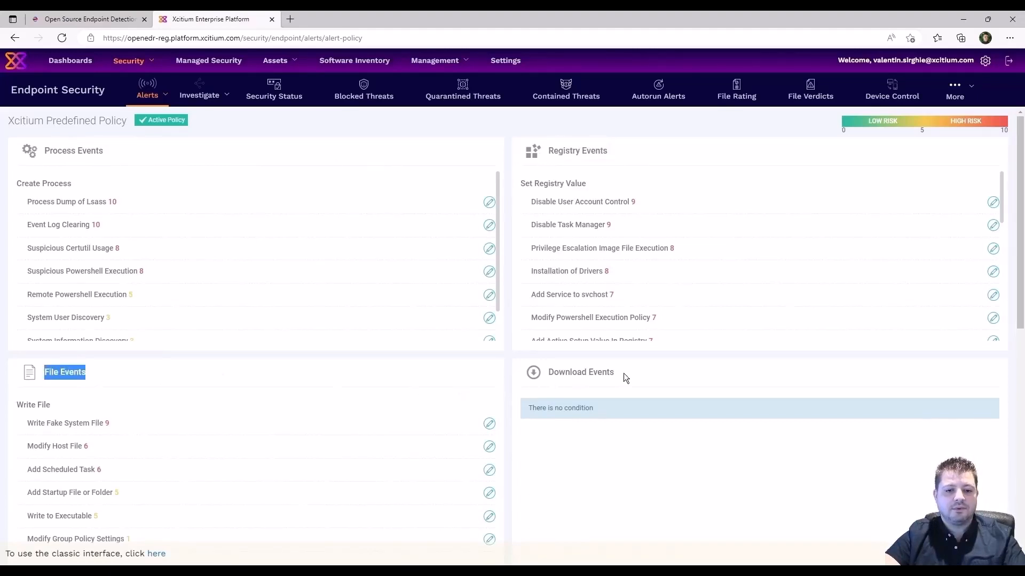
pyautogui.moveTo(620, 375); pyautogui.dragTo(550, 374)
pyautogui.scroll(-6, 320, 395)
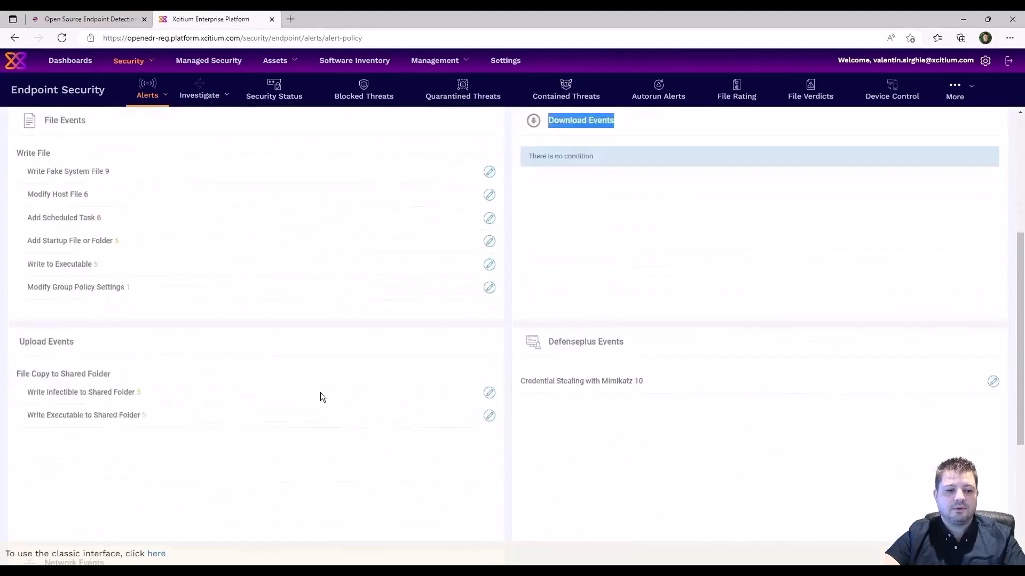
pyautogui.moveTo(75, 251); pyautogui.dragTo(18, 252)
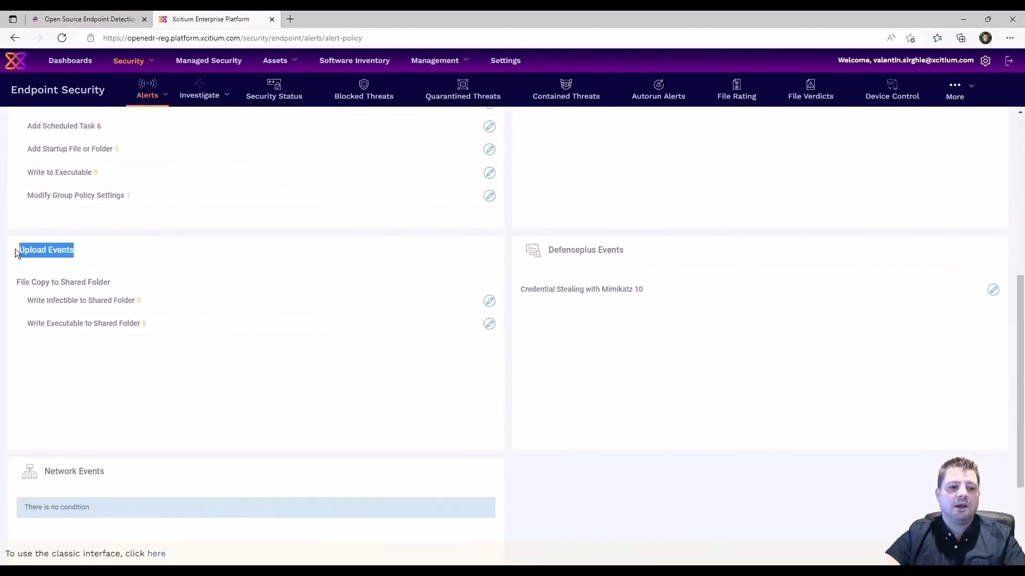
pyautogui.moveTo(632, 251); pyautogui.dragTo(540, 254)
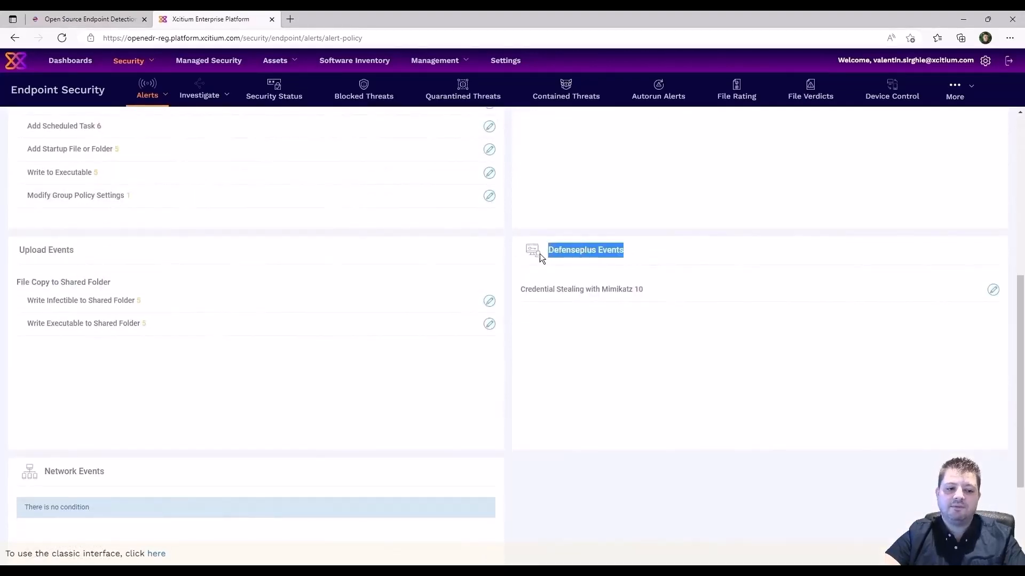
pyautogui.scroll(-3, 303, 397)
pyautogui.click(113, 330)
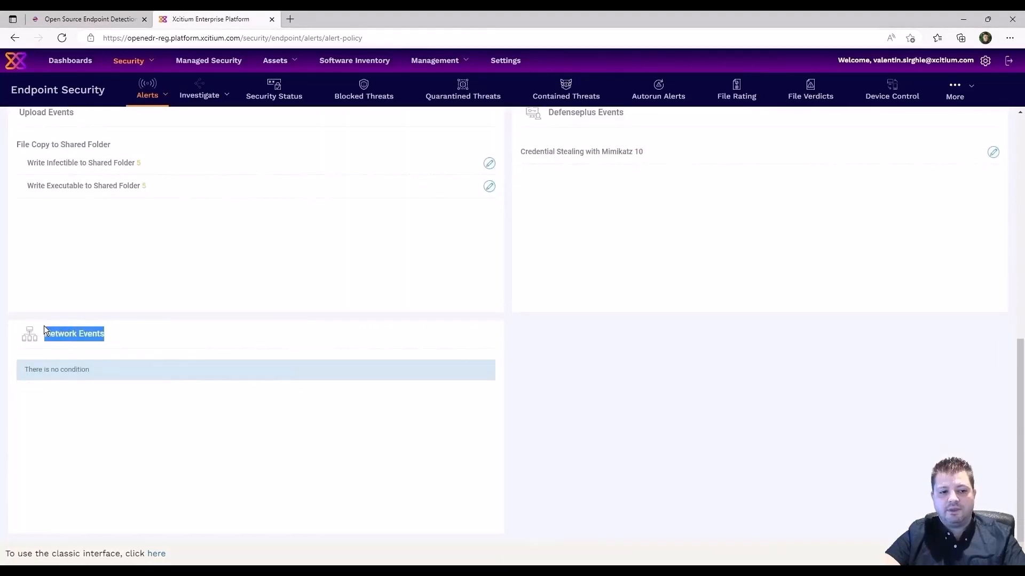
pyautogui.scroll(-1, 316, 357)
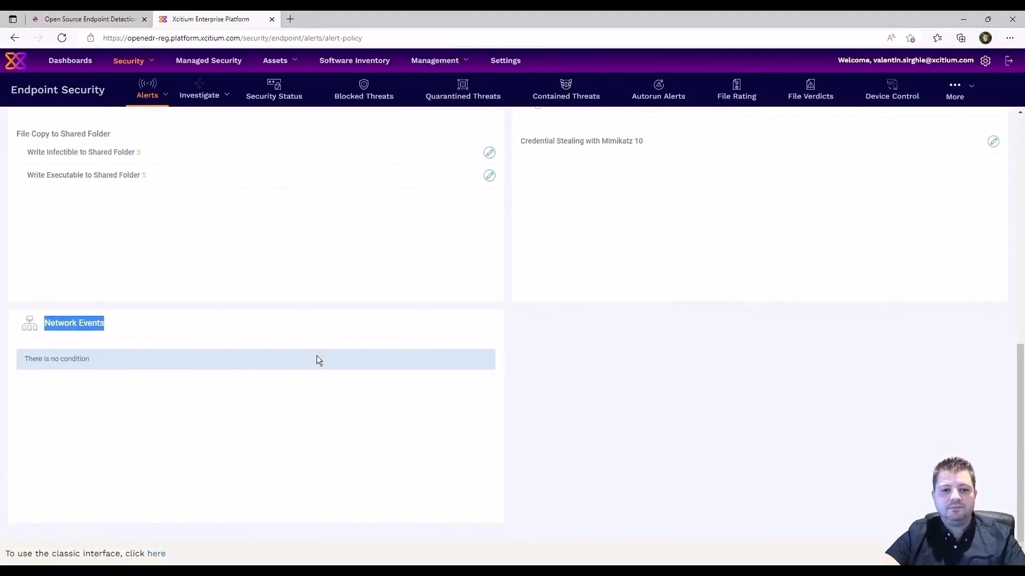
pyautogui.scroll(10, 318, 359)
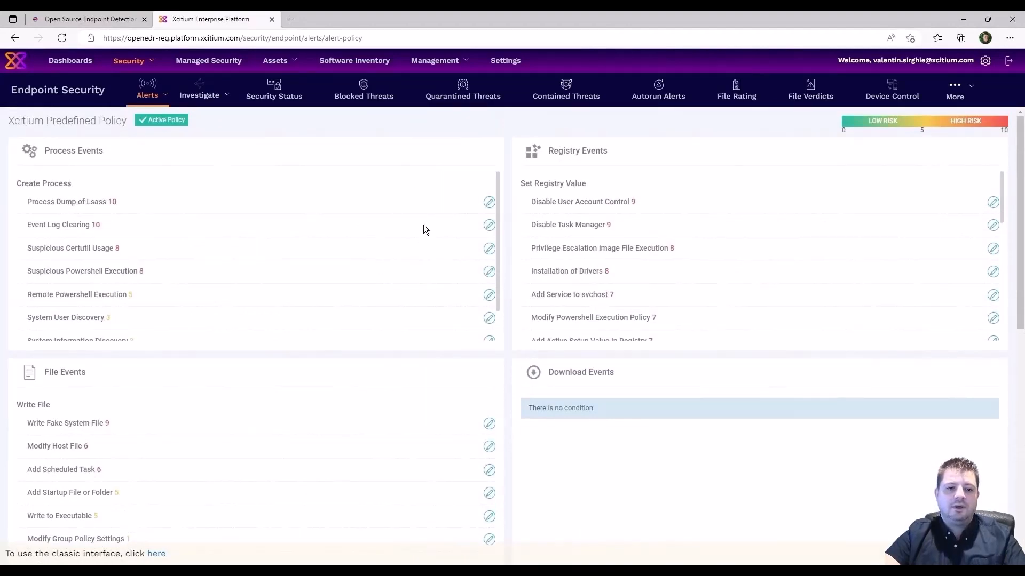
pyautogui.click(491, 202)
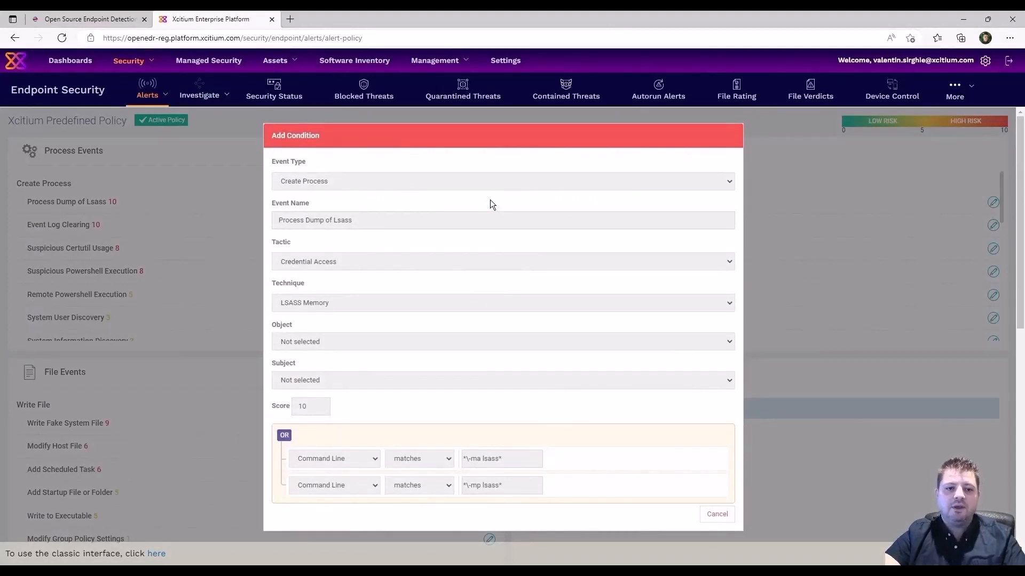
pyautogui.scroll(-4, 505, 293)
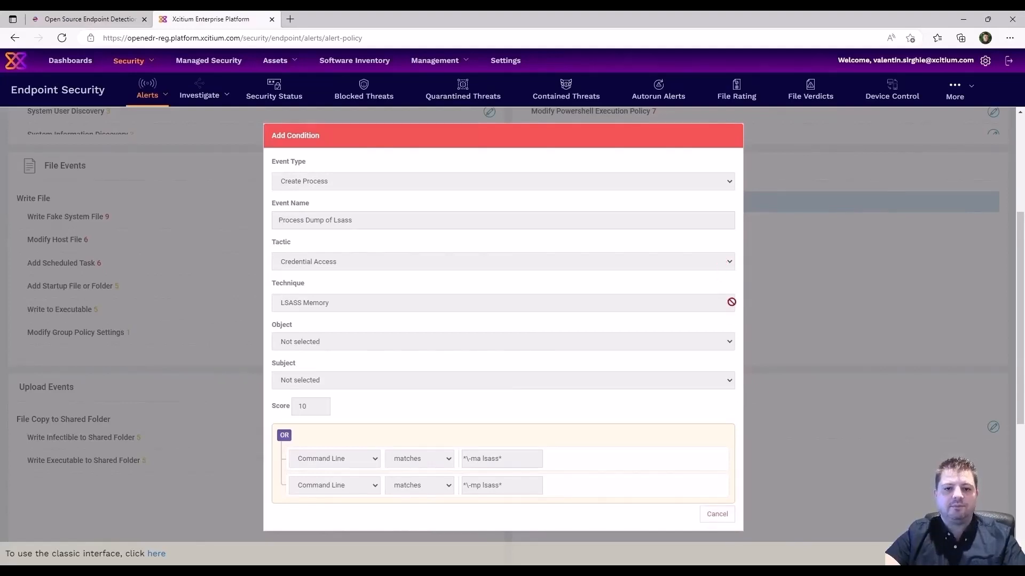
pyautogui.click(717, 514)
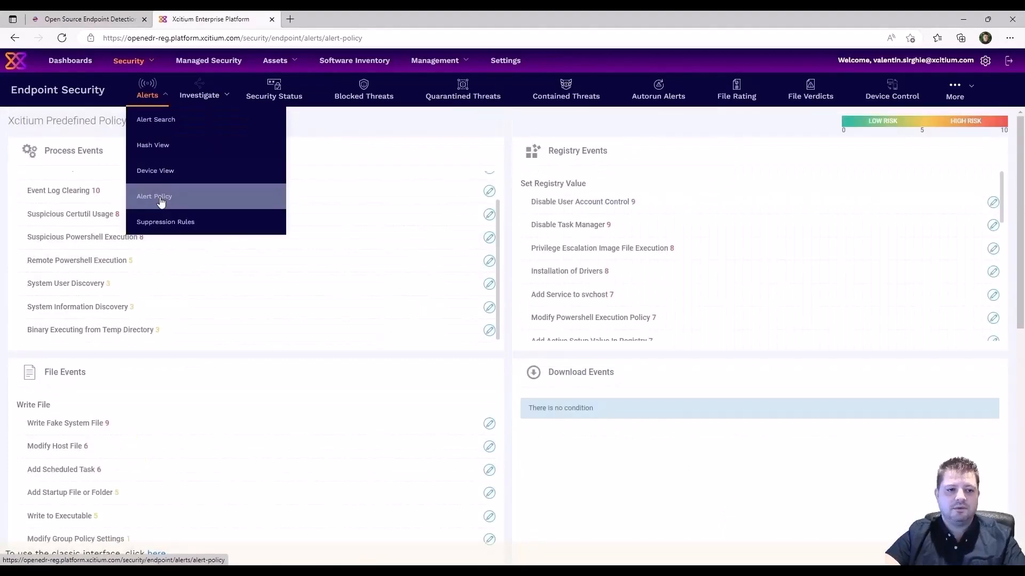
# From the Alert Policy page, create a custom policy named 'Test' and open it for editing.
pyautogui.click(159, 201)
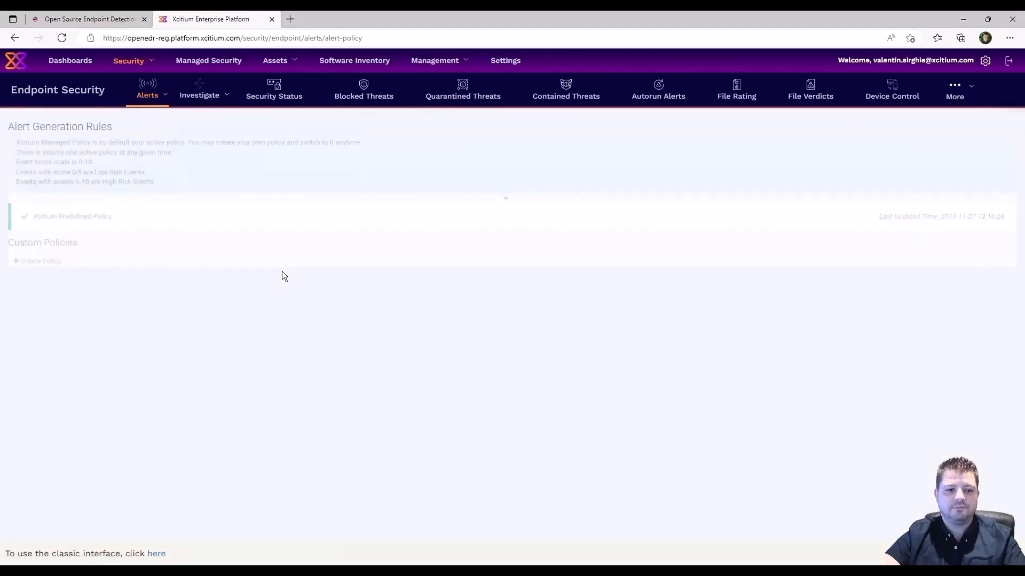
pyautogui.click(38, 267)
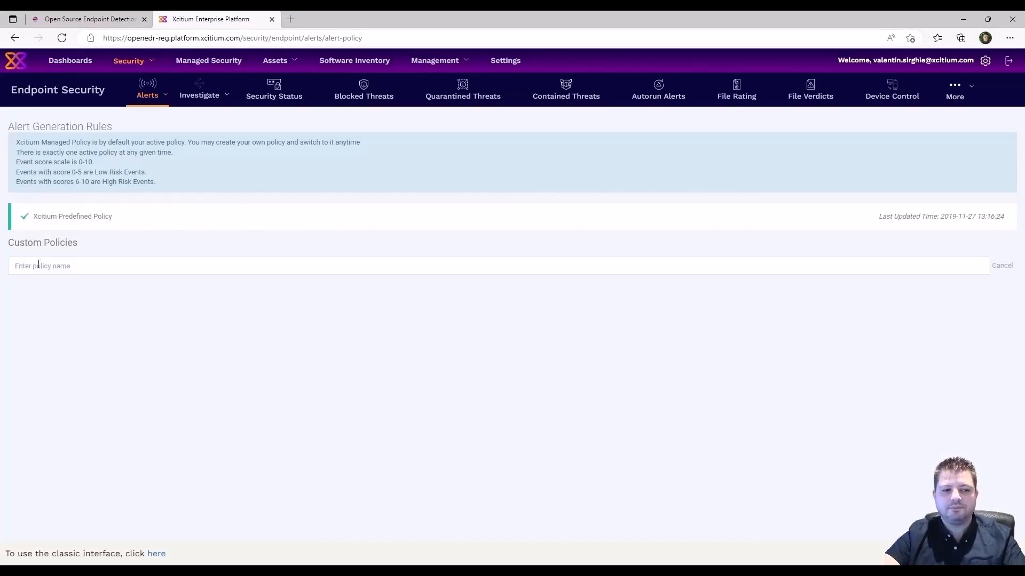
pyautogui.write('Test')
pyautogui.press('Return')
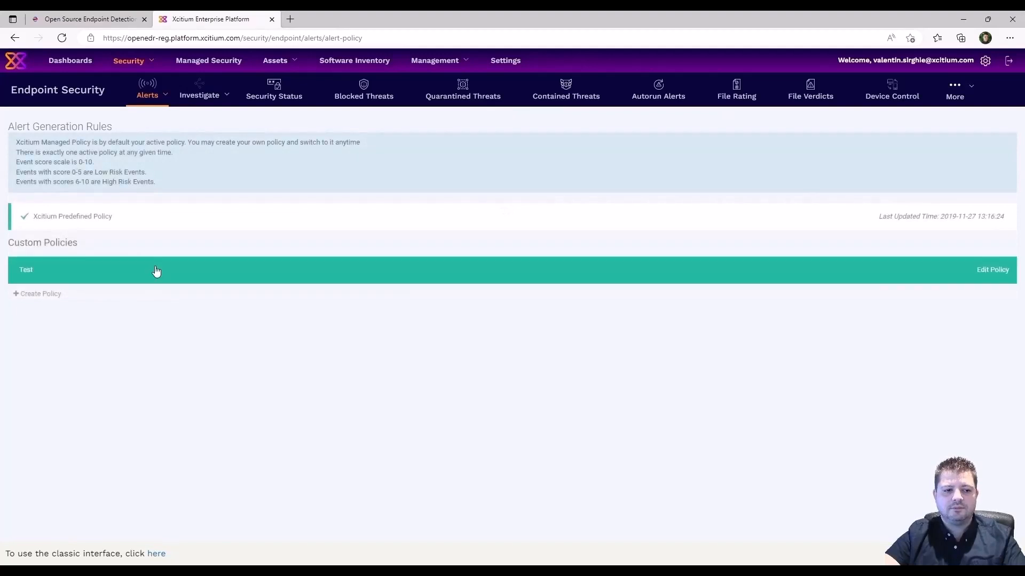
pyautogui.click(157, 271)
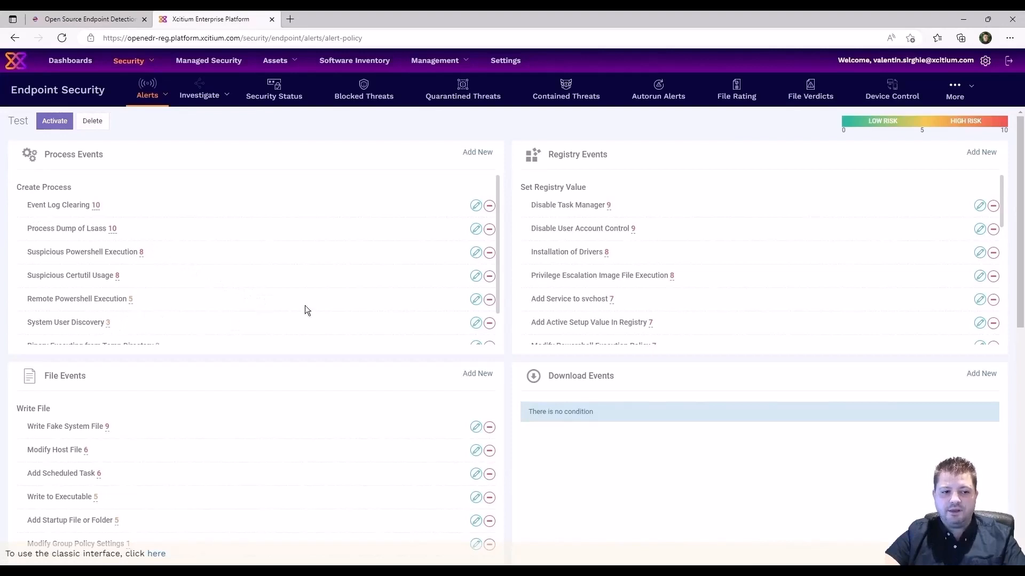
pyautogui.click(476, 324)
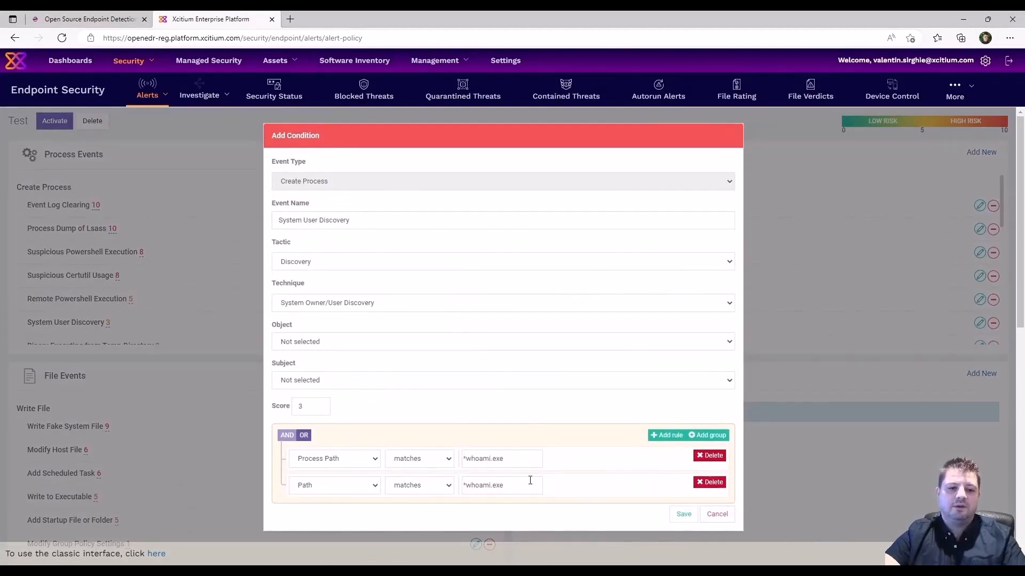
pyautogui.click(717, 515)
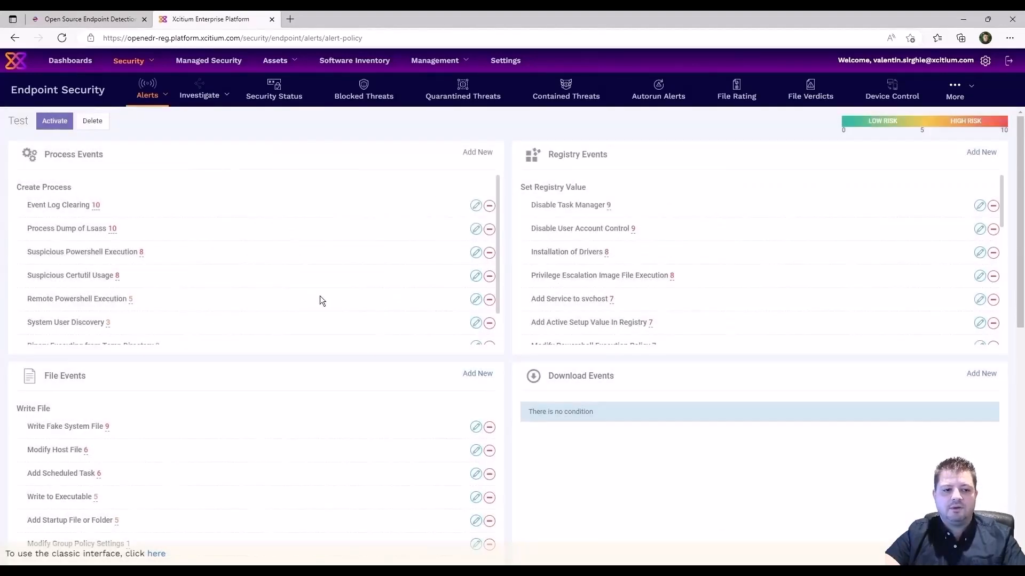
pyautogui.moveTo(497, 294); pyautogui.dragTo(496, 334)
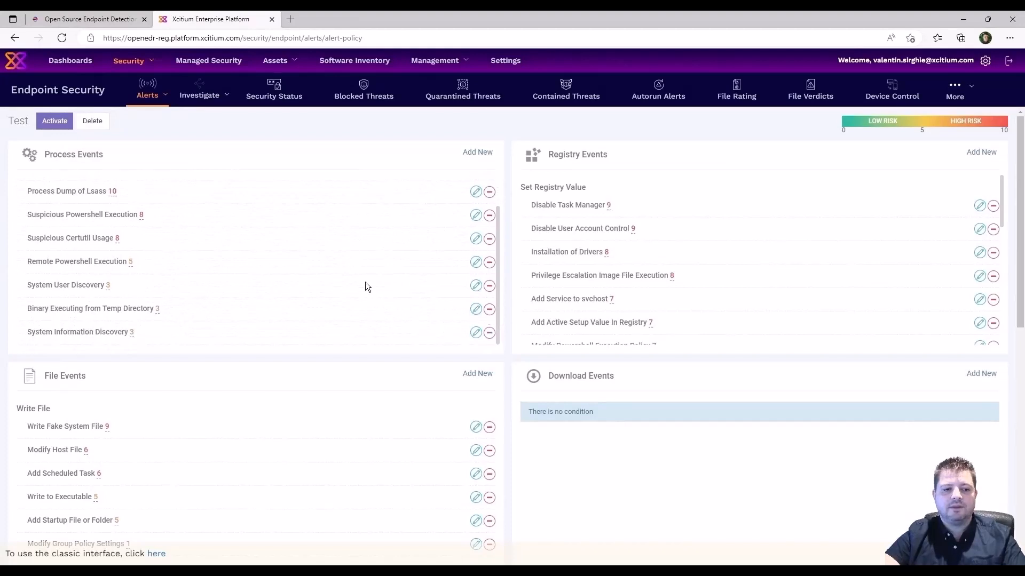
pyautogui.click(476, 333)
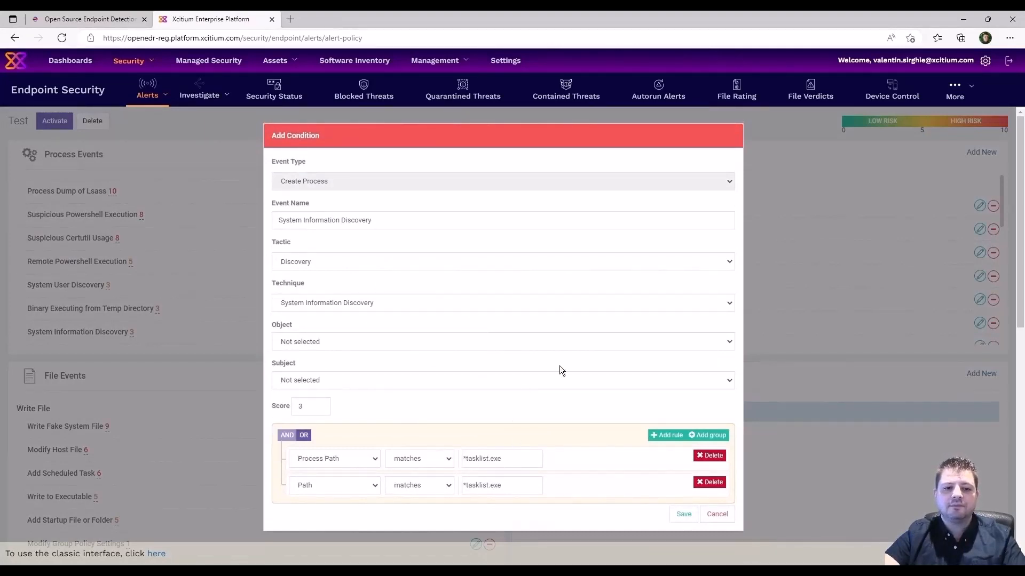
pyautogui.click(729, 303)
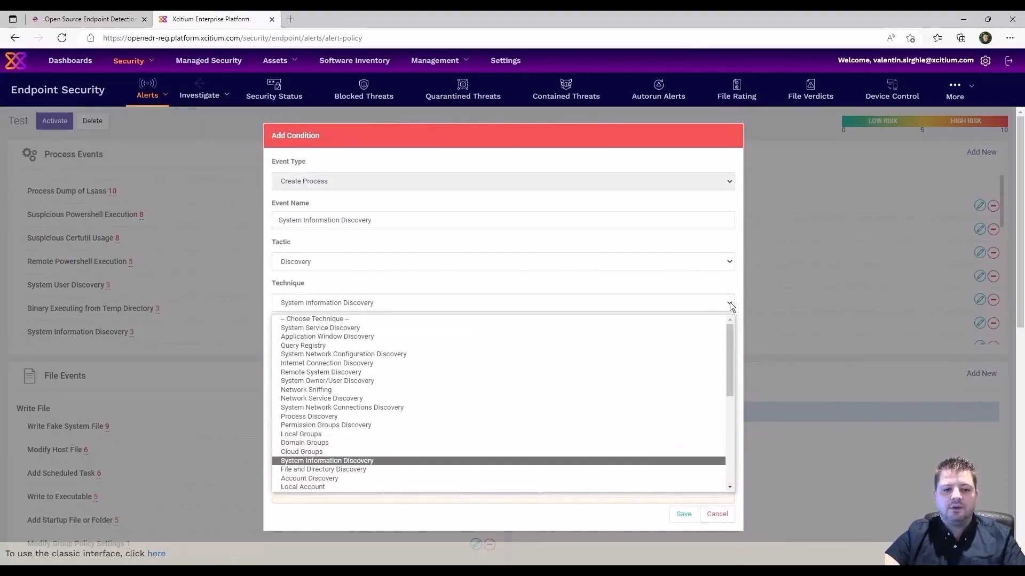
pyautogui.click(730, 303)
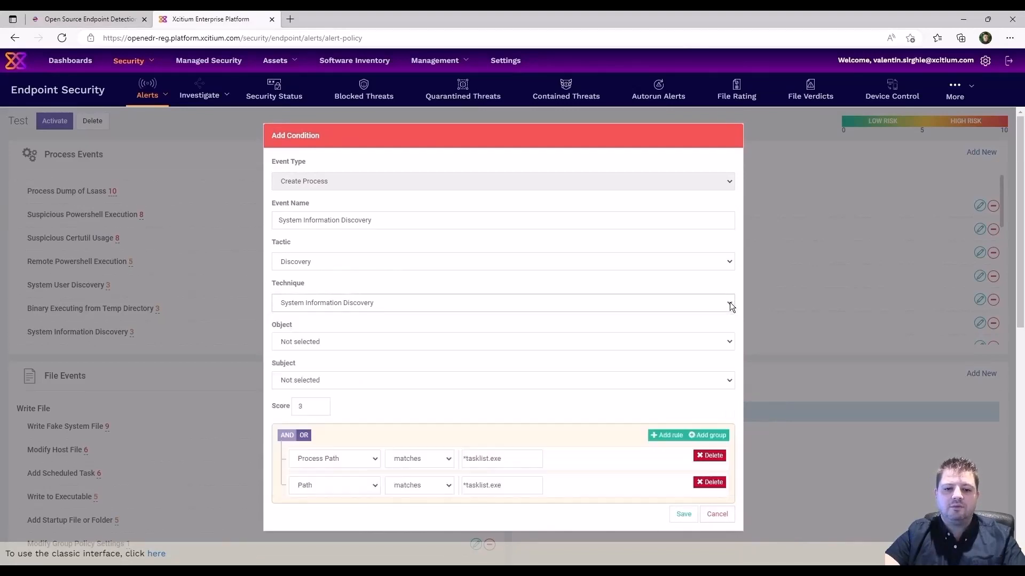
pyautogui.click(724, 267)
pyautogui.click(724, 267)
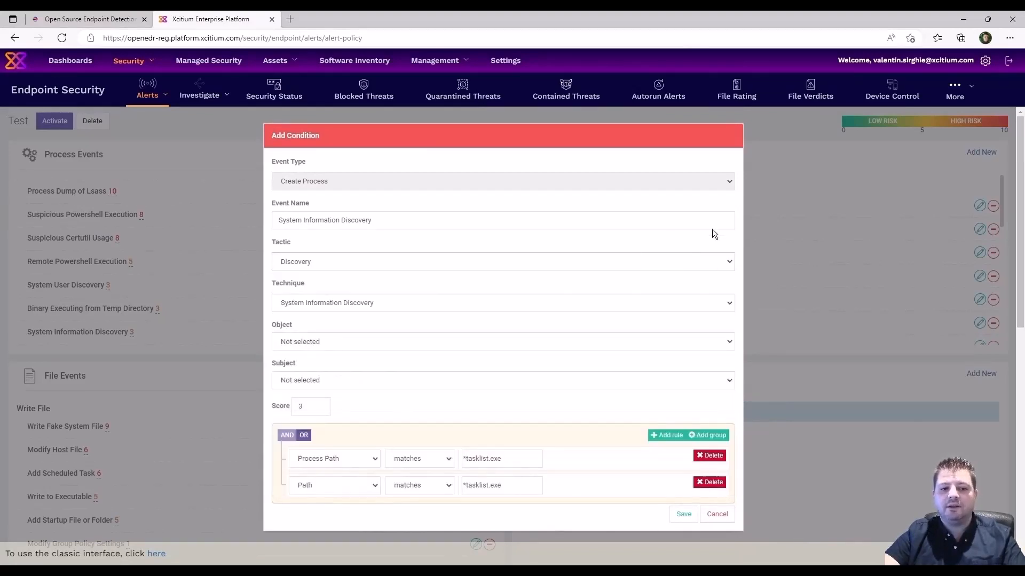
pyautogui.click(718, 514)
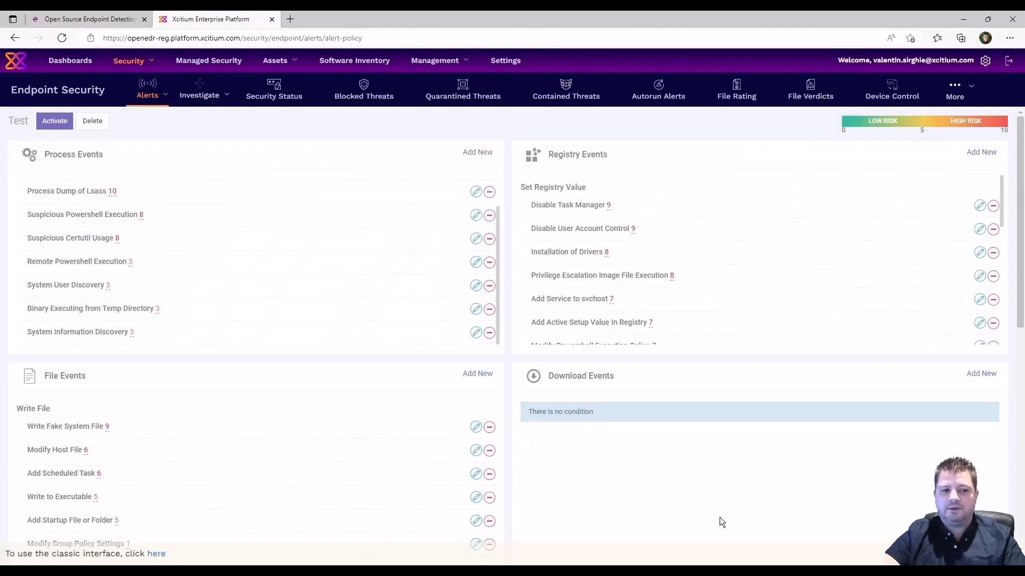
pyautogui.click(483, 153)
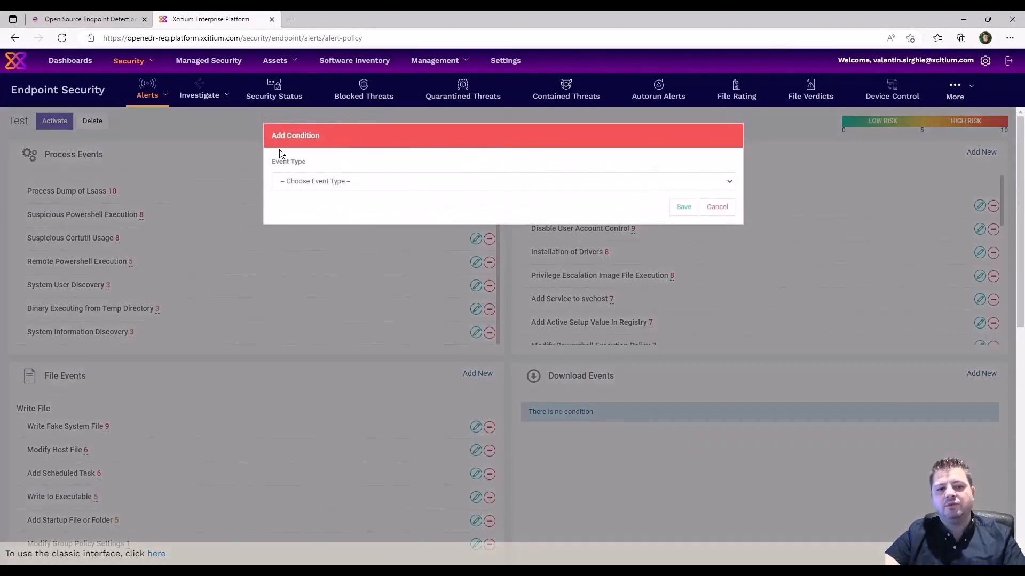
pyautogui.click(346, 184)
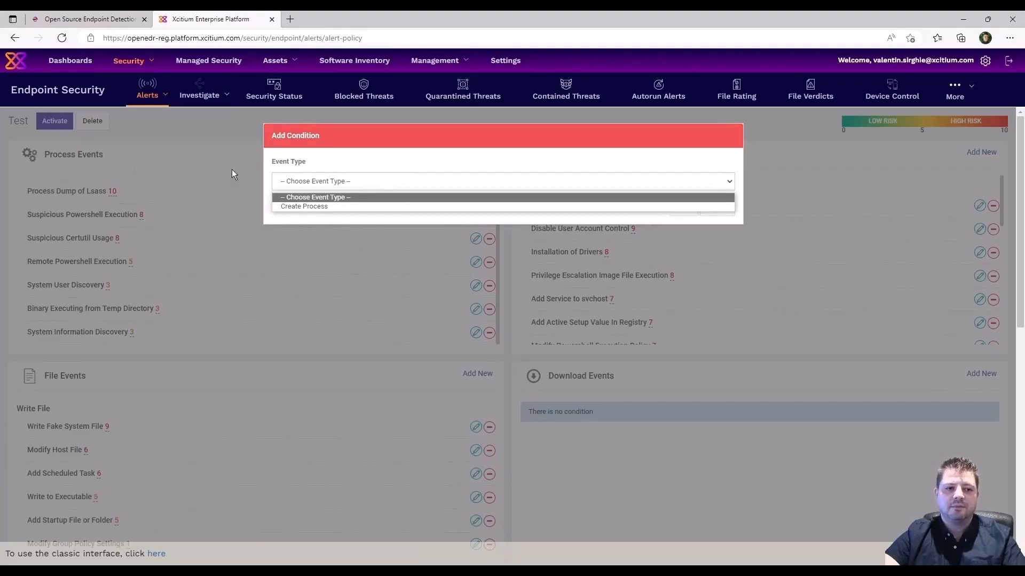
pyautogui.click(309, 206)
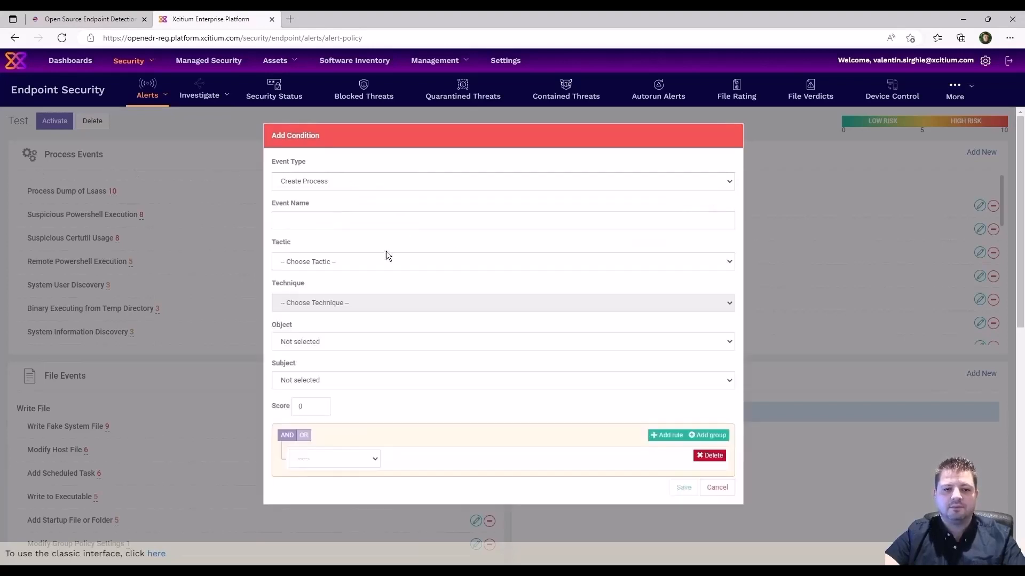
pyautogui.click(375, 260)
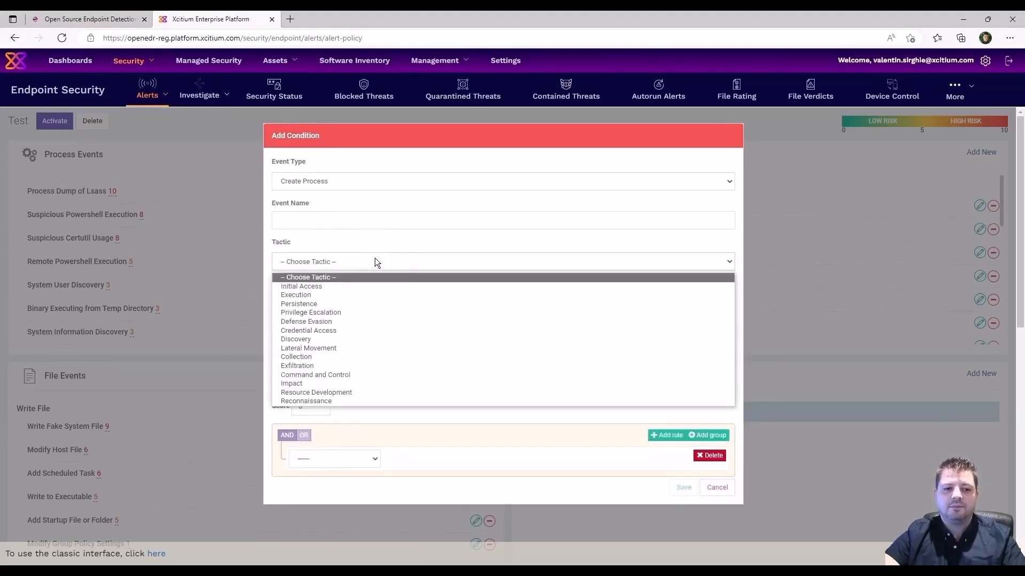
pyautogui.click(375, 260)
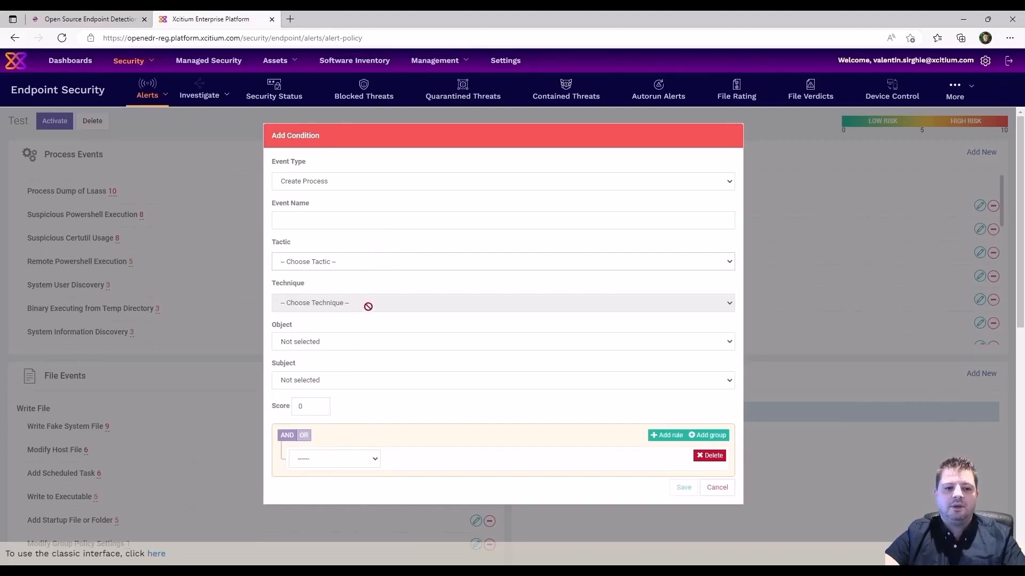
pyautogui.click(359, 260)
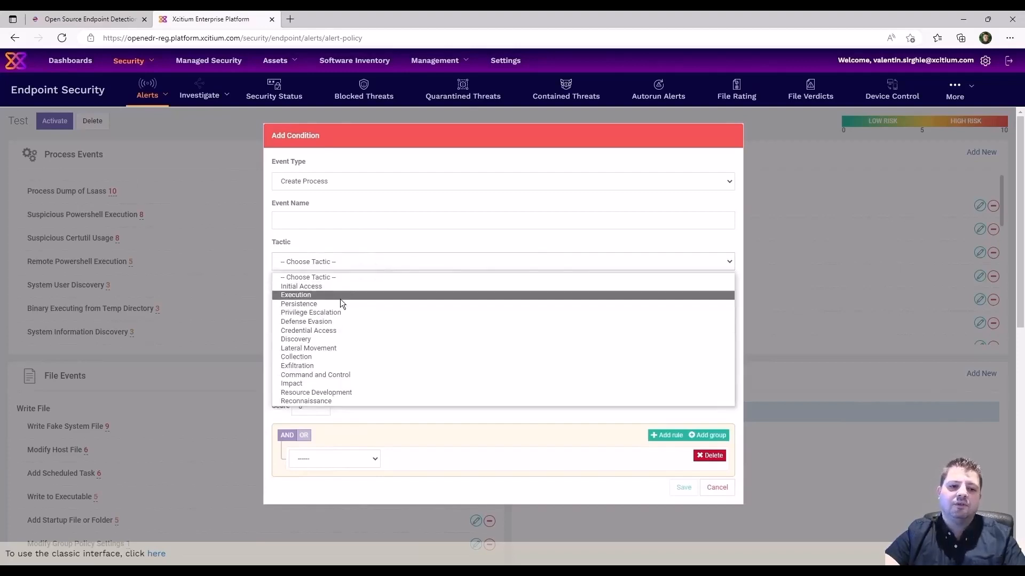
pyautogui.click(341, 303)
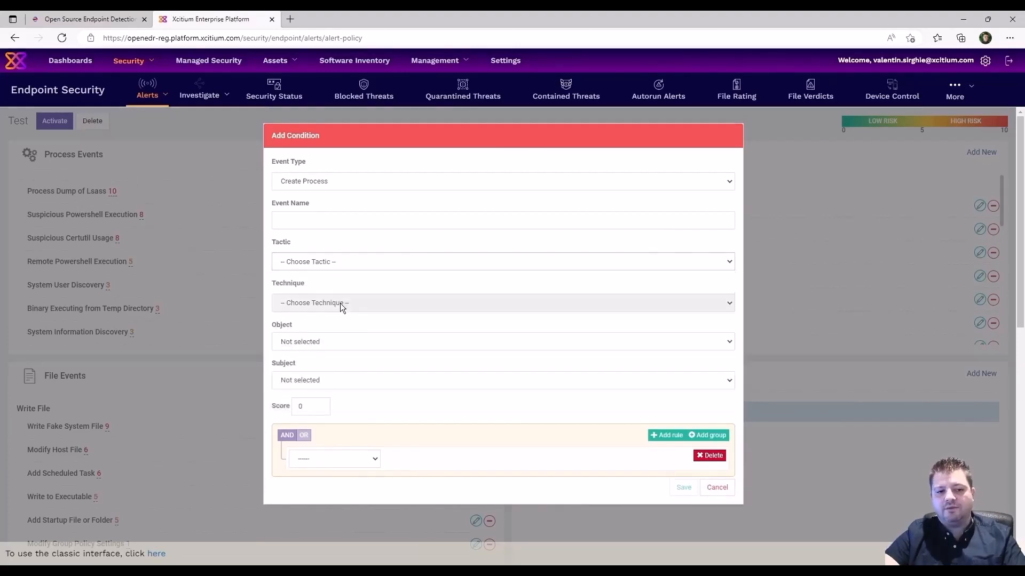
pyautogui.click(406, 304)
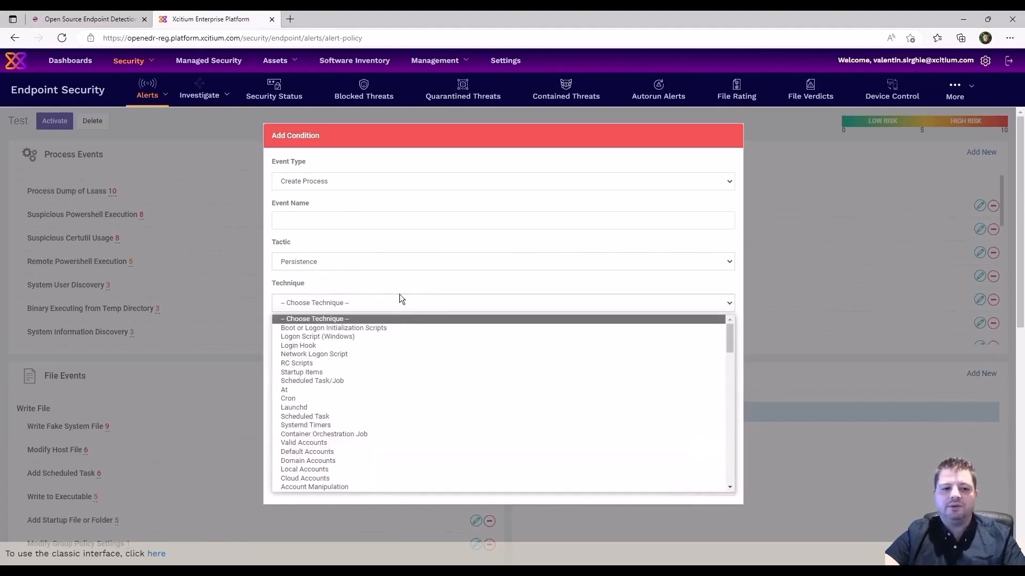
pyautogui.click(402, 289)
pyautogui.click(399, 343)
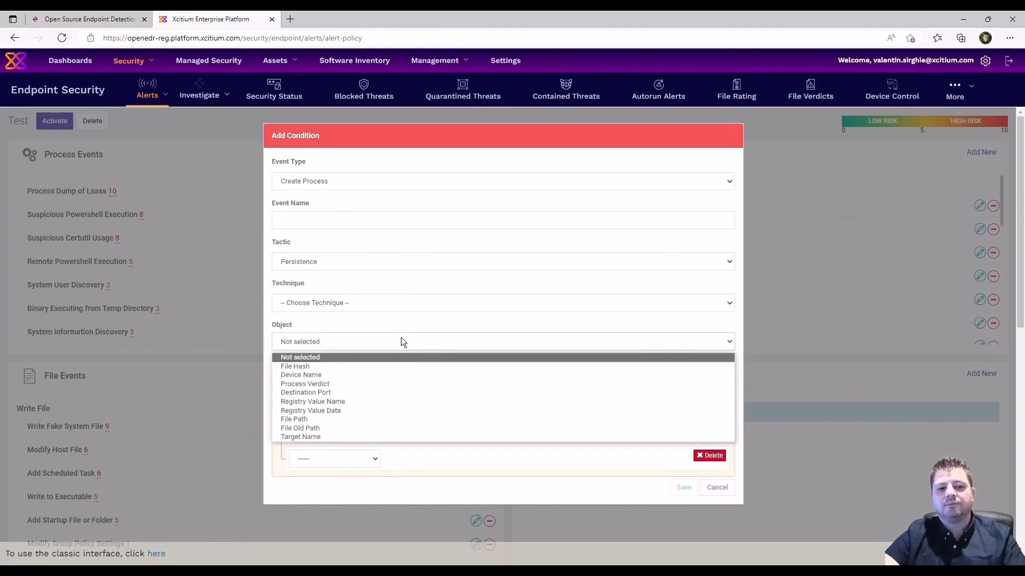
pyautogui.click(402, 325)
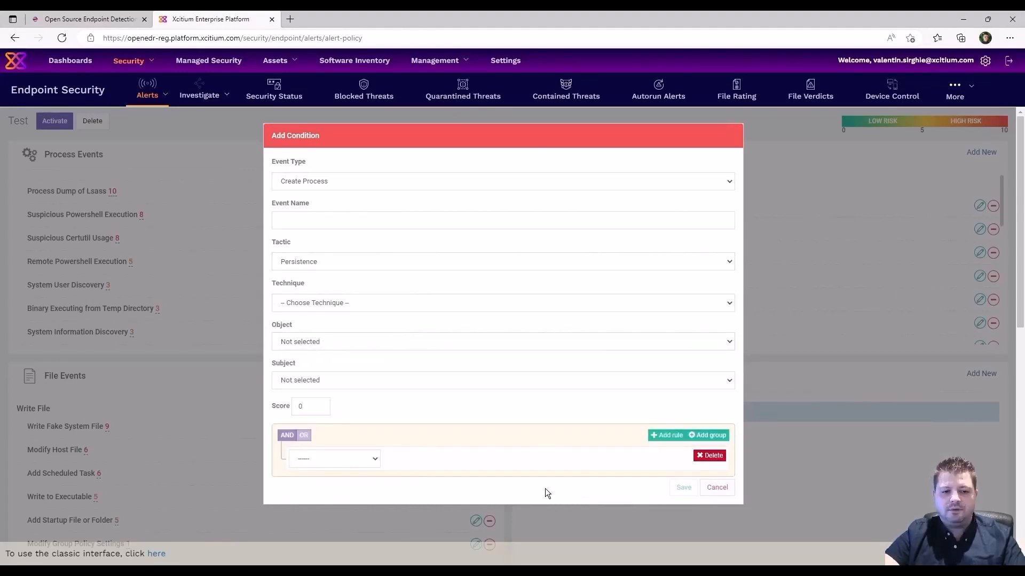
pyautogui.click(717, 487)
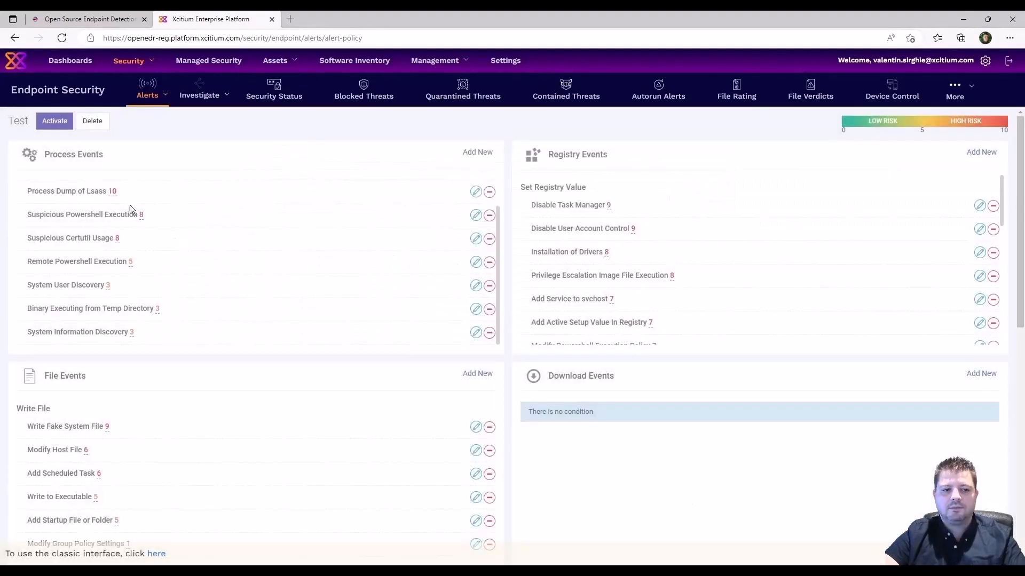
pyautogui.moveTo(104, 157); pyautogui.dragTo(40, 152)
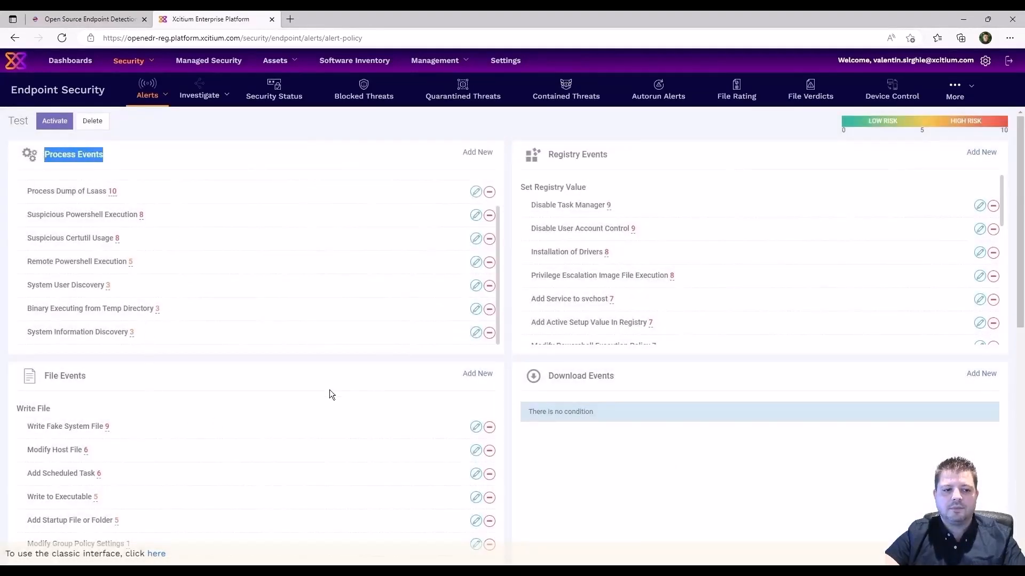
pyautogui.moveTo(88, 377); pyautogui.dragTo(45, 373)
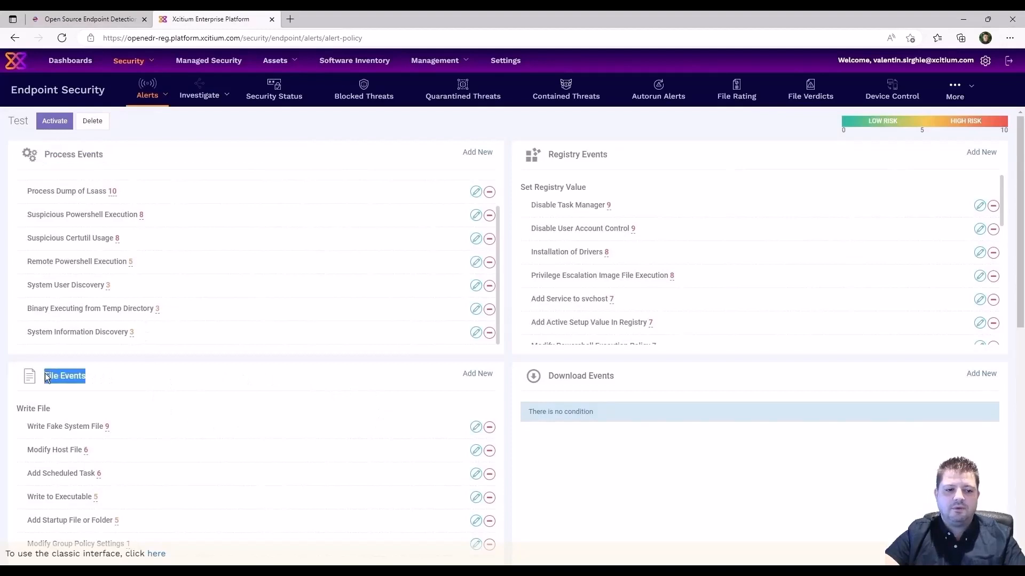
pyautogui.click(478, 374)
pyautogui.click(363, 182)
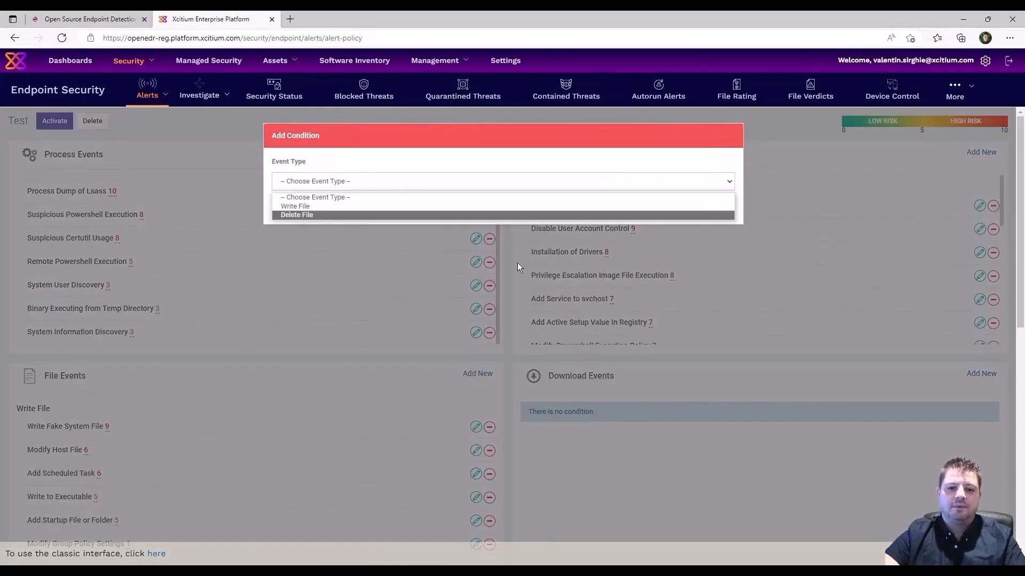
pyautogui.click(382, 425)
pyautogui.click(717, 207)
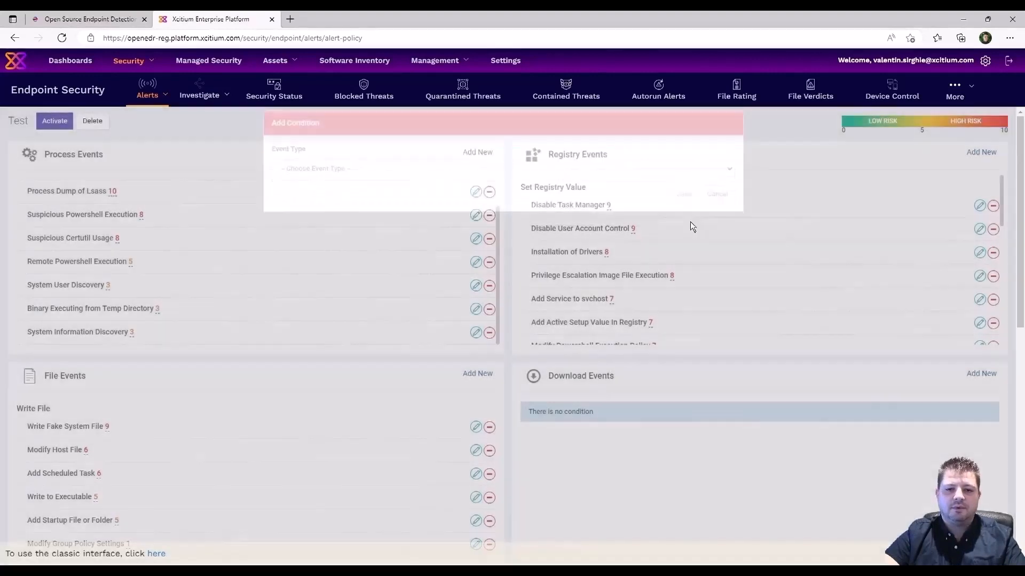
pyautogui.click(981, 153)
pyautogui.click(684, 181)
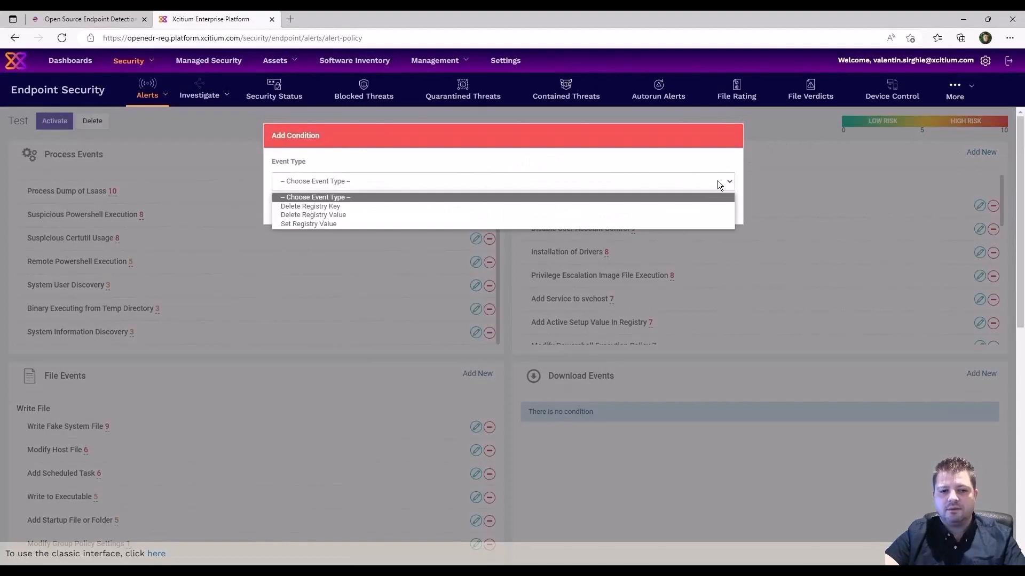
pyautogui.click(706, 143)
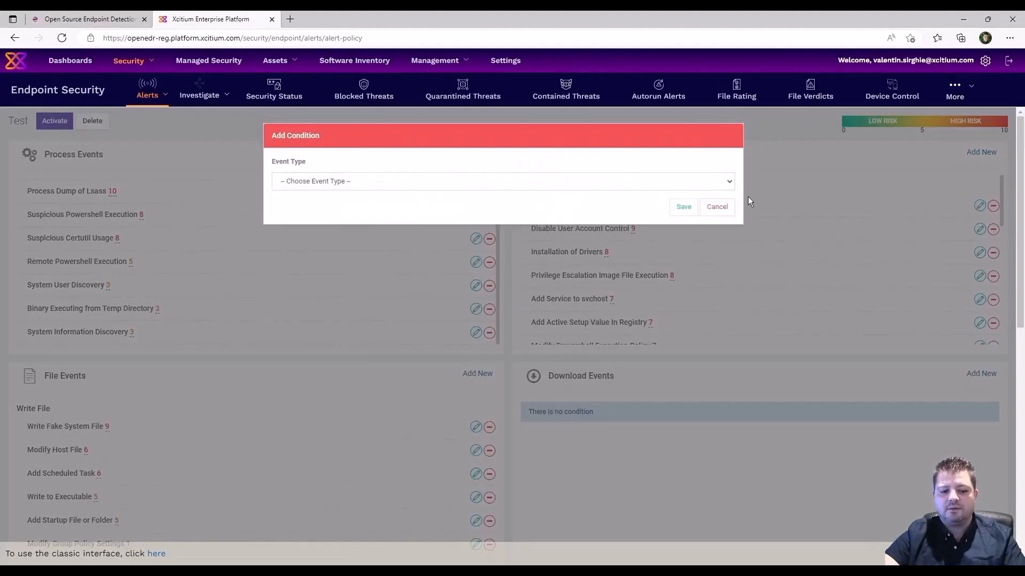
pyautogui.click(717, 207)
pyautogui.click(972, 376)
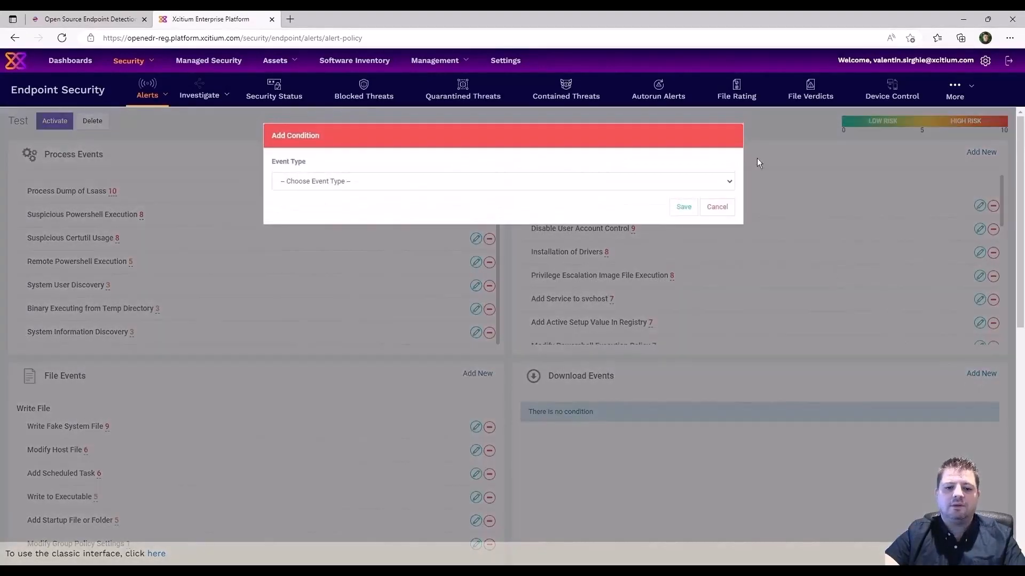
pyautogui.click(727, 208)
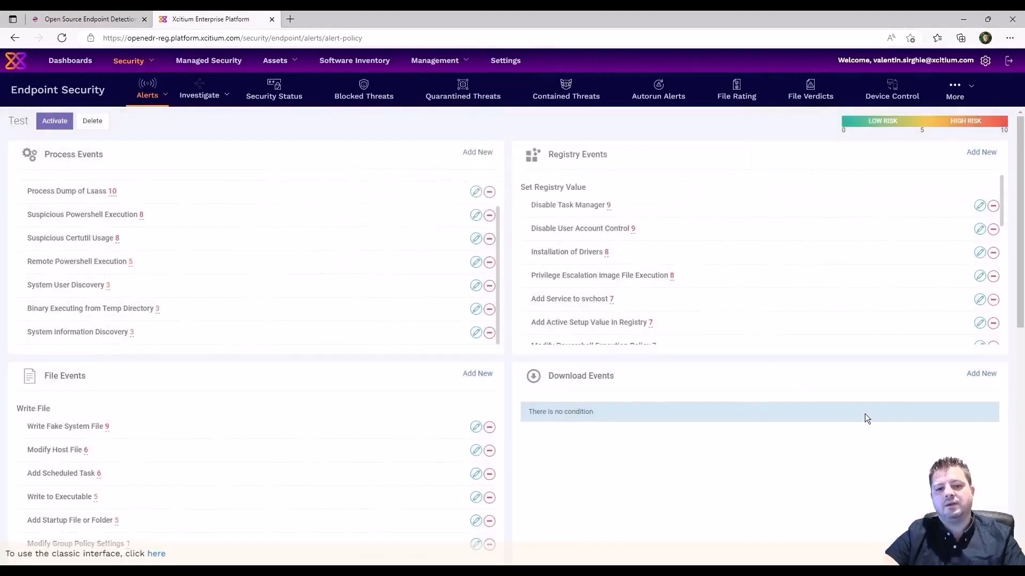
pyautogui.scroll(-4, 865, 414)
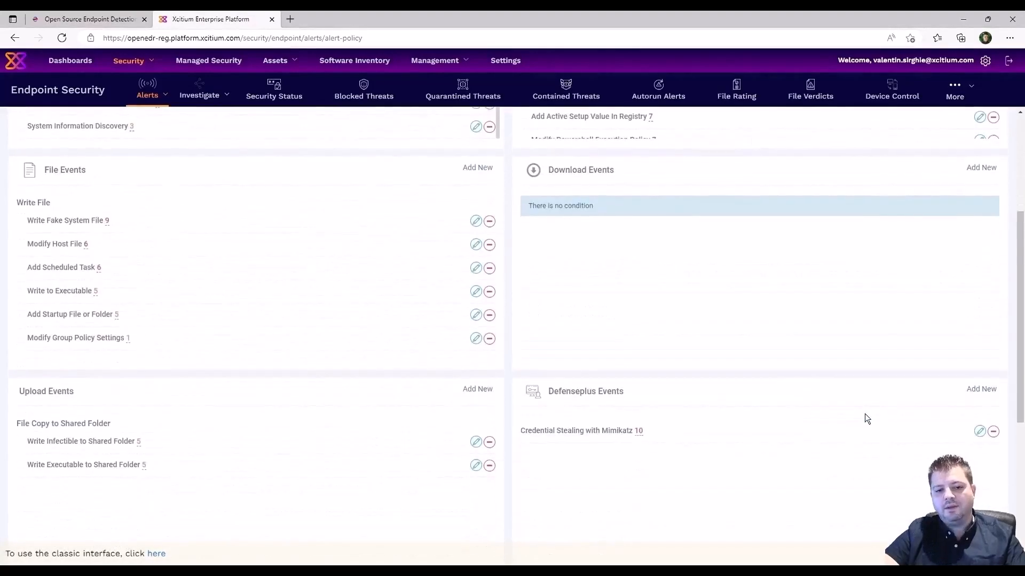
pyautogui.tripleClick(74, 391)
pyautogui.tripleClick(658, 393)
pyautogui.scroll(-5, 431, 456)
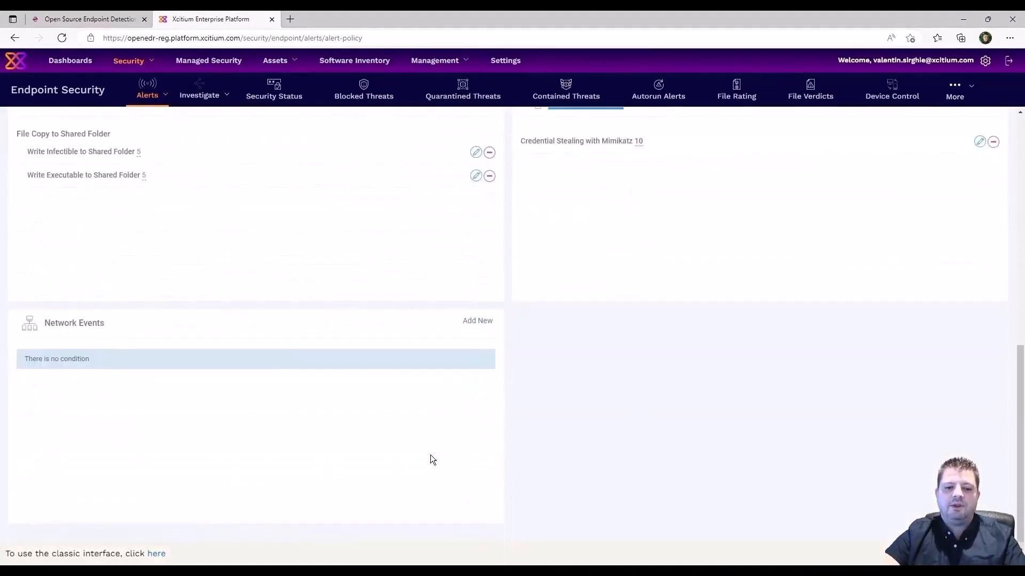
pyautogui.moveTo(104, 322); pyautogui.dragTo(31, 325)
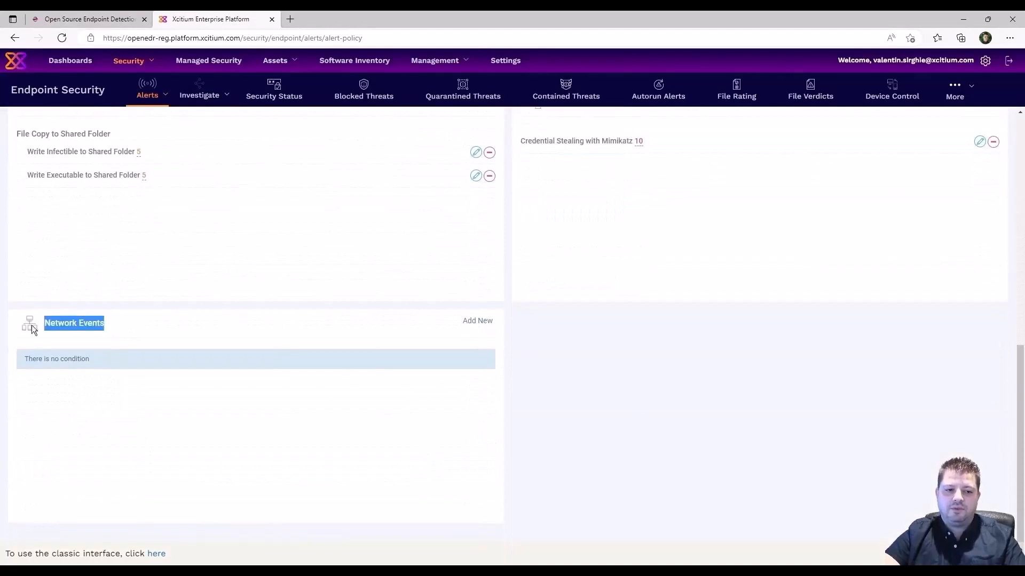
pyautogui.click(607, 407)
pyautogui.scroll(10, 607, 408)
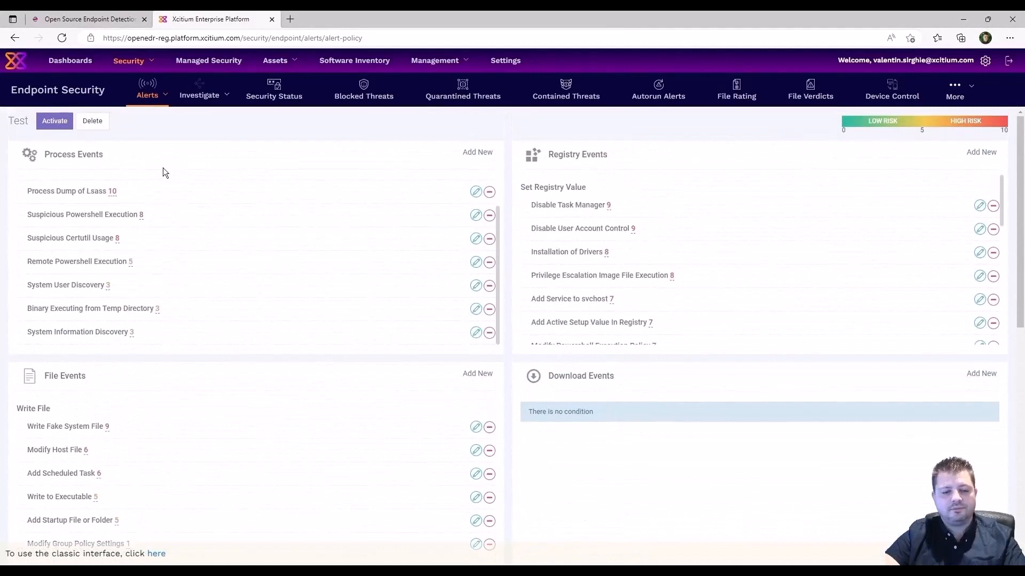
# Delete the Test policy, confirm with 'Yes, delete it!' and acknowledge the deletion.
pyautogui.click(93, 121)
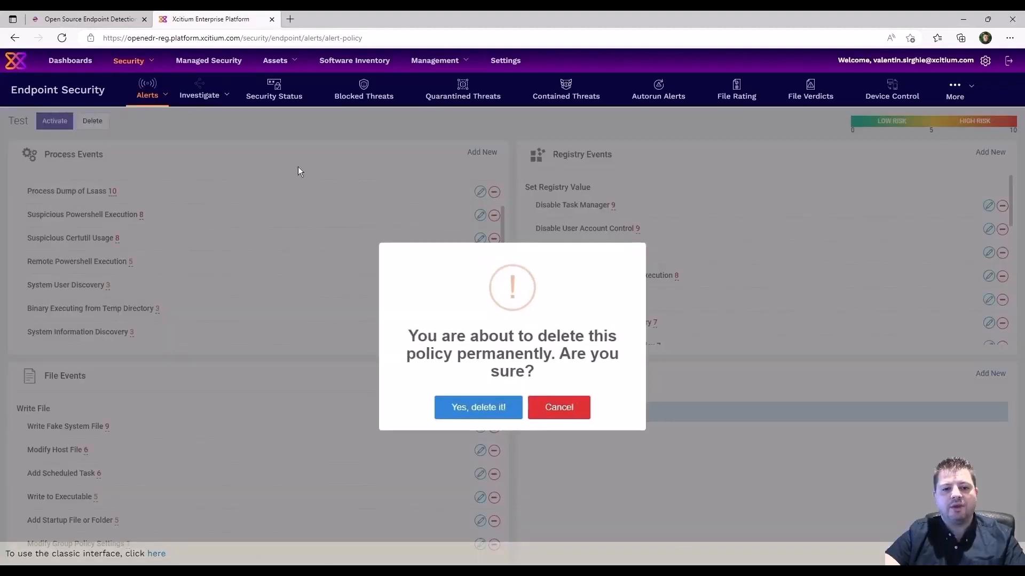
pyautogui.click(499, 414)
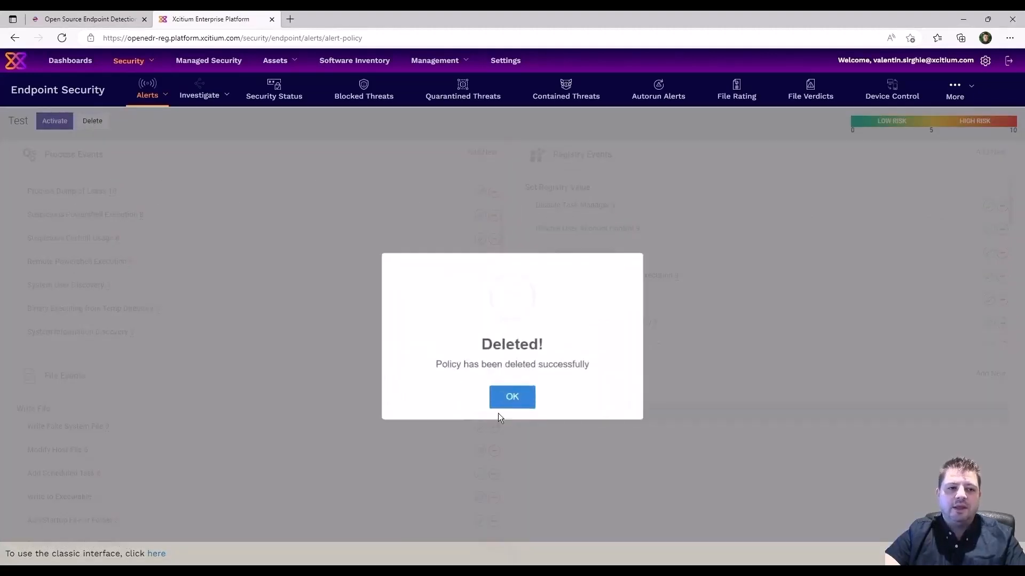
pyautogui.click(502, 410)
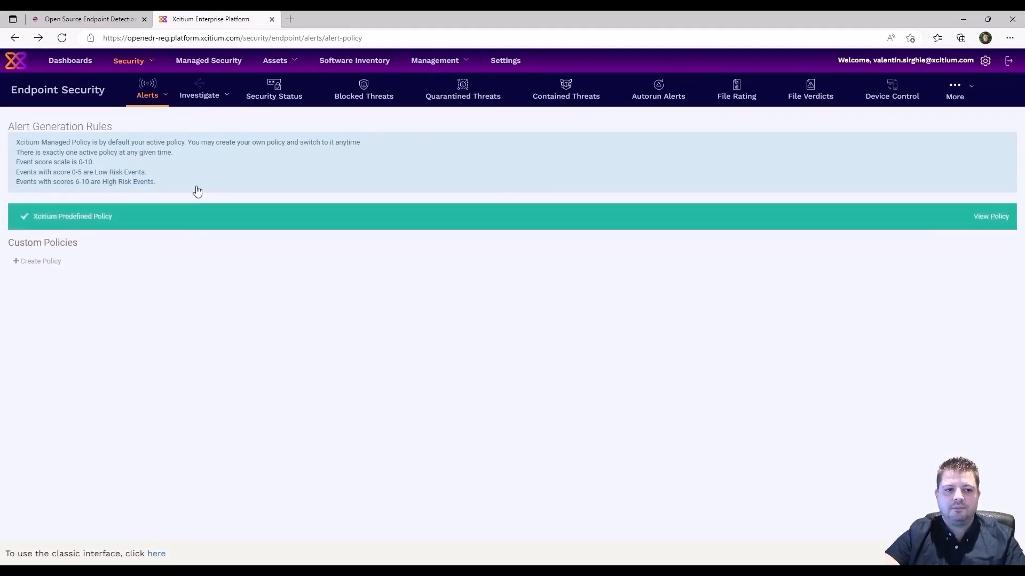
pyautogui.click(210, 91)
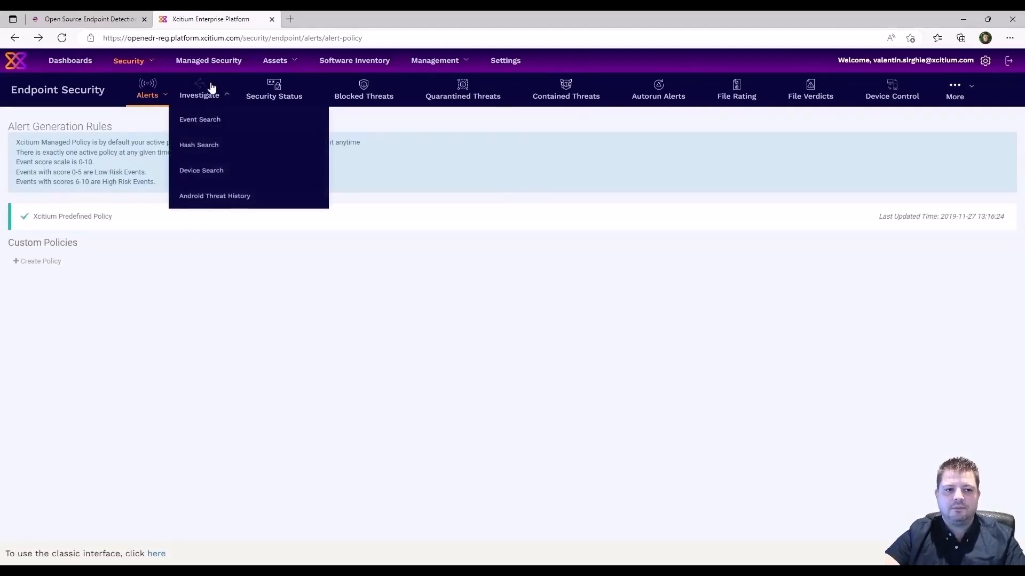
# Choose Event Search from the Investigate menu to list the recent endpoint events.
pyautogui.click(210, 122)
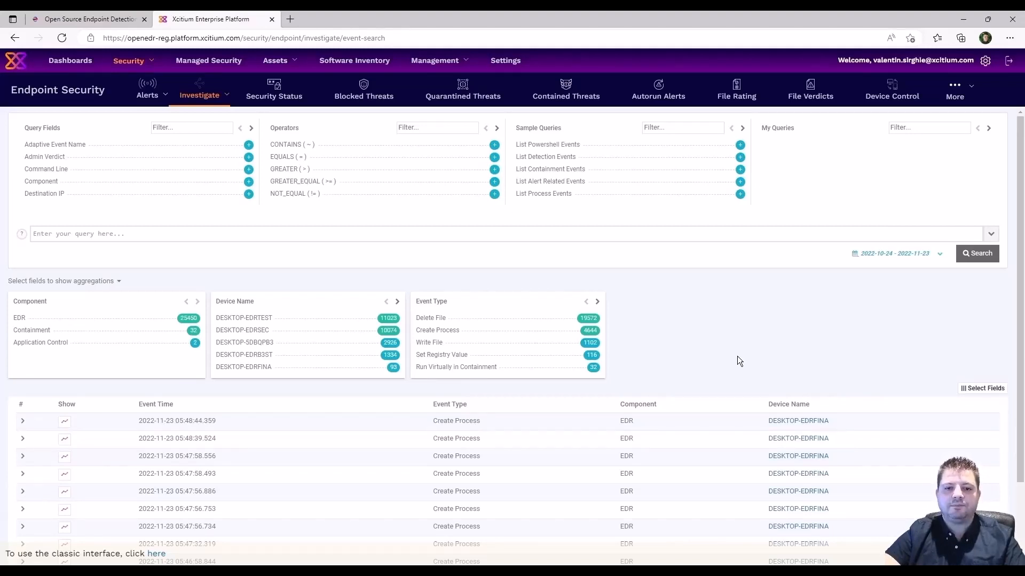
# Tick Command Line in Select Fields and save it as a results-table column.
pyautogui.click(990, 394)
pyautogui.scroll(-2, 966, 443)
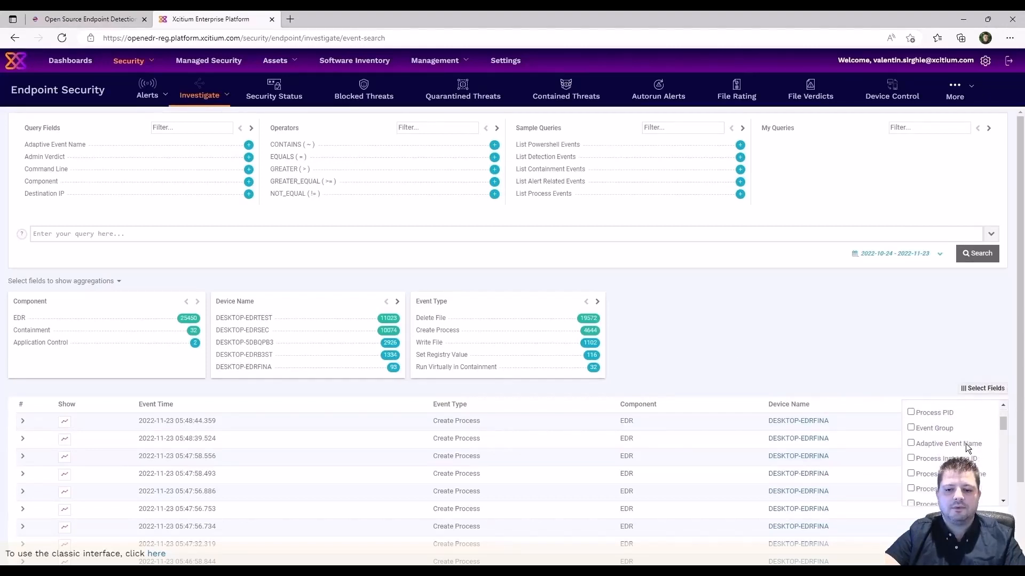
pyautogui.scroll(-3, 966, 443)
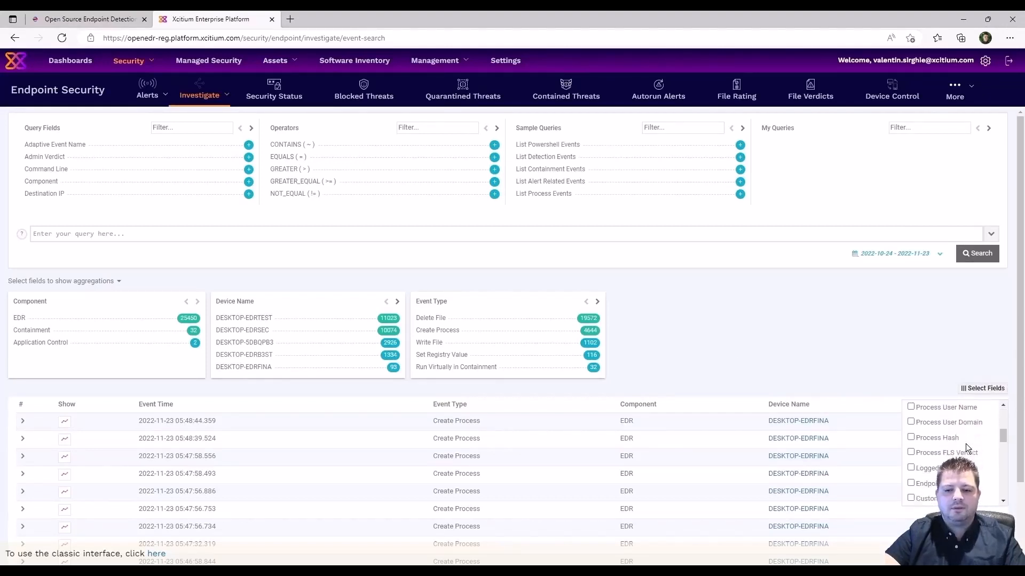
pyautogui.scroll(-3, 965, 443)
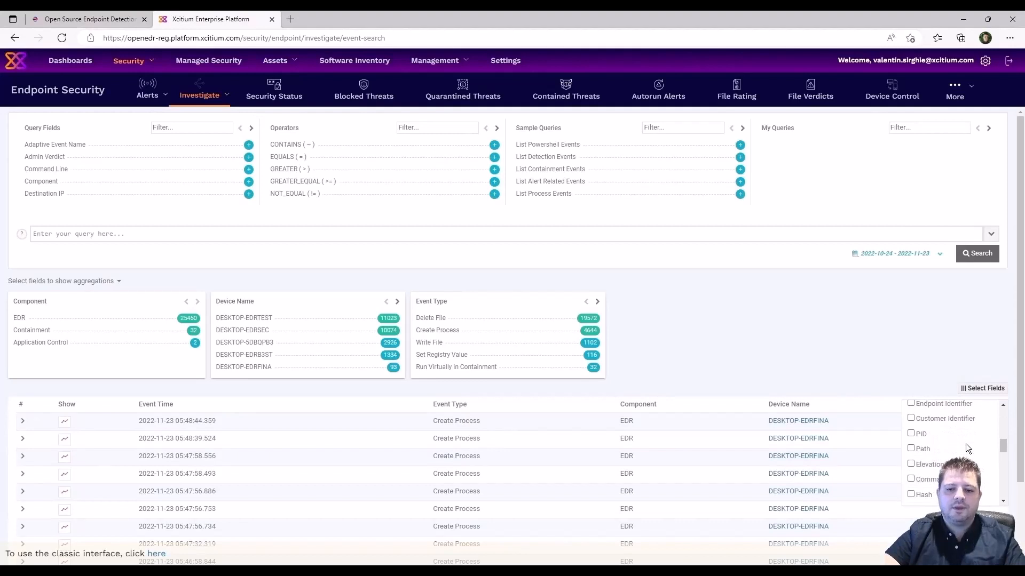
pyautogui.scroll(-1, 965, 444)
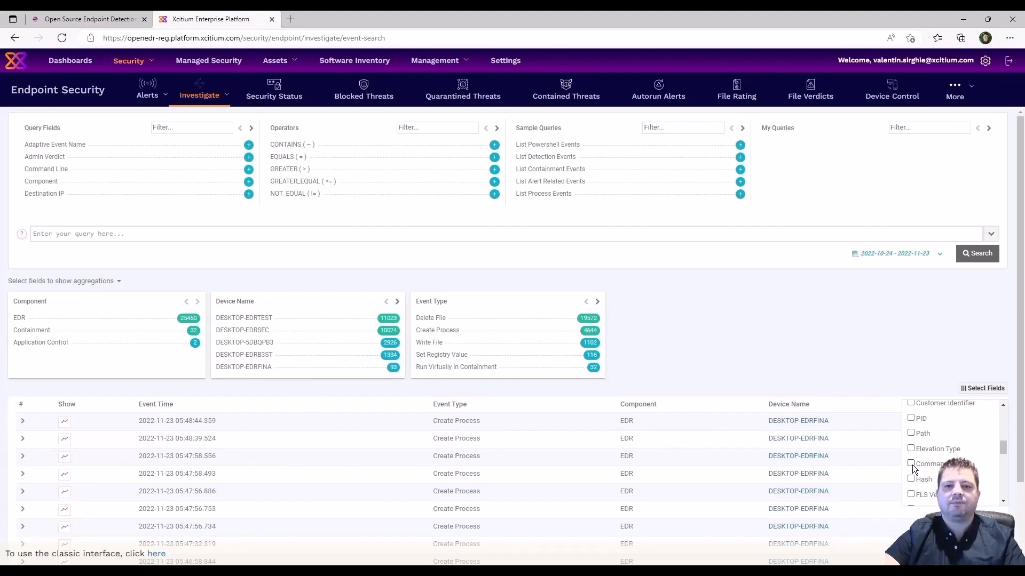
pyautogui.scroll(-3, 982, 474)
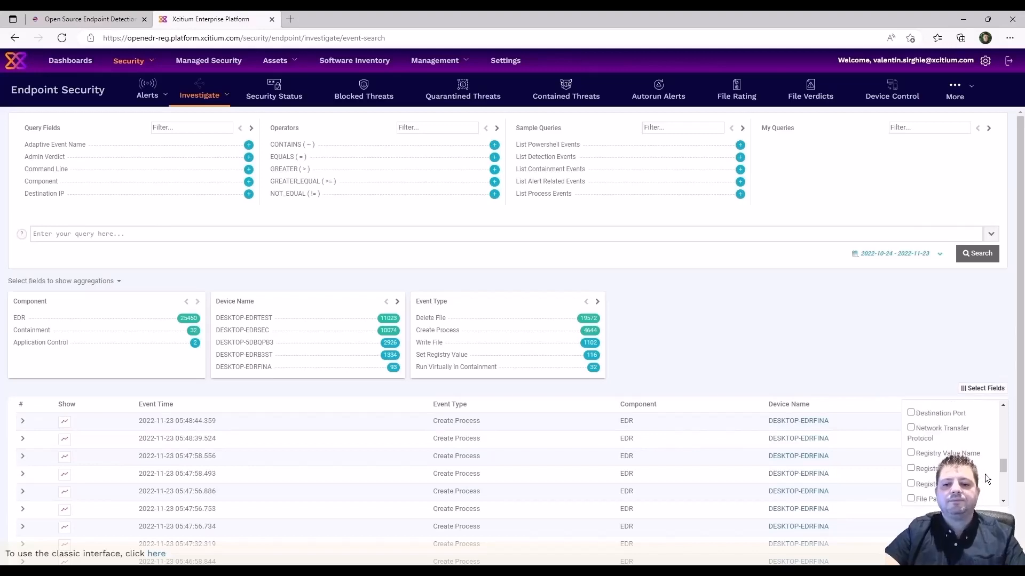
pyautogui.scroll(-5, 985, 474)
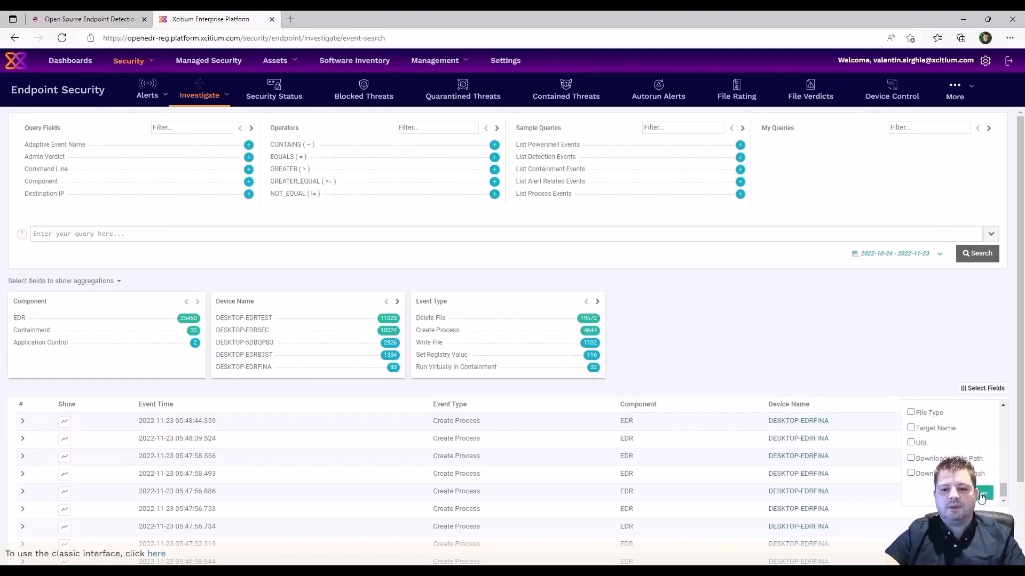
pyautogui.click(981, 494)
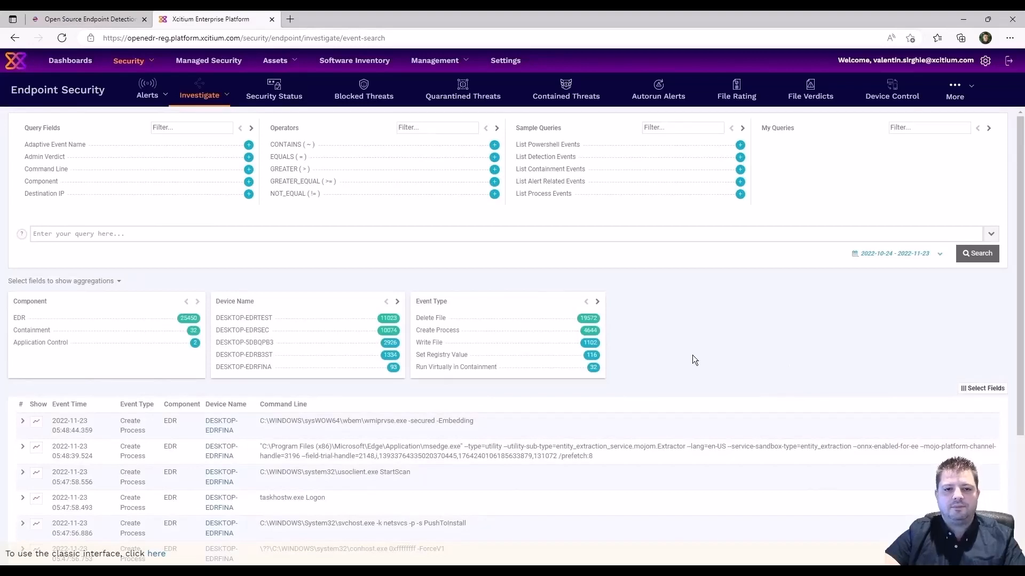
# On the Windows VM, launch Command Prompt by searching for 'cmd'.
pyautogui.hotkey('alt', 'Tab')
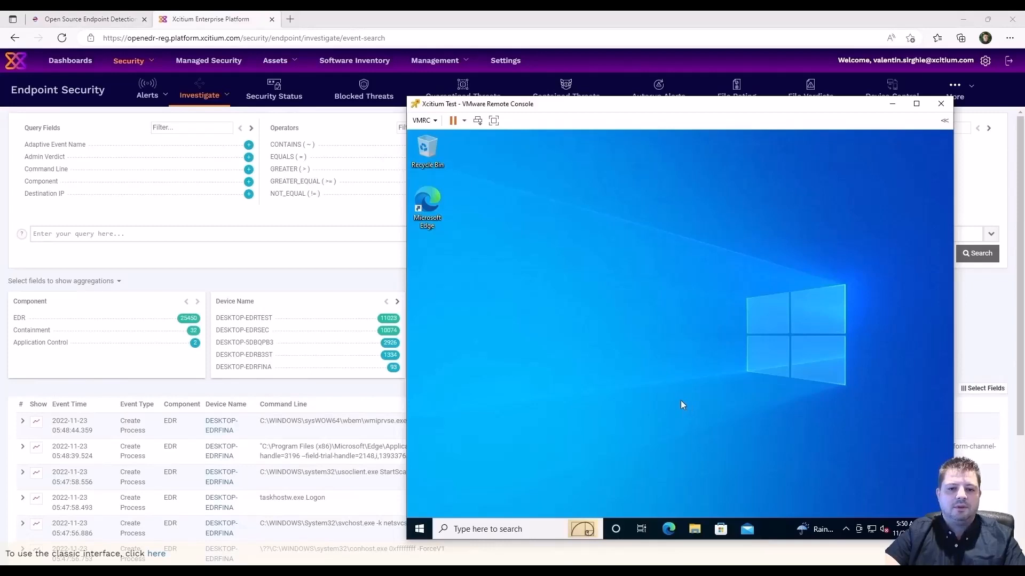
pyautogui.click(525, 523)
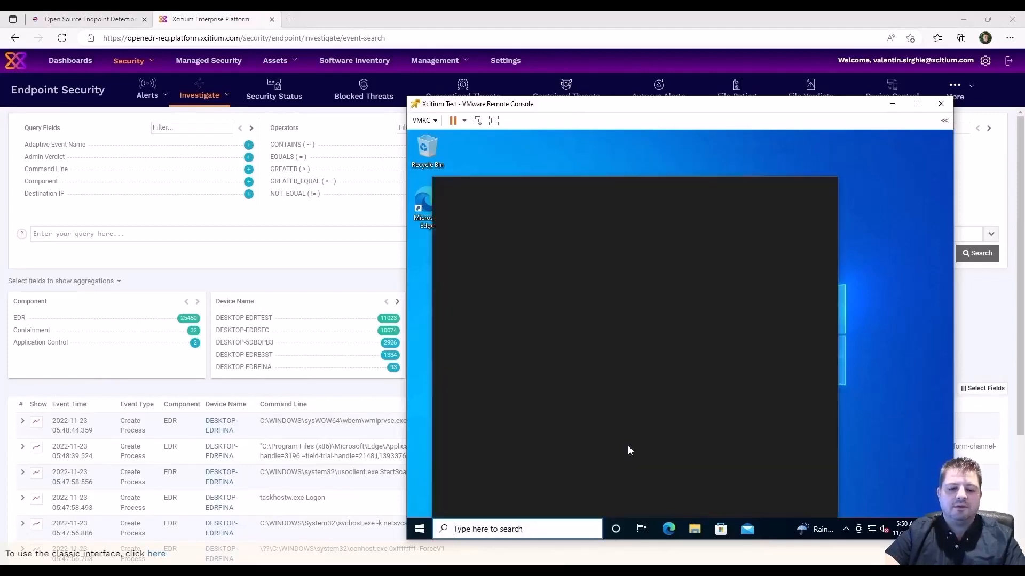
pyautogui.write('cmd')
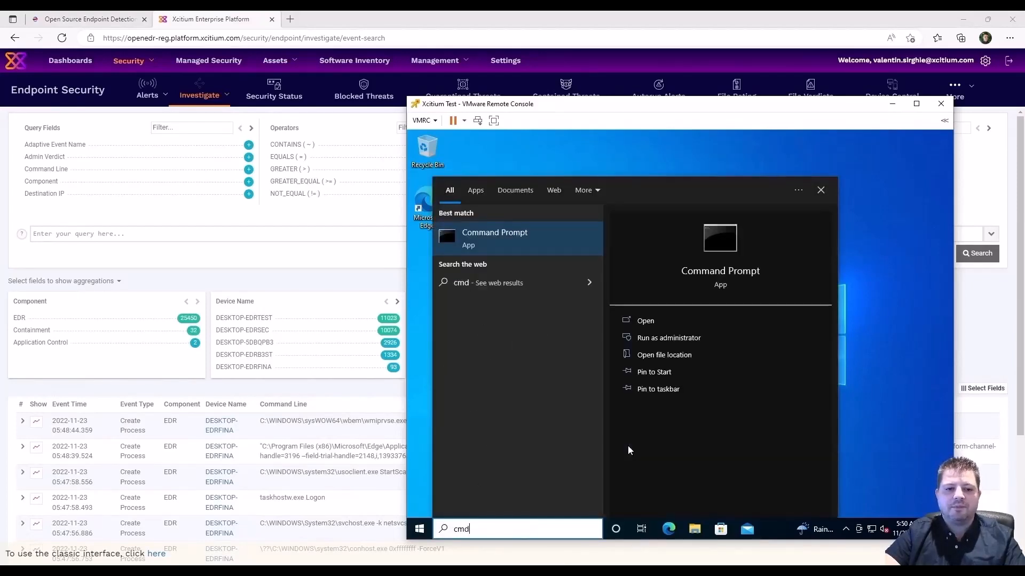
pyautogui.press('Return')
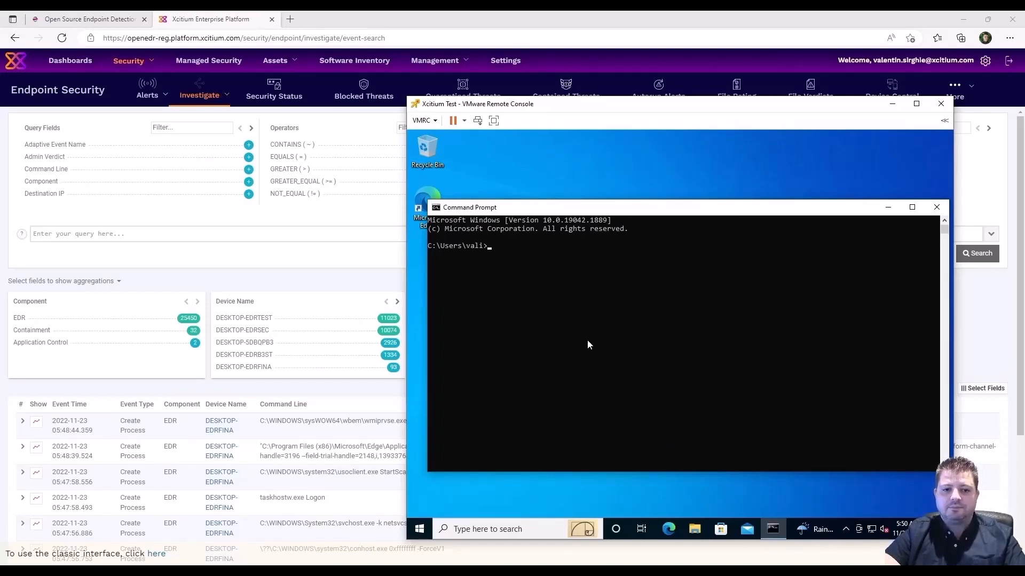
# Run tasklist, clear the screen with cls, run whoami, then close the Command Prompt.
pyautogui.write('task')
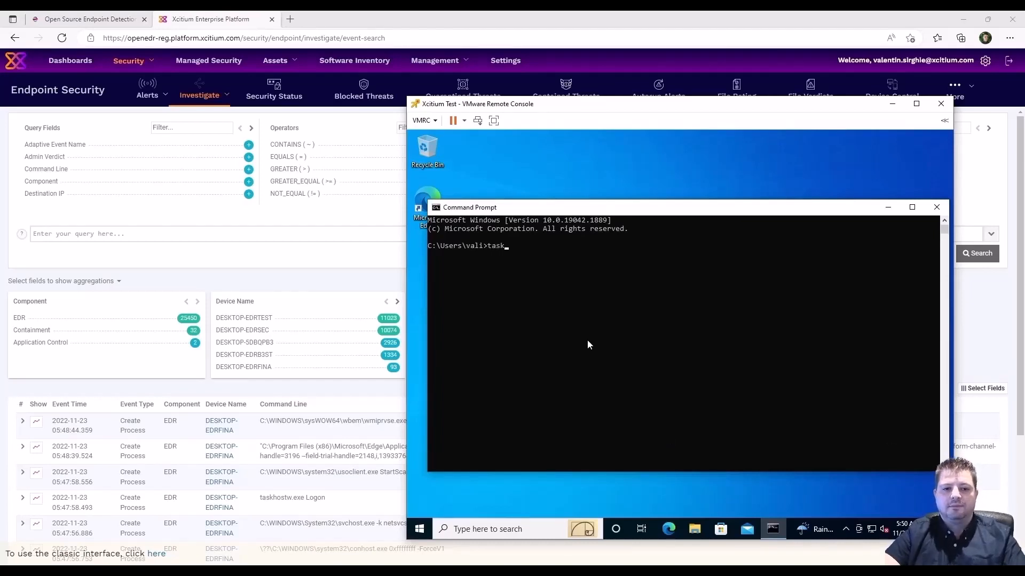
pyautogui.write('list')
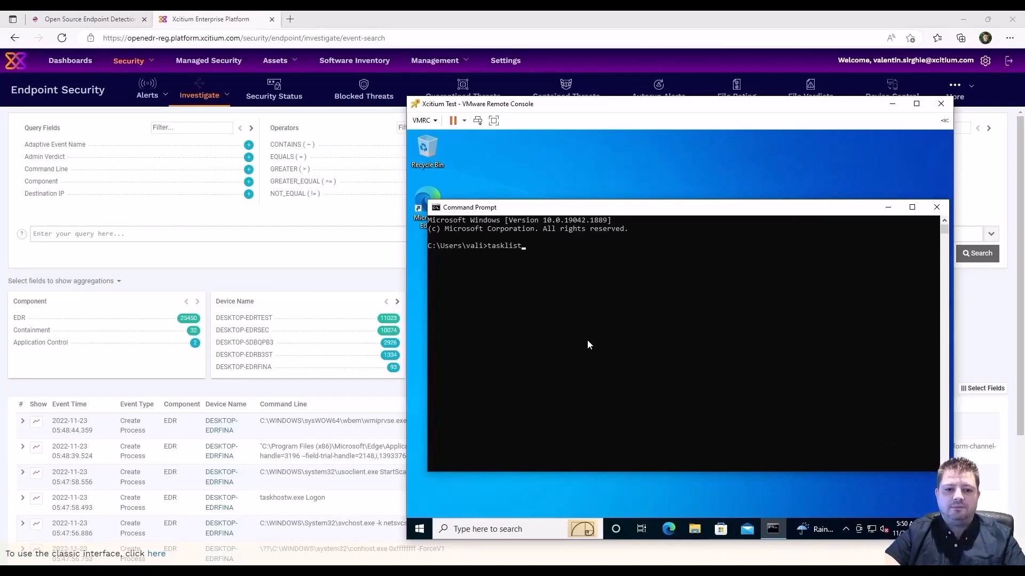
pyautogui.press('Return')
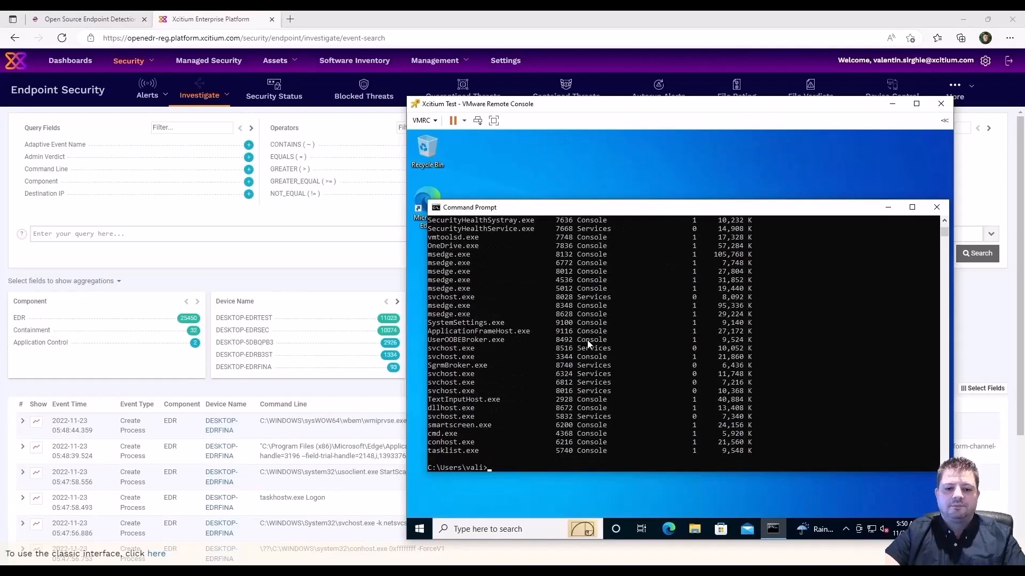
pyautogui.write('cls')
pyautogui.press('Return')
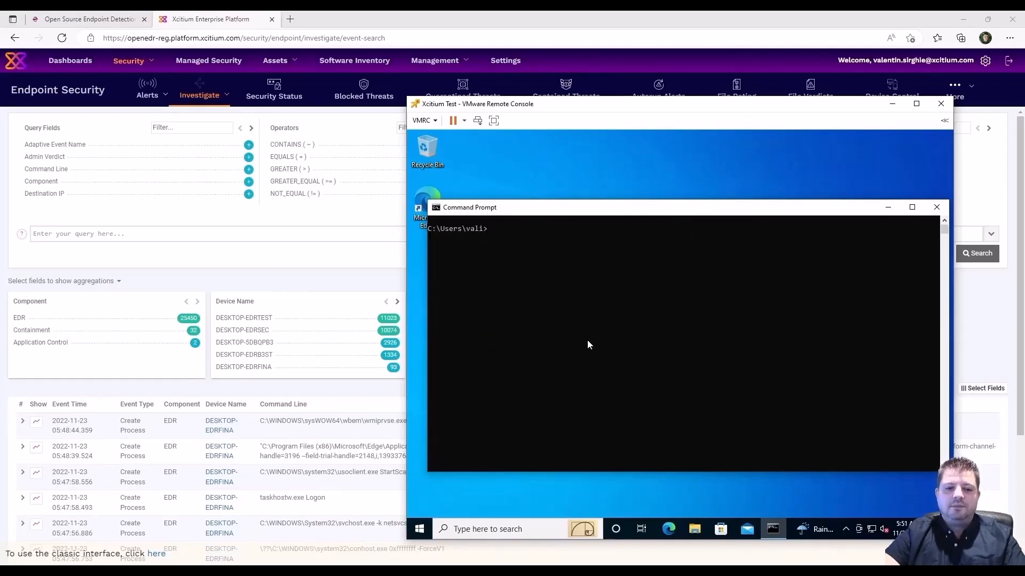
pyautogui.write('wh')
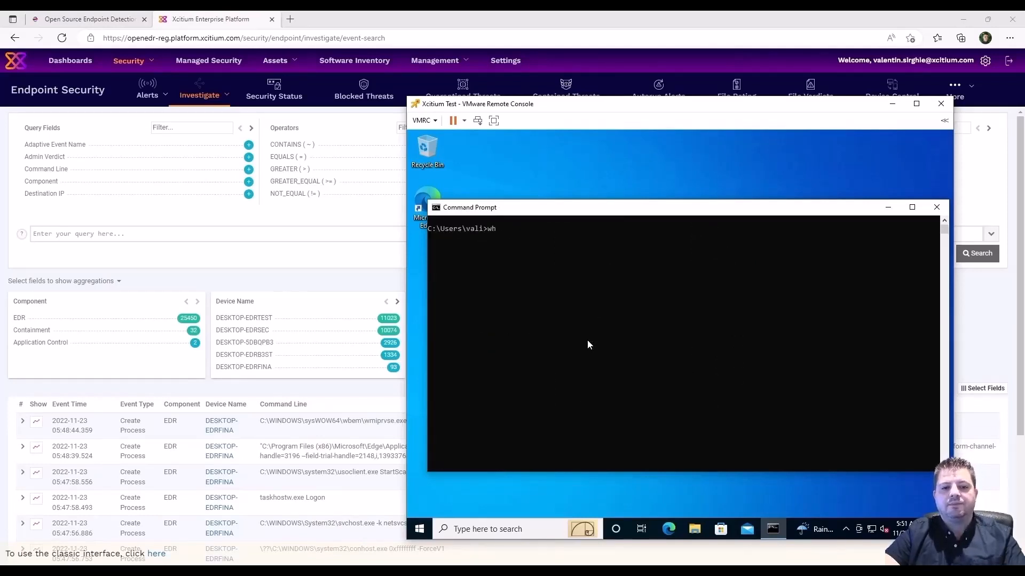
pyautogui.write('oami')
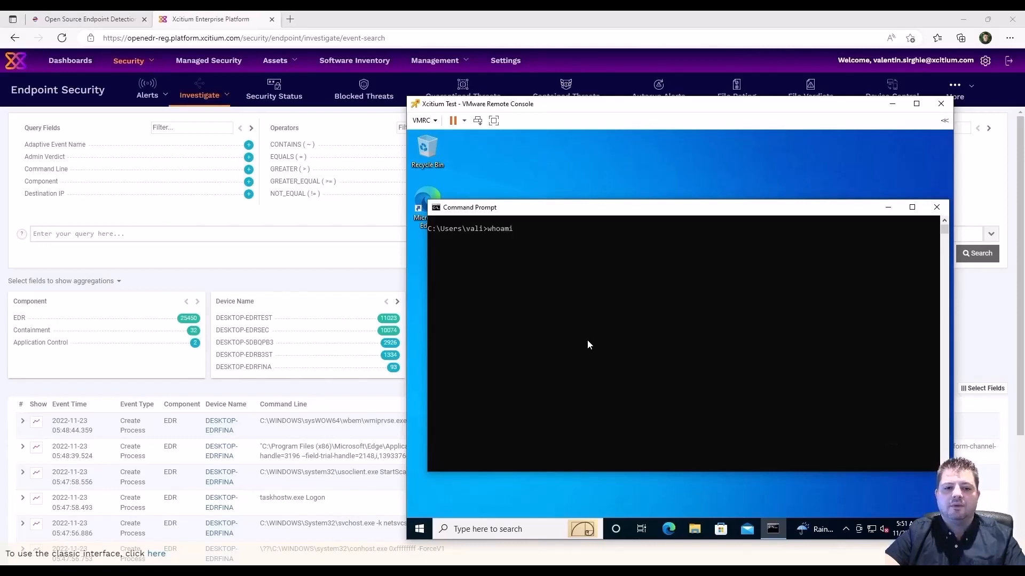
pyautogui.press('Return')
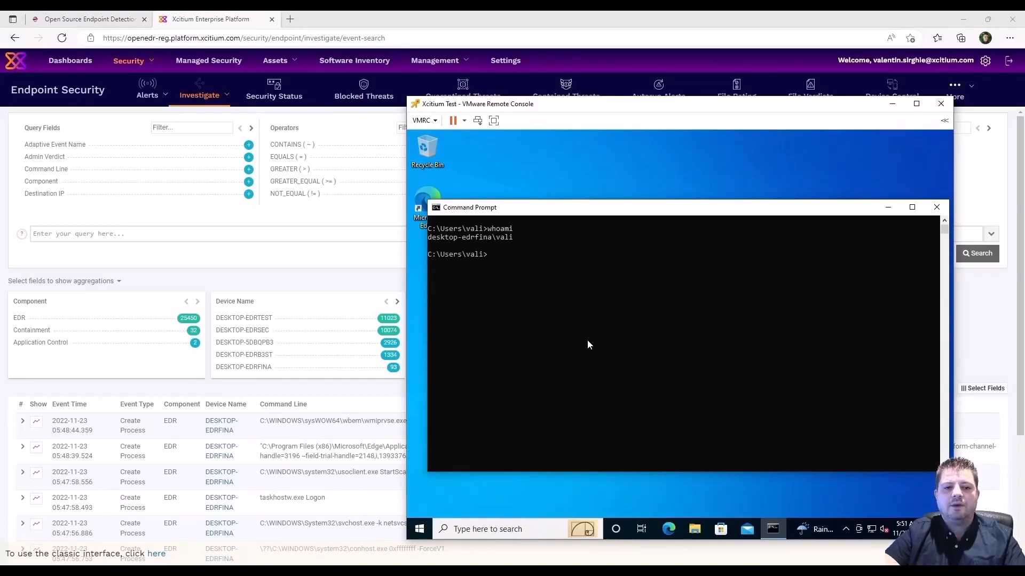
pyautogui.click(934, 206)
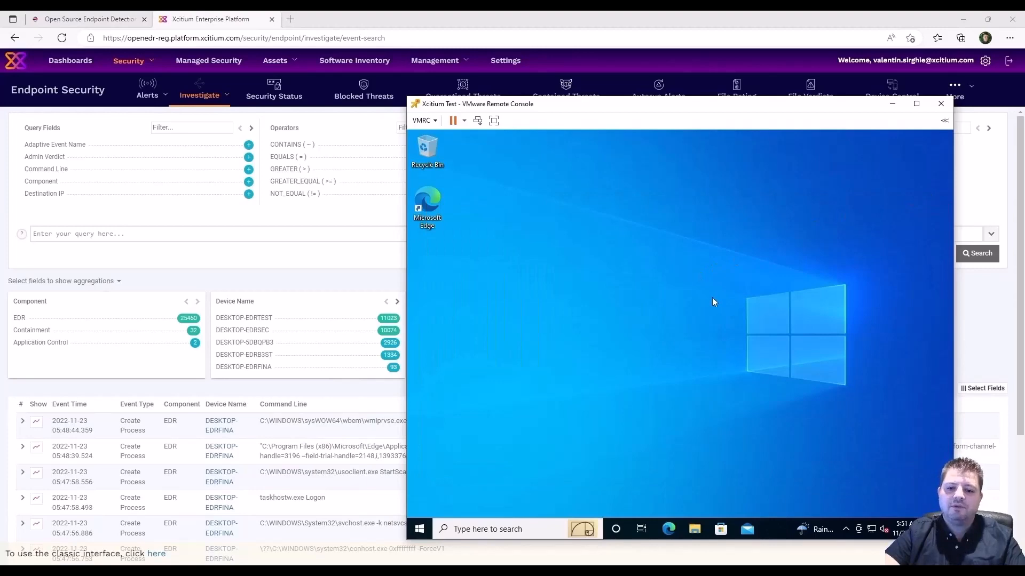
# Re-run the event search, expand the whoami event, and add its child_process_command_line to the query.
pyautogui.click(544, 20)
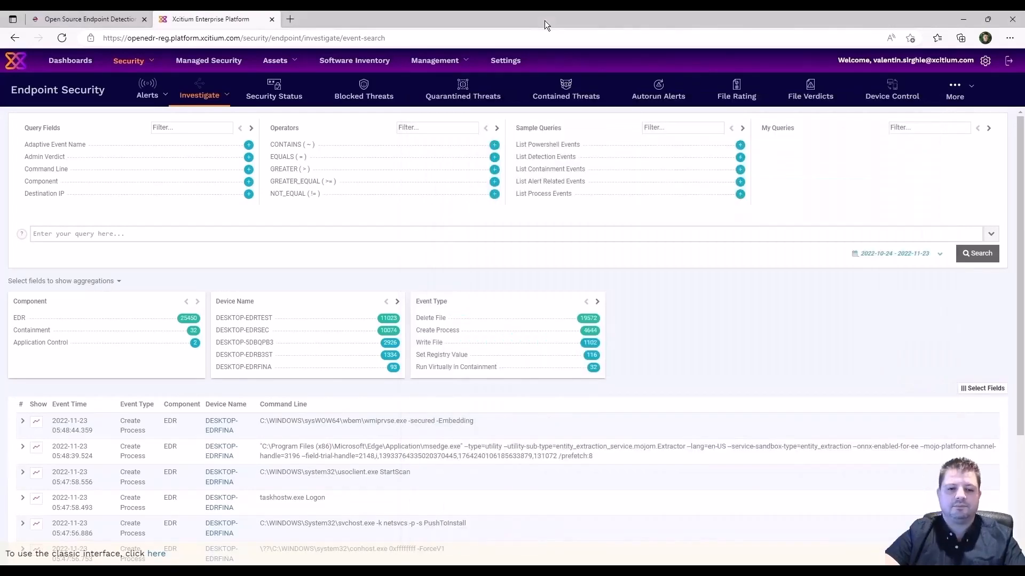
pyautogui.click(979, 254)
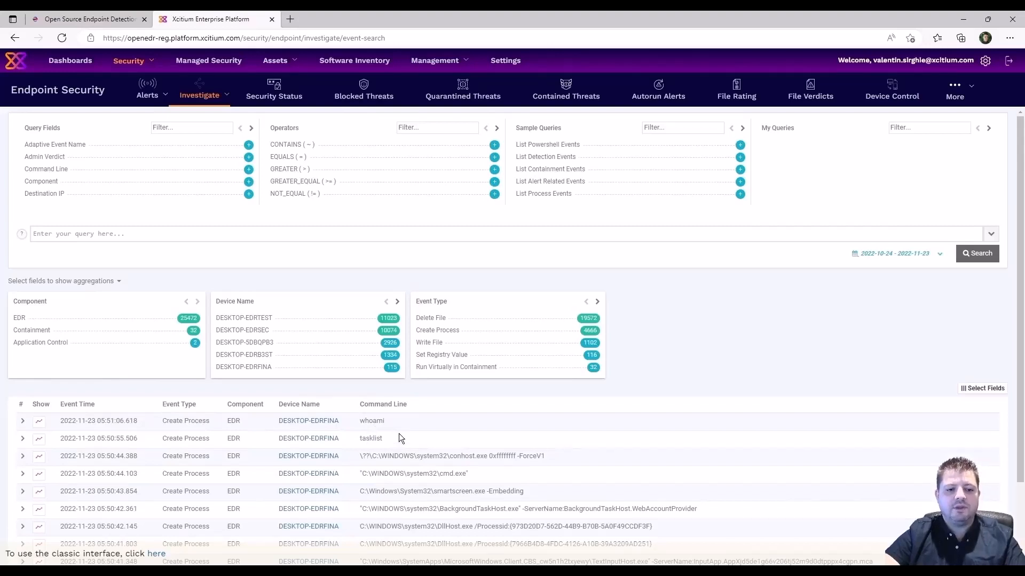
pyautogui.click(23, 421)
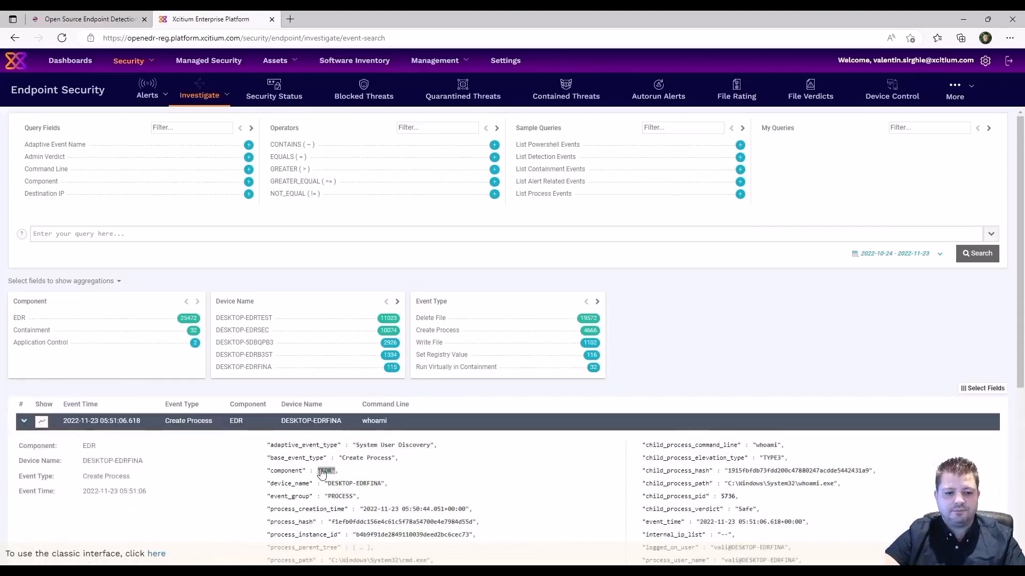
pyautogui.scroll(-3, 322, 473)
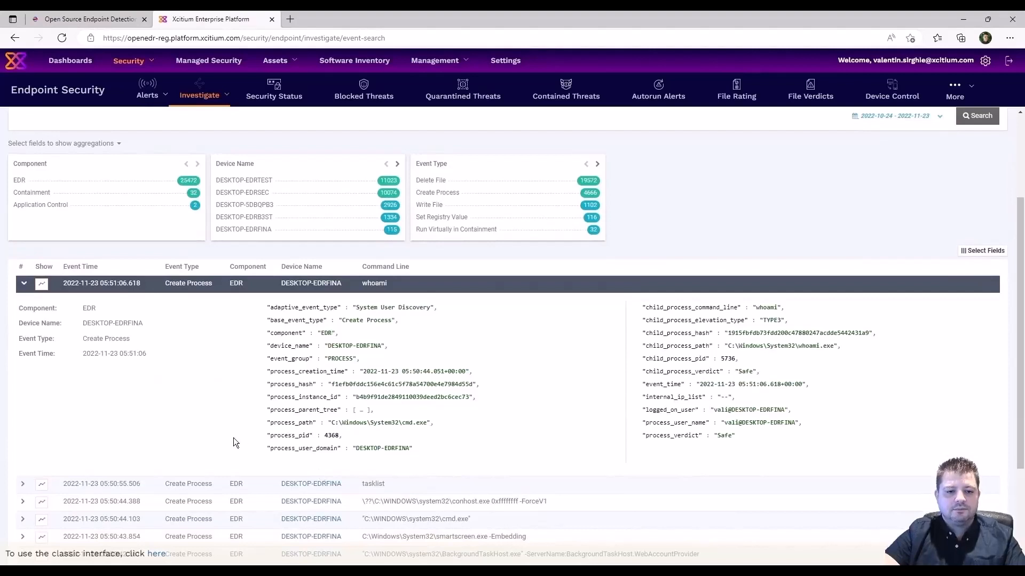
pyautogui.click(23, 485)
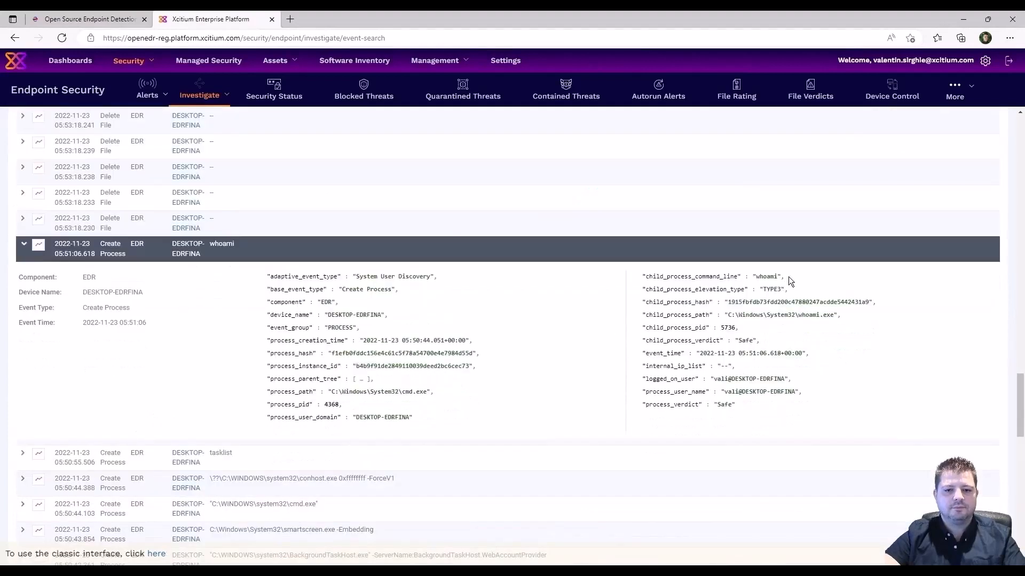
pyautogui.moveTo(784, 276); pyautogui.dragTo(752, 277)
pyautogui.click(751, 276)
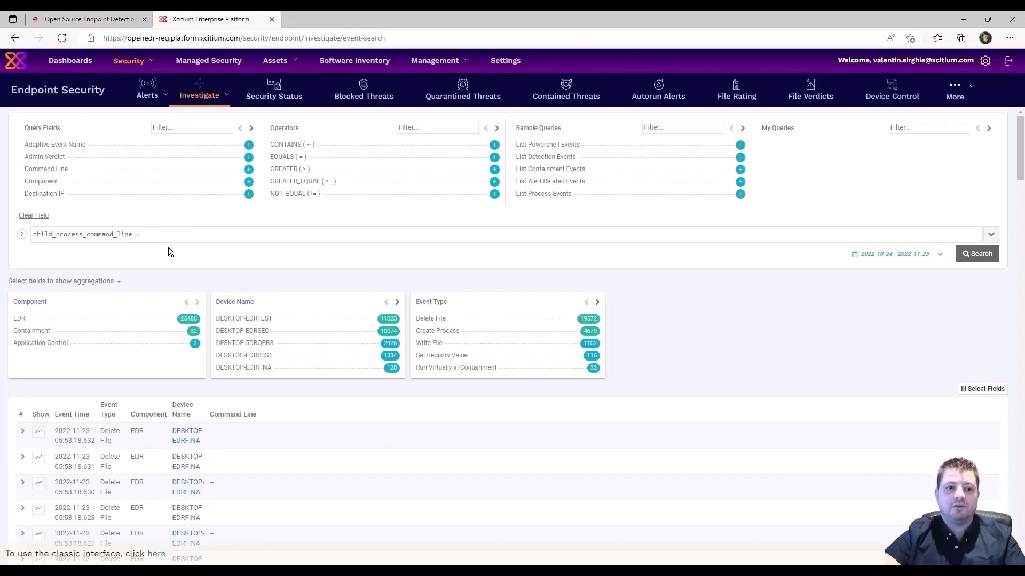
# Search child_process_command_line = "whoami" and expand the first of the three matching events.
pyautogui.write('"whoami"')
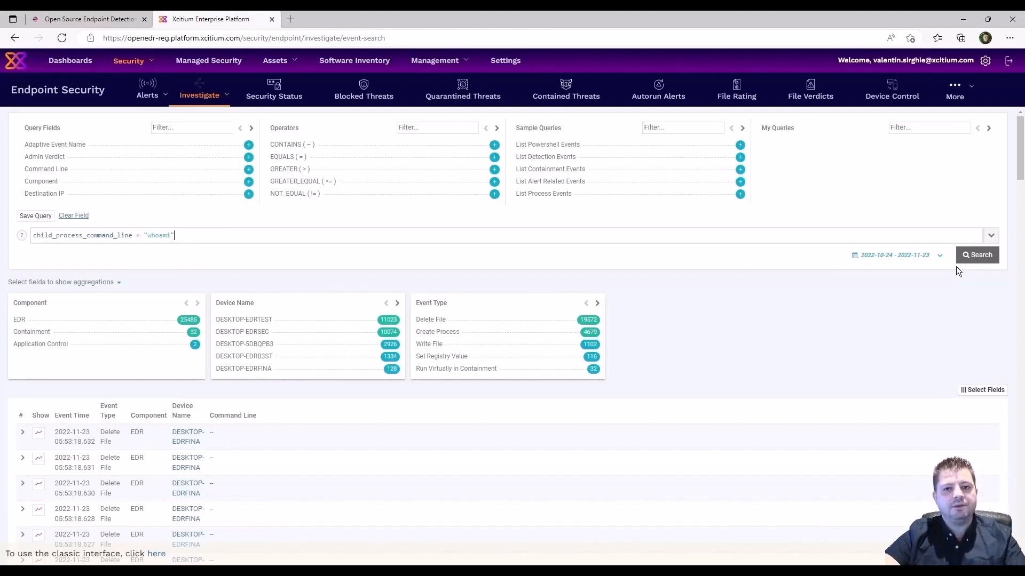
pyautogui.click(968, 260)
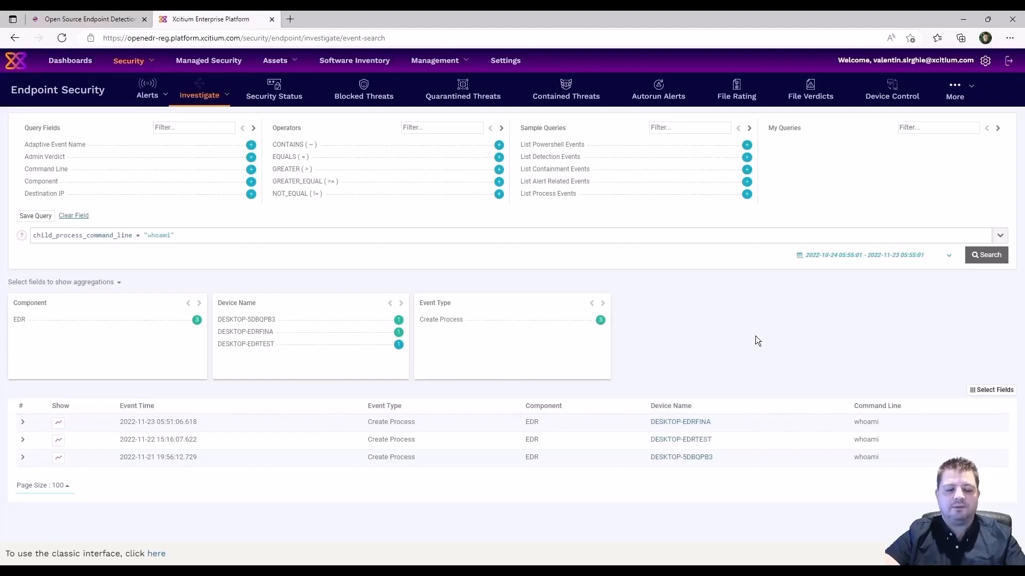
pyautogui.moveTo(886, 458); pyautogui.dragTo(832, 462)
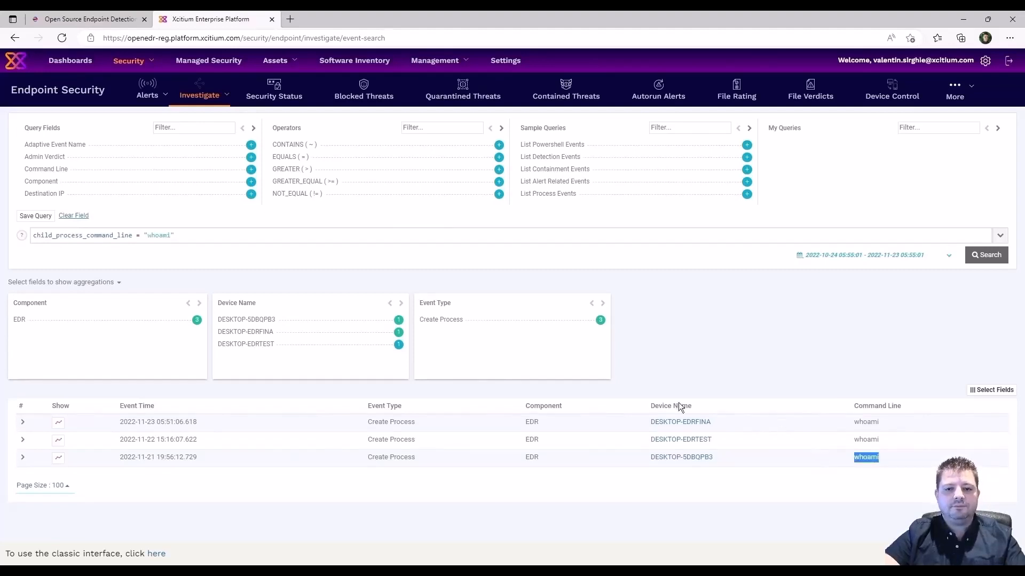
pyautogui.click(21, 422)
pyautogui.scroll(-3, 152, 427)
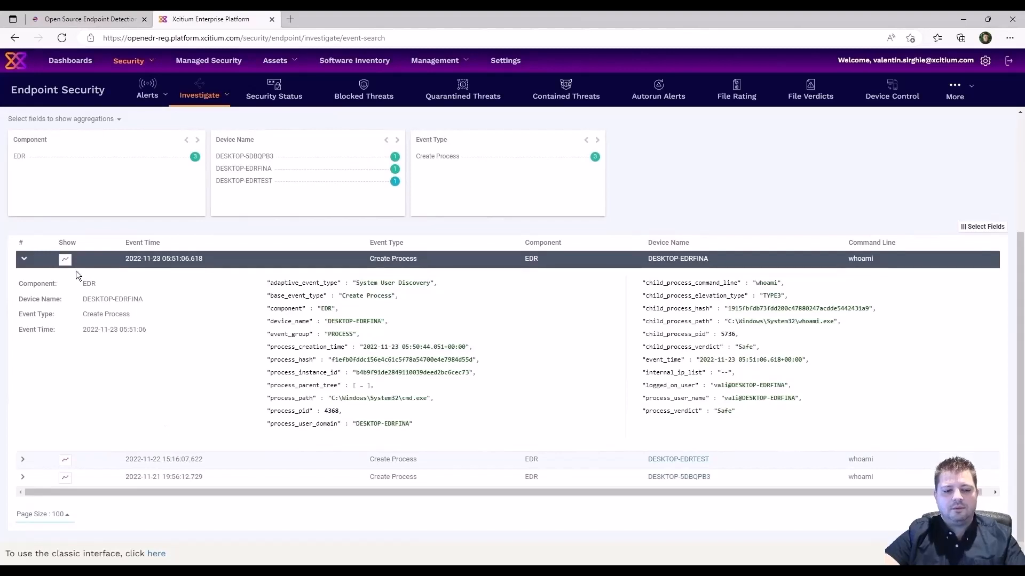
# Inspect the whoami process timeline and Tree View, then go to Alerts > Alert Search.
pyautogui.click(65, 259)
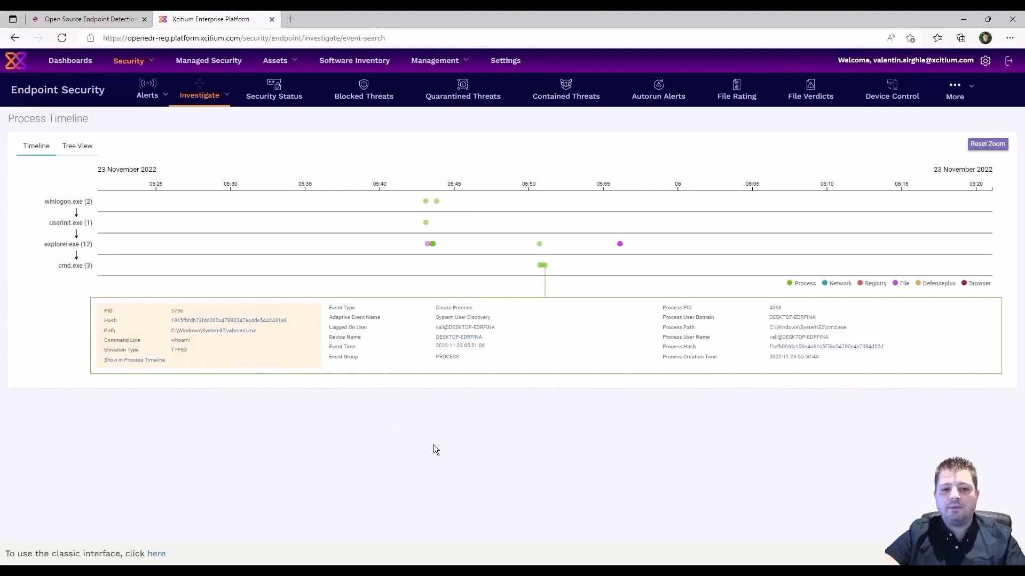
pyautogui.click(75, 148)
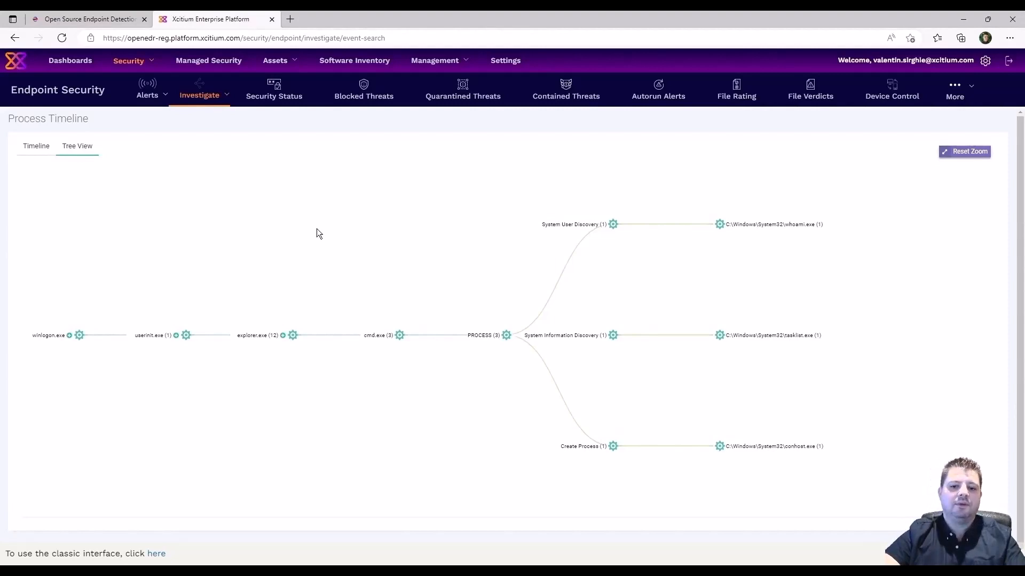
pyautogui.click(155, 96)
pyautogui.click(151, 119)
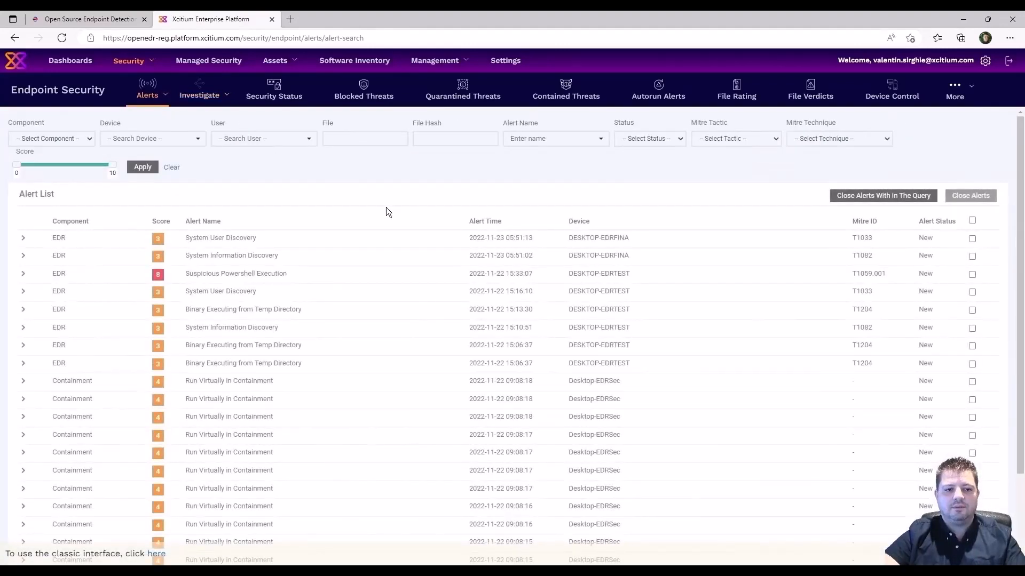
# Review the System User Discovery (T1033) and System Information Discovery alerts, then add a suppression rule for the latter.
pyautogui.click(24, 240)
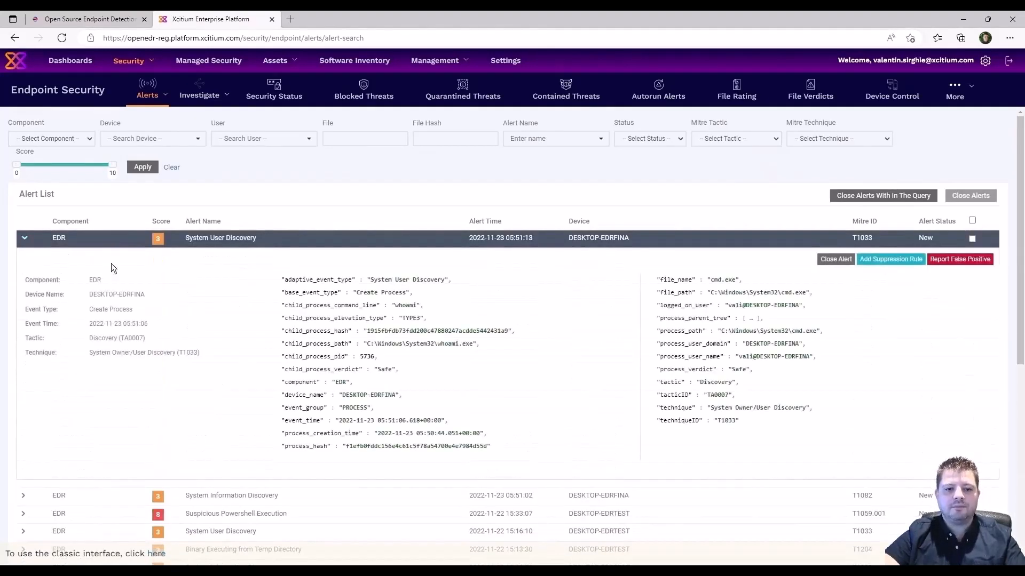
pyautogui.click(164, 359)
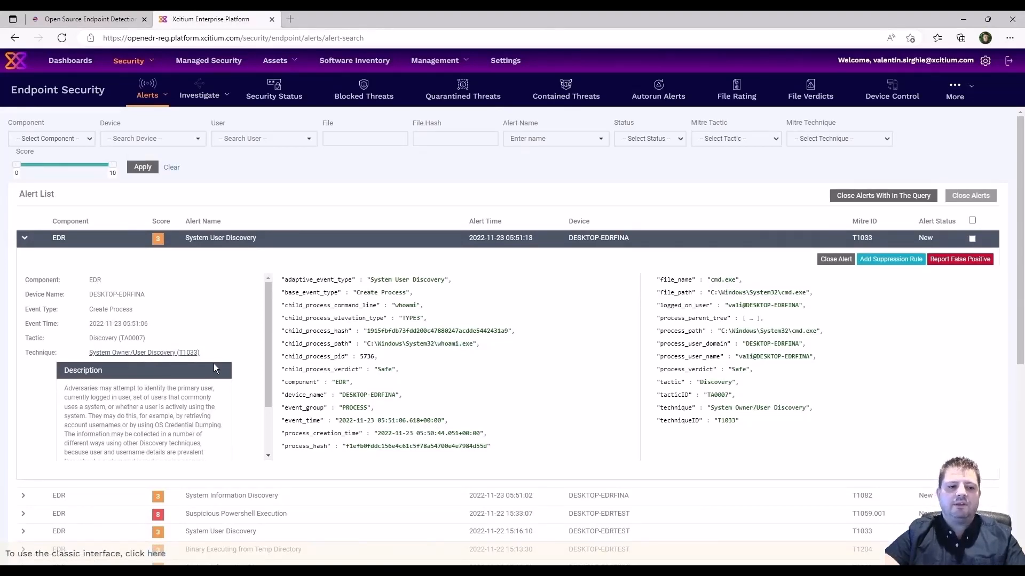
pyautogui.scroll(-3, 144, 401)
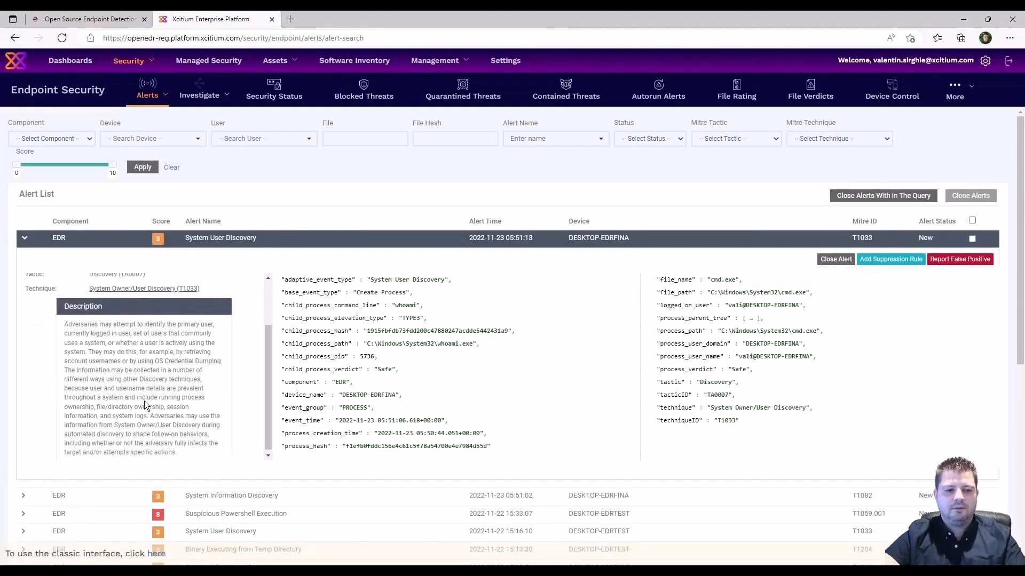
pyautogui.click(26, 494)
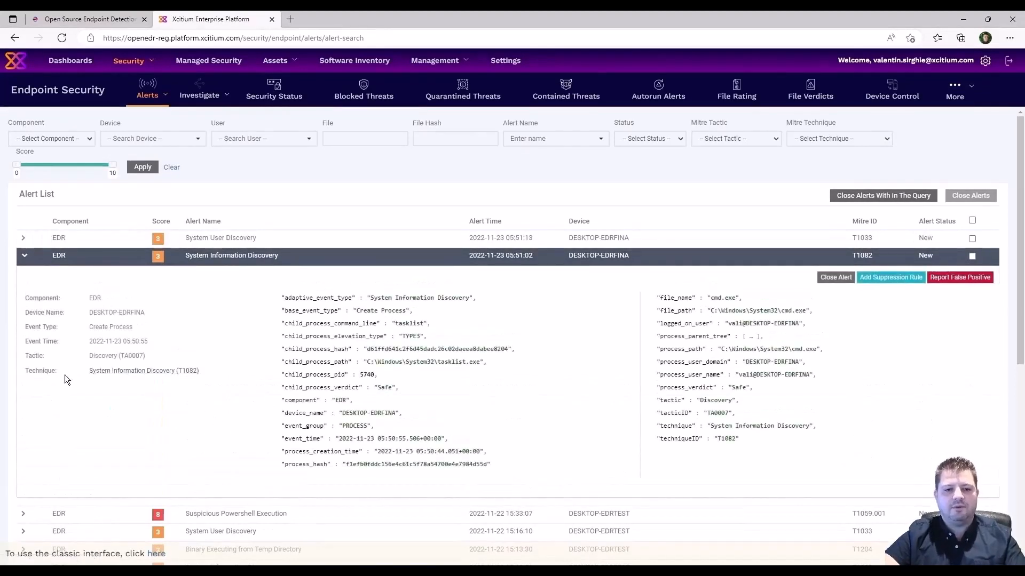
pyautogui.moveTo(130, 371)
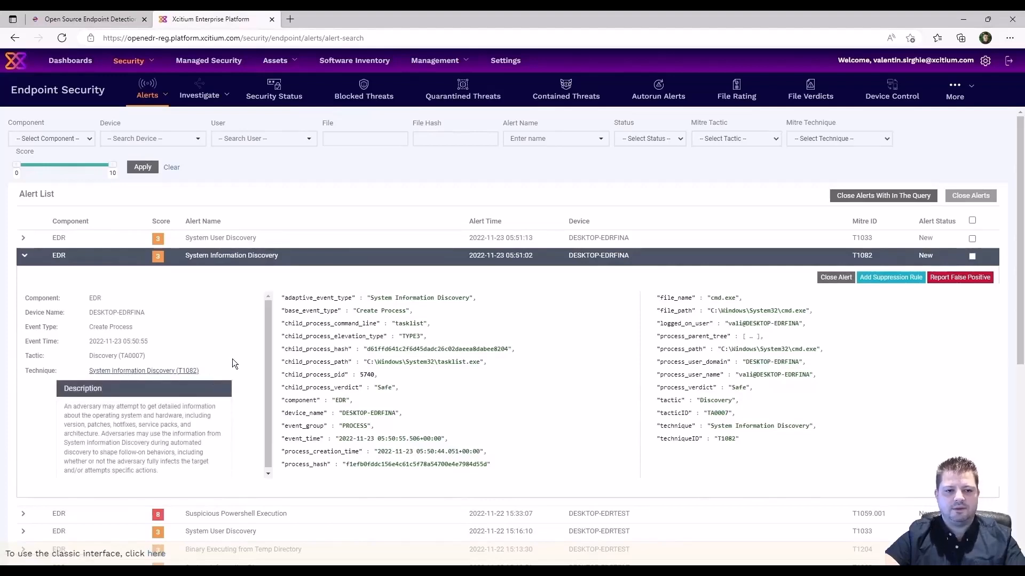
pyautogui.scroll(-3, 241, 393)
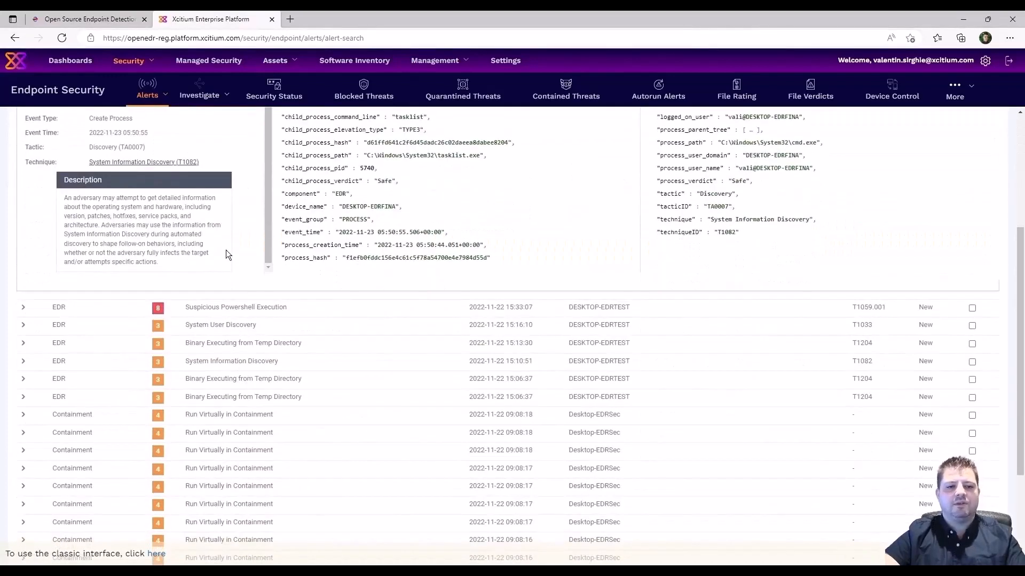
pyautogui.scroll(3, 235, 250)
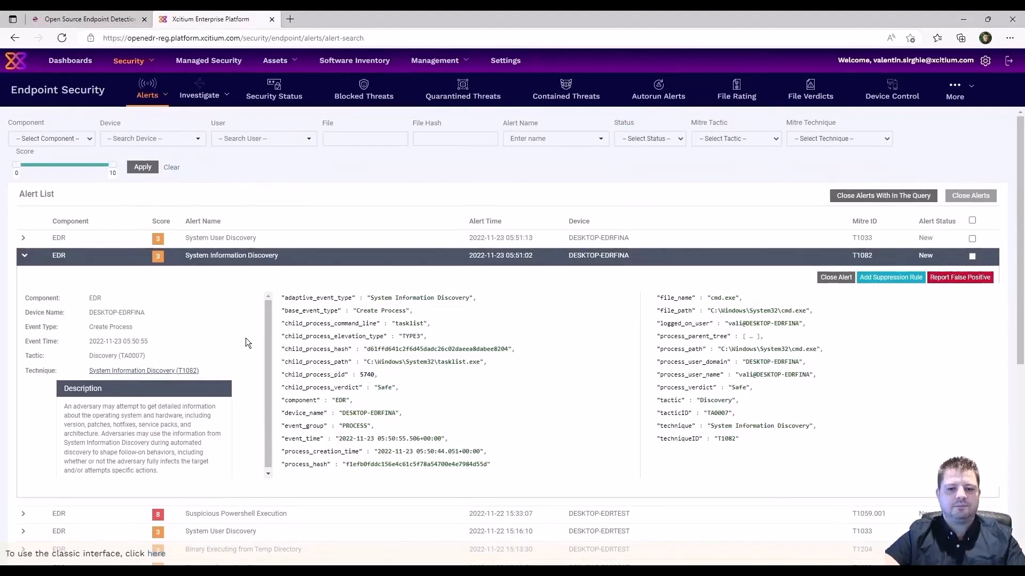
pyautogui.click(894, 278)
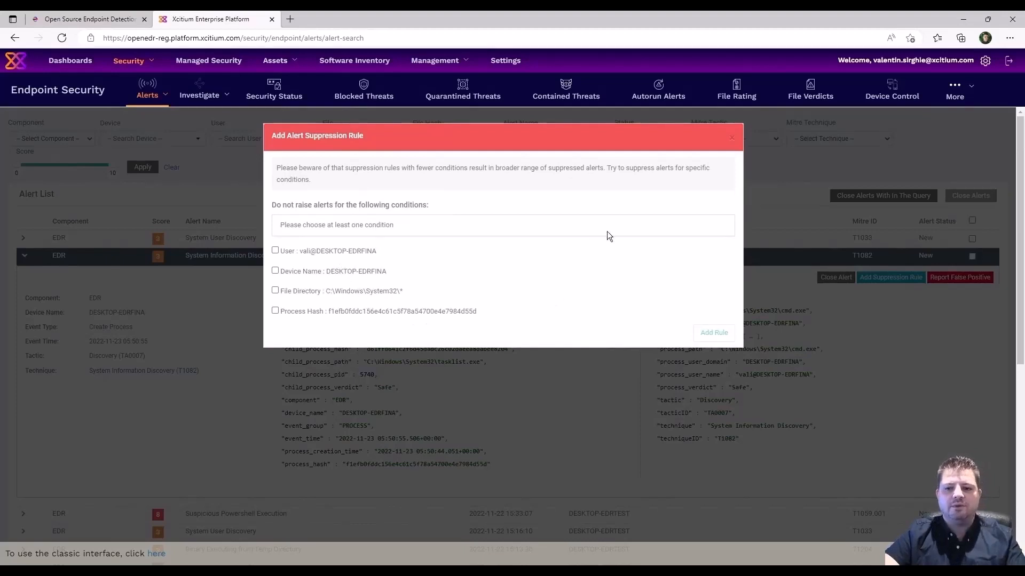
# Dismiss the suppression rule and the false-positive report without saving or submitting either.
pyautogui.click(731, 141)
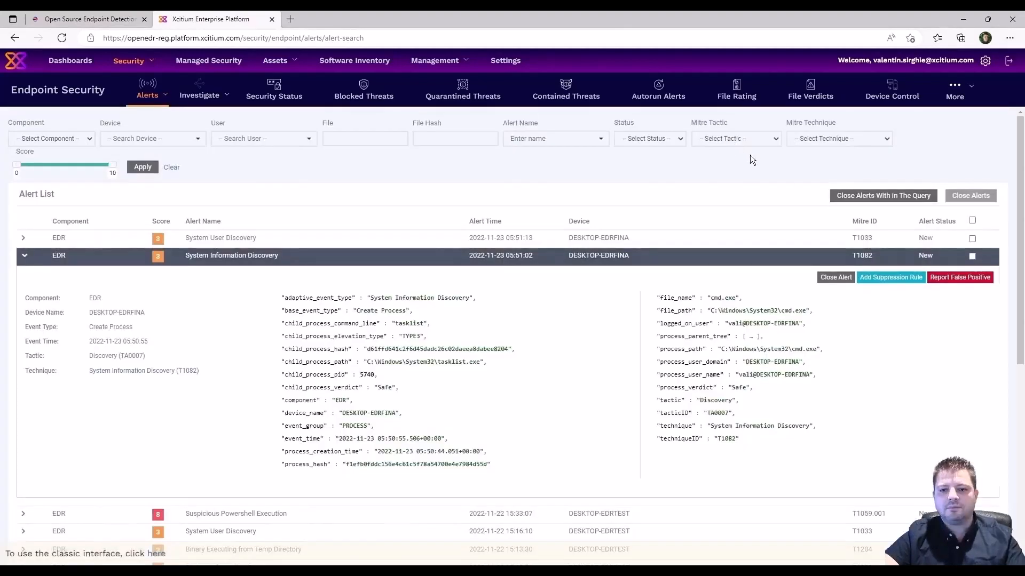
pyautogui.click(964, 284)
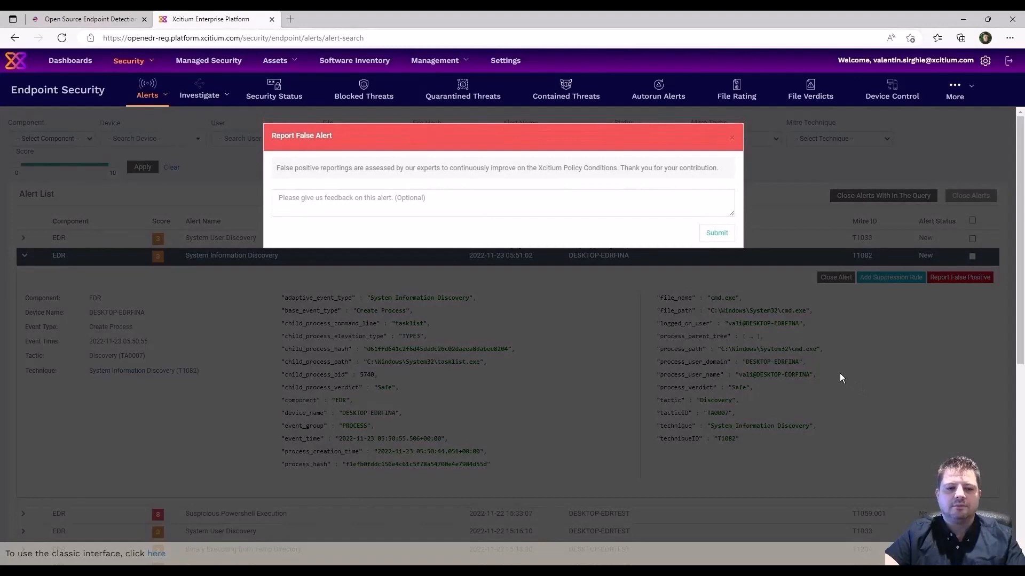
pyautogui.click(732, 141)
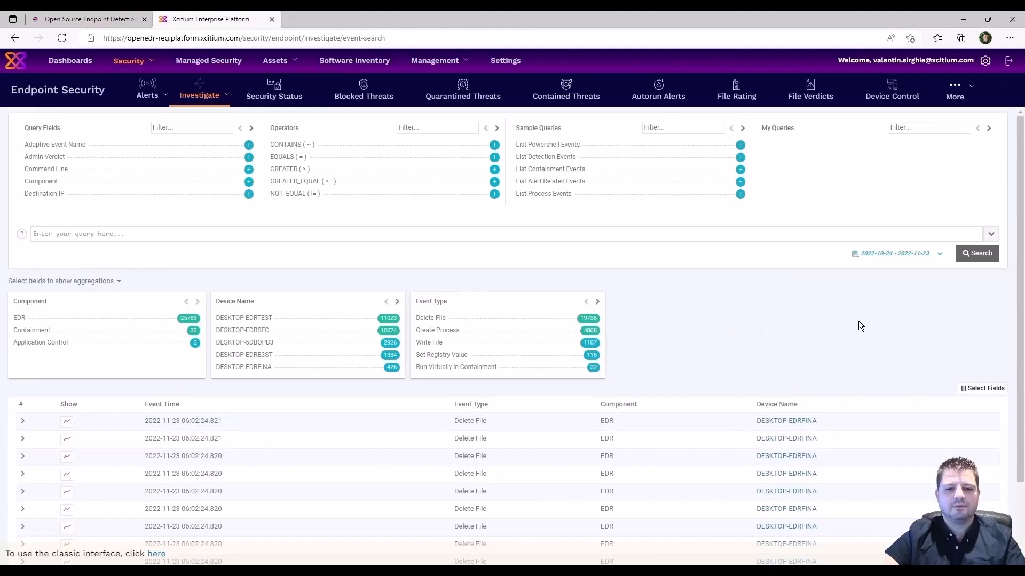
# In the VM, browse to the \\adserver network share and open its OpenEDR folder.
pyautogui.click(556, 572)
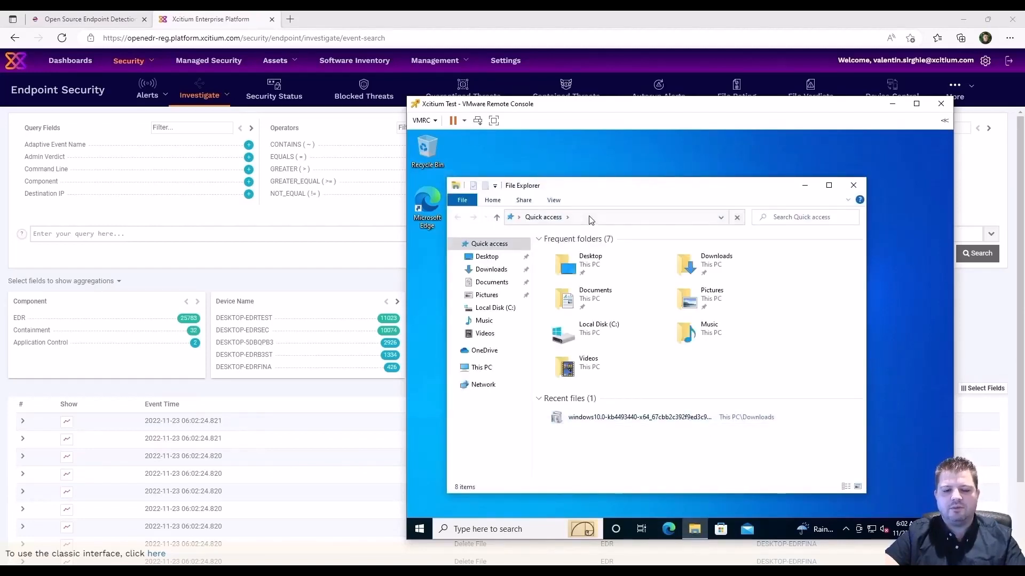
pyautogui.click(589, 216)
pyautogui.write('\\\\')
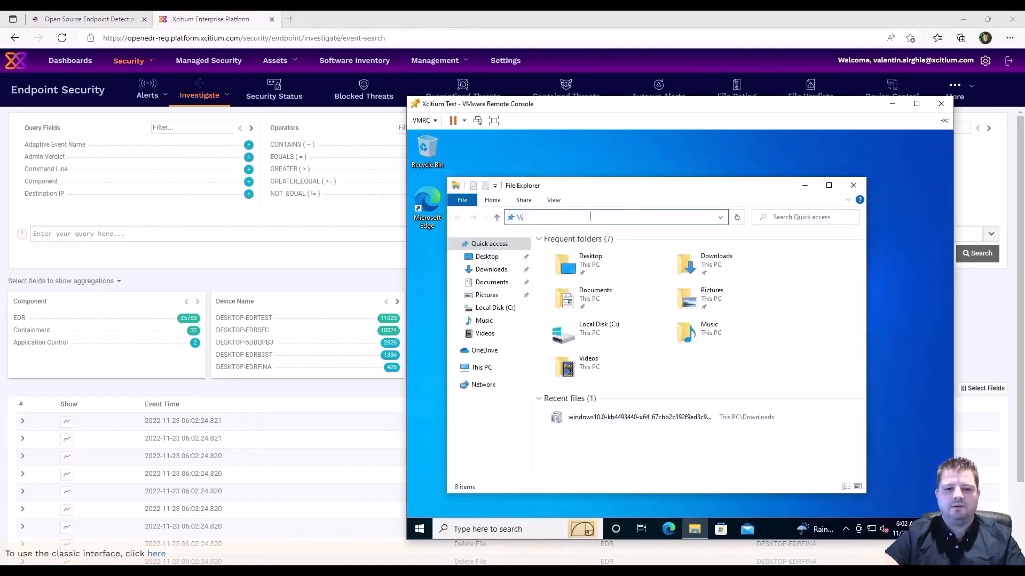
pyautogui.write('ads')
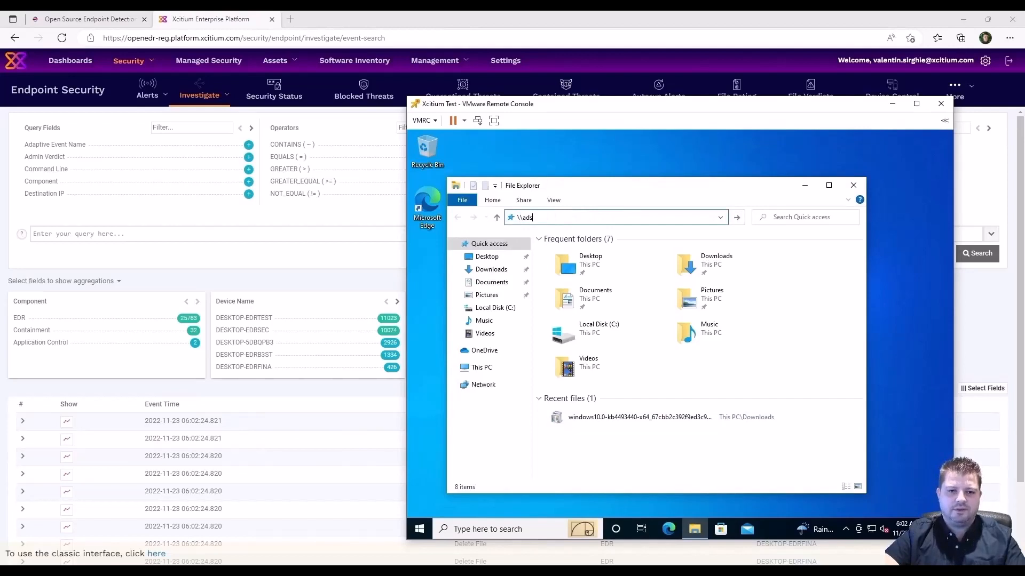
pyautogui.write('erver')
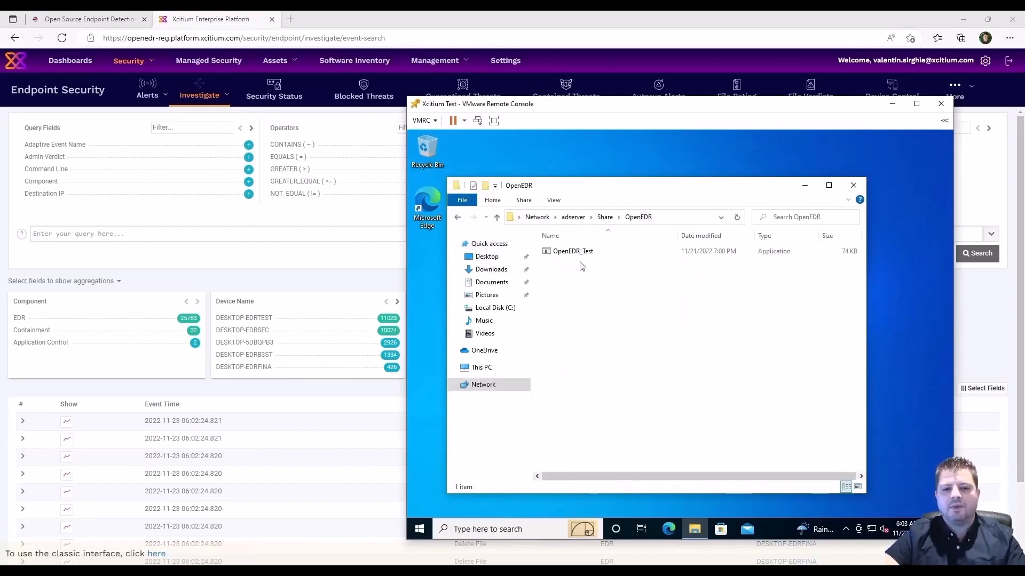
pyautogui.doubleClick(576, 252)
# Copy OpenEDR_Test onto the VM desktop and close the OpenEDR folder window.
pyautogui.rightClick(576, 252)
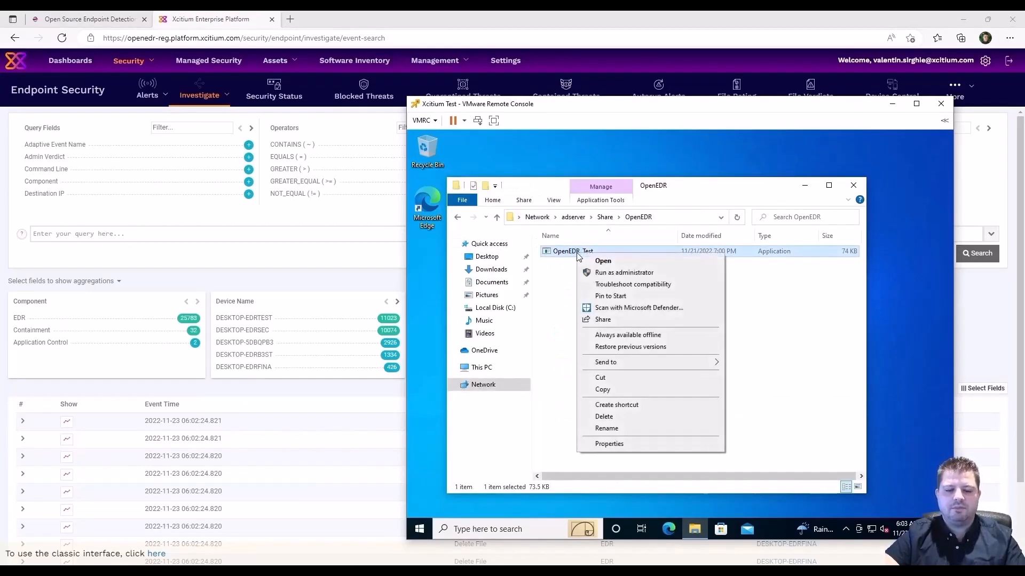
pyautogui.click(587, 389)
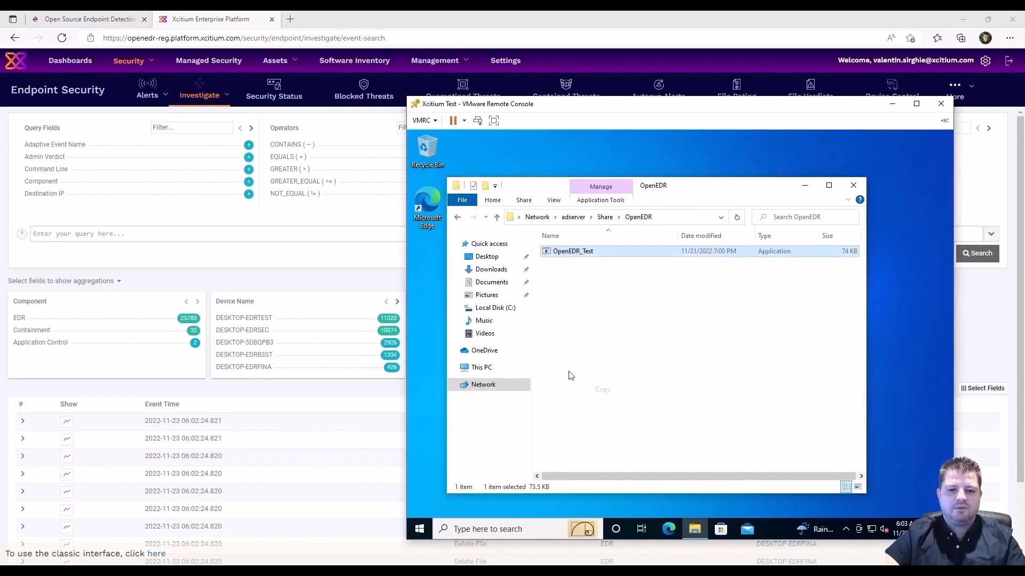
pyautogui.rightClick(428, 279)
pyautogui.click(469, 328)
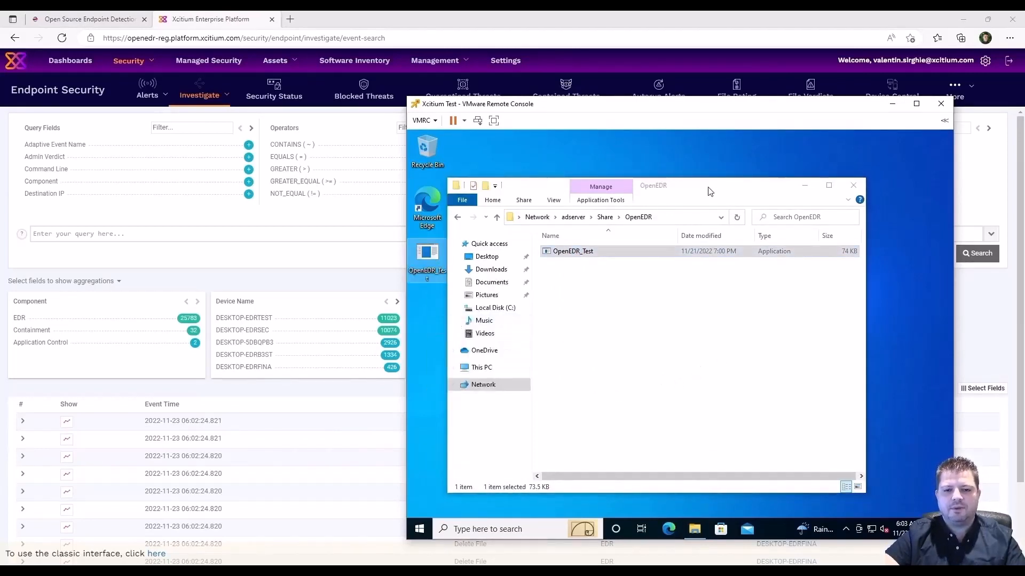
pyautogui.moveTo(701, 194); pyautogui.dragTo(754, 194)
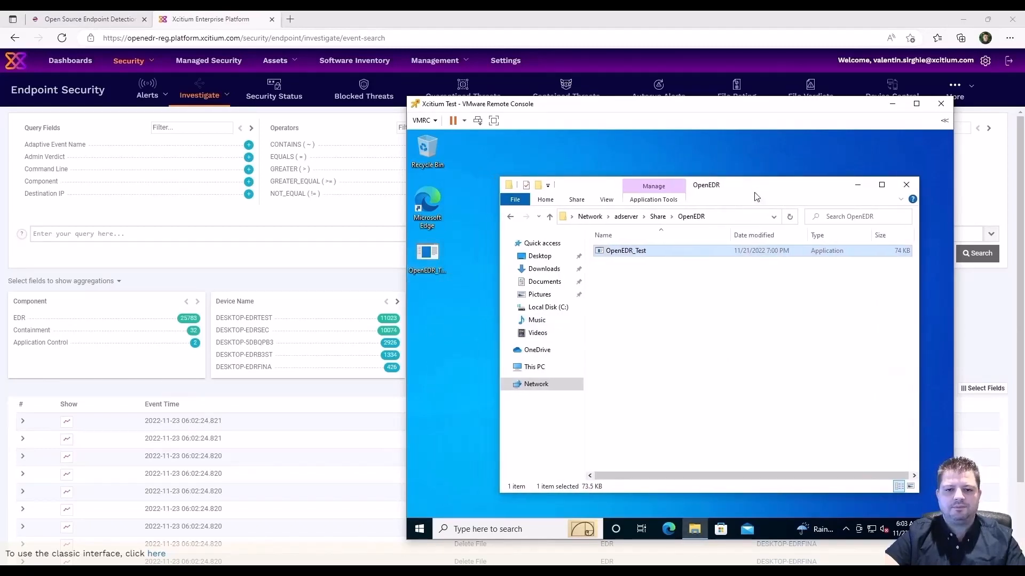
pyautogui.click(907, 185)
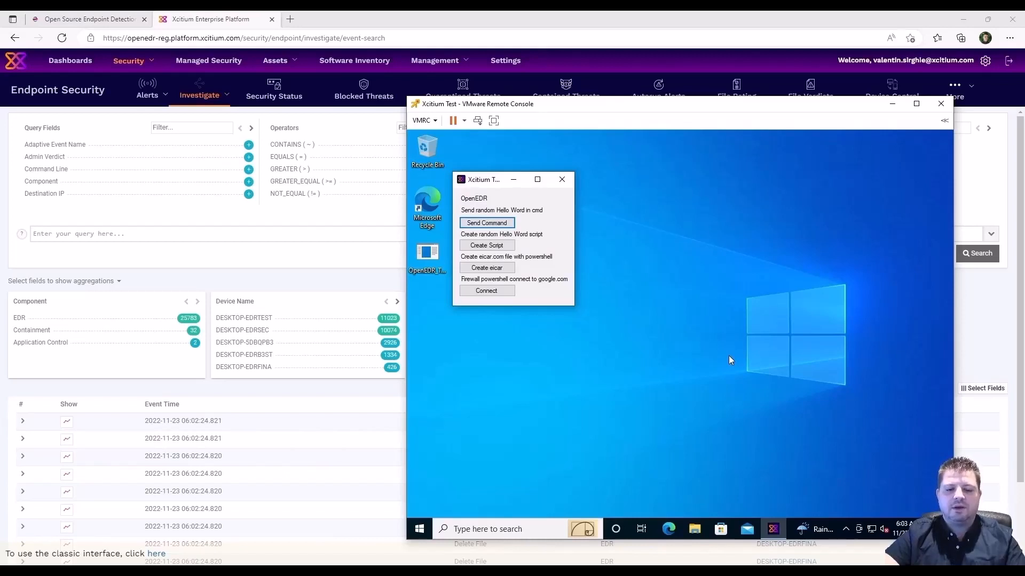
# Run OpenEDR_Test's random Hello World command, close both cmd windows, and return to the Xcitium console.
pyautogui.click(504, 226)
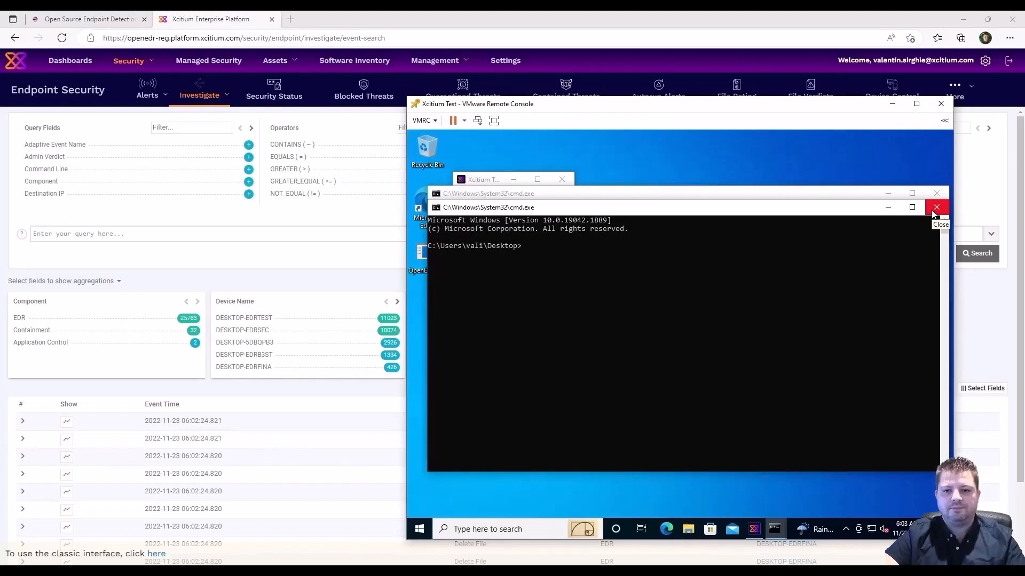
pyautogui.click(935, 209)
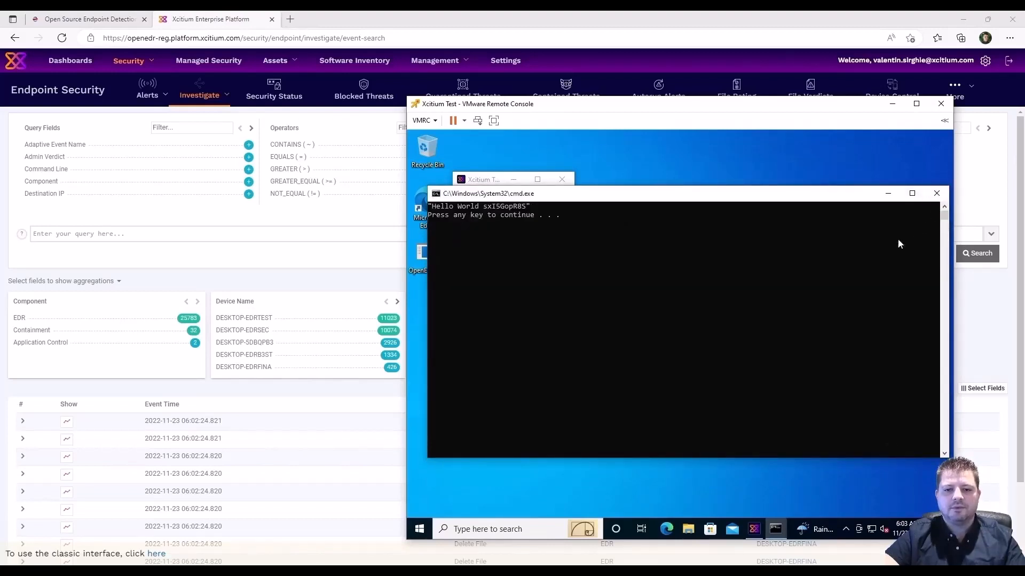
pyautogui.click(937, 196)
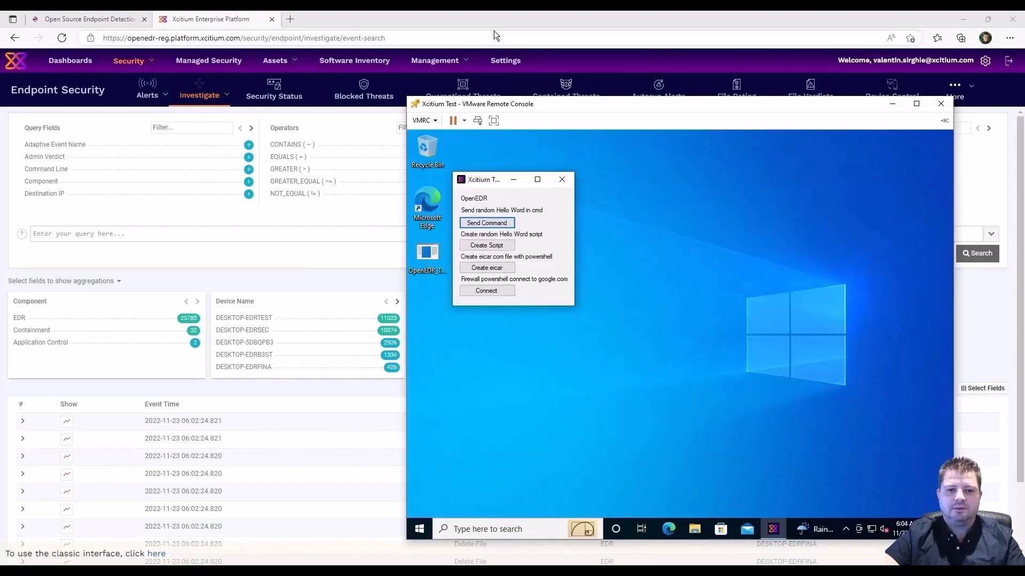
pyautogui.click(483, 14)
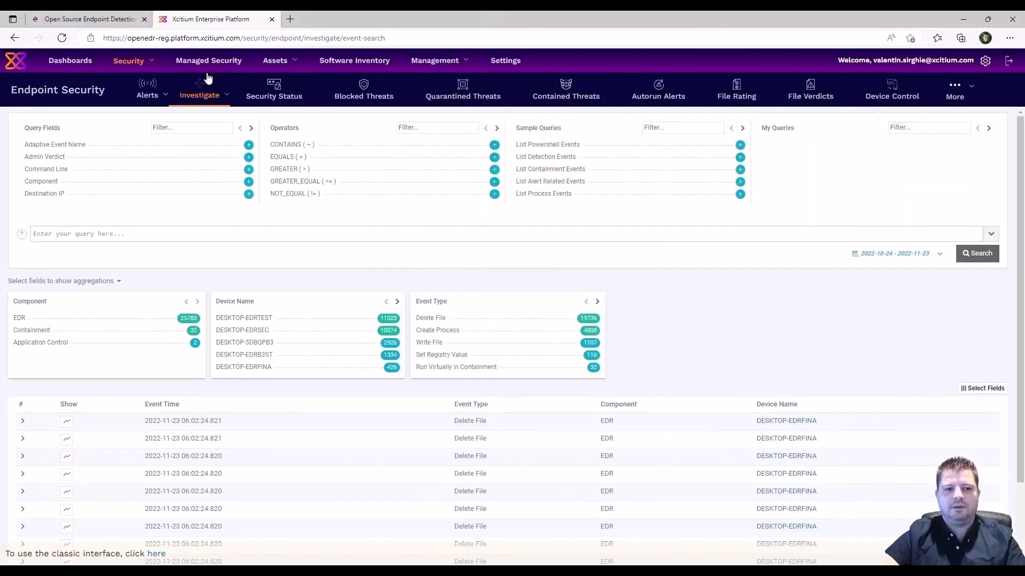
# Reload Investigate > Event Search to show the latest events.
pyautogui.moveTo(198, 93)
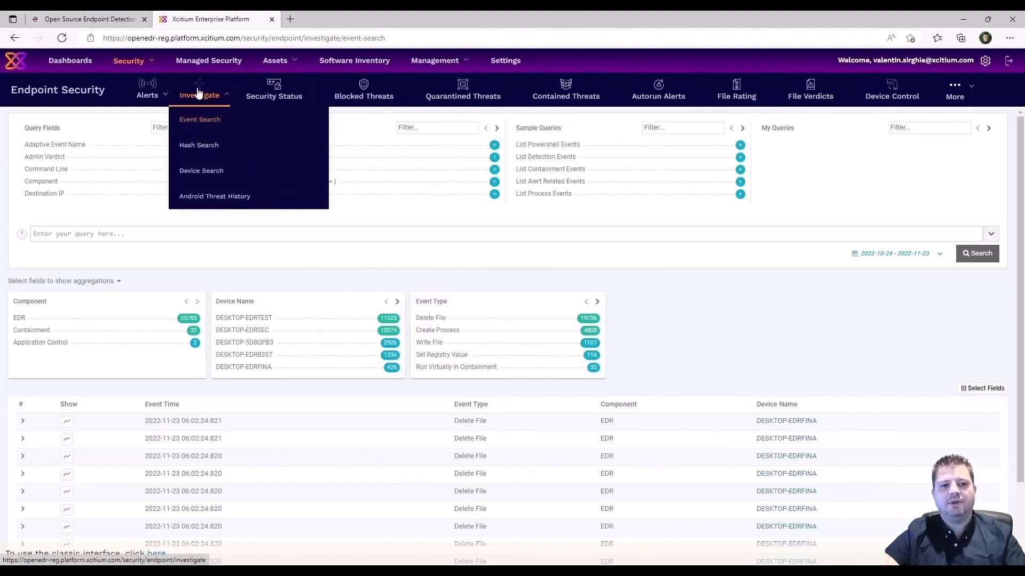
pyautogui.click(202, 145)
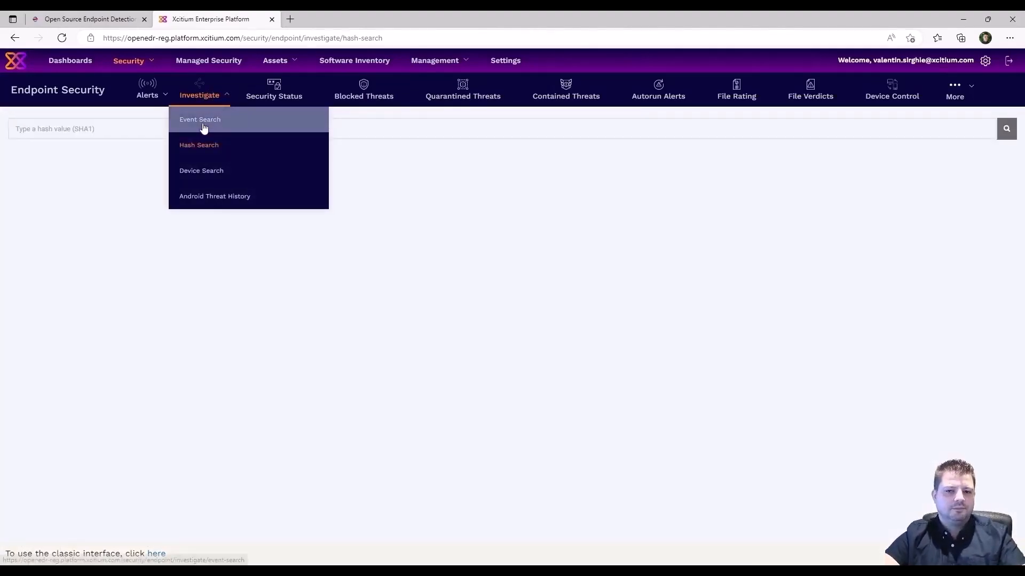
pyautogui.click(203, 120)
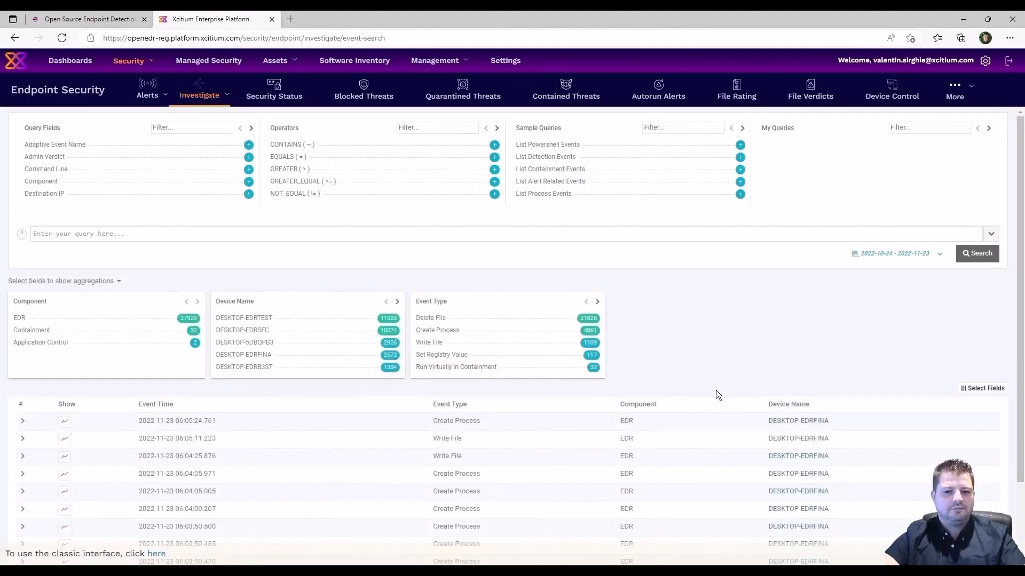
# Add Command Line as a column in the Event Search results.
pyautogui.click(996, 393)
pyautogui.scroll(-3, 965, 454)
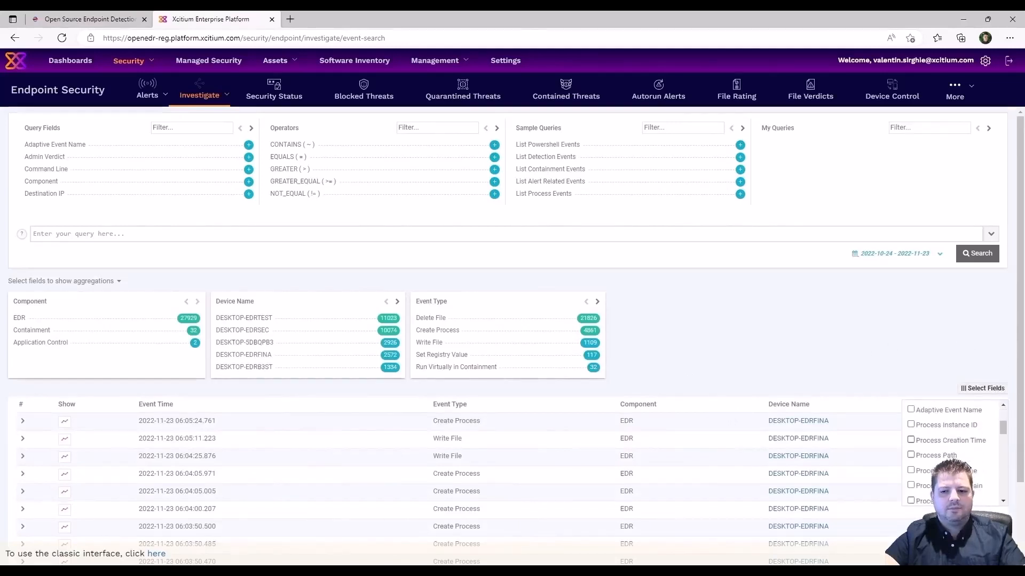
pyautogui.scroll(-3, 967, 466)
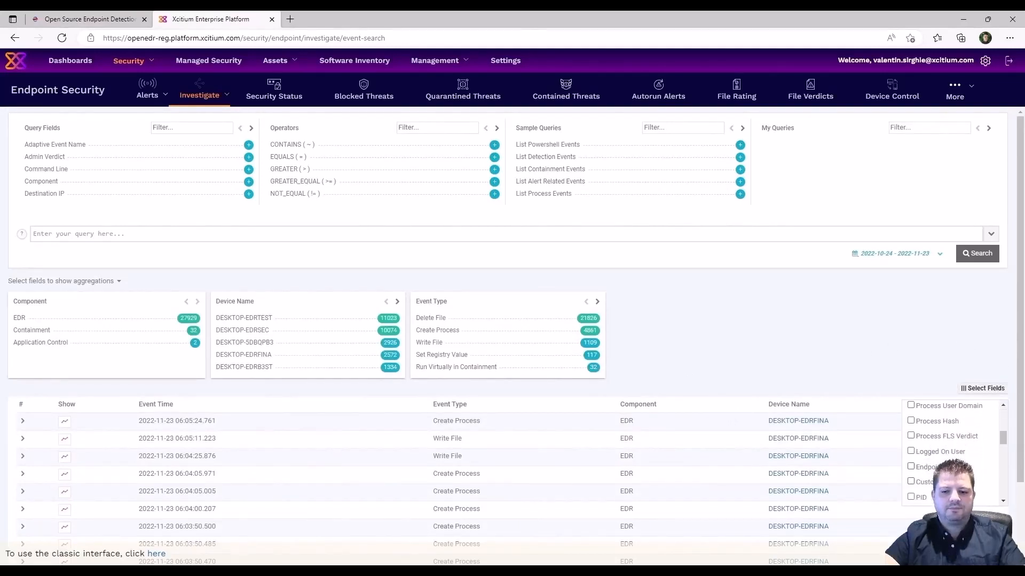
pyautogui.scroll(-2, 930, 476)
pyautogui.click(911, 478)
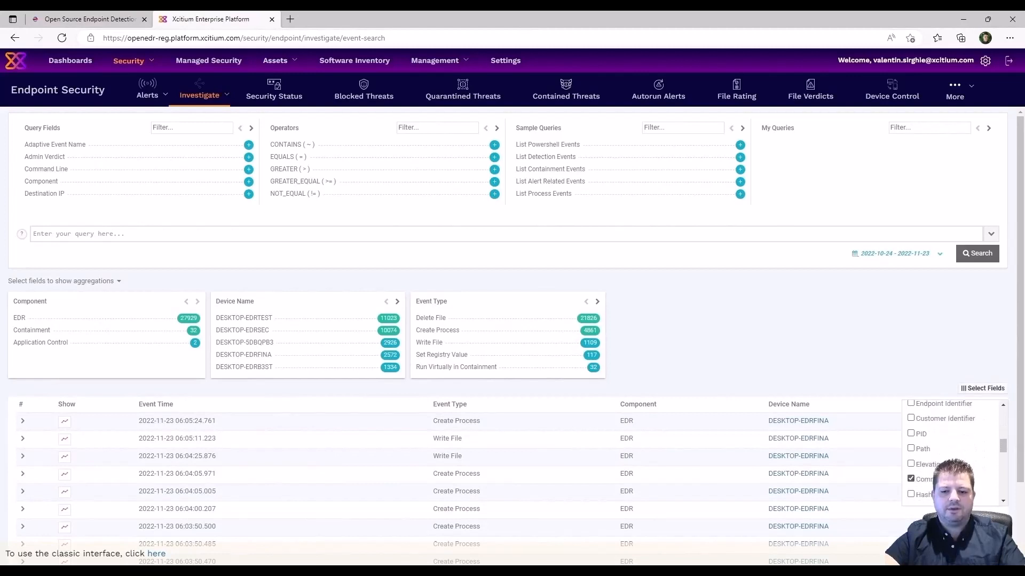
pyautogui.scroll(-5, 996, 459)
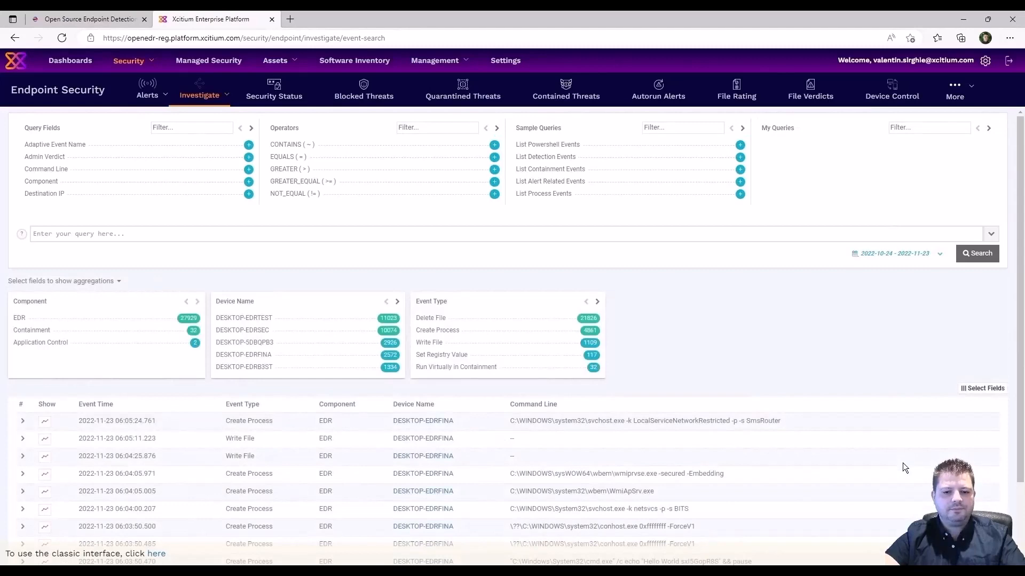
pyautogui.scroll(-2, 809, 453)
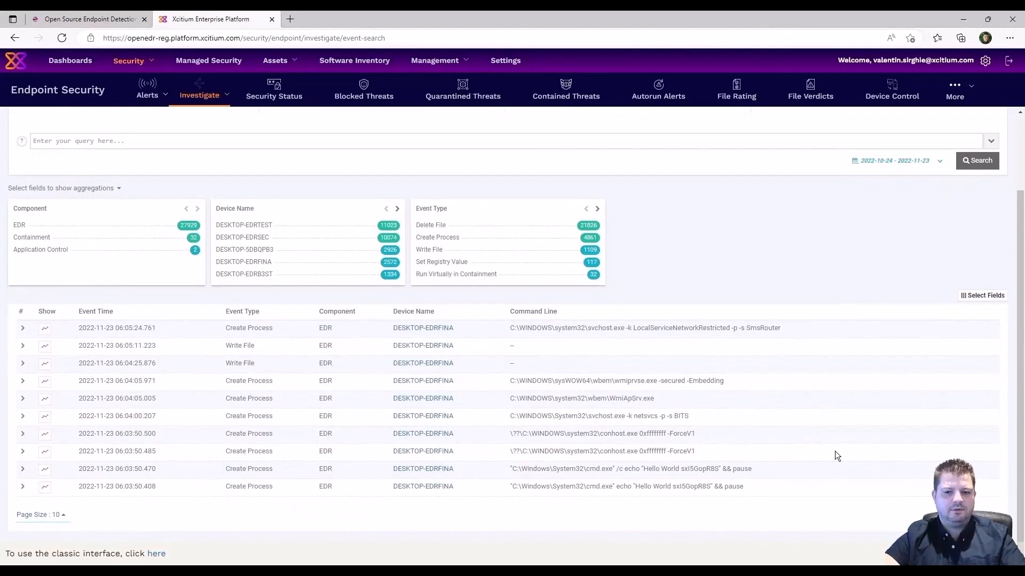
# Show 100 events per page and expand the OpenEDR_Test.exe Create Process event.
pyautogui.click(62, 520)
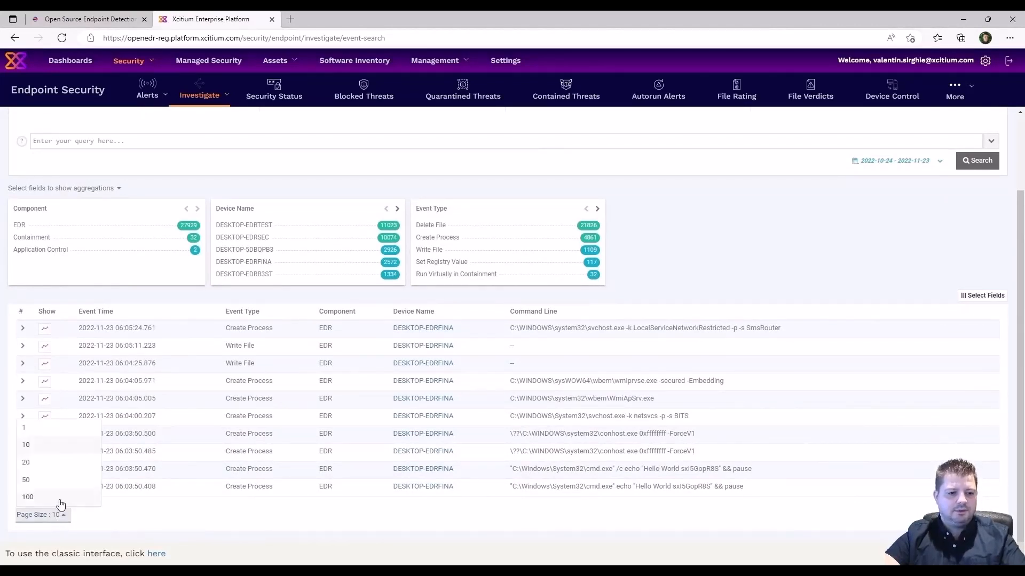
pyautogui.click(59, 499)
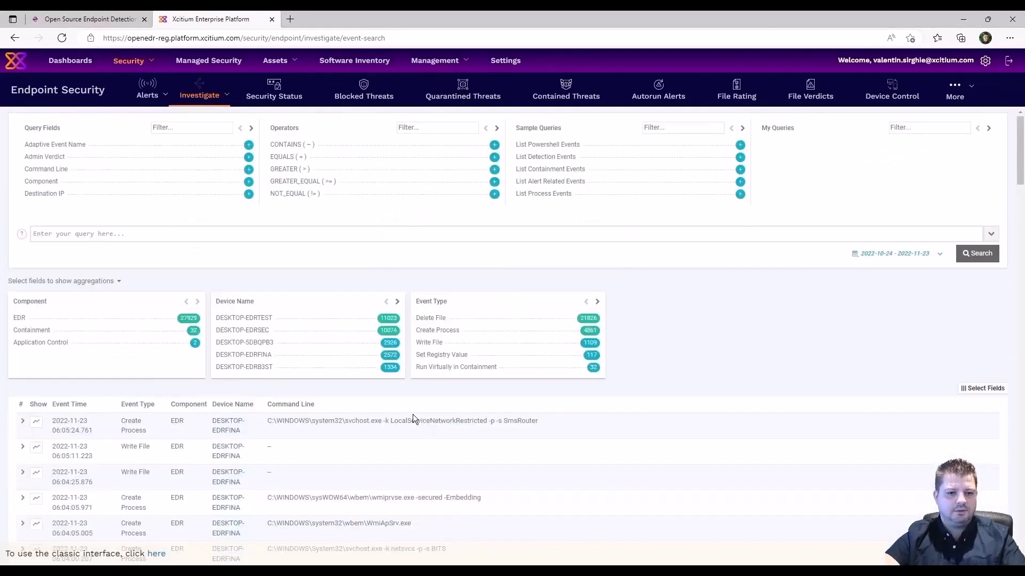
pyautogui.scroll(-6, 412, 414)
pyautogui.scroll(3, 414, 434)
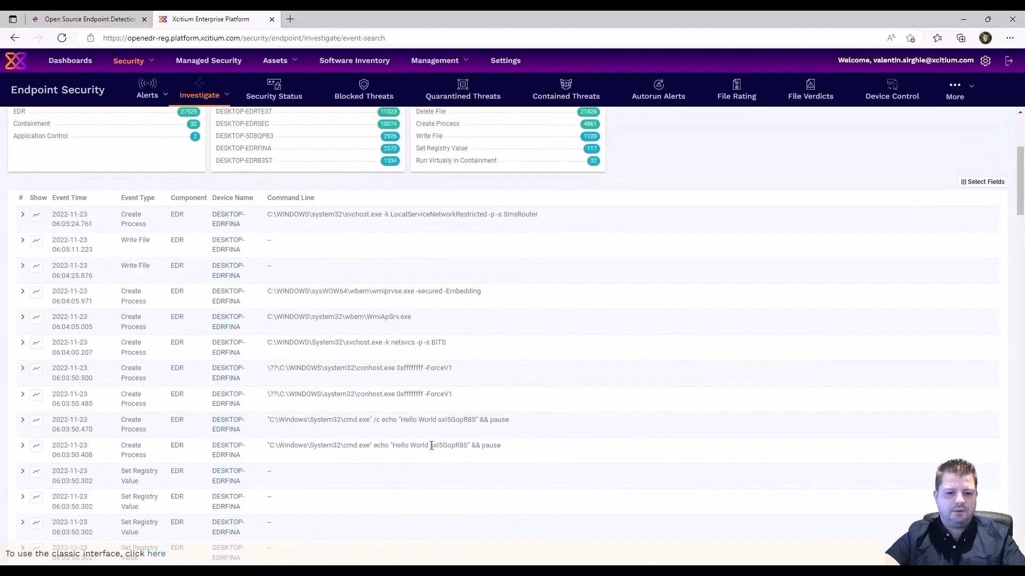
pyautogui.scroll(-4, 457, 444)
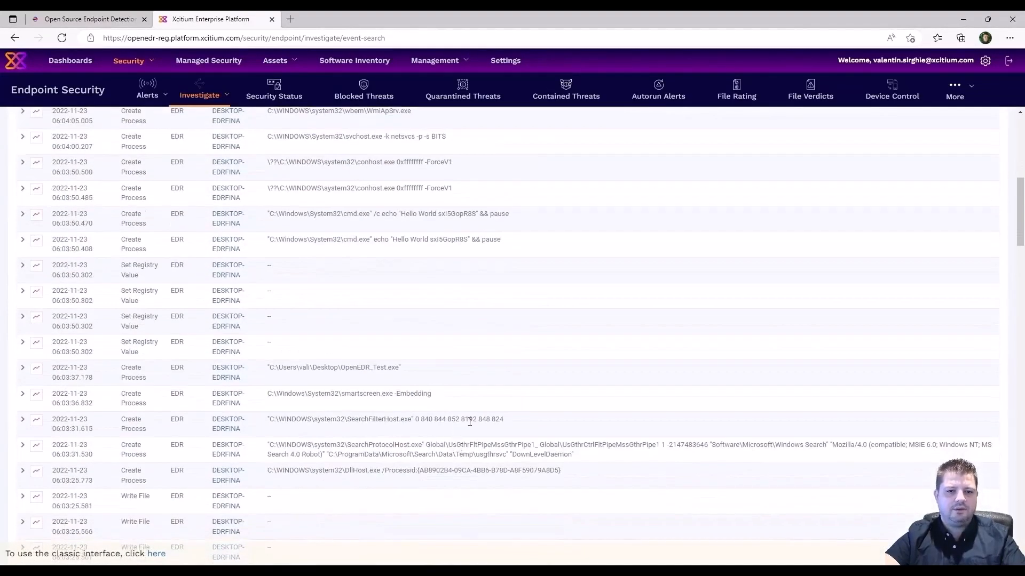
pyautogui.scroll(1, 410, 415)
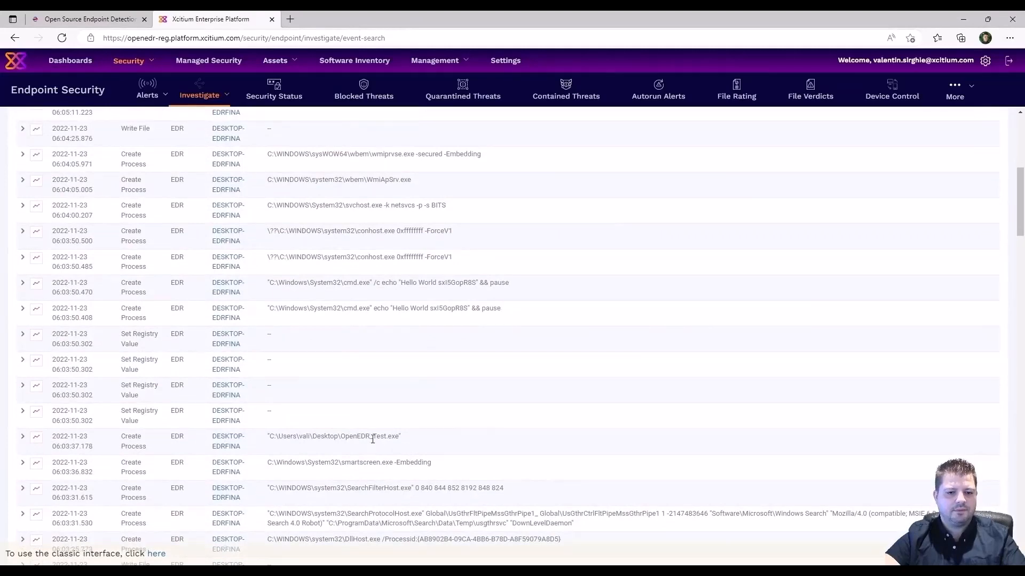
pyautogui.click(22, 437)
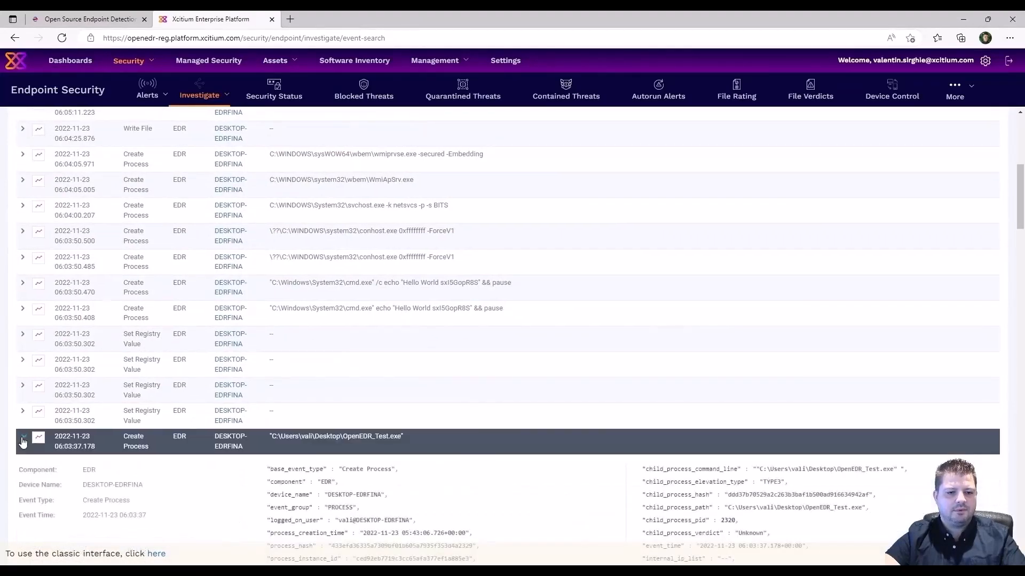
# Expand both cmd.exe echo "Hello World" events to inspect their details.
pyautogui.scroll(-2, 21, 436)
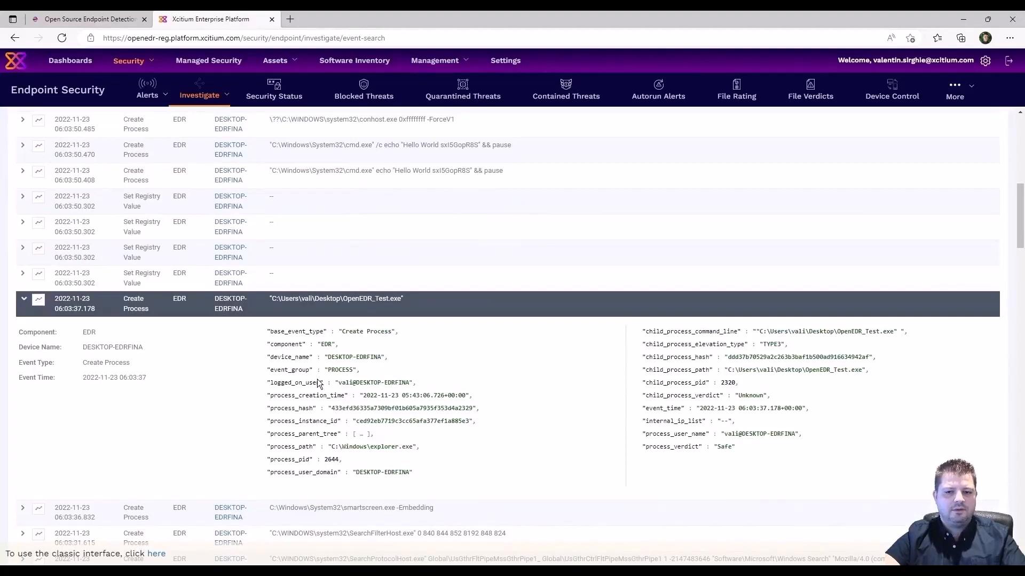
pyautogui.click(24, 174)
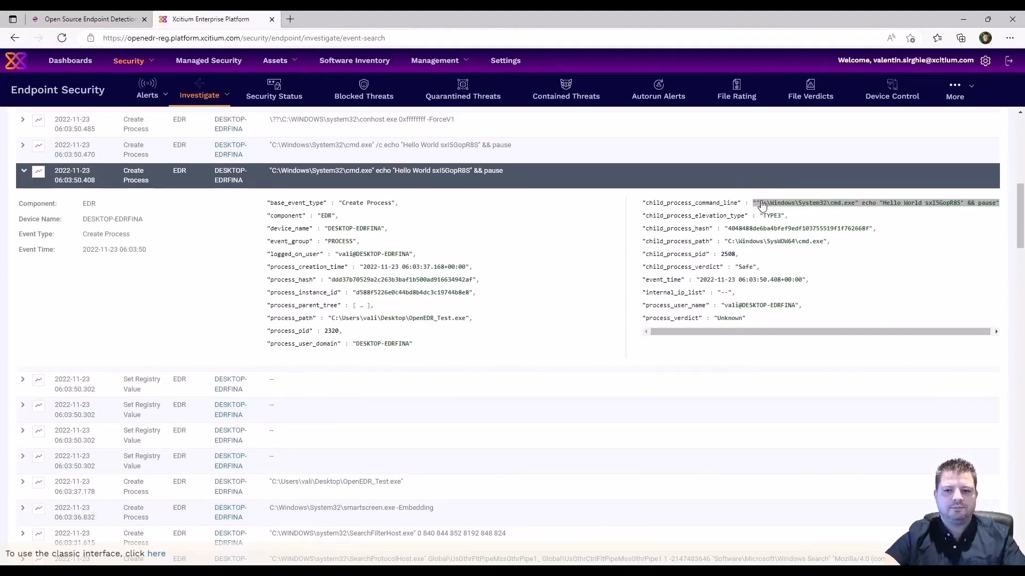
pyautogui.moveTo(789, 332); pyautogui.dragTo(832, 331)
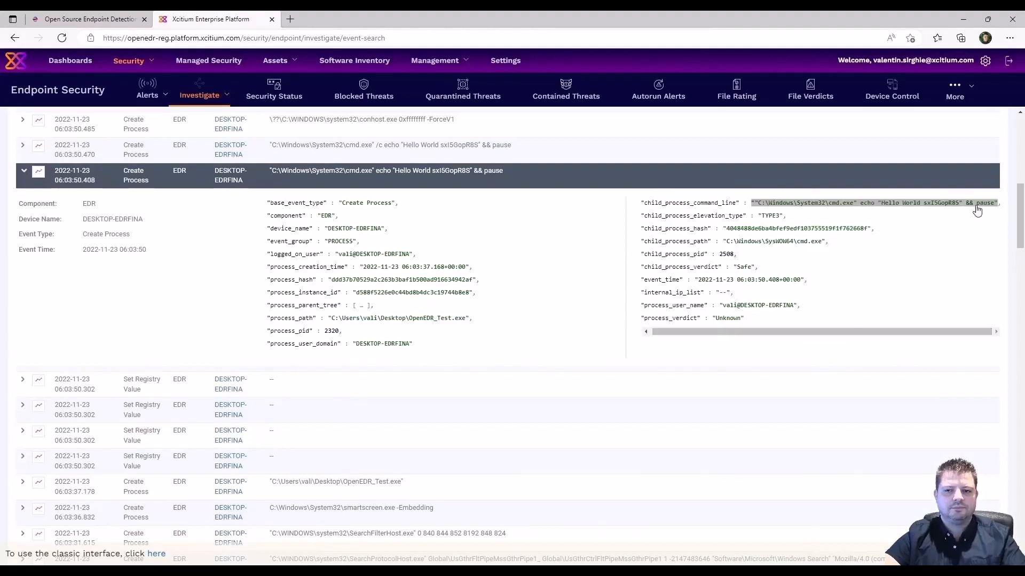
pyautogui.click(23, 147)
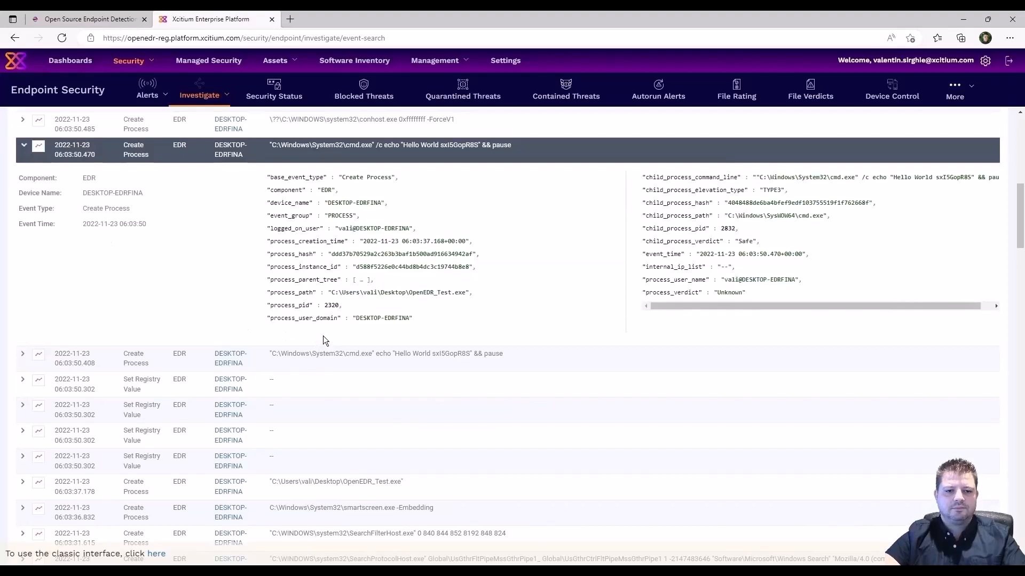
# Go to Alerts > Alert Search to view the alert list.
pyautogui.scroll(3, 521, 316)
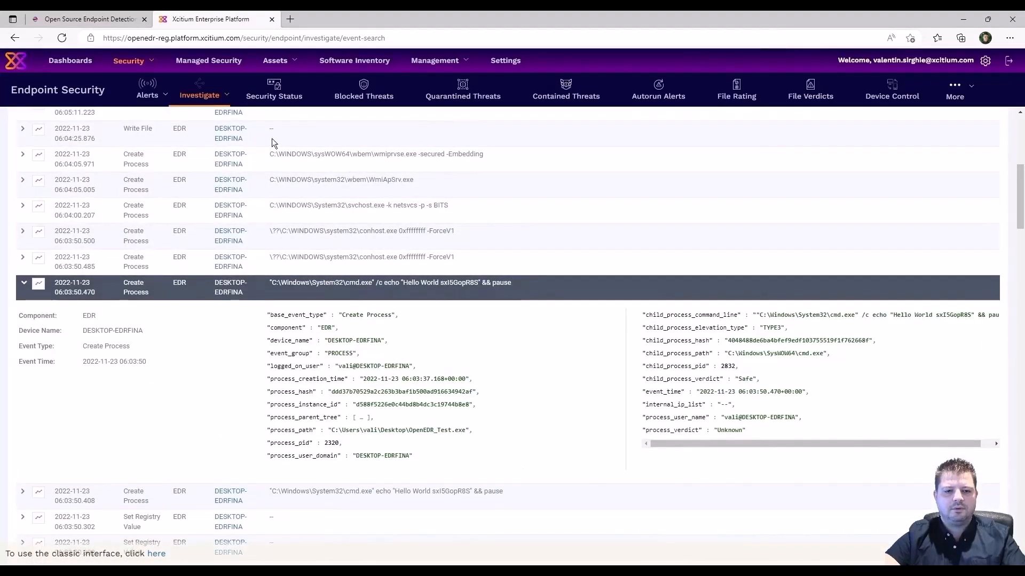
pyautogui.moveTo(147, 94)
pyautogui.click(170, 125)
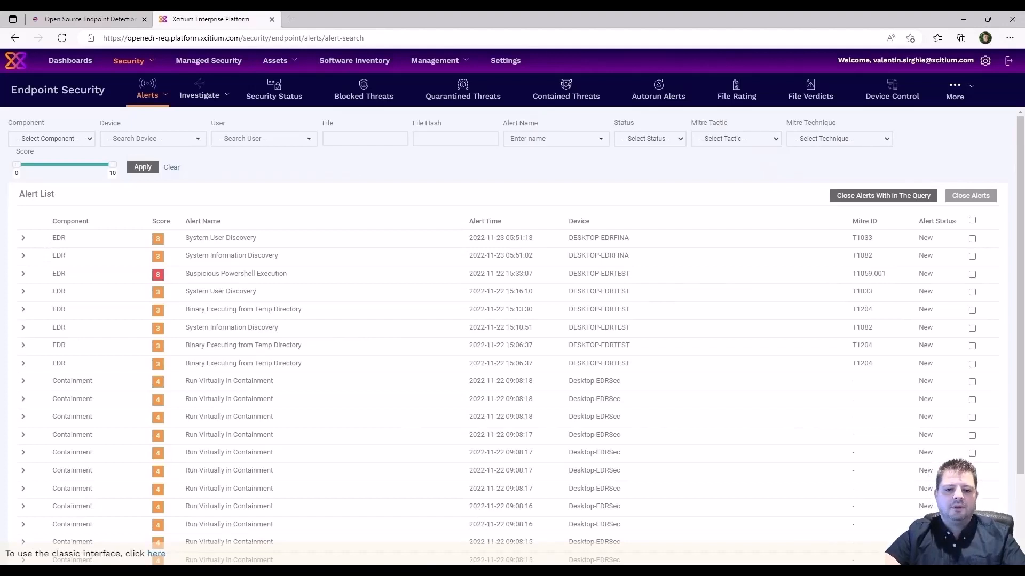
# In the VM test app, create the random Hello World script Ozu.bat and dismiss its path message.
pyautogui.click(564, 571)
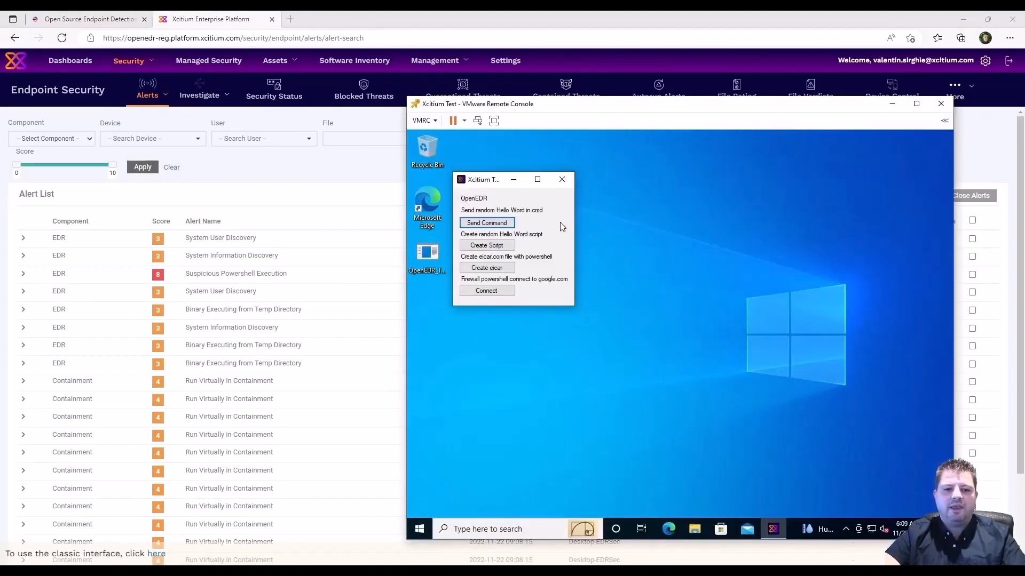
pyautogui.click(495, 251)
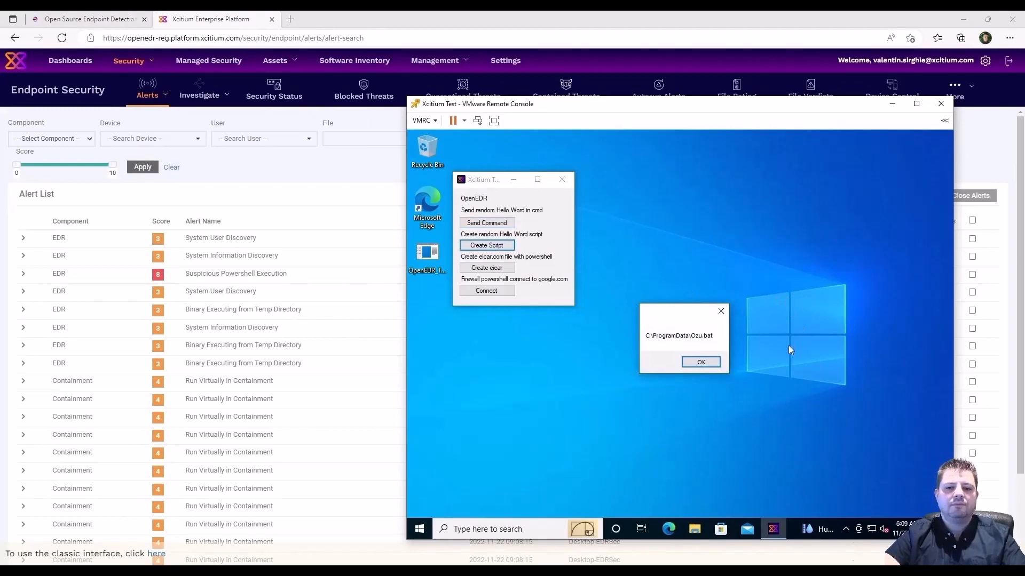
pyautogui.click(697, 363)
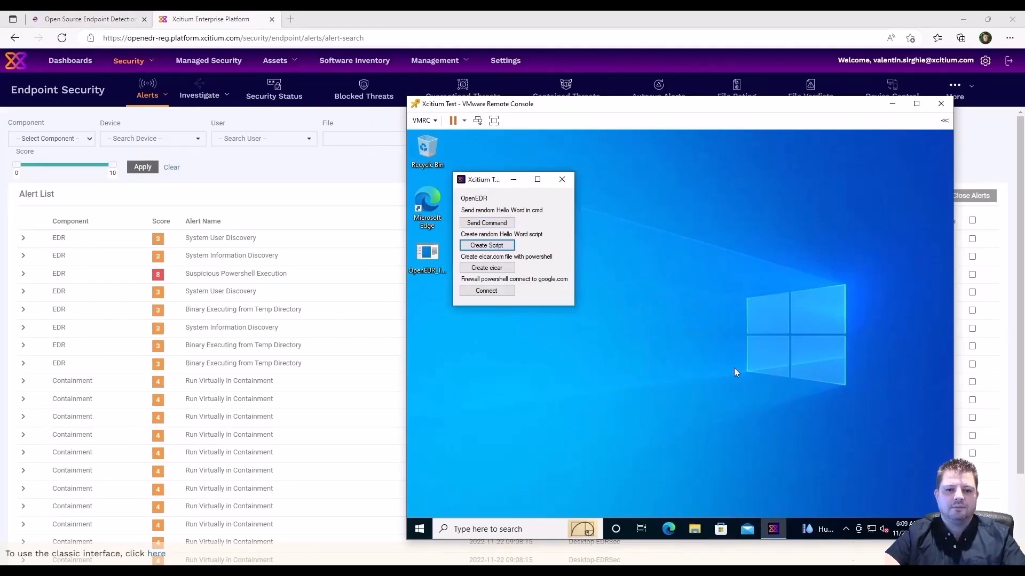
# Run Ozu.bat from %programdata%, dismiss the SHe message, close the folder, and return to the browser.
pyautogui.click(513, 530)
pyautogui.write('%programdata%')
pyautogui.press('Return')
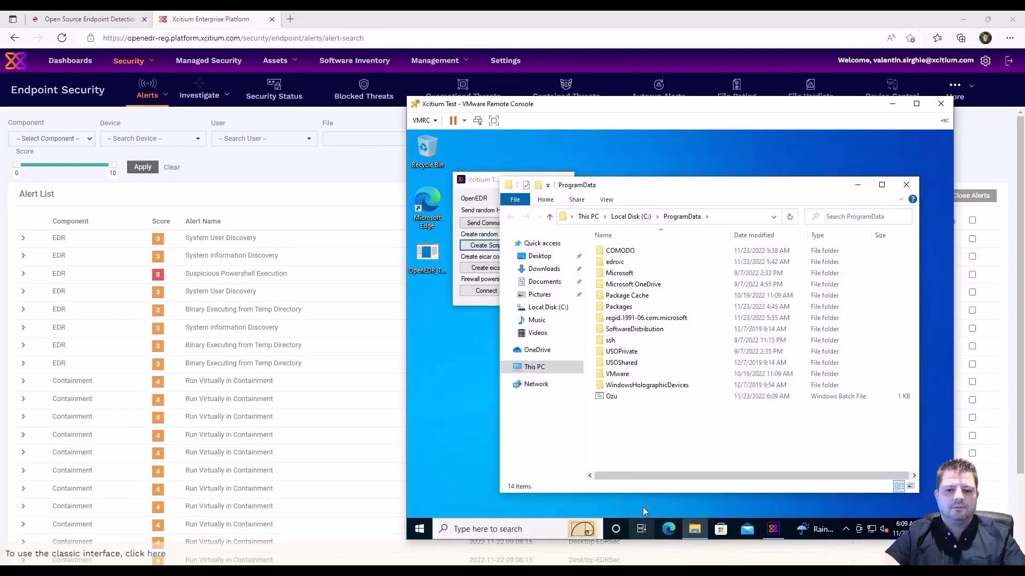
pyautogui.doubleClick(626, 399)
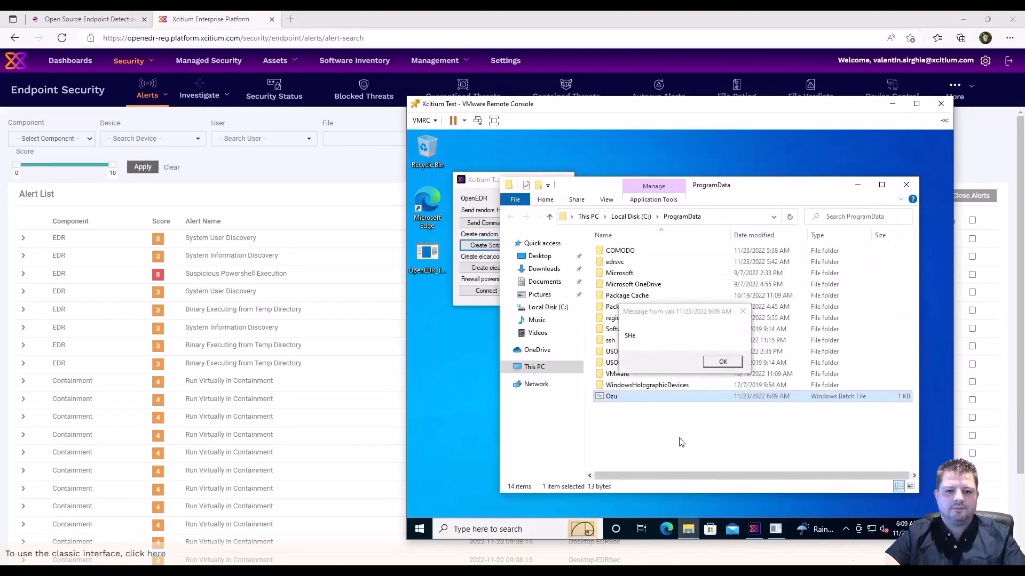
pyautogui.click(721, 362)
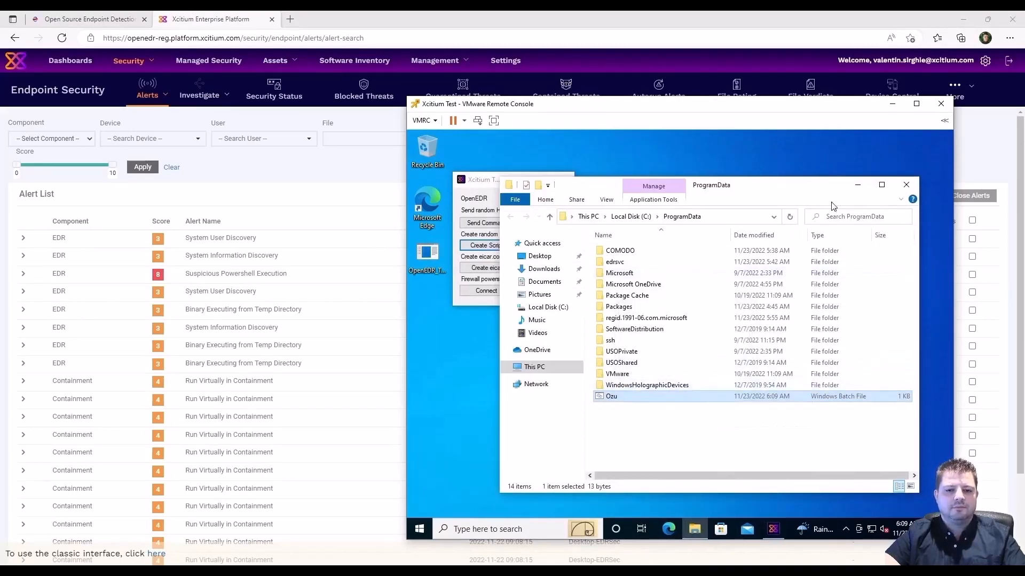
pyautogui.click(906, 185)
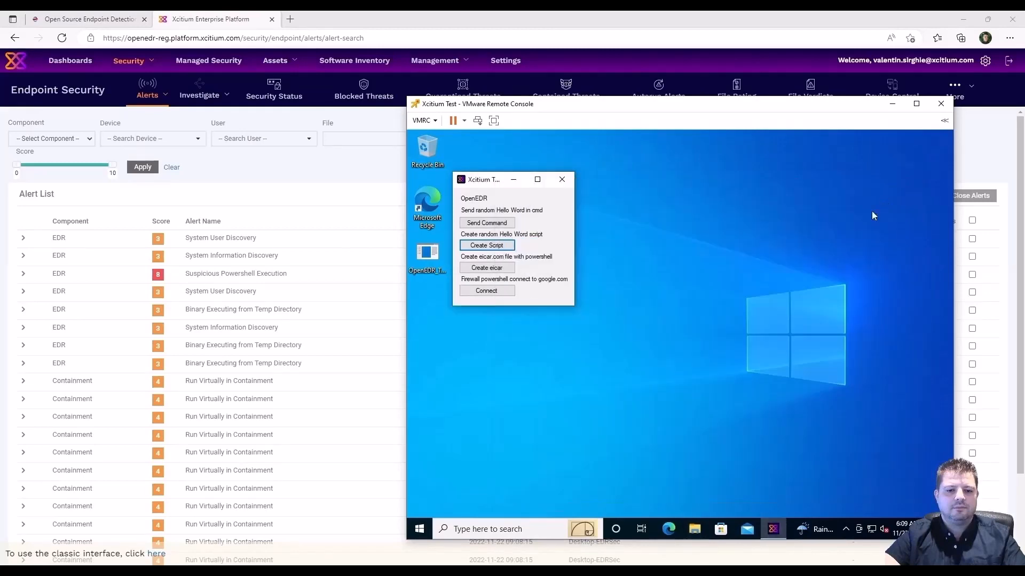
pyautogui.click(365, 17)
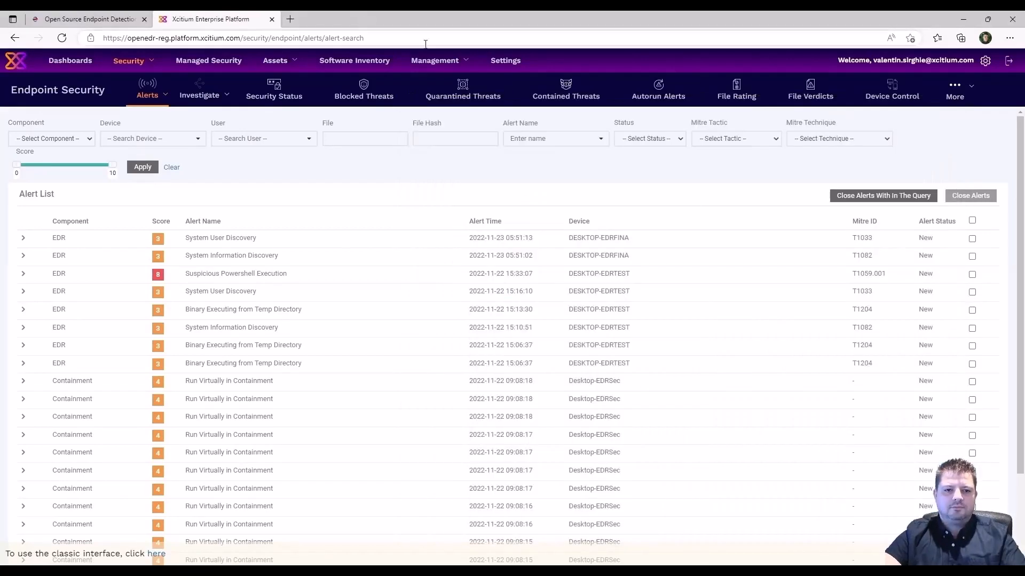
# Navigate to Investigate > Event Search.
pyautogui.moveTo(199, 96)
pyautogui.click(206, 119)
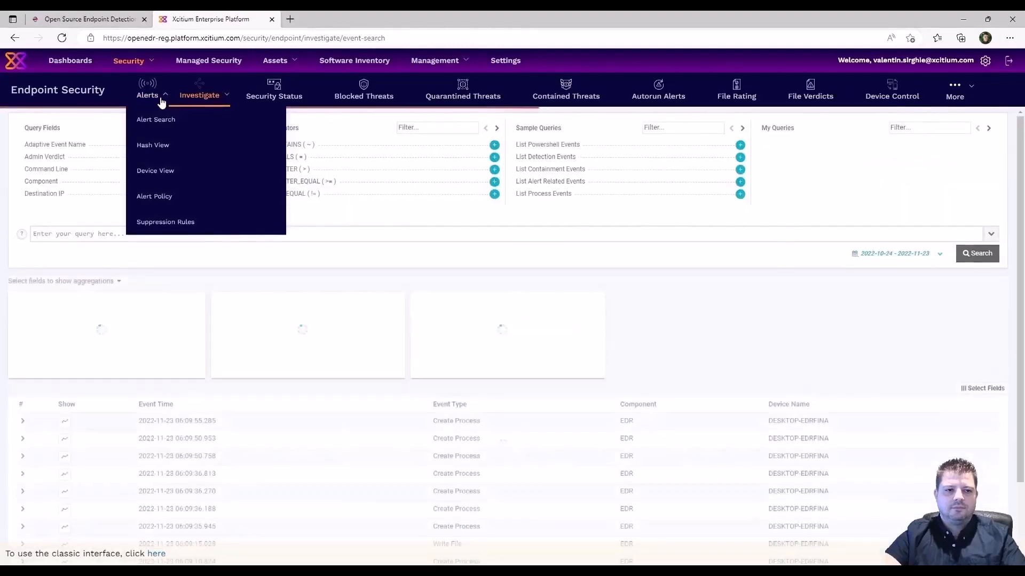
pyautogui.click(159, 119)
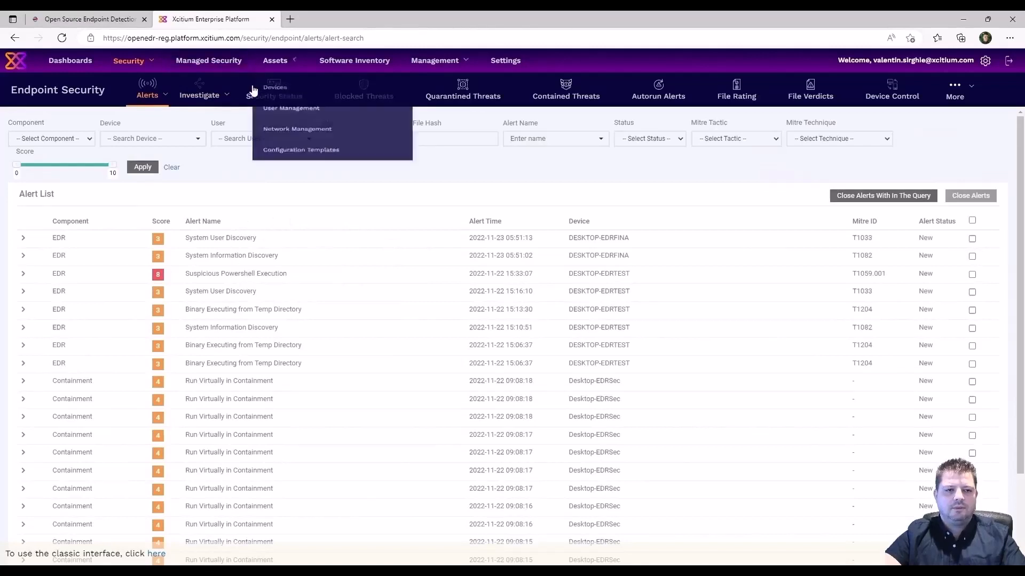
pyautogui.moveTo(199, 95)
pyautogui.click(205, 119)
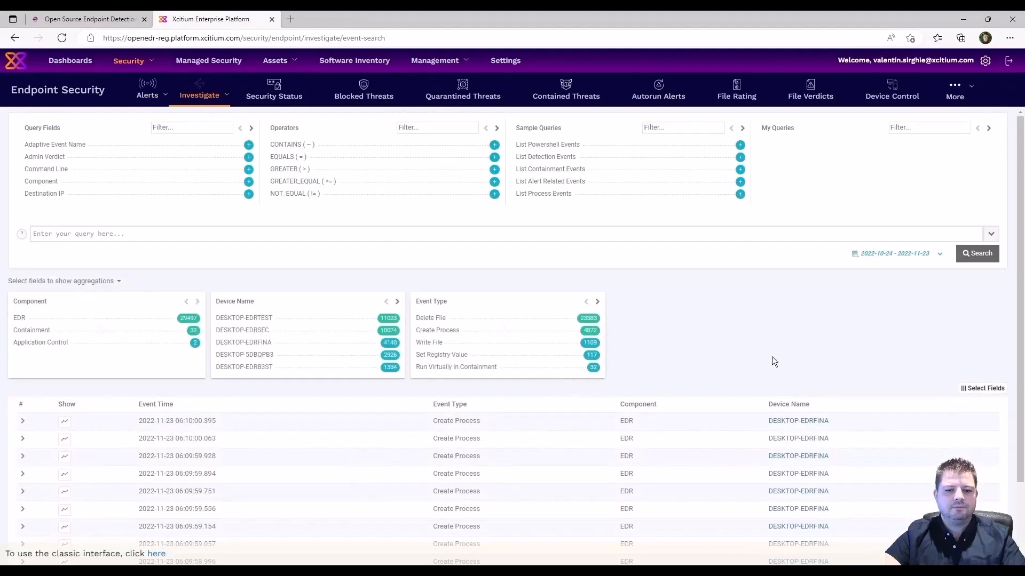
# Tick Command Line in Select Fields and save it as a table column.
pyautogui.click(992, 385)
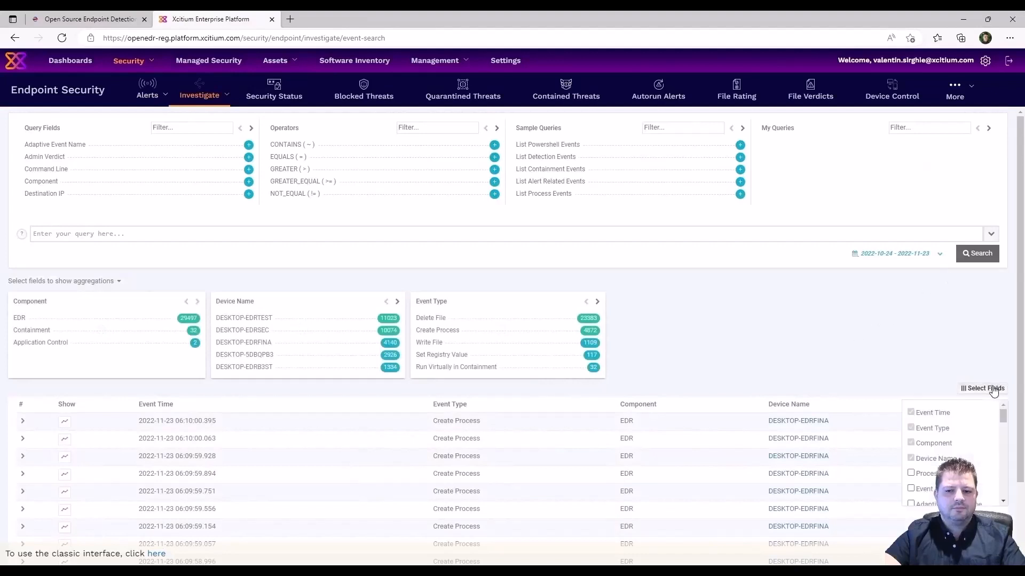
pyautogui.scroll(-2, 978, 450)
pyautogui.scroll(-5, 979, 460)
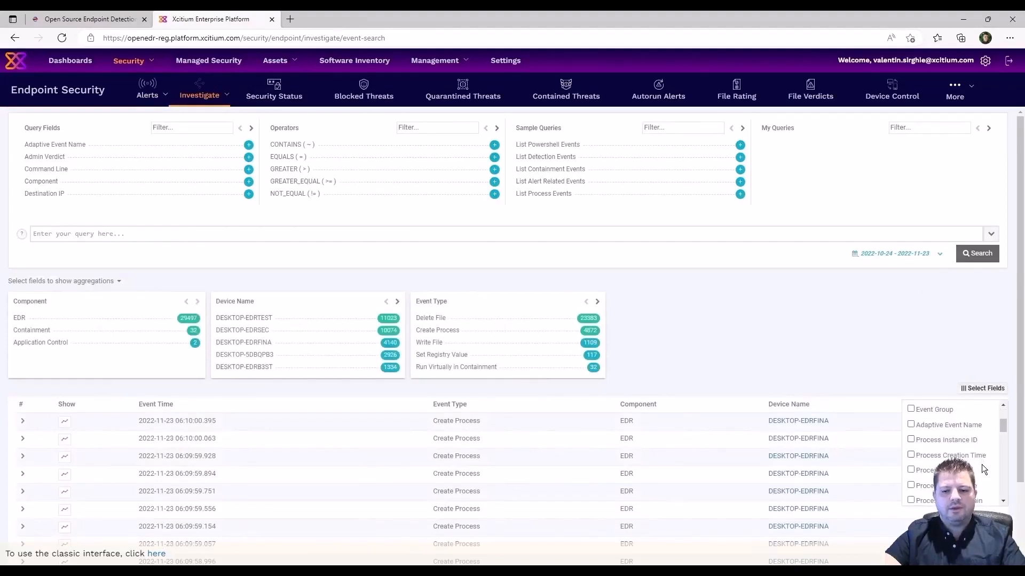
pyautogui.scroll(-4, 982, 466)
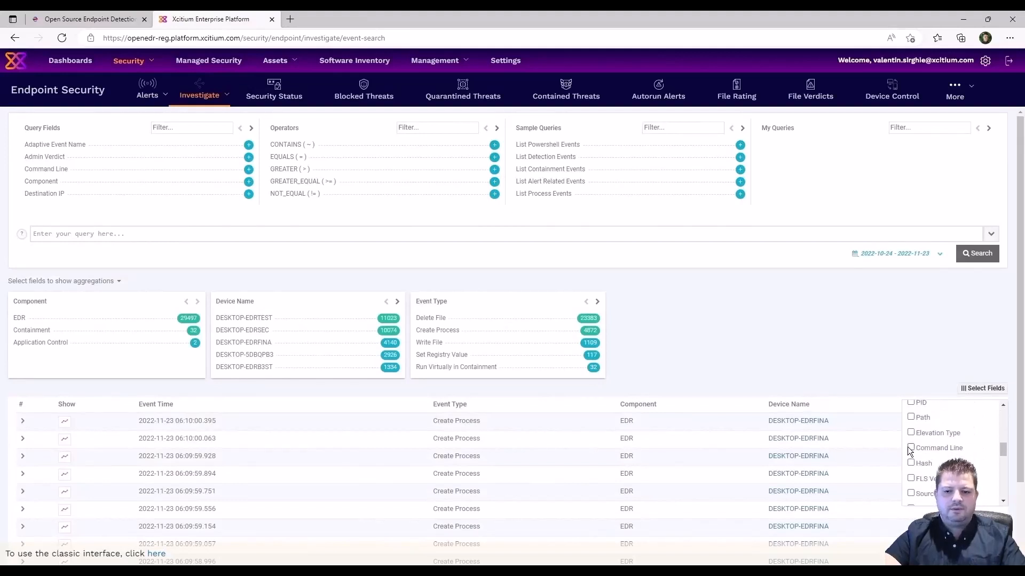
pyautogui.moveTo(1003, 450); pyautogui.dragTo(1005, 509)
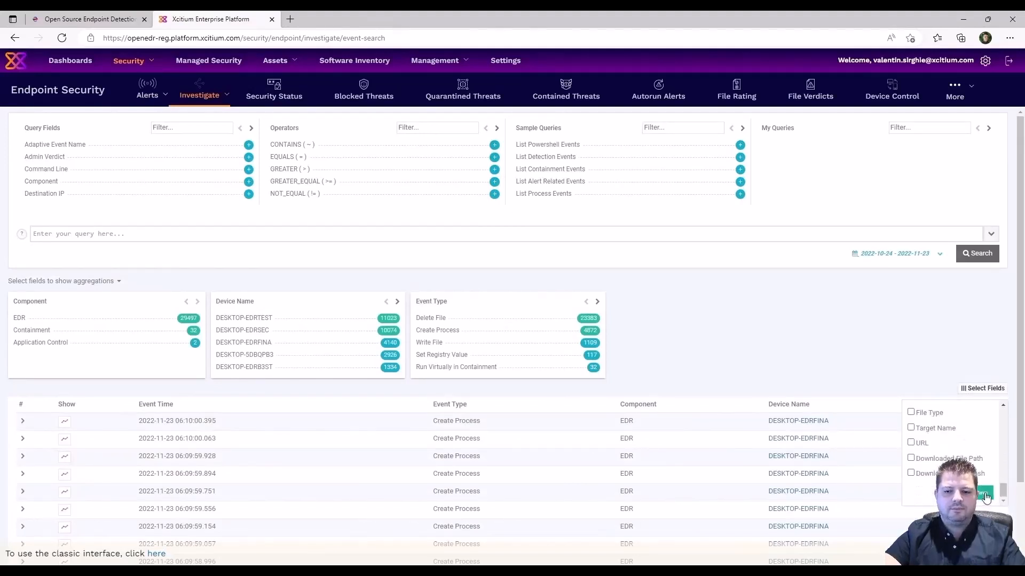
pyautogui.click(984, 492)
pyautogui.scroll(-9, 633, 365)
pyautogui.scroll(-3, 629, 367)
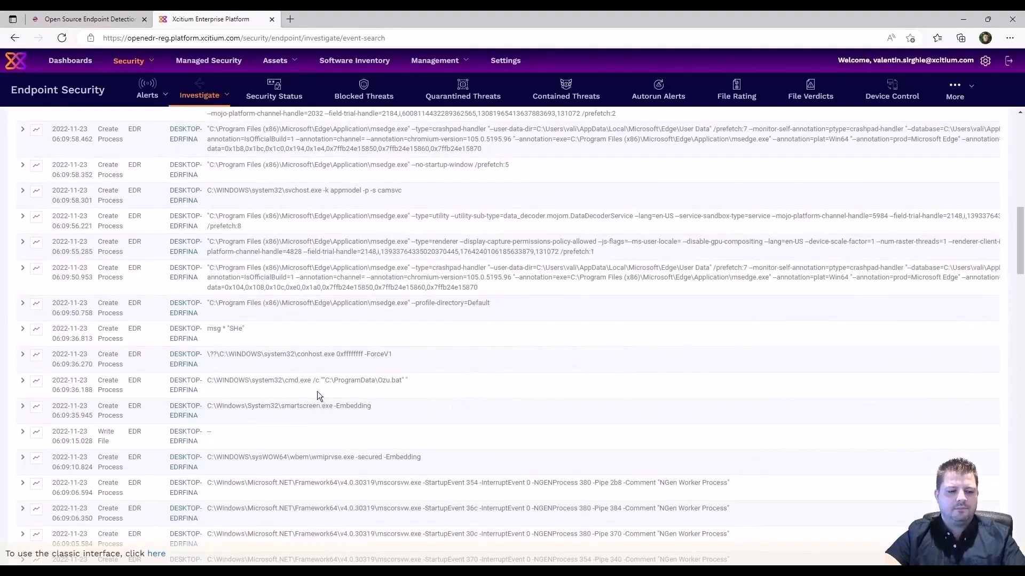
# Expand the cmd.exe /c Ozu.bat and msg * "SHe" events to view their process details.
pyautogui.moveTo(415, 380); pyautogui.dragTo(203, 380)
pyautogui.click(236, 395)
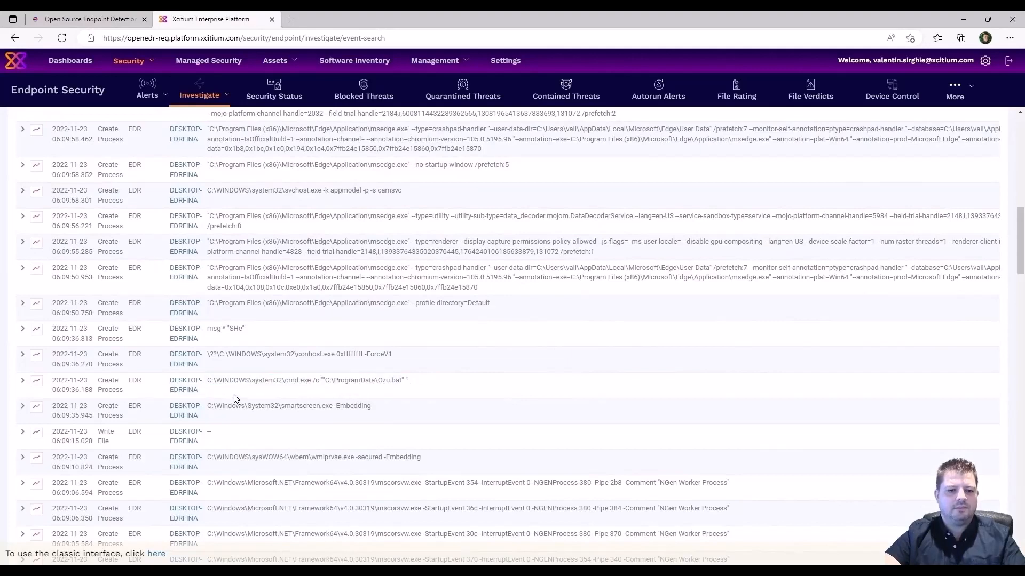
pyautogui.click(22, 381)
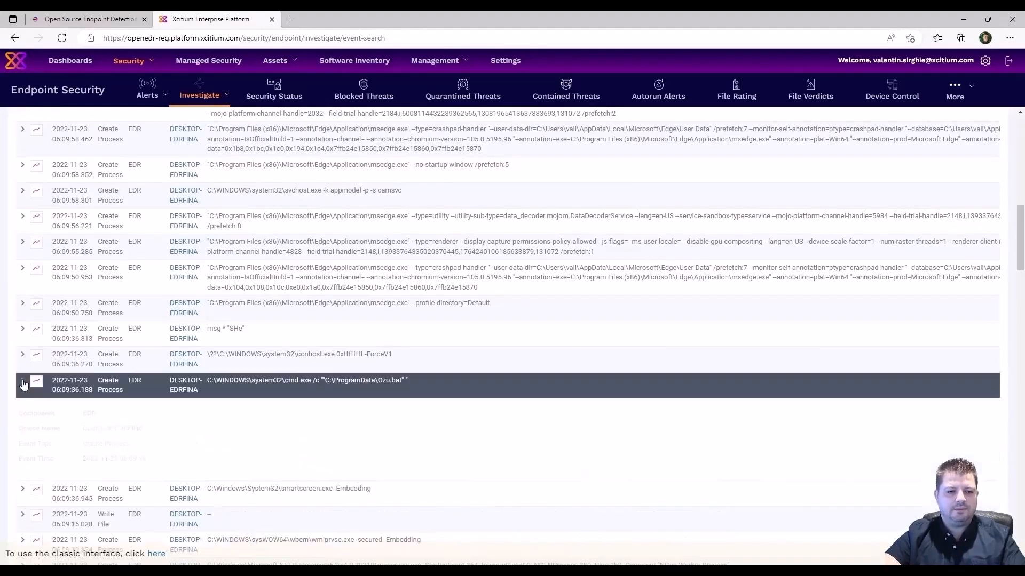
pyautogui.scroll(-4, 532, 445)
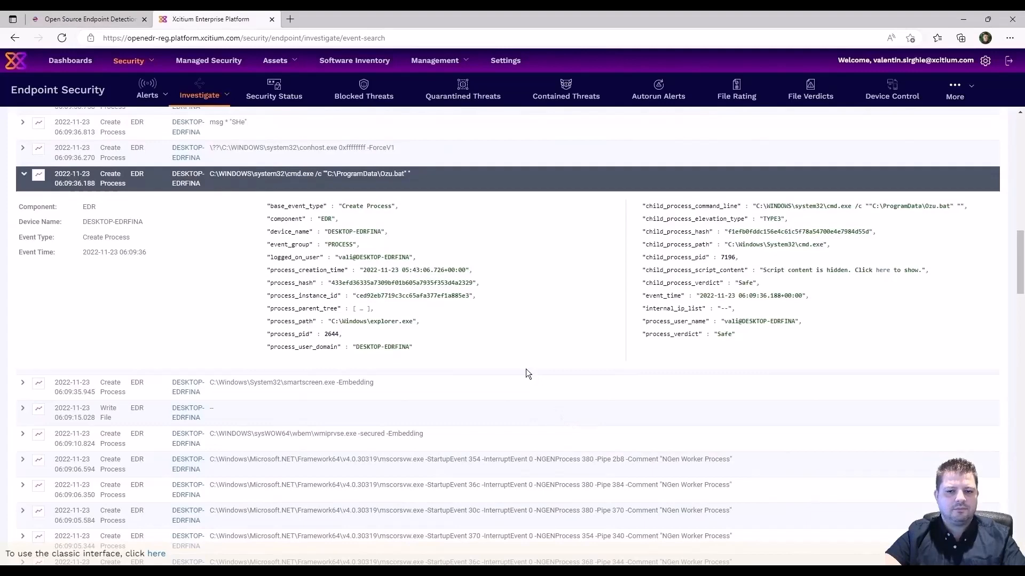
pyautogui.scroll(3, 526, 369)
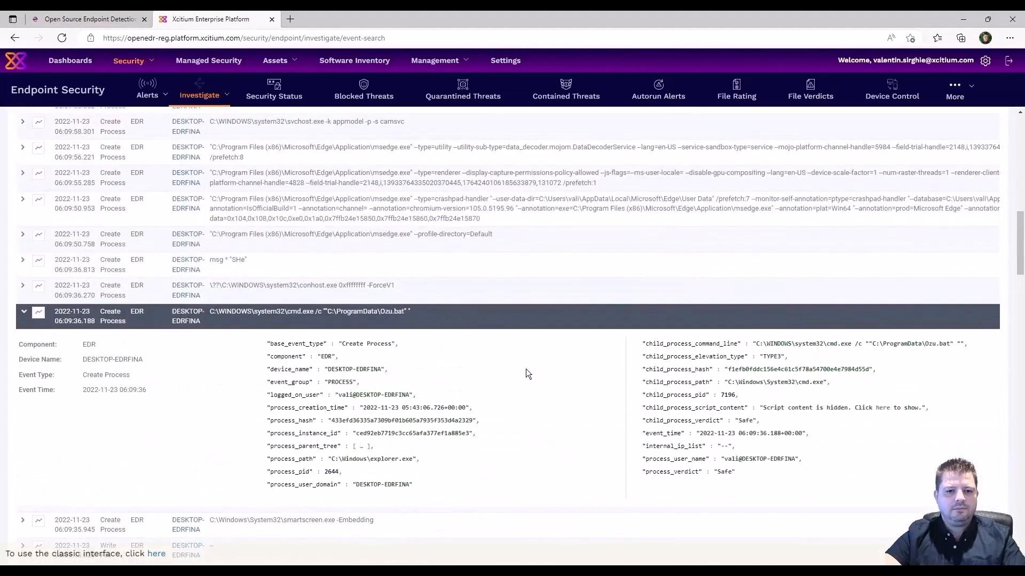
pyautogui.click(23, 262)
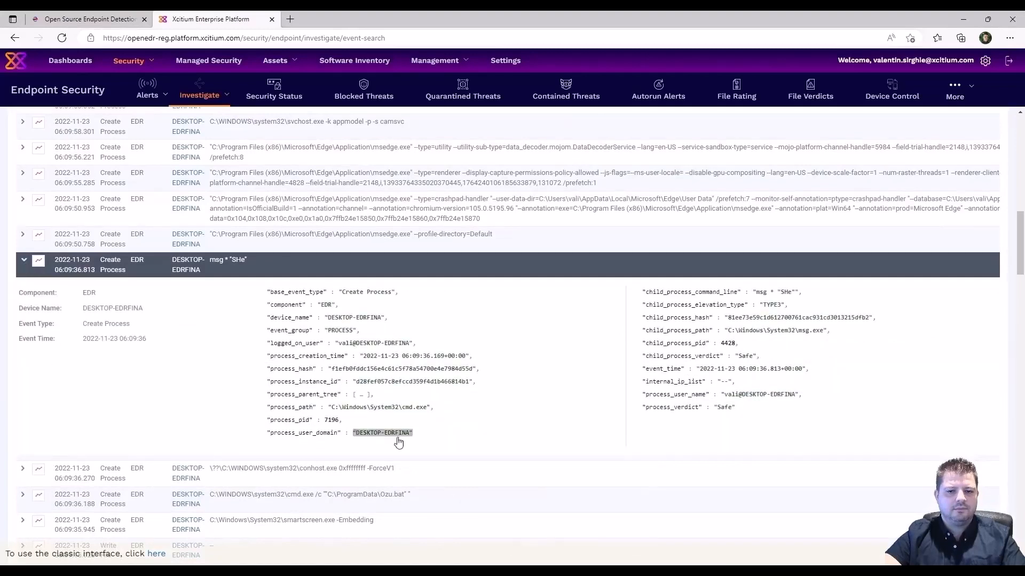
pyautogui.click(23, 497)
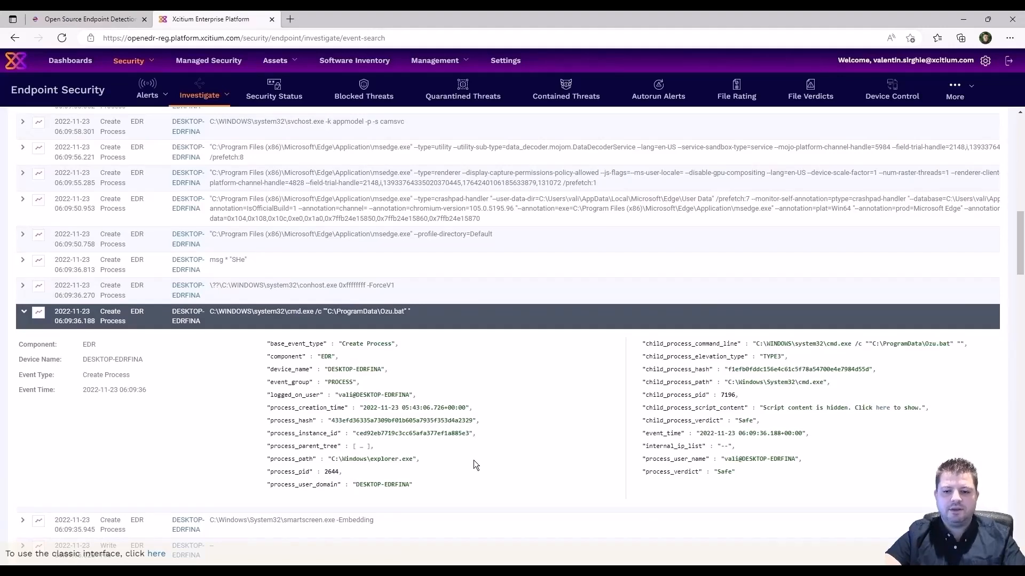
pyautogui.click(883, 409)
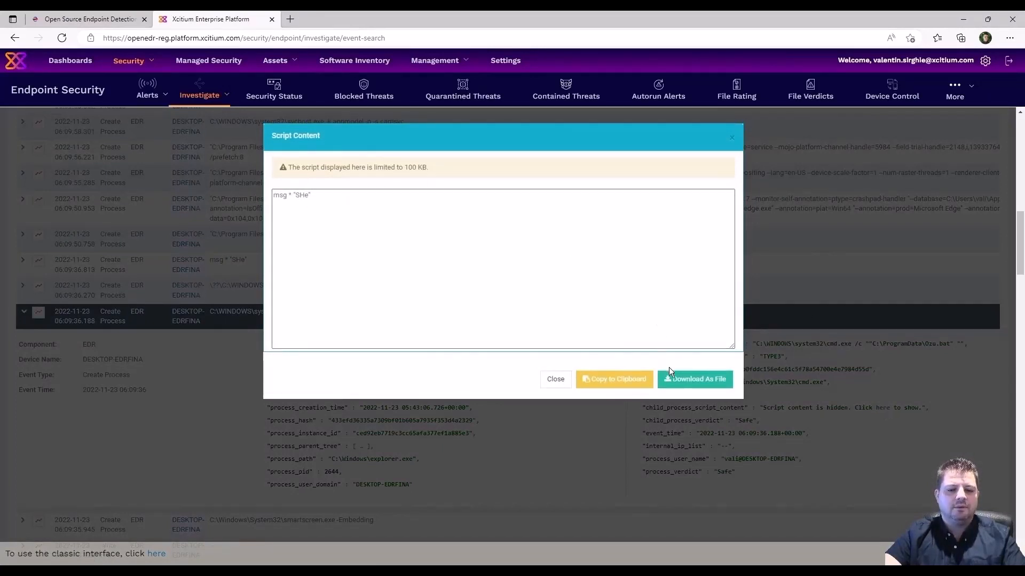
pyautogui.click(555, 380)
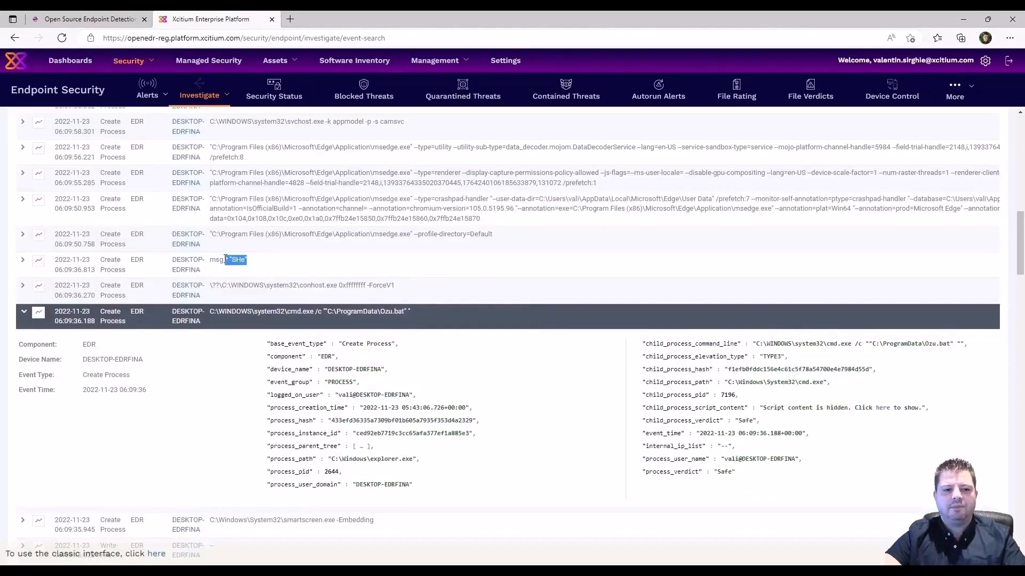
pyautogui.moveTo(226, 260); pyautogui.dragTo(210, 261)
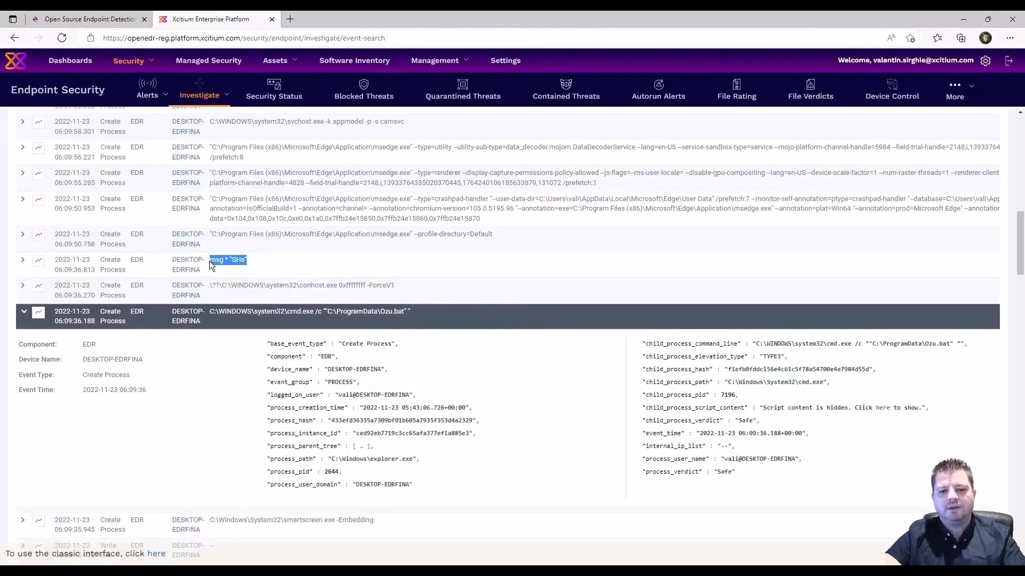
pyautogui.click(577, 427)
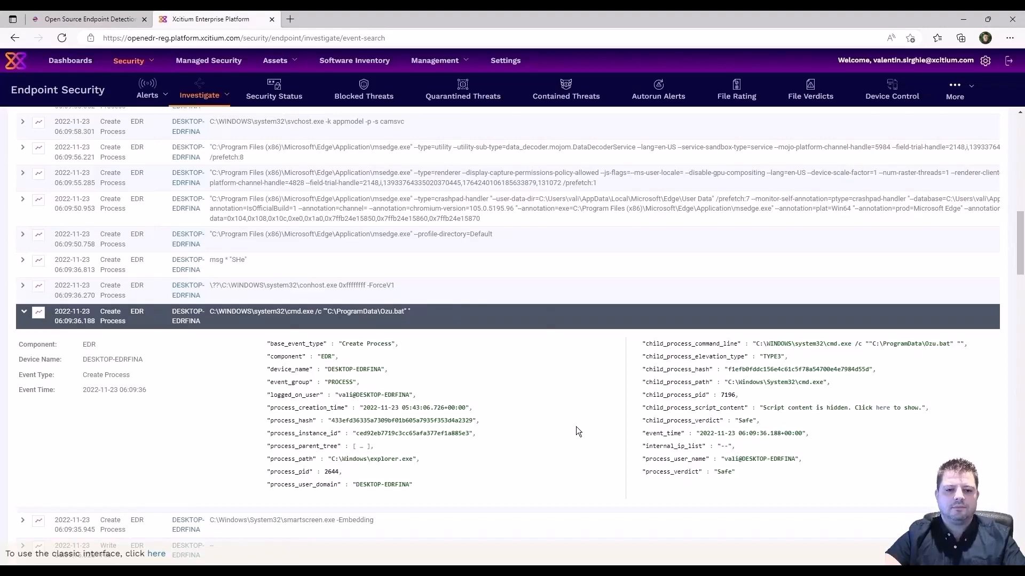
# Return to Alerts > Alert Search, then bring the VMware Remote Console window to the front.
pyautogui.moveTo(149, 97)
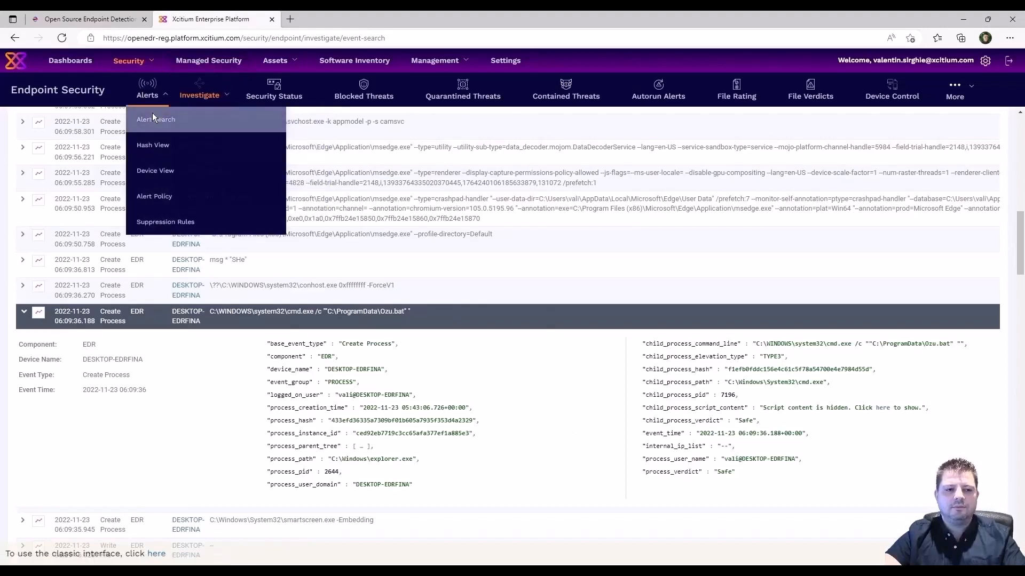
pyautogui.click(153, 117)
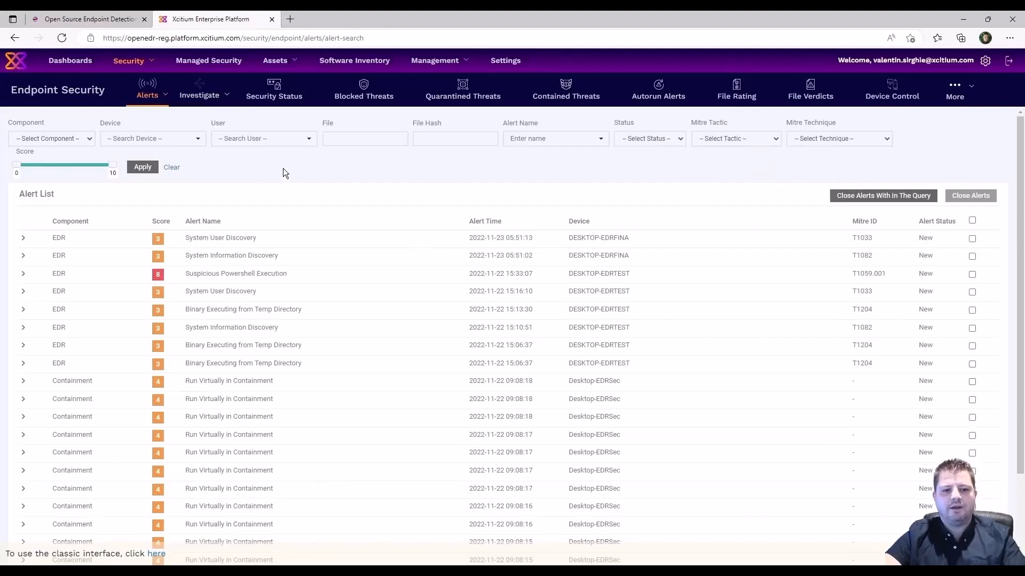
pyautogui.click(619, 567)
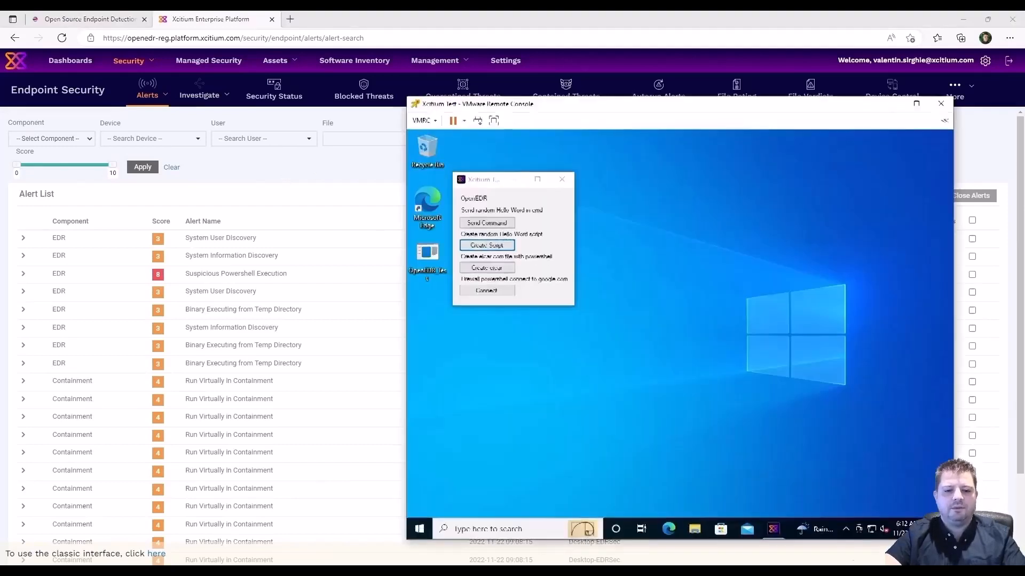
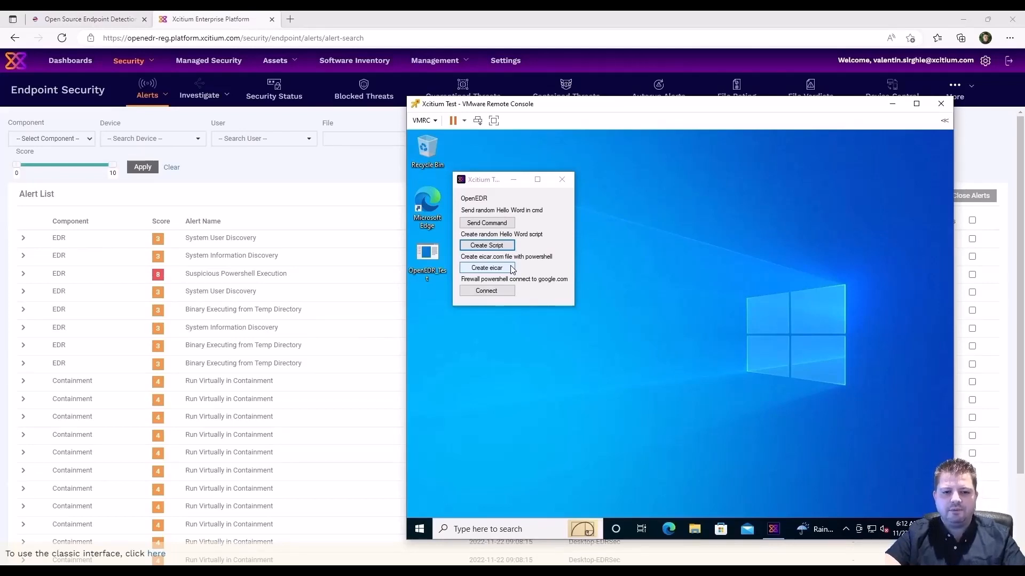
# Run the test app's Create eicar PowerShell script on the VM so Windows Security reports threats.
pyautogui.click(511, 269)
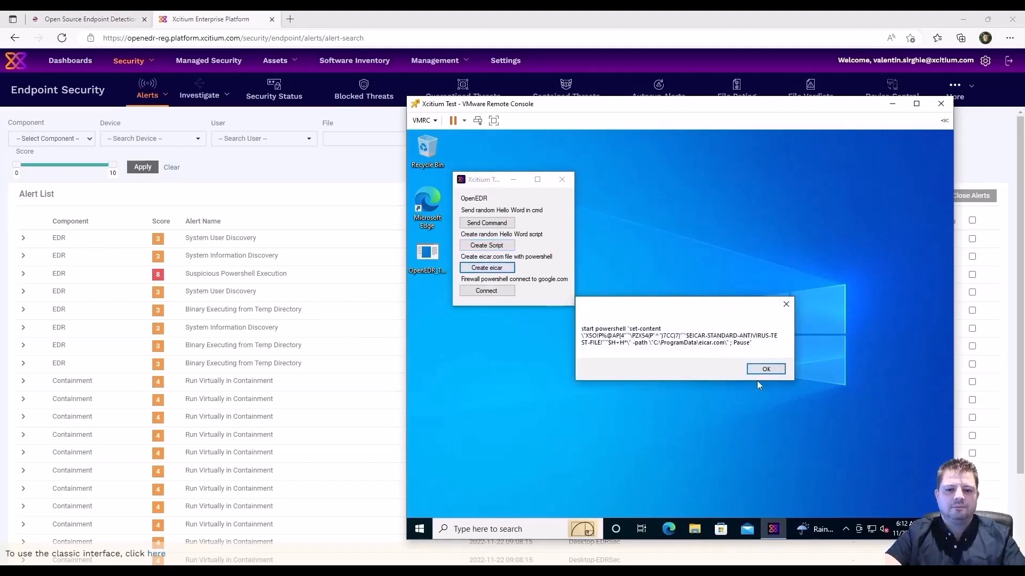
pyautogui.click(757, 369)
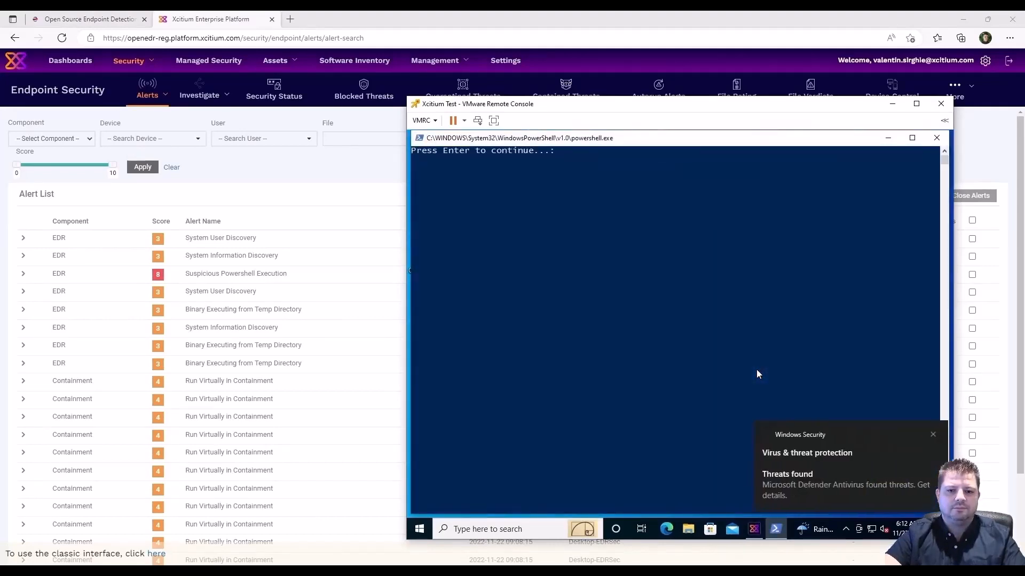
pyautogui.press('Return')
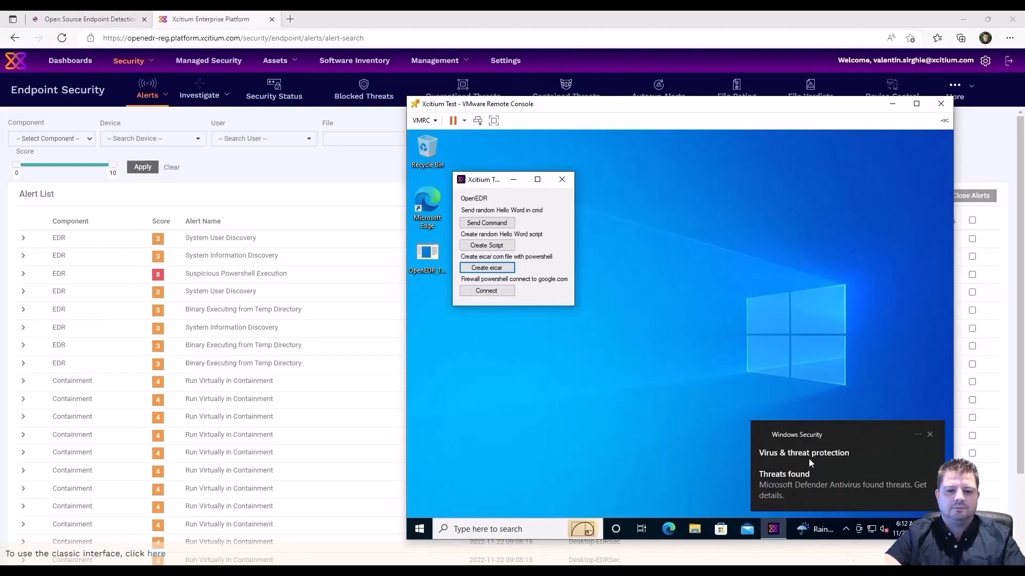
pyautogui.click(662, 394)
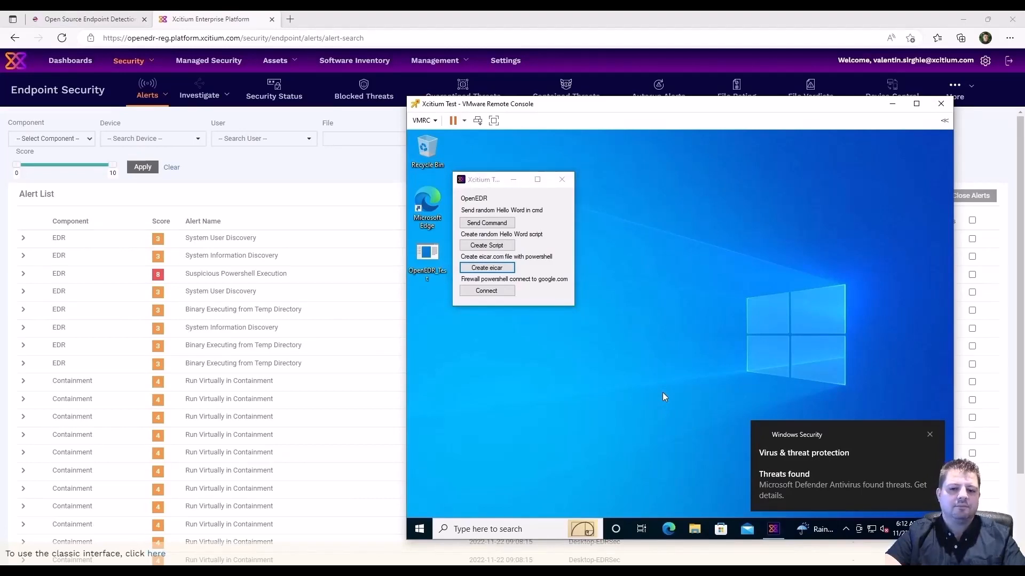
# Return to the Xcitium browser page and go to Investigate > Event Search.
pyautogui.click(341, 17)
pyautogui.moveTo(198, 93)
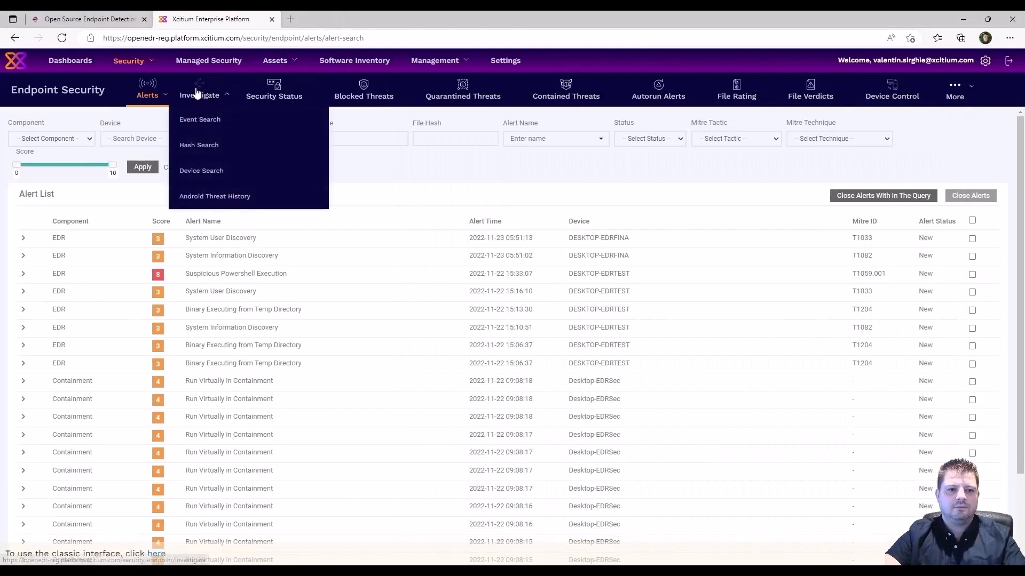
pyautogui.click(199, 118)
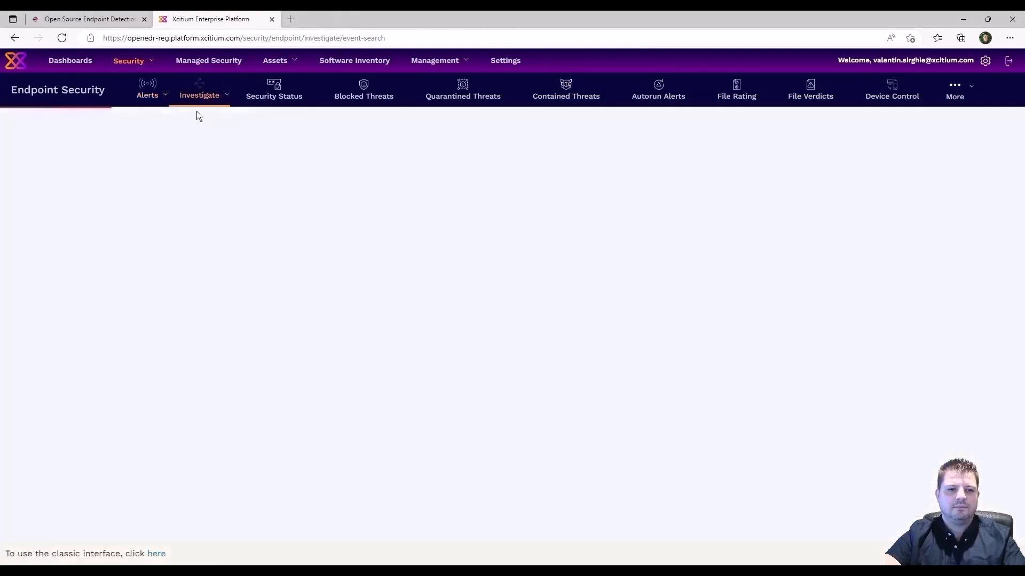
pyautogui.moveTo(148, 91)
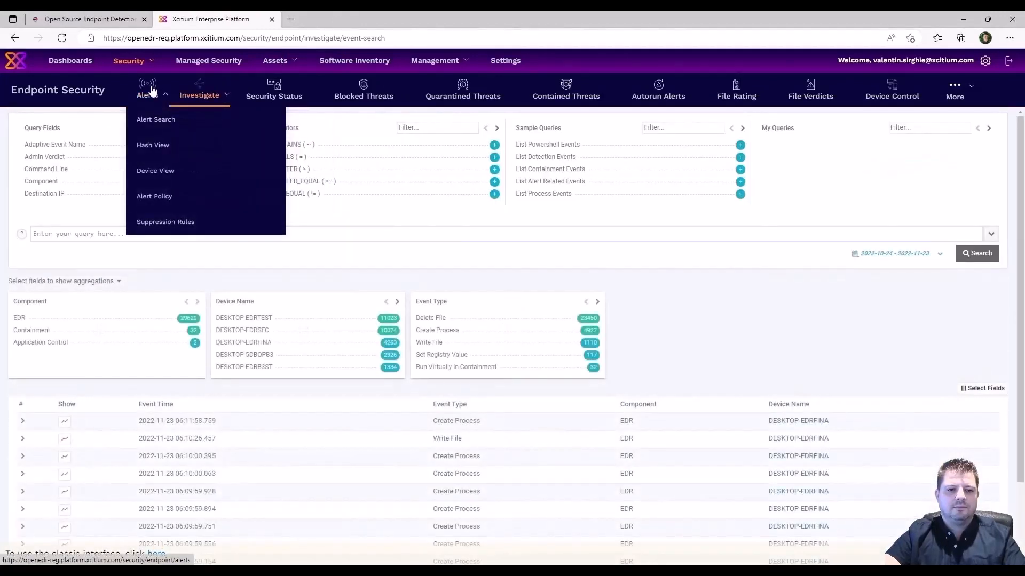
pyautogui.click(169, 120)
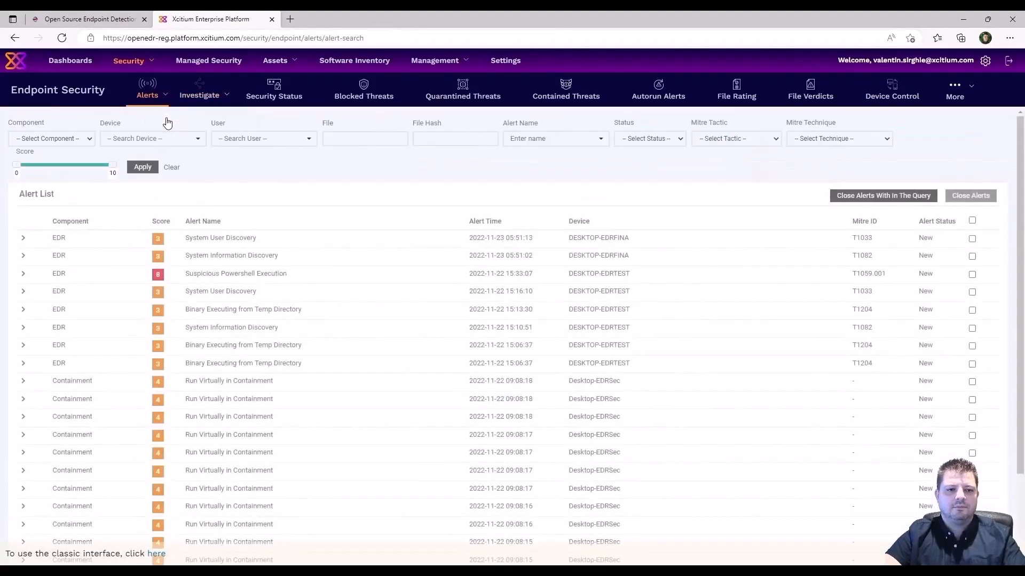
pyautogui.moveTo(199, 98)
pyautogui.click(206, 121)
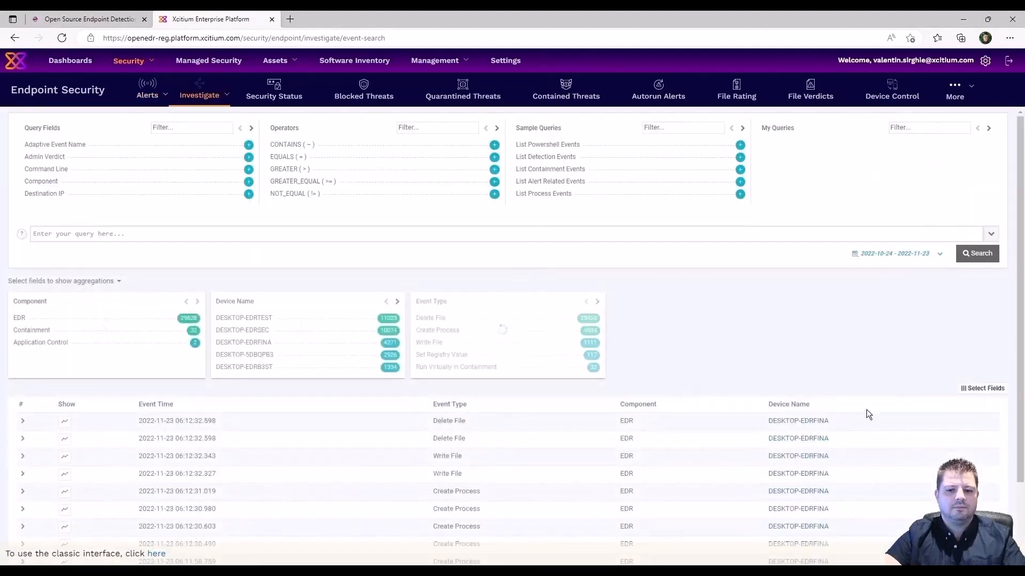
# Tick Command Line in Select Fields and save it as an event table column.
pyautogui.click(986, 389)
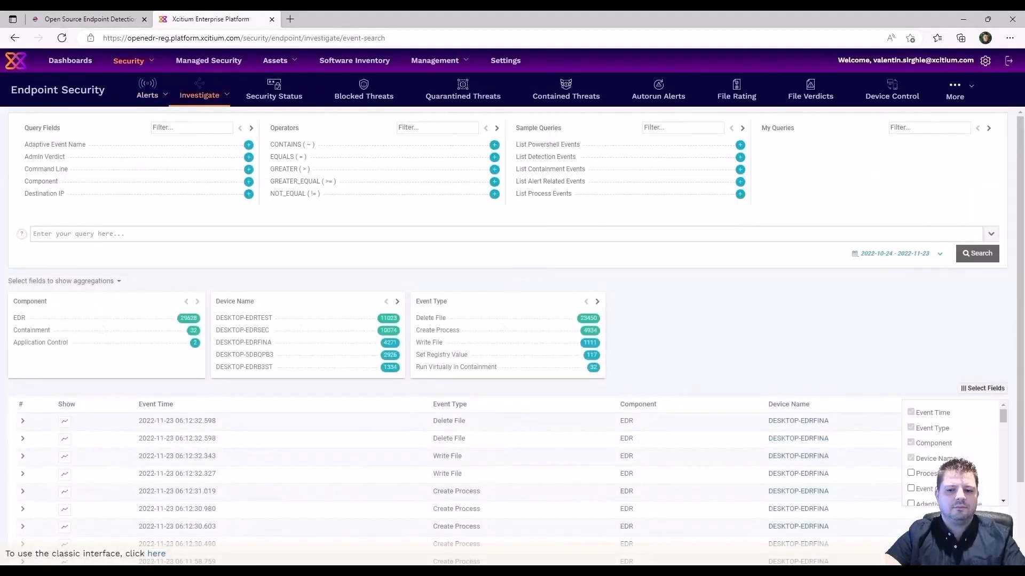
pyautogui.scroll(-3, 976, 459)
pyautogui.scroll(-5, 976, 459)
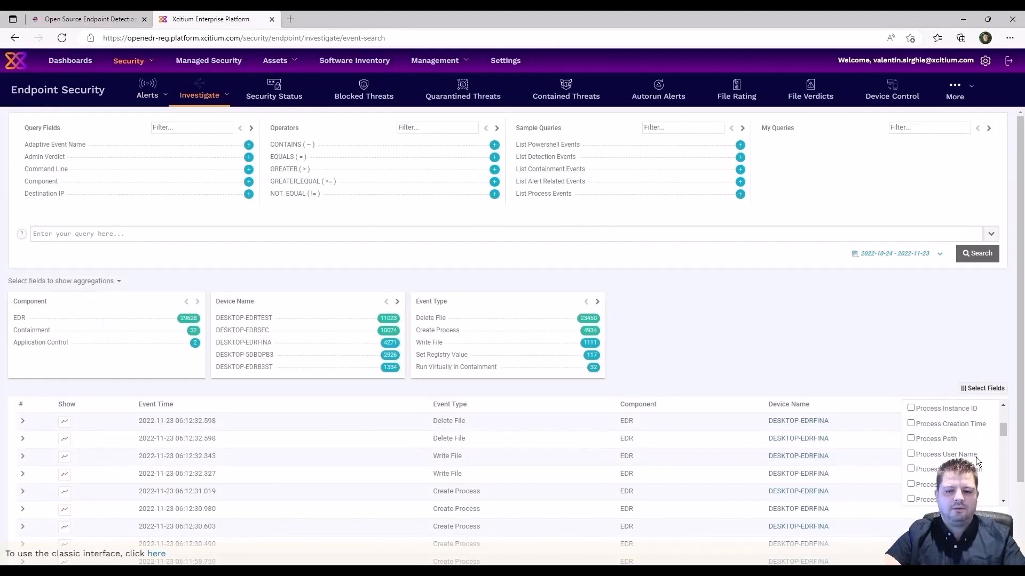
pyautogui.scroll(-3, 979, 461)
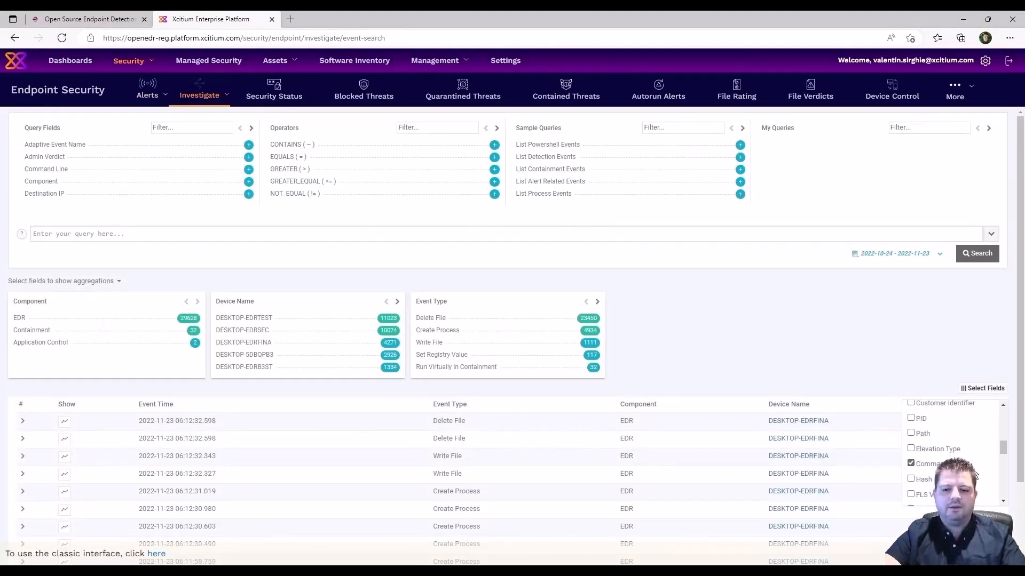
pyautogui.scroll(-5, 977, 461)
pyautogui.scroll(-2, 981, 476)
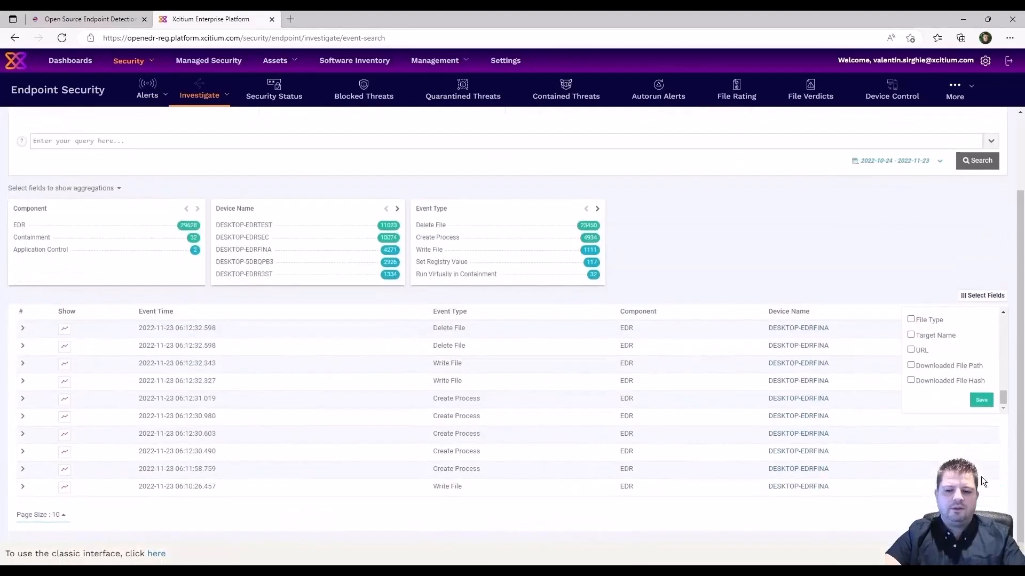
pyautogui.click(978, 401)
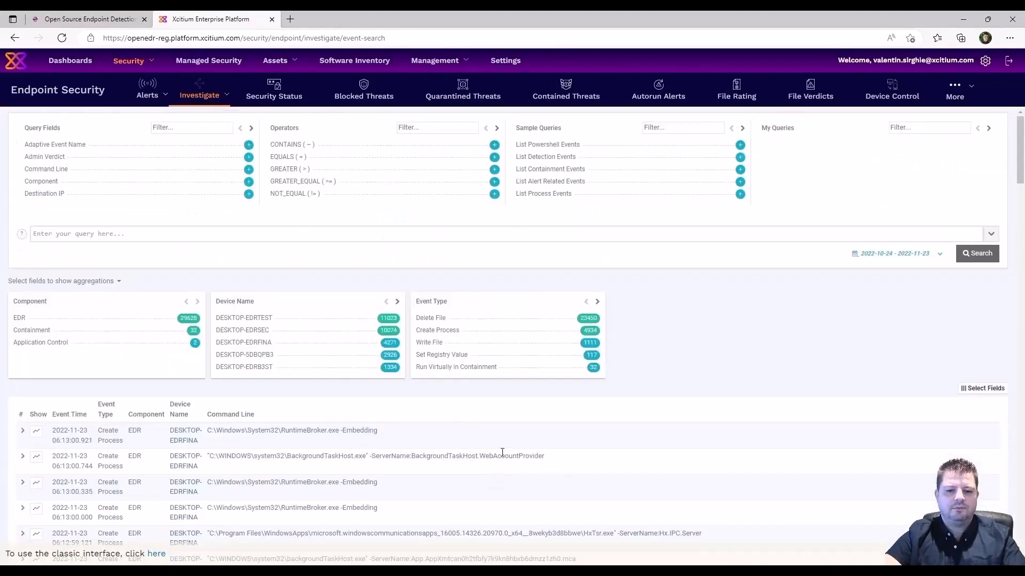
# Inspect the EICAR powershell set-content event's details, then go to Alerts > Alert Search.
pyautogui.scroll(-10, 551, 433)
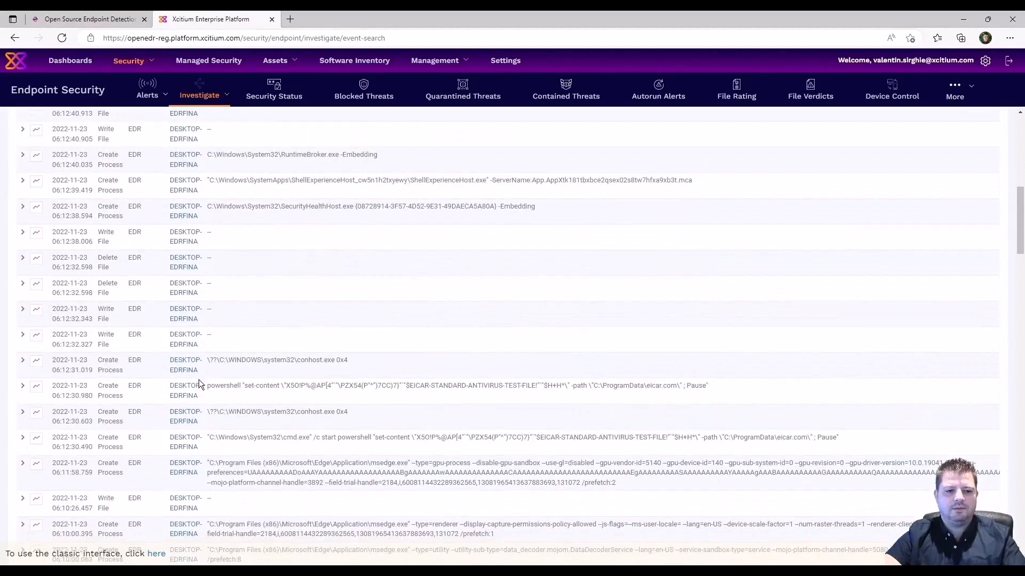
pyautogui.click(25, 386)
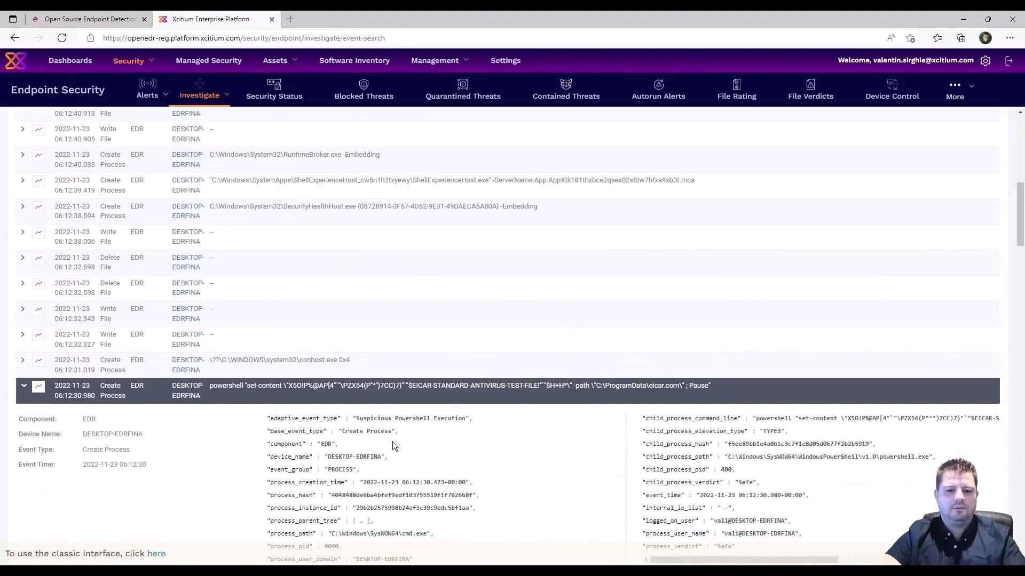
pyautogui.scroll(-1, 808, 435)
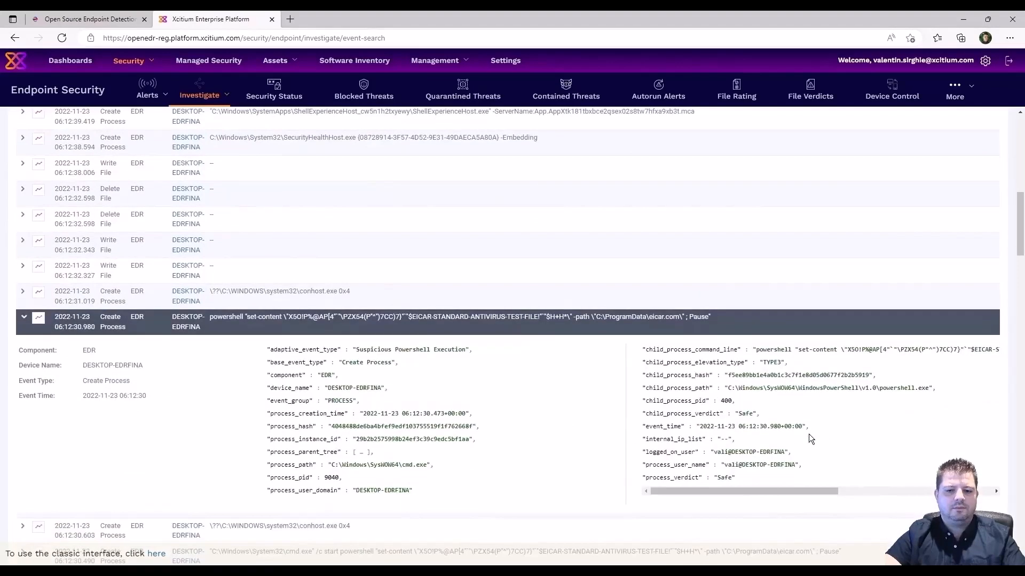
pyautogui.moveTo(766, 490); pyautogui.dragTo(716, 492)
pyautogui.scroll(3, 503, 465)
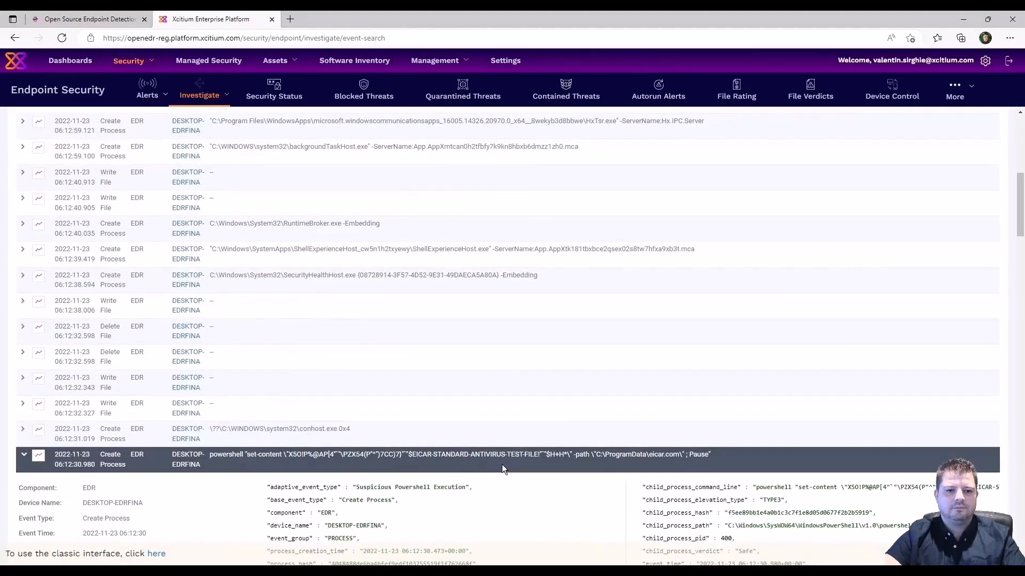
pyautogui.moveTo(148, 92)
pyautogui.click(158, 119)
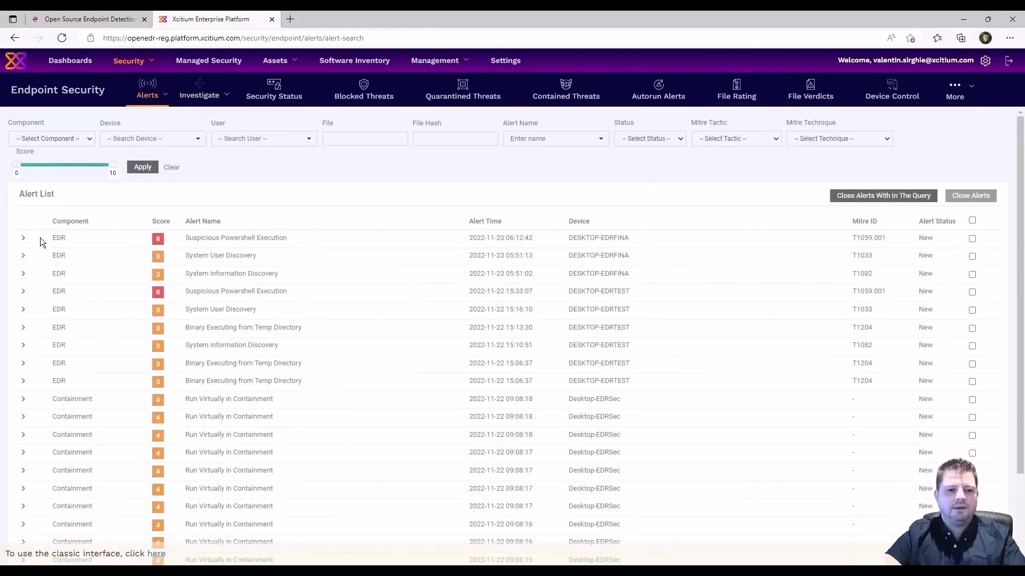
# Review the Suspicious Powershell Execution alert's EICAR command line and T1059.001 technique, then return to Investigate.
pyautogui.click(24, 241)
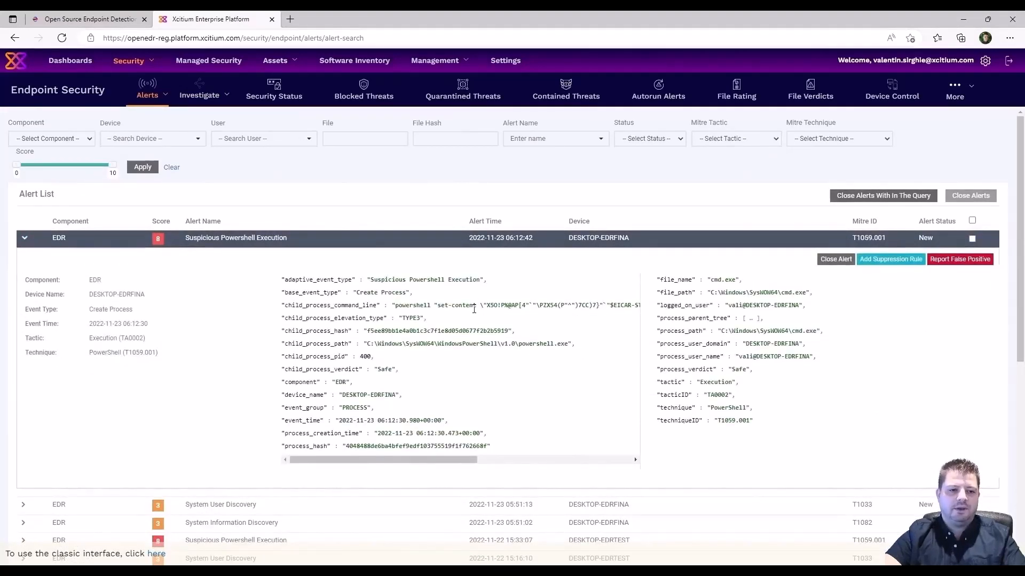
pyautogui.doubleClick(438, 332)
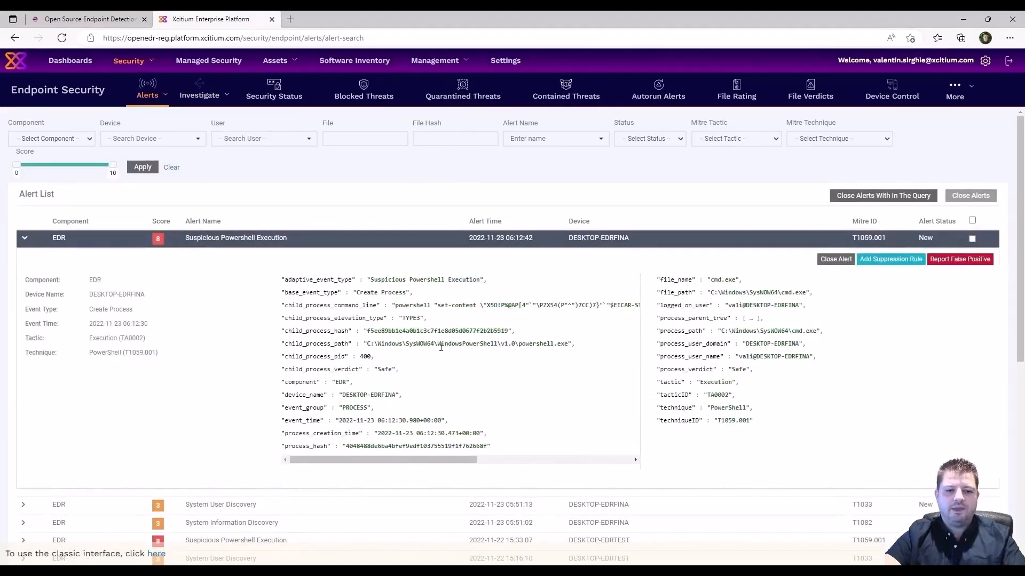
pyautogui.moveTo(428, 460); pyautogui.dragTo(379, 459)
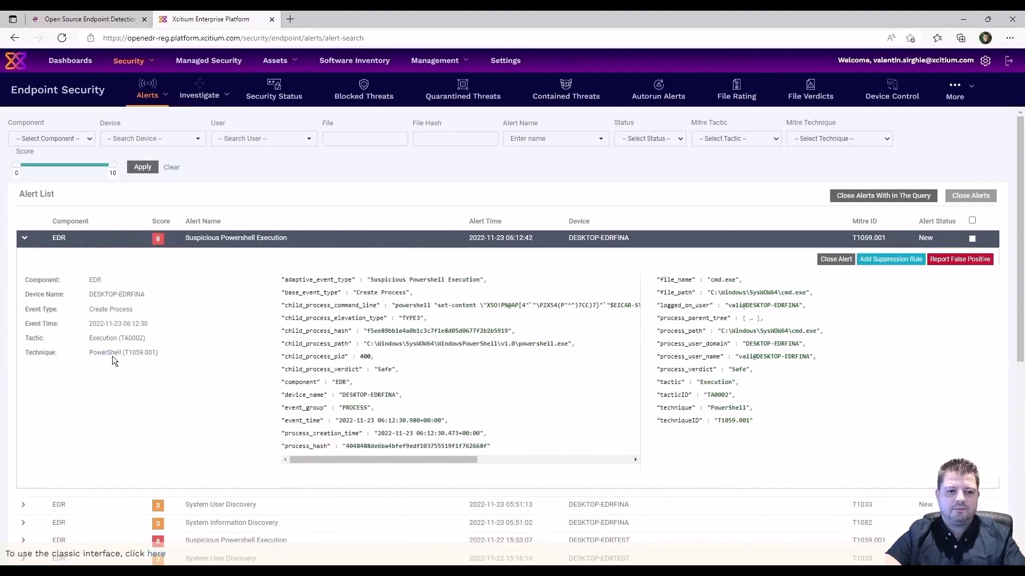
pyautogui.moveTo(113, 354)
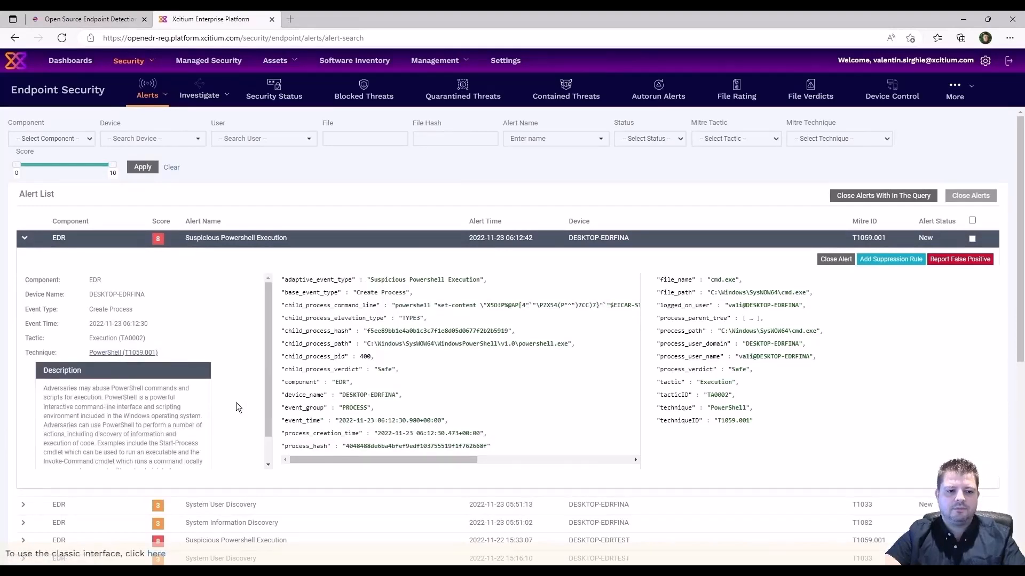
pyautogui.moveTo(265, 401); pyautogui.dragTo(263, 428)
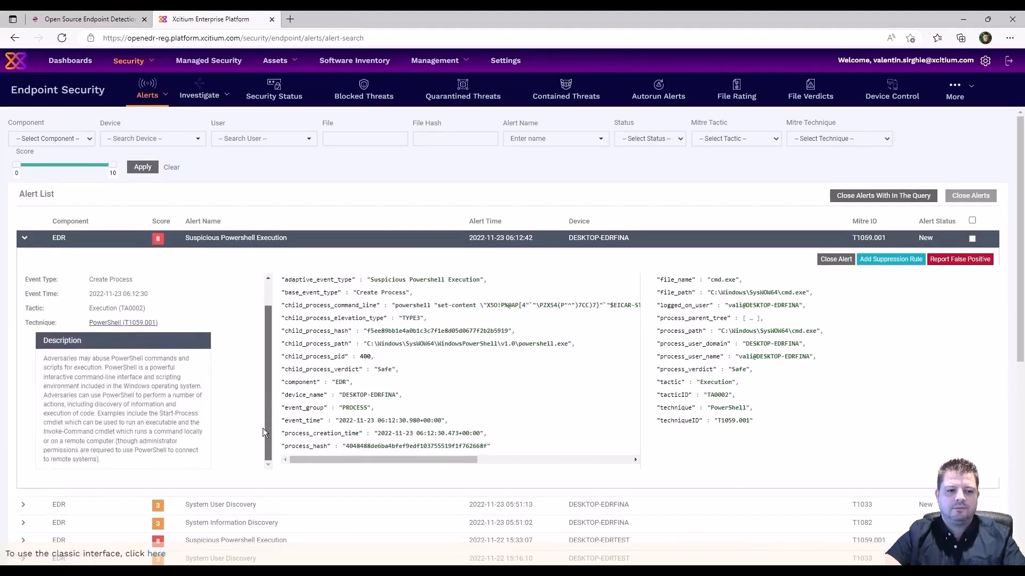
pyautogui.click(199, 95)
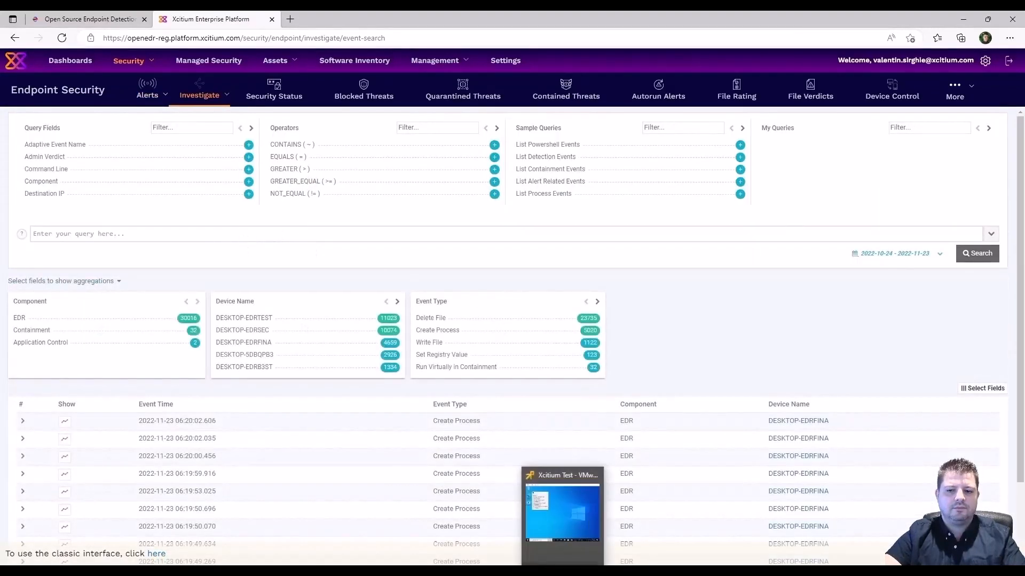
# Run the test app's Connect script so PowerShell fetches google.com, then return to the browser.
pyautogui.click(563, 507)
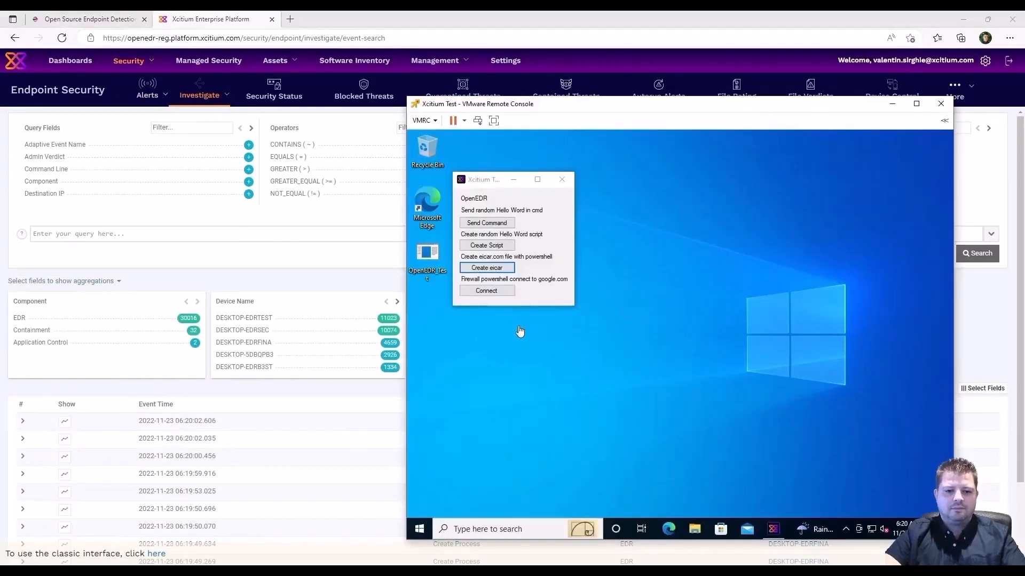
pyautogui.click(486, 291)
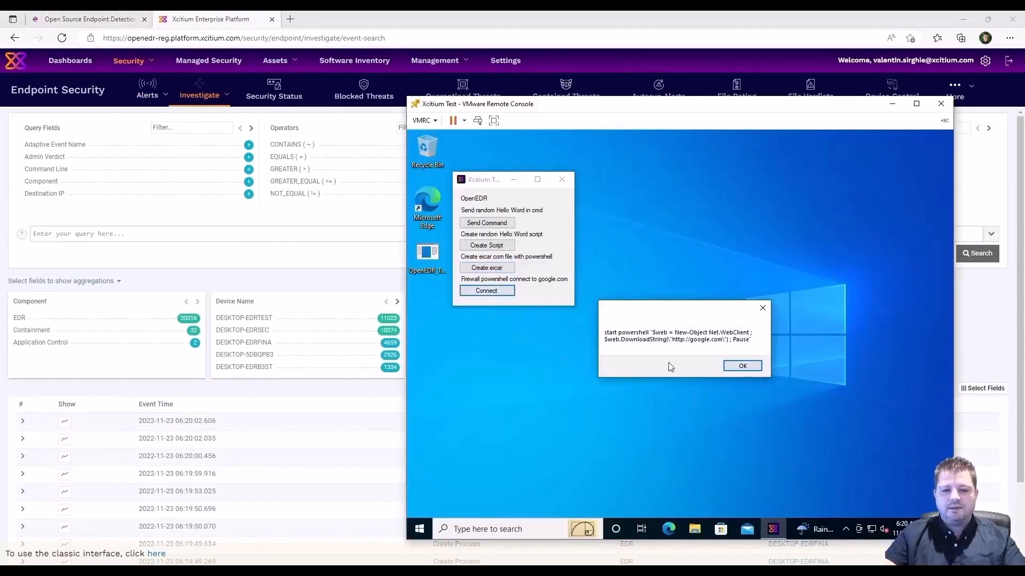
pyautogui.click(742, 366)
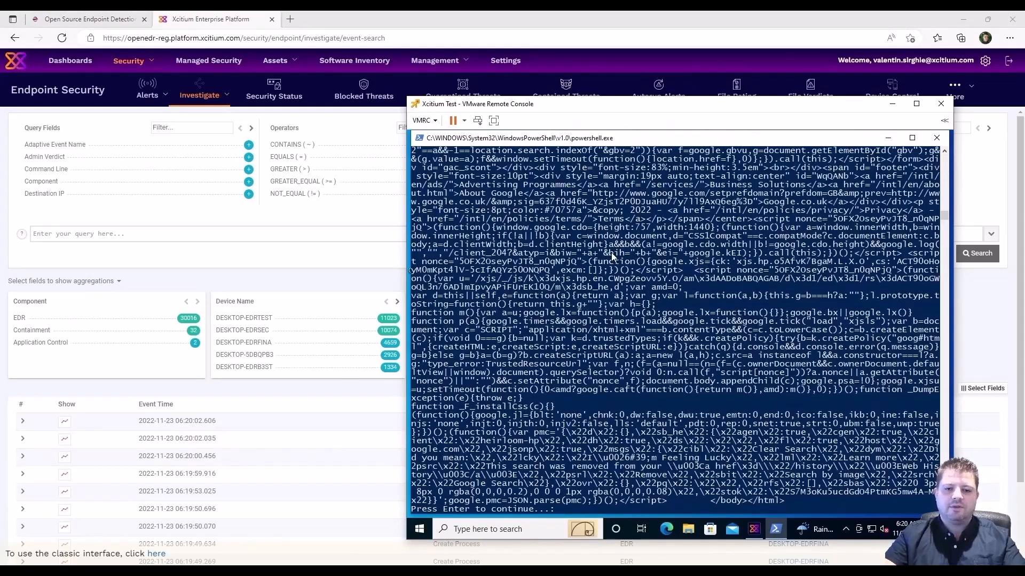
pyautogui.press('Return')
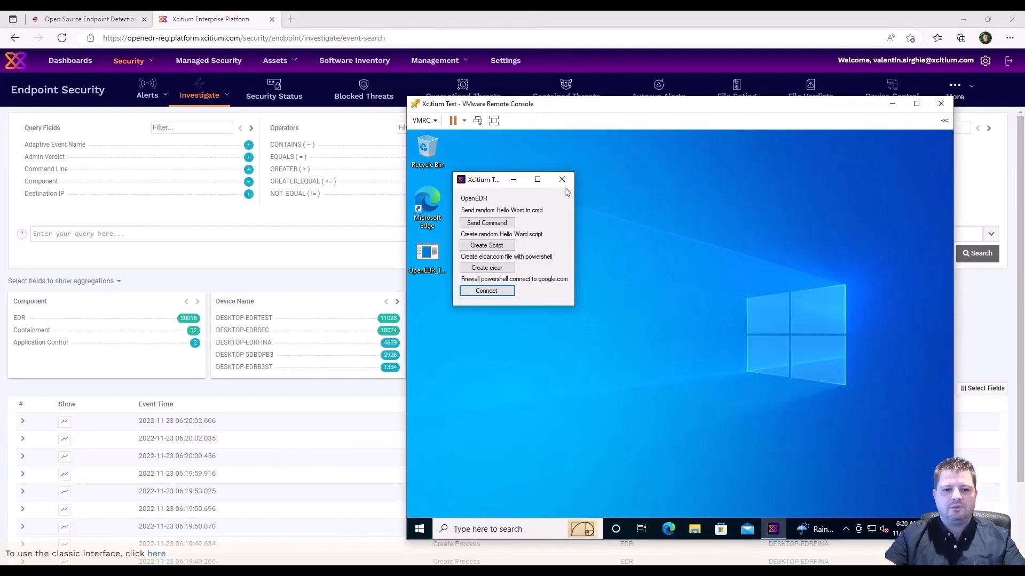
pyautogui.click(538, 20)
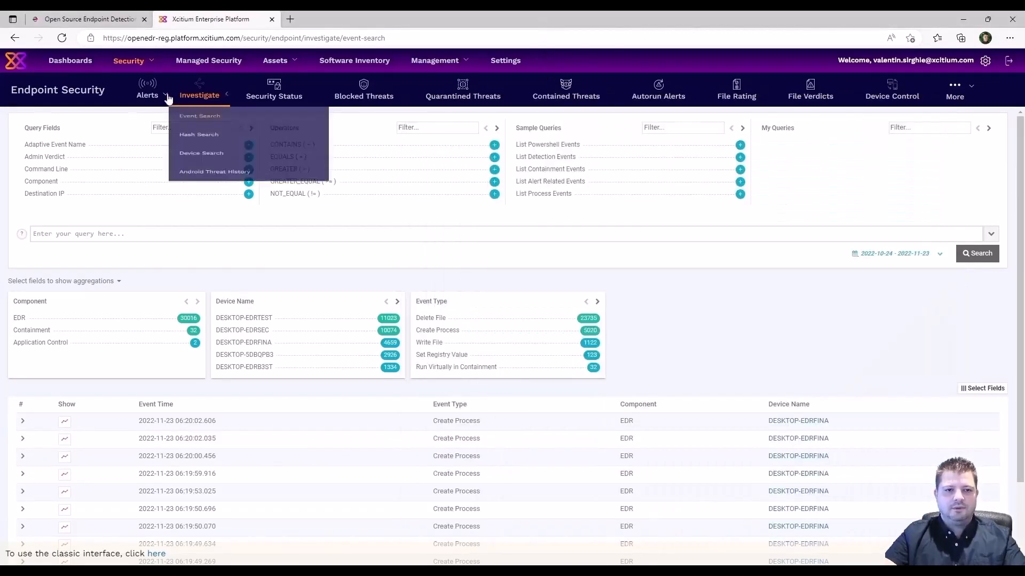
# Go back to Event Search and re-add the Command Line column through Select Fields.
pyautogui.click(159, 118)
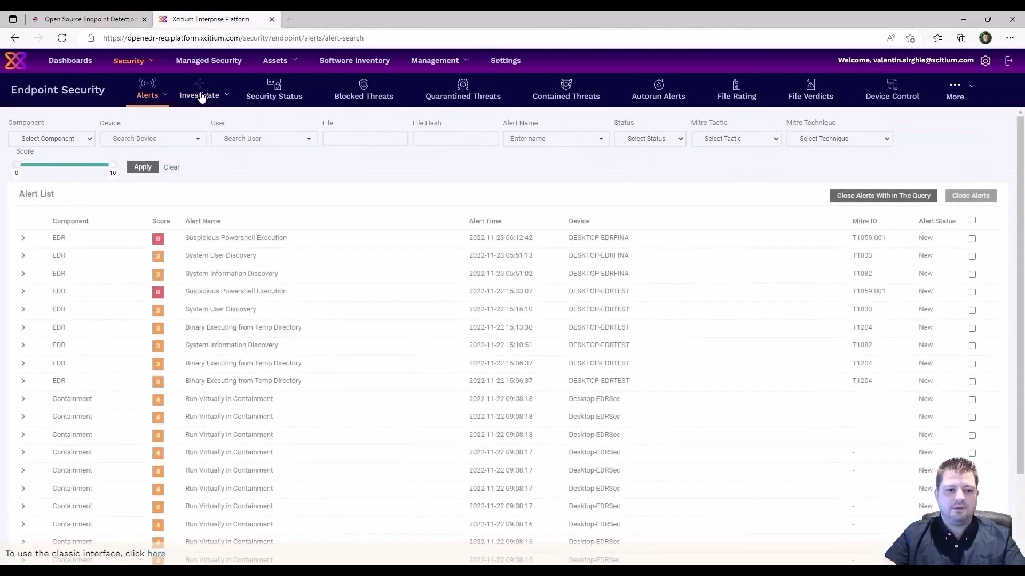
pyautogui.click(200, 96)
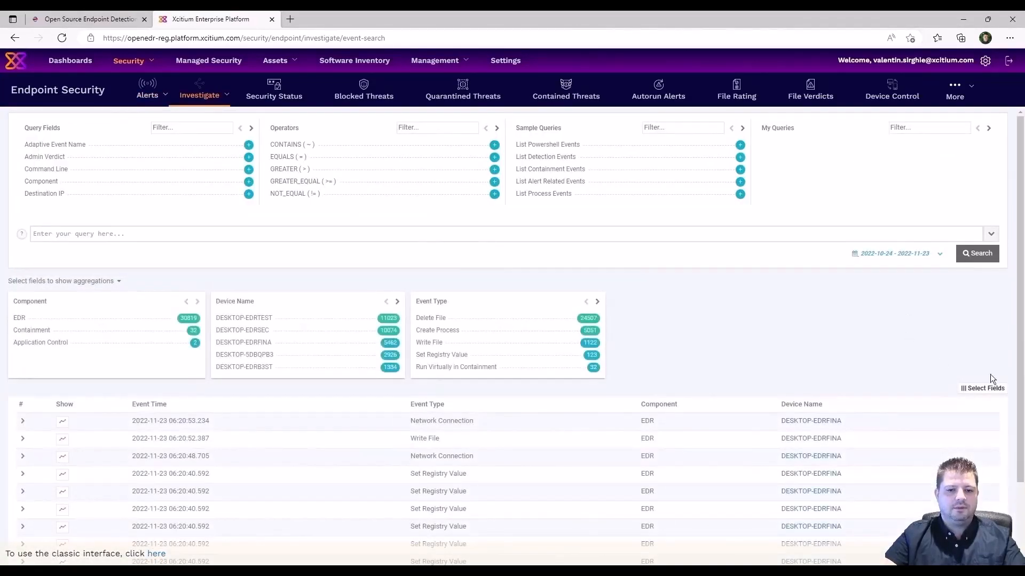
pyautogui.click(987, 389)
pyautogui.scroll(-3, 931, 466)
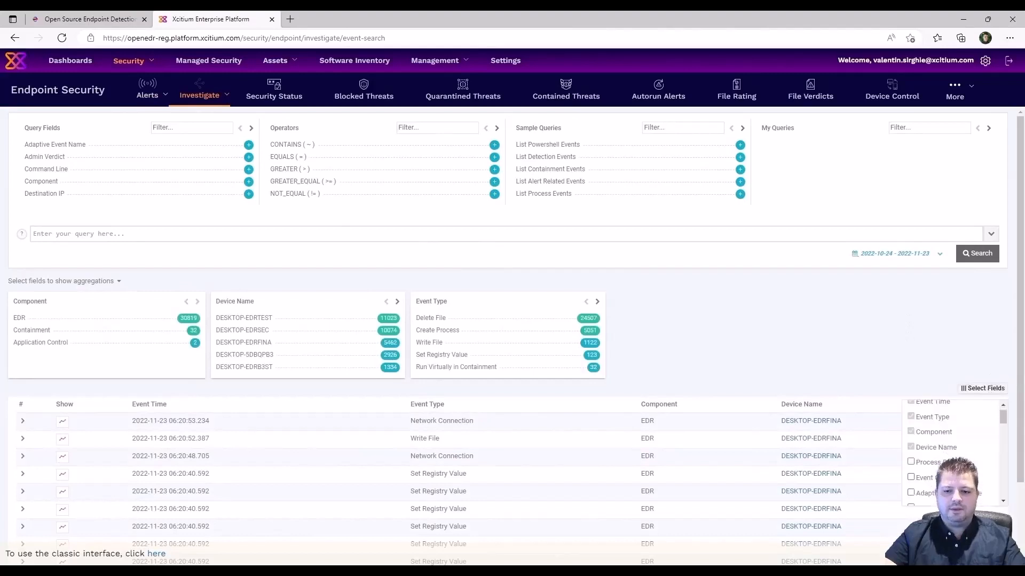
pyautogui.scroll(-3, 956, 459)
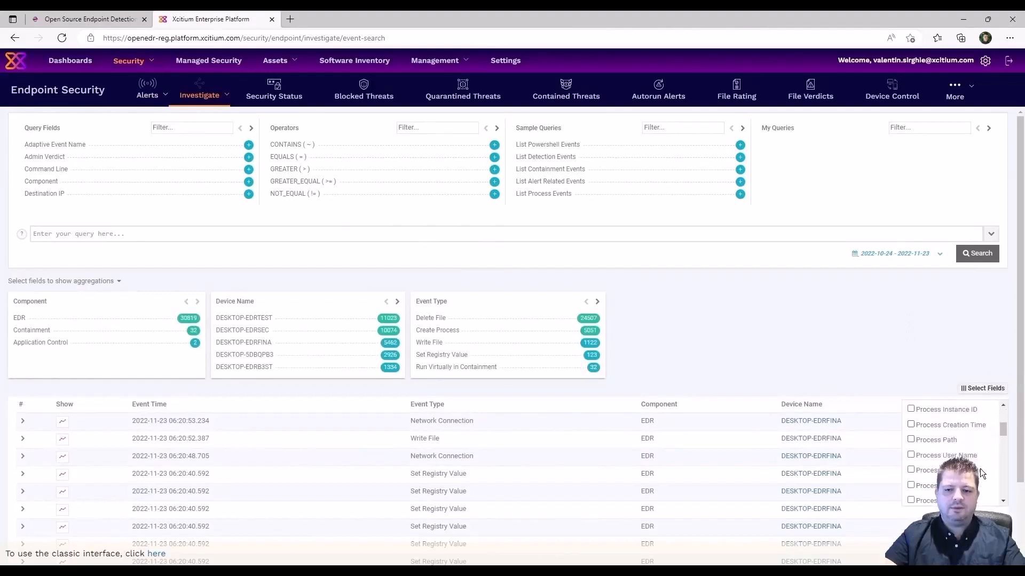
pyautogui.scroll(-3, 950, 453)
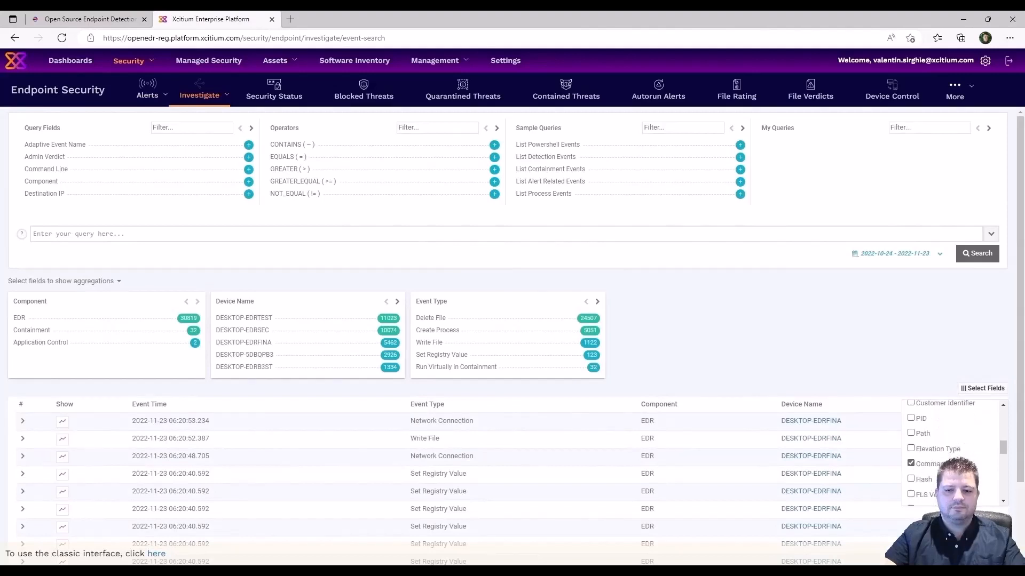
pyautogui.scroll(-5, 950, 470)
pyautogui.scroll(-1, 984, 483)
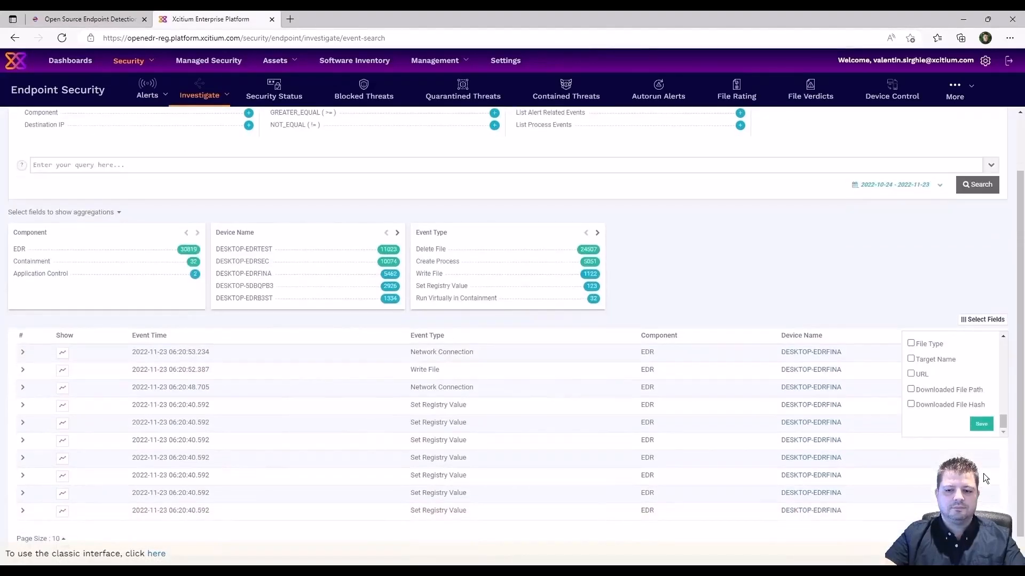
pyautogui.click(985, 423)
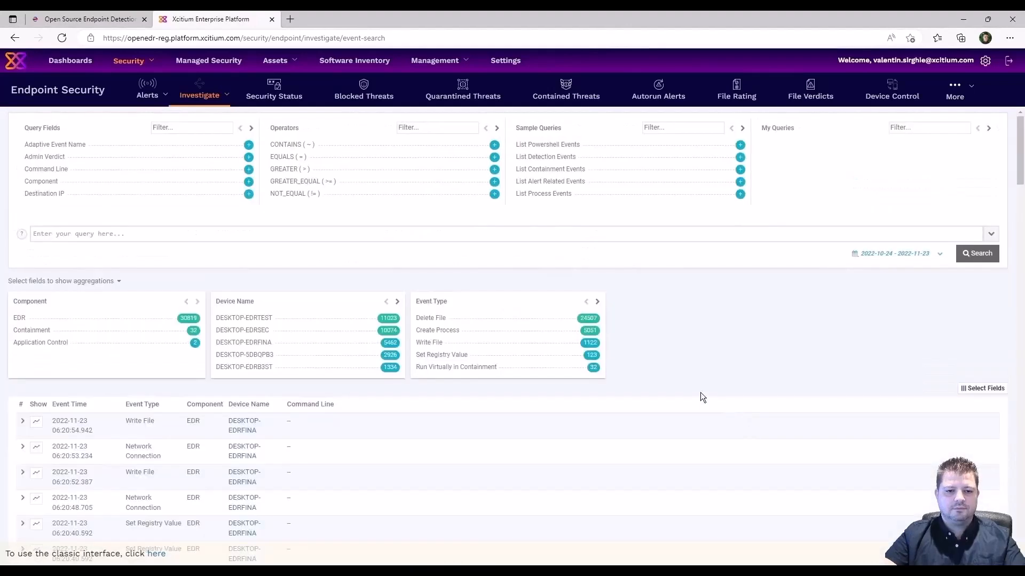
# Expand the powershell Create Process event and review its details.
pyautogui.scroll(-15, 427, 420)
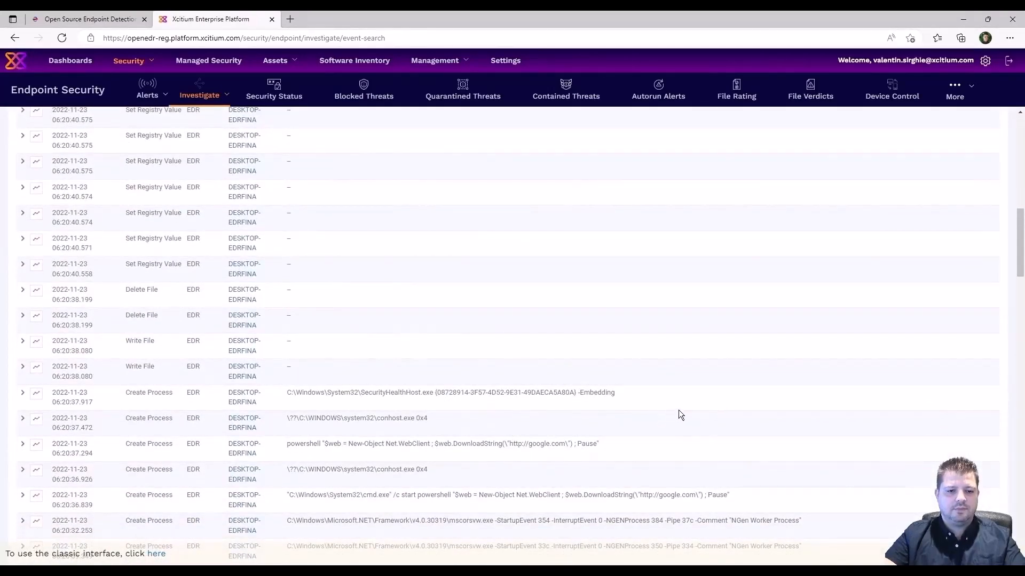
pyautogui.scroll(-3, 716, 405)
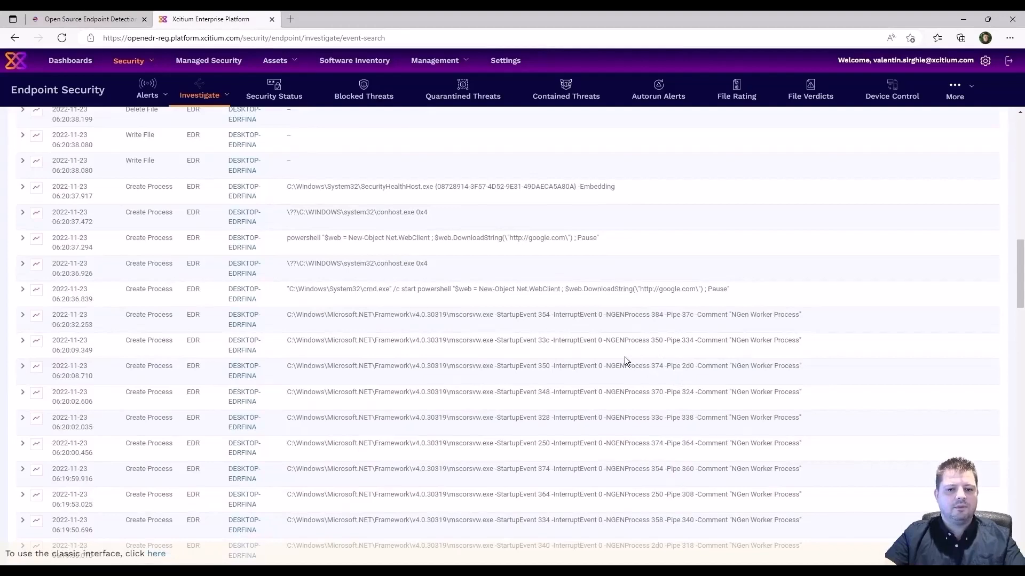
pyautogui.scroll(3, 454, 363)
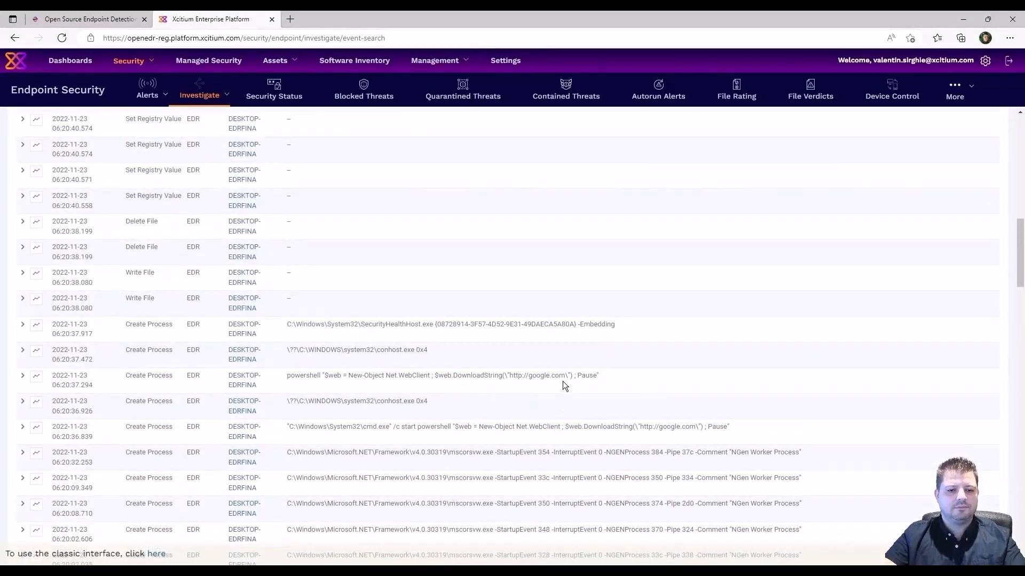
pyautogui.click(22, 377)
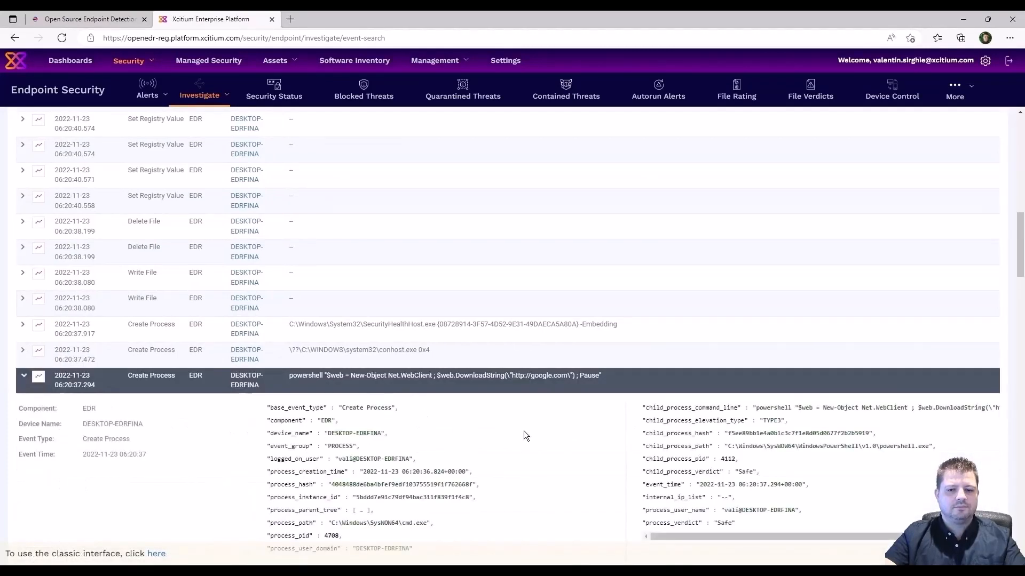
pyautogui.scroll(-1, 520, 430)
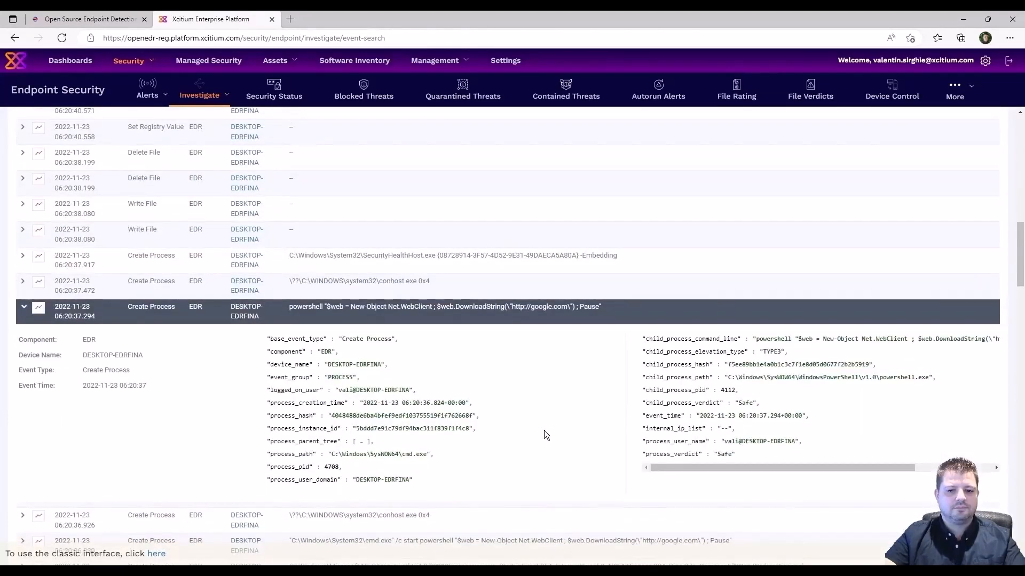
pyautogui.moveTo(726, 468); pyautogui.dragTo(676, 470)
# Expand the cmd.exe Create Process event and start a new query on its process_hash.
pyautogui.scroll(-1, 490, 411)
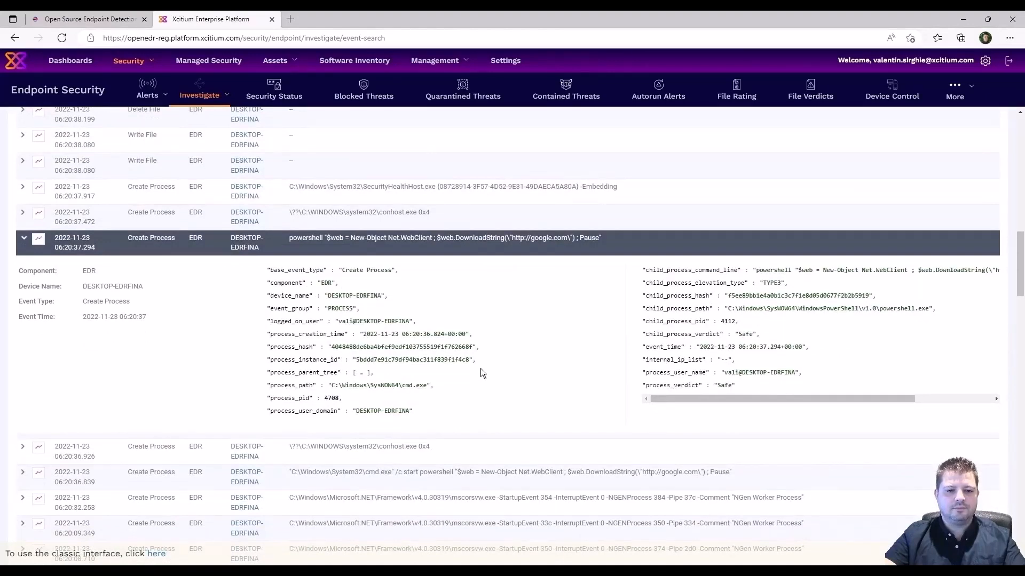
pyautogui.click(23, 477)
pyautogui.doubleClick(424, 399)
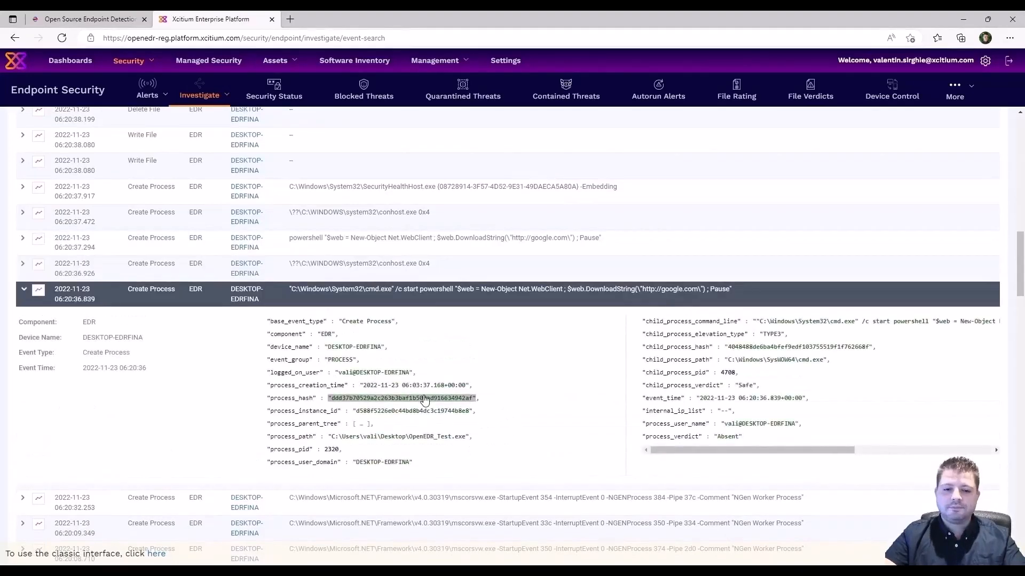
pyautogui.click(424, 400)
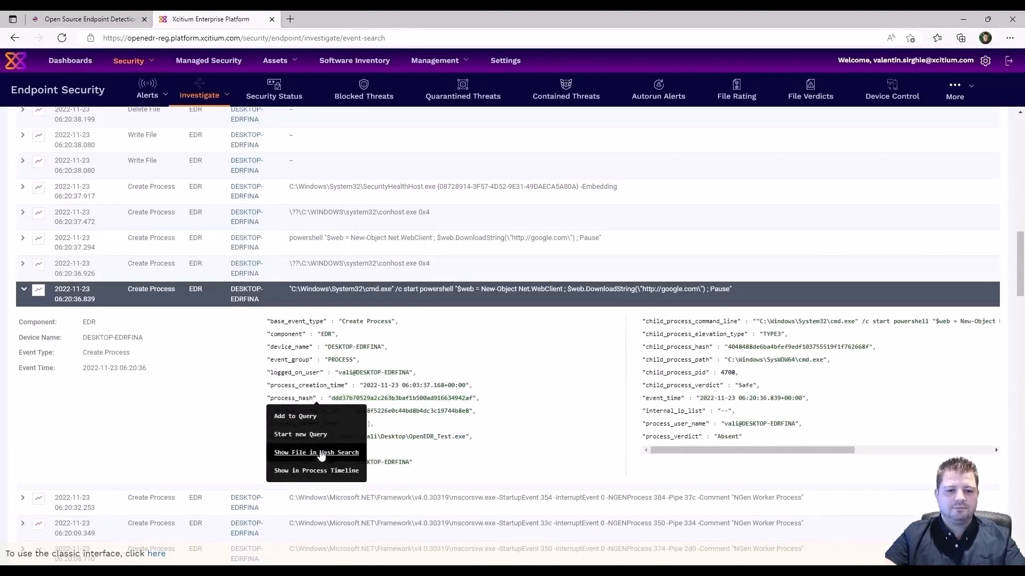
pyautogui.click(301, 420)
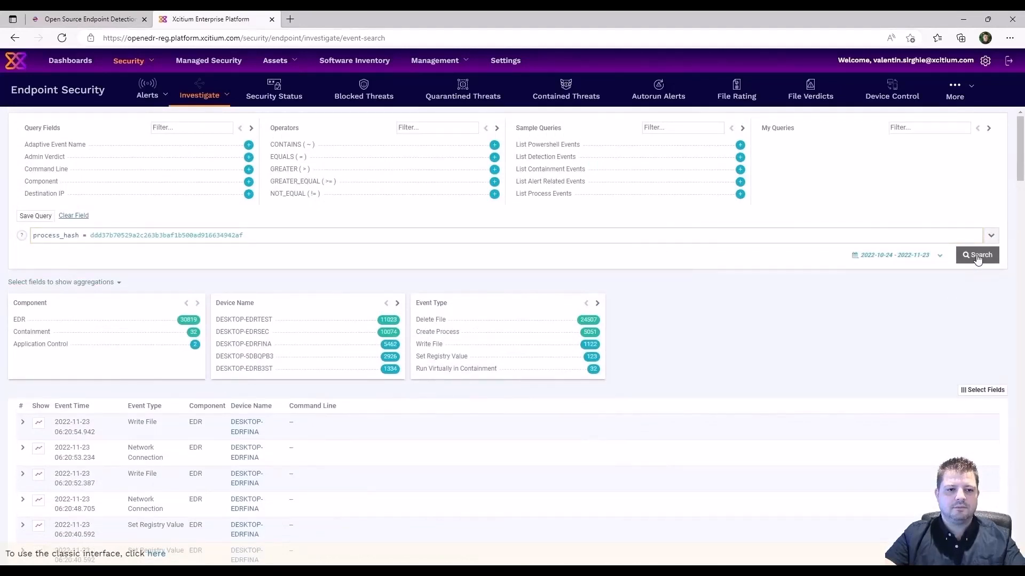
# Run the process_hash query and set the results page size to 100.
pyautogui.click(978, 257)
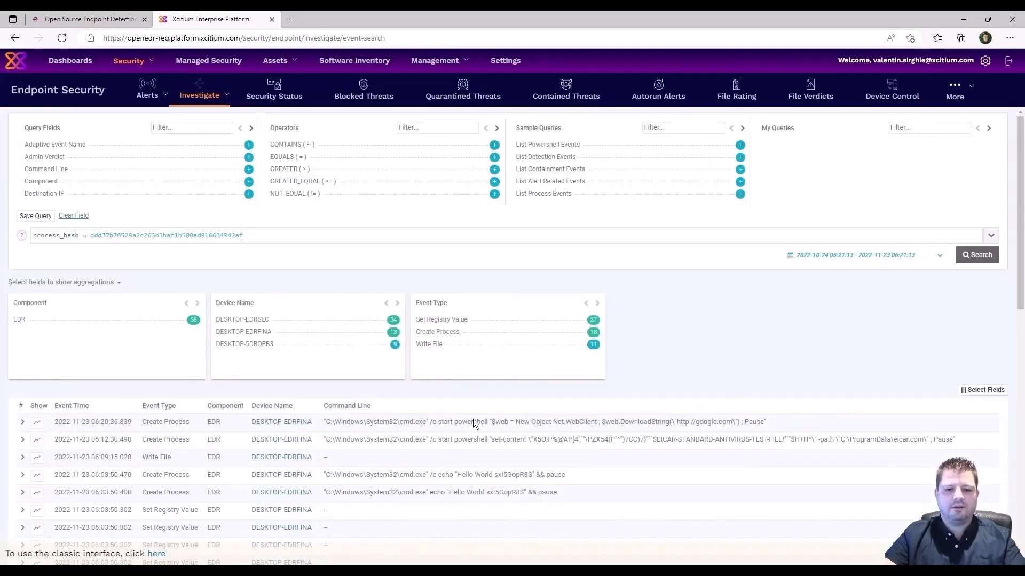
pyautogui.scroll(-5, 473, 418)
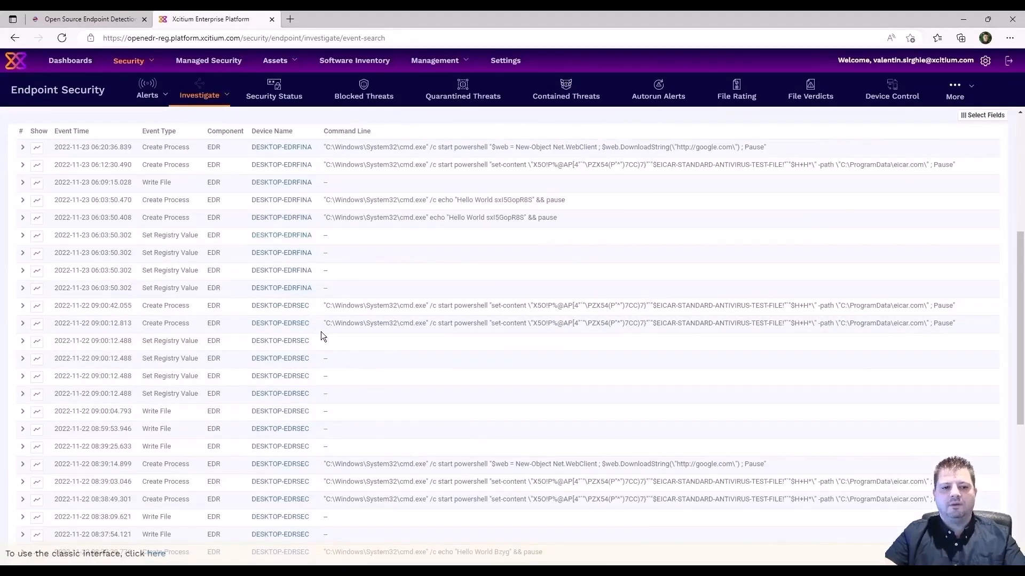
pyautogui.scroll(-5, 321, 331)
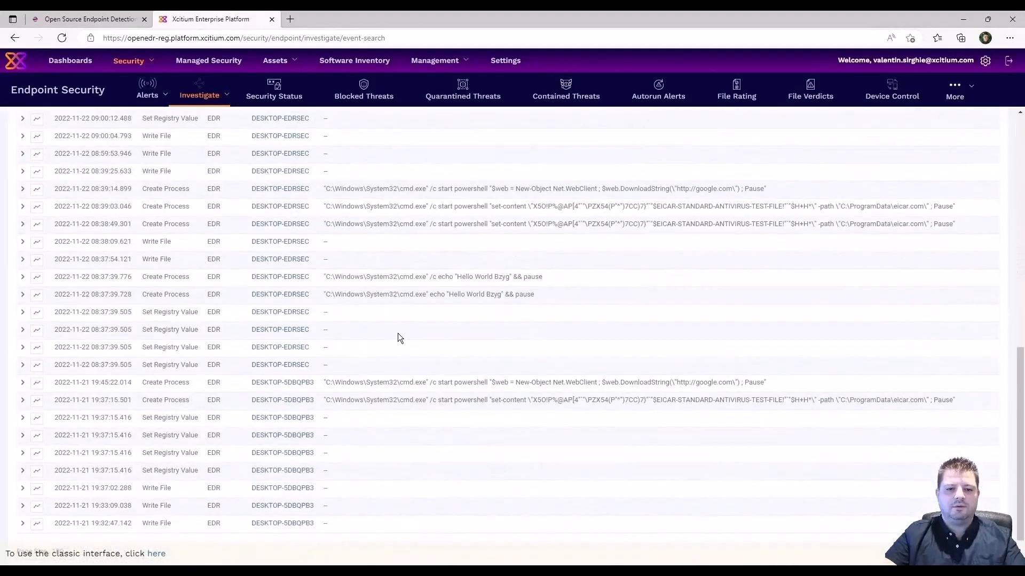
pyautogui.scroll(-2, 398, 334)
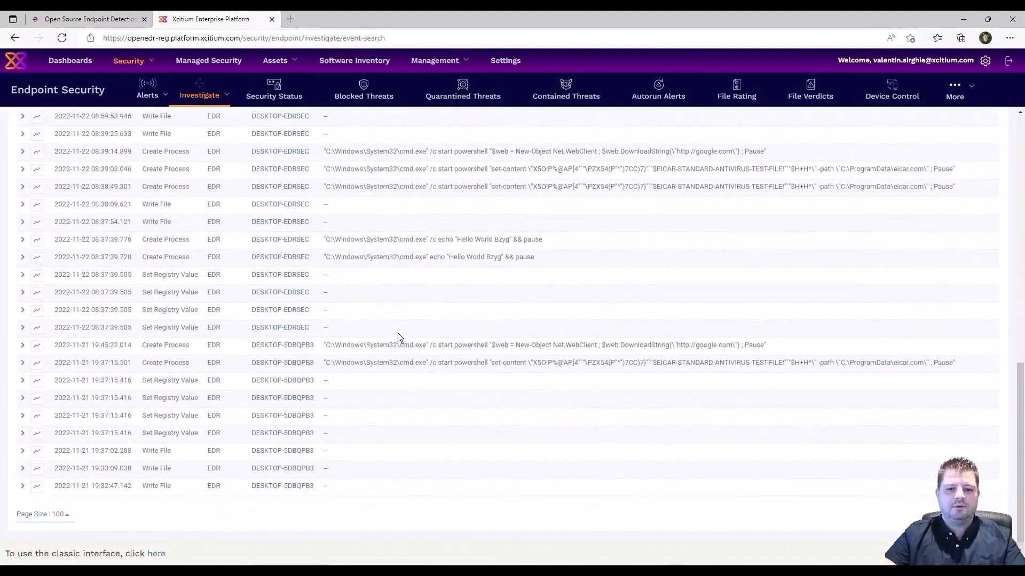
pyautogui.click(59, 515)
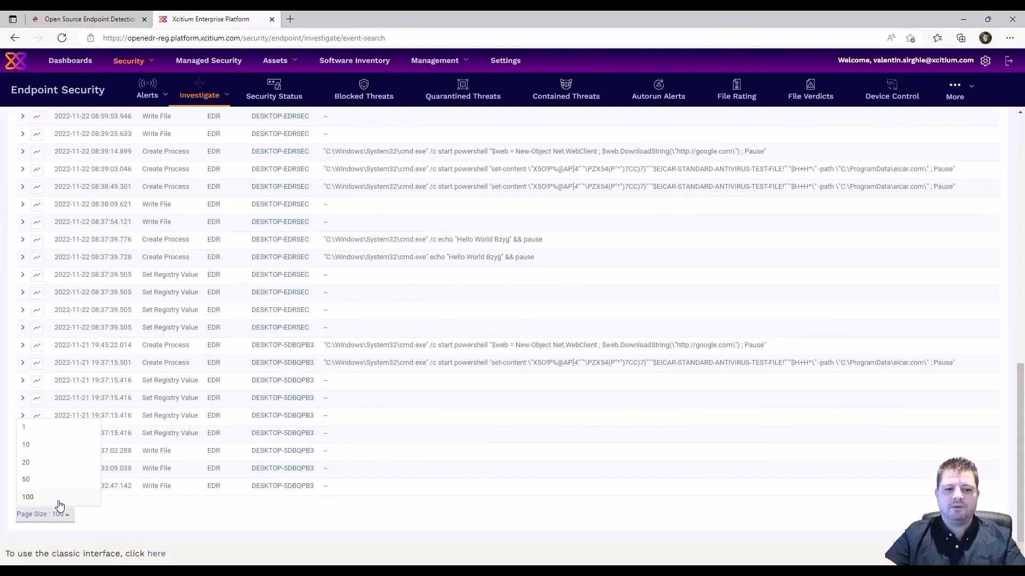
pyautogui.click(60, 504)
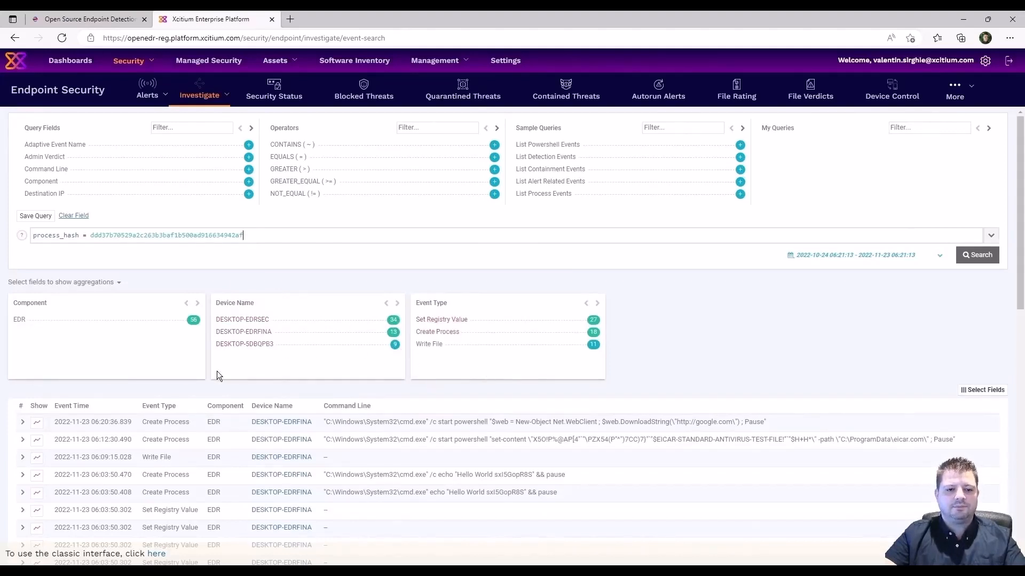
# Open the first event's process timeline in Tree View, then search OpenEDR_Test.exe's events.
pyautogui.click(38, 425)
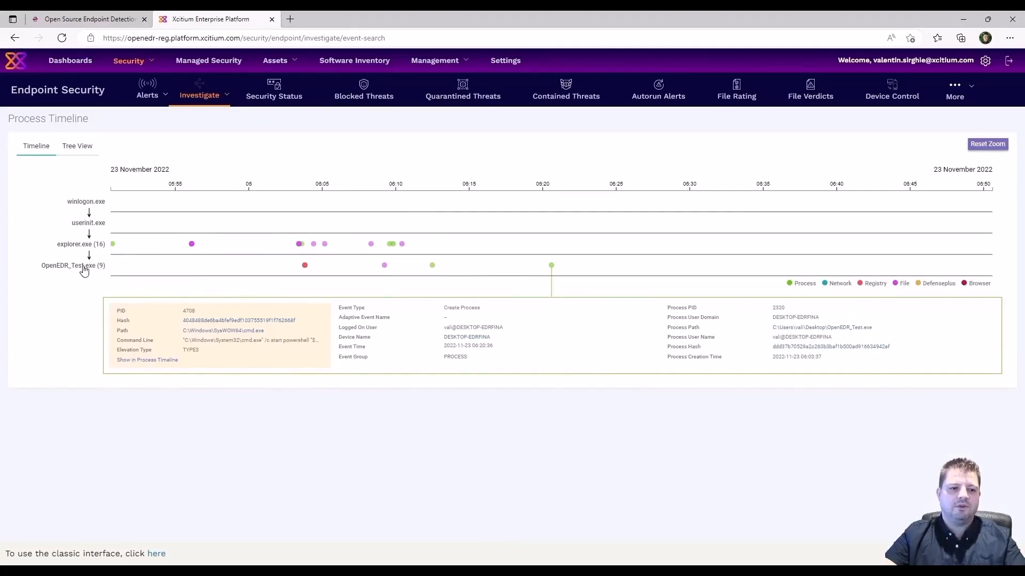
pyautogui.click(77, 147)
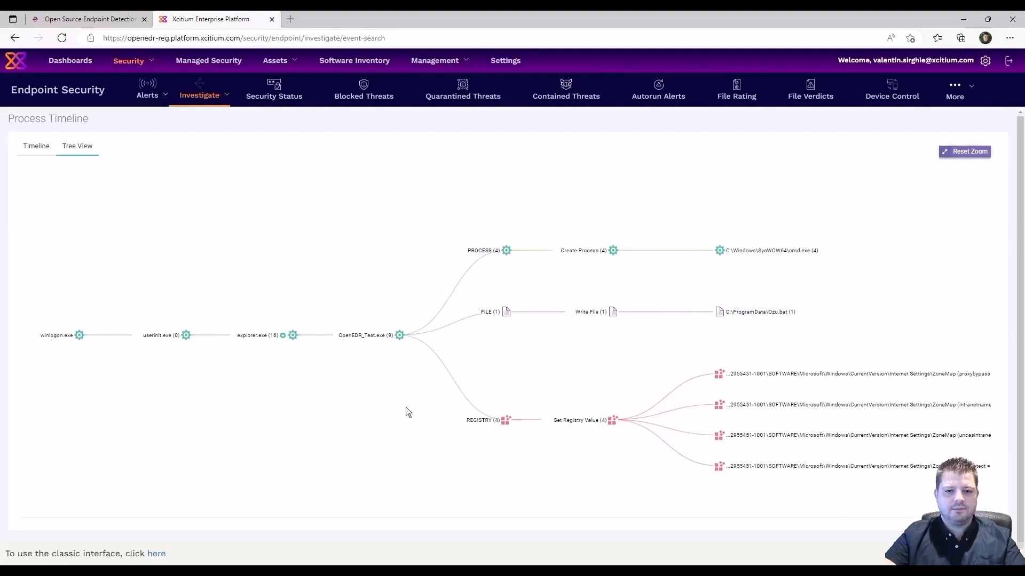
pyautogui.click(367, 336)
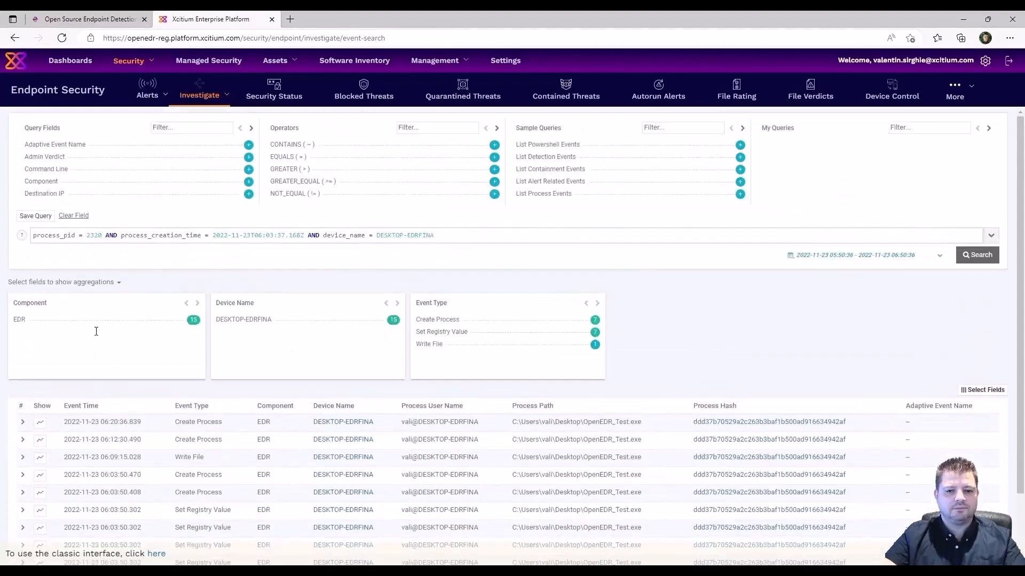
# Open the OpenEDR_Test.exe hash report and check its Xcitium Verdict Cloud details.
pyautogui.moveTo(642, 422); pyautogui.dragTo(583, 422)
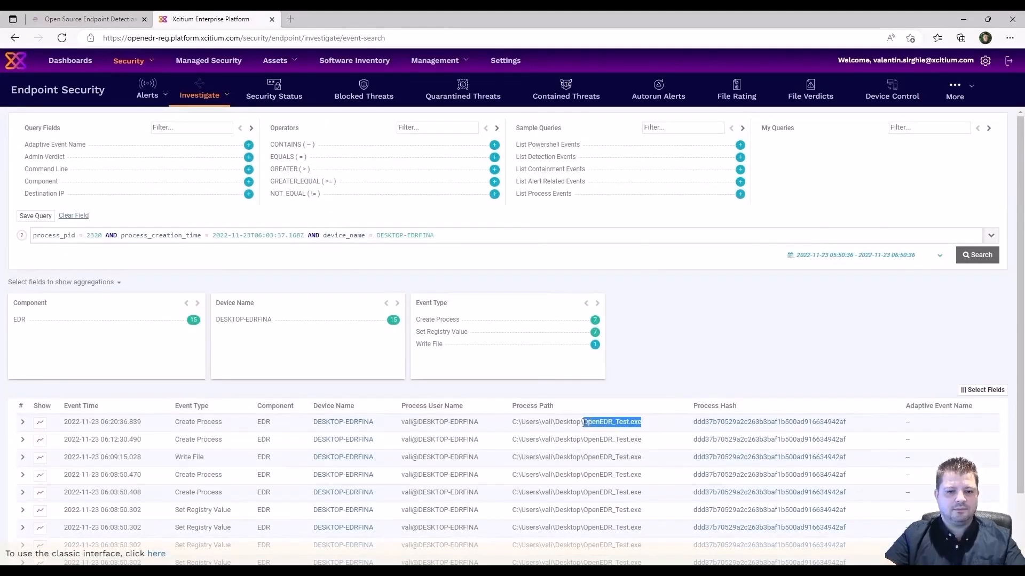
pyautogui.click(730, 423)
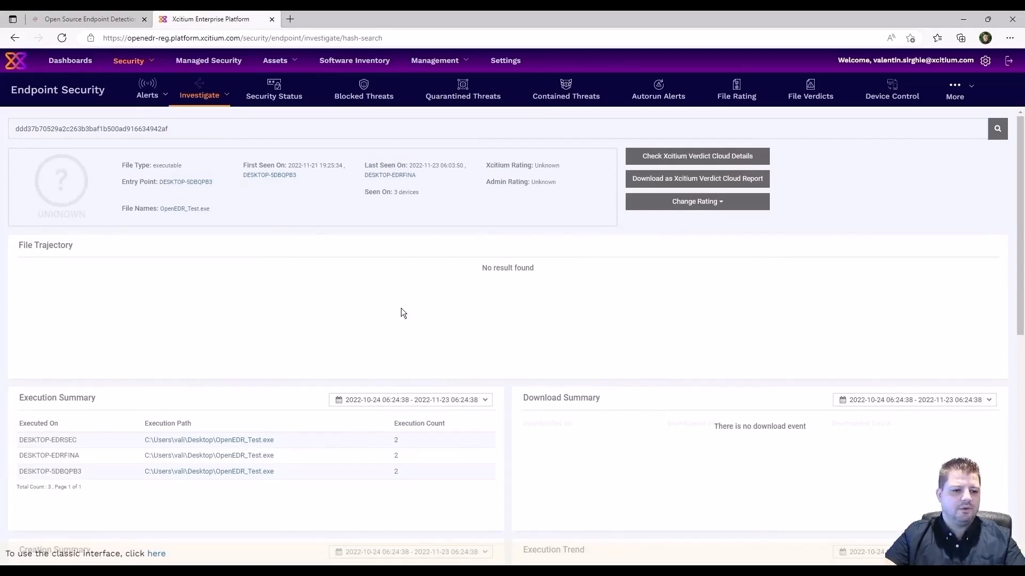
pyautogui.scroll(-4, 400, 313)
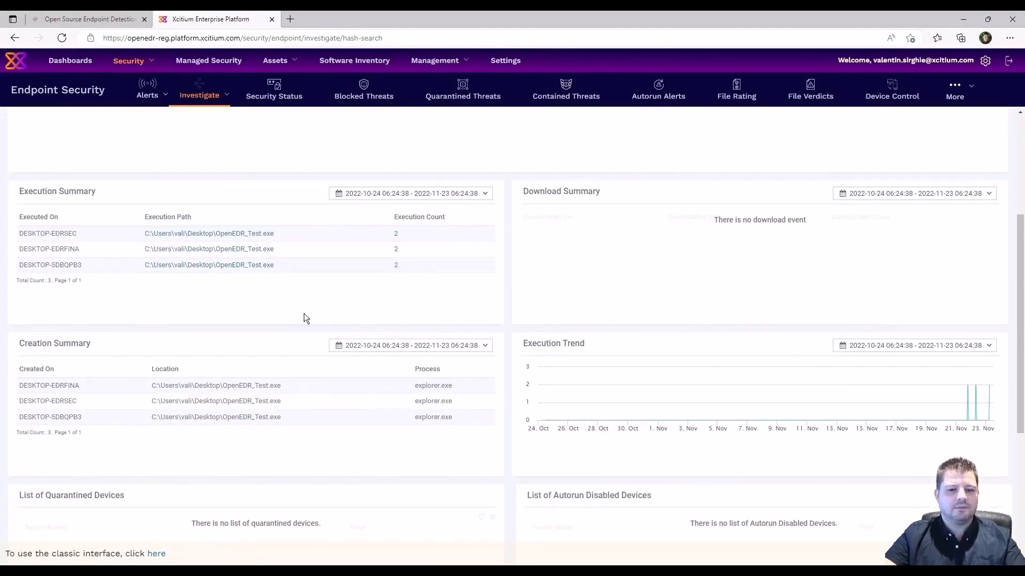
pyautogui.scroll(-4, 222, 302)
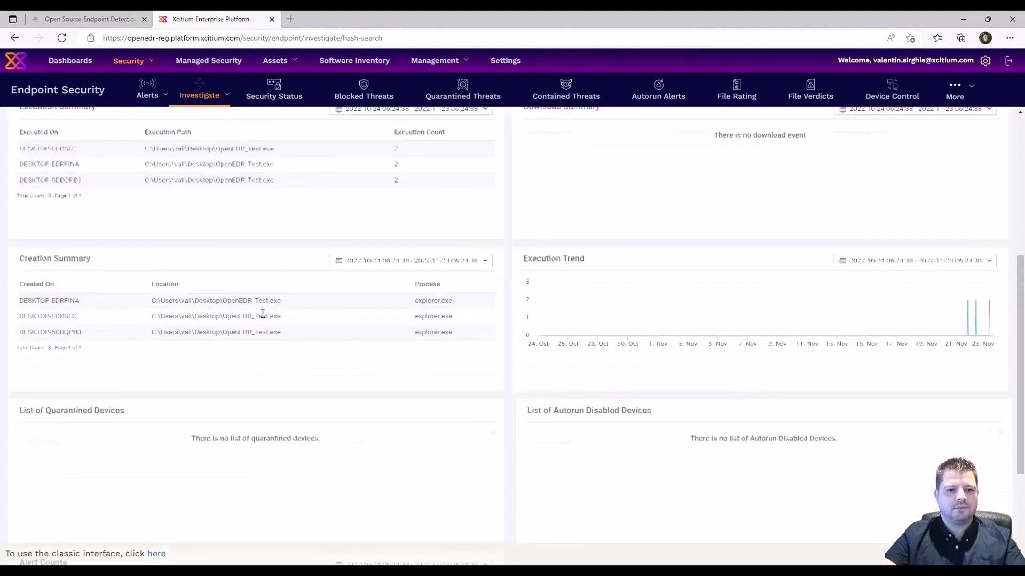
pyautogui.scroll(3, 262, 315)
pyautogui.scroll(4, 260, 301)
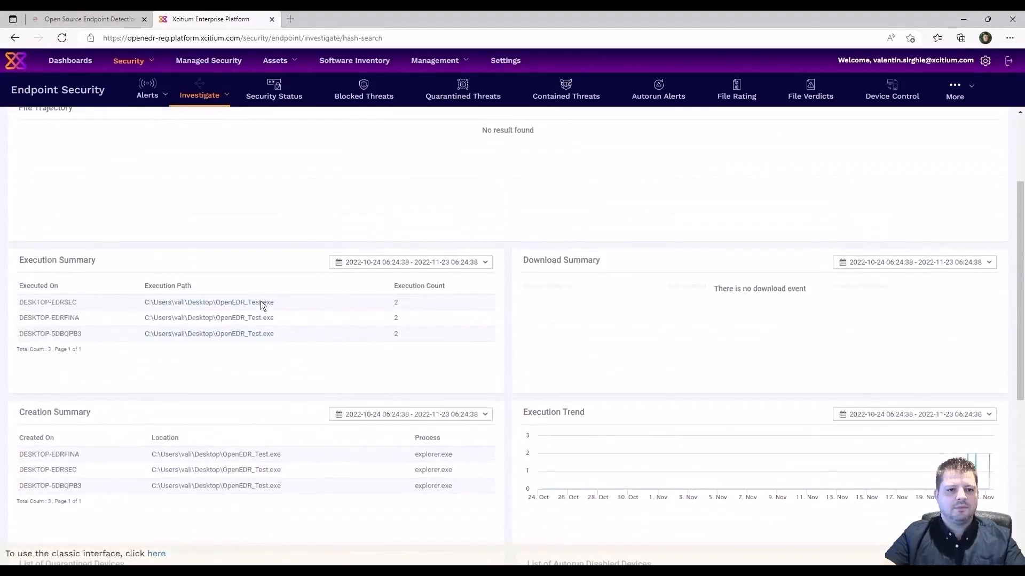
pyautogui.scroll(2, 305, 313)
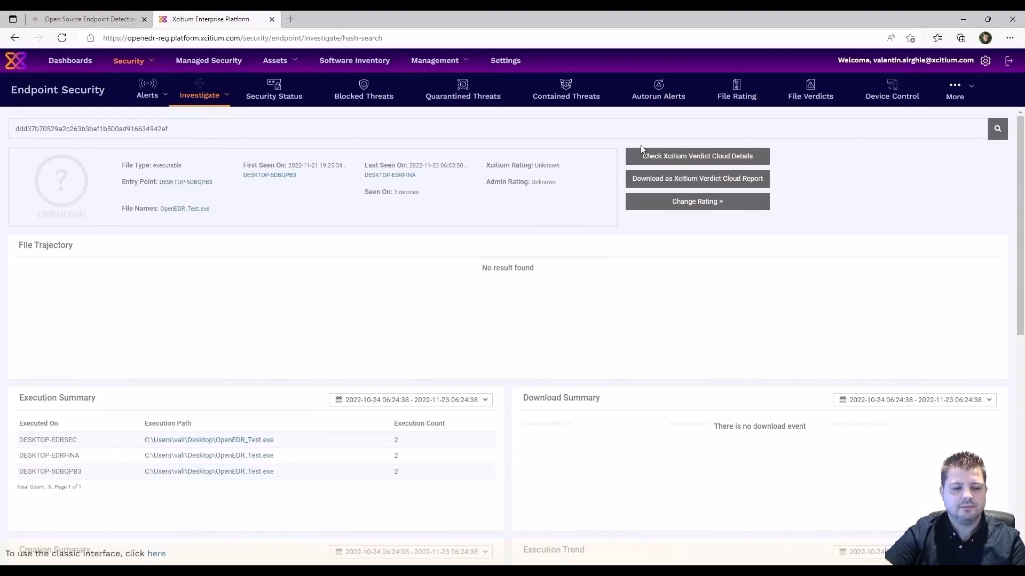
pyautogui.click(716, 157)
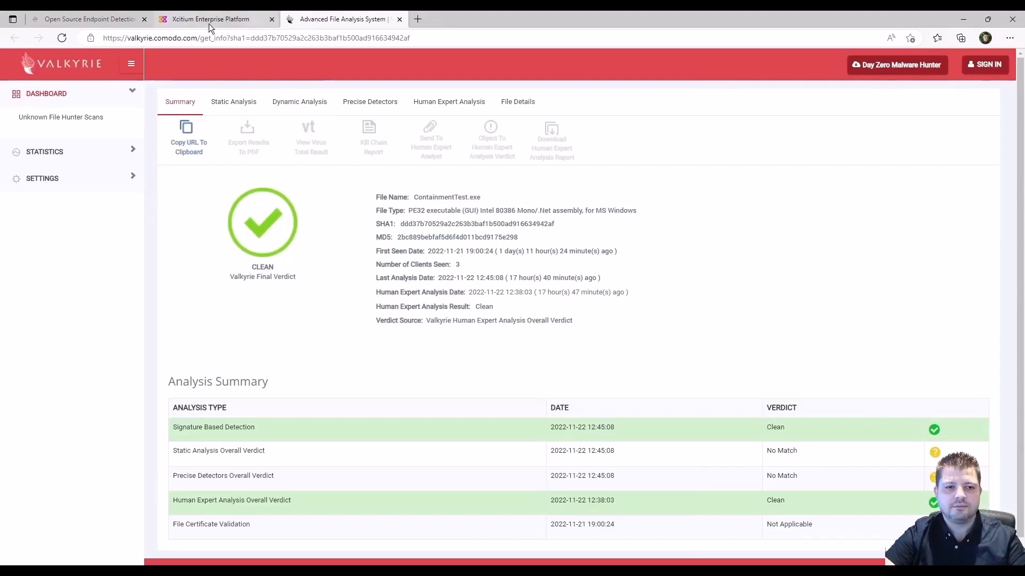
# Leave the Valkyrie Clean verdict and return to the Xcitium hash report for OpenEDR_Test.exe.
pyautogui.moveTo(208, 19)
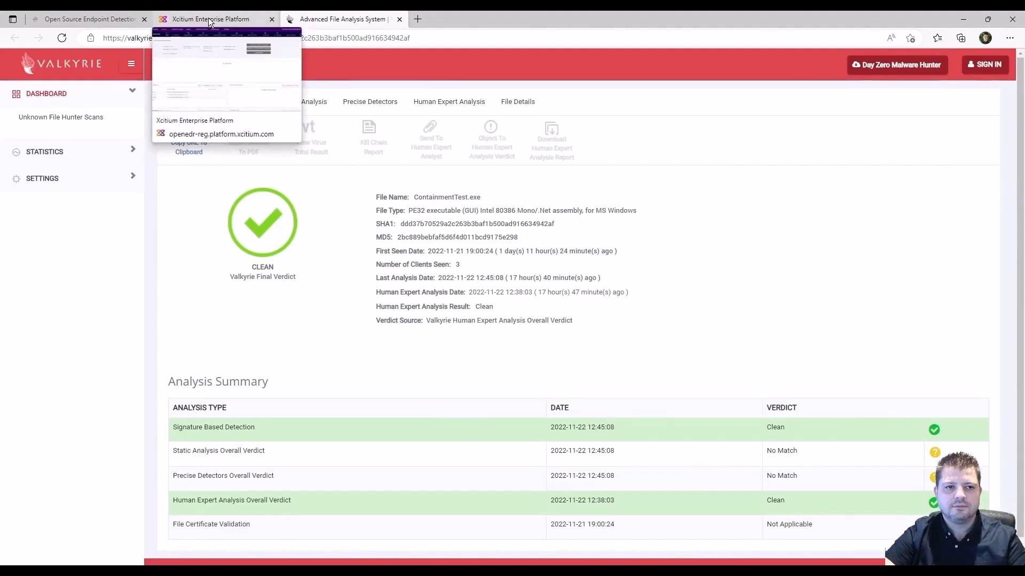
pyautogui.click(209, 21)
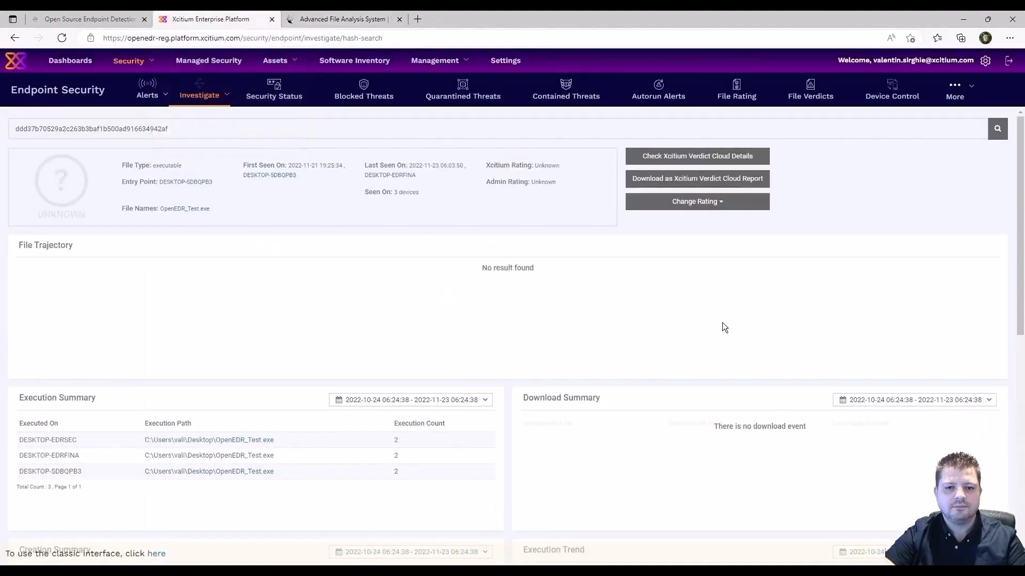
# Install the Xcitium Client - Security package on Desktop-EDRFinal from Assets > Devices with a 5-minute forced reboot.
pyautogui.click(286, 62)
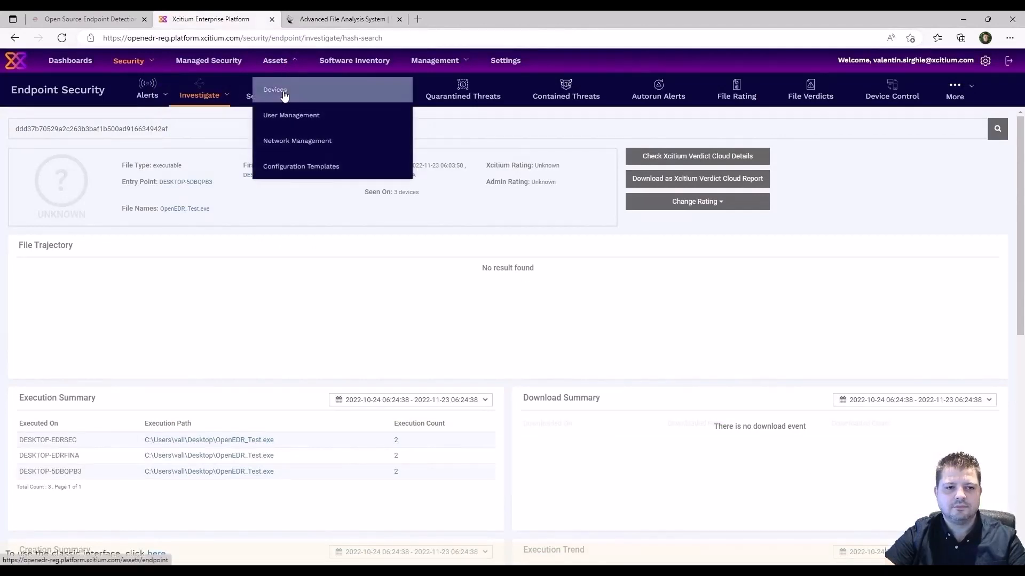
pyautogui.click(280, 92)
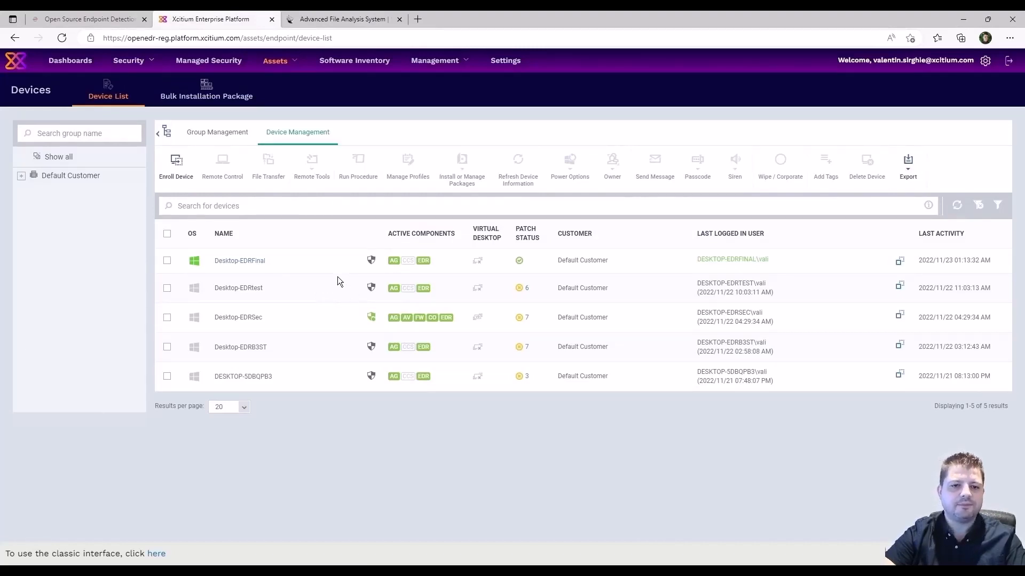
pyautogui.click(167, 261)
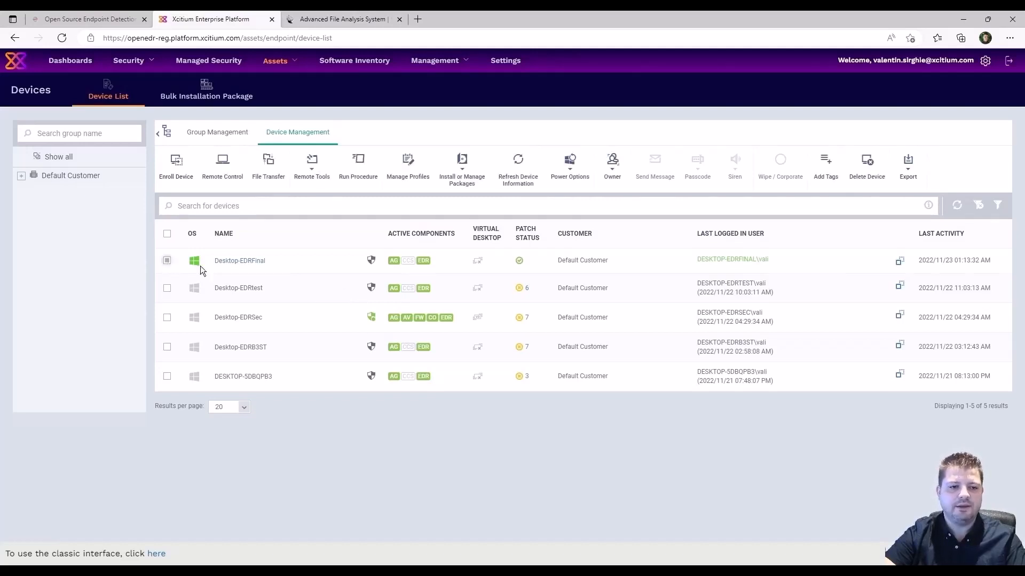
pyautogui.click(461, 164)
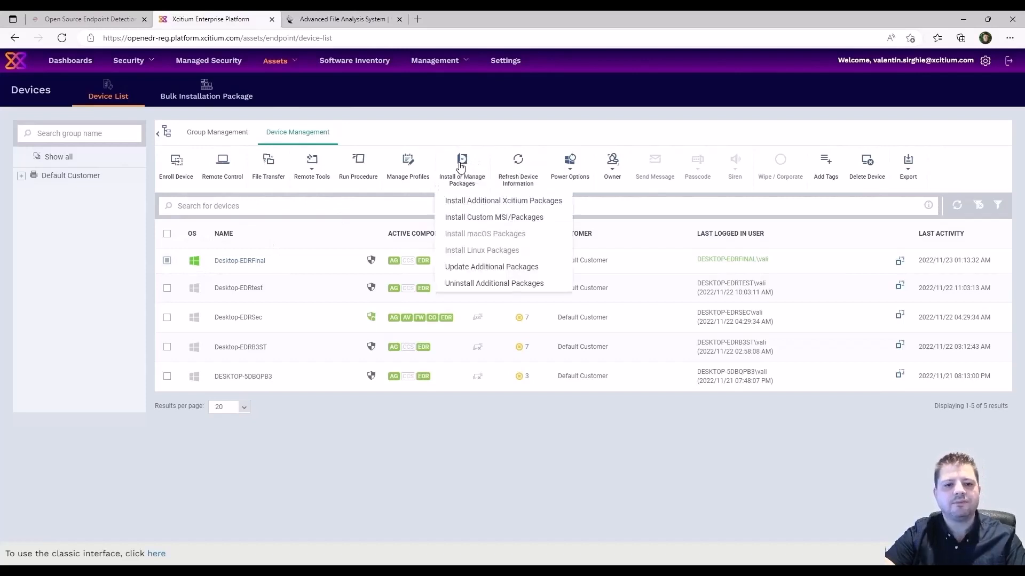
pyautogui.click(495, 203)
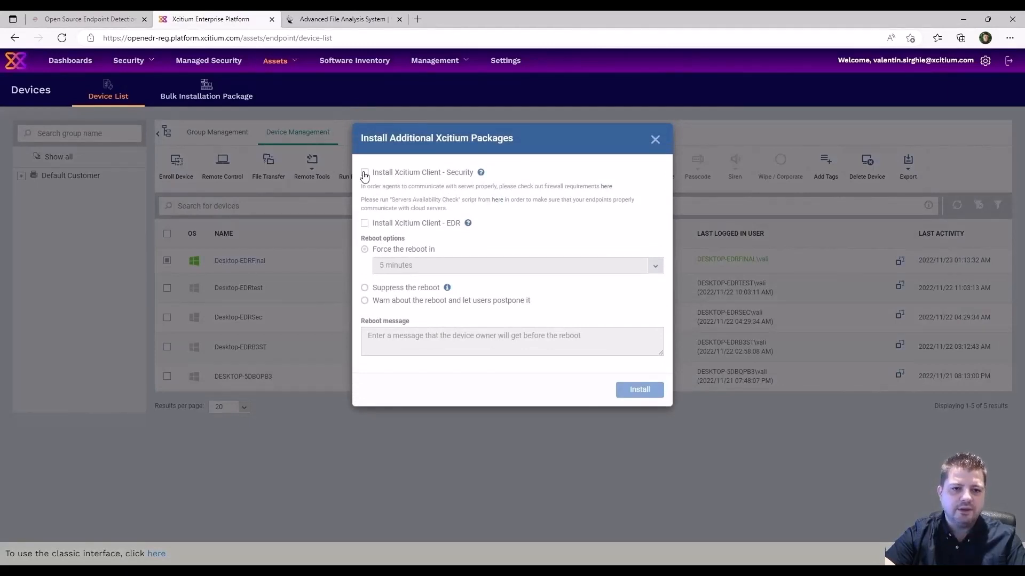
pyautogui.click(364, 173)
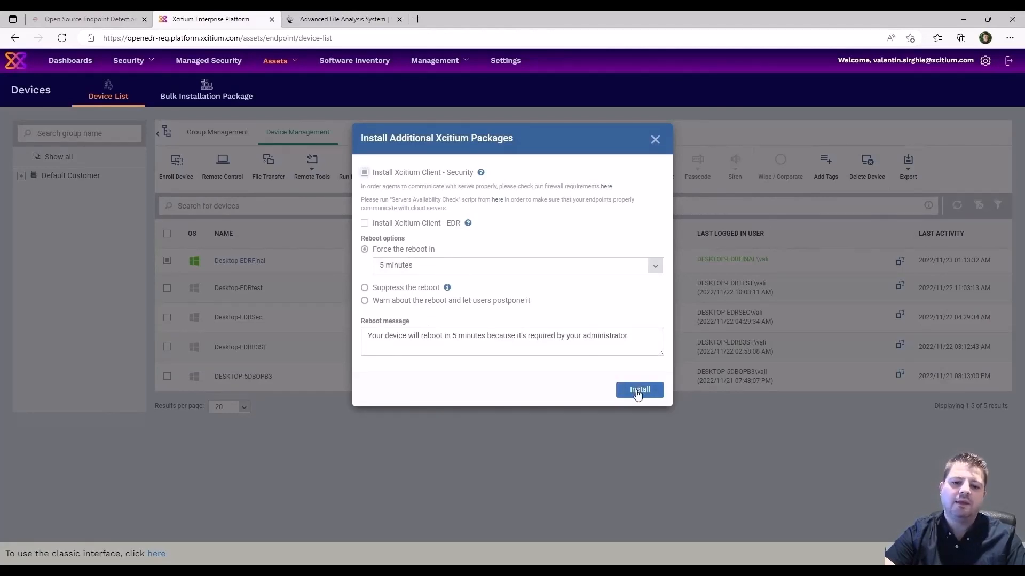
pyautogui.click(637, 391)
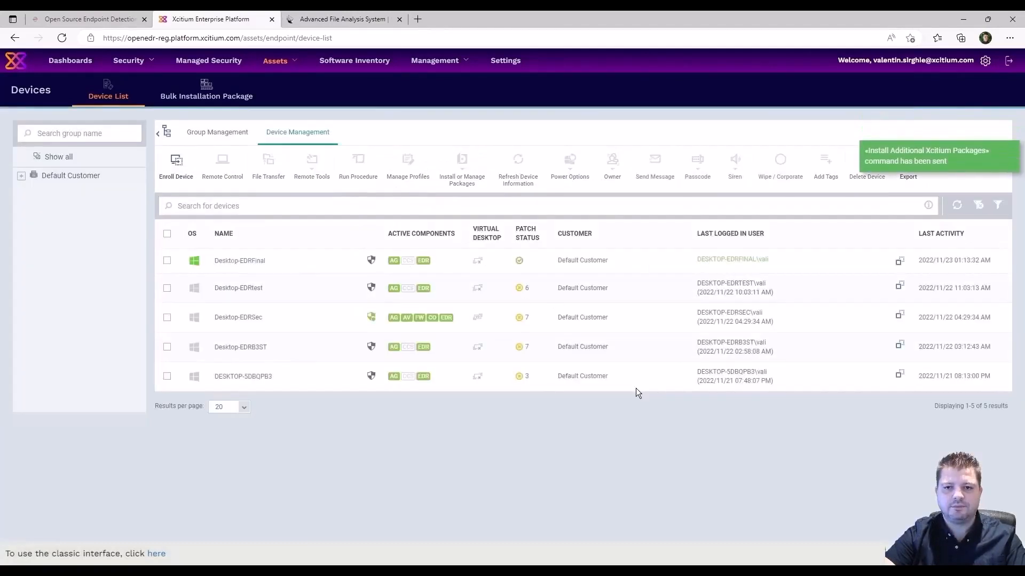
# Dismiss the sign-out notice and restart the Windows test VM.
pyautogui.hotkey('alt', 'Tab')
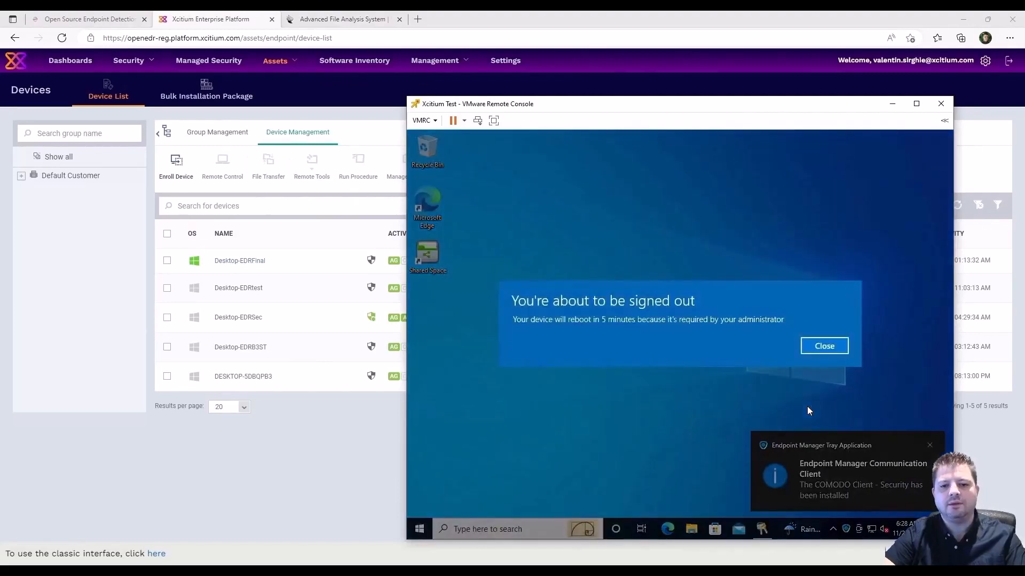
pyautogui.click(830, 347)
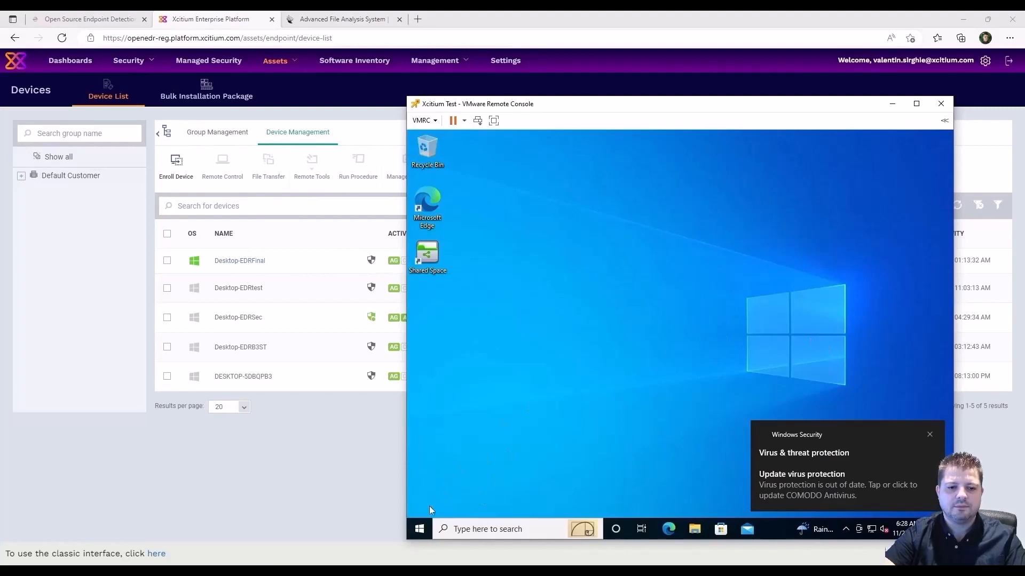
pyautogui.rightClick(419, 530)
pyautogui.moveTo(482, 498)
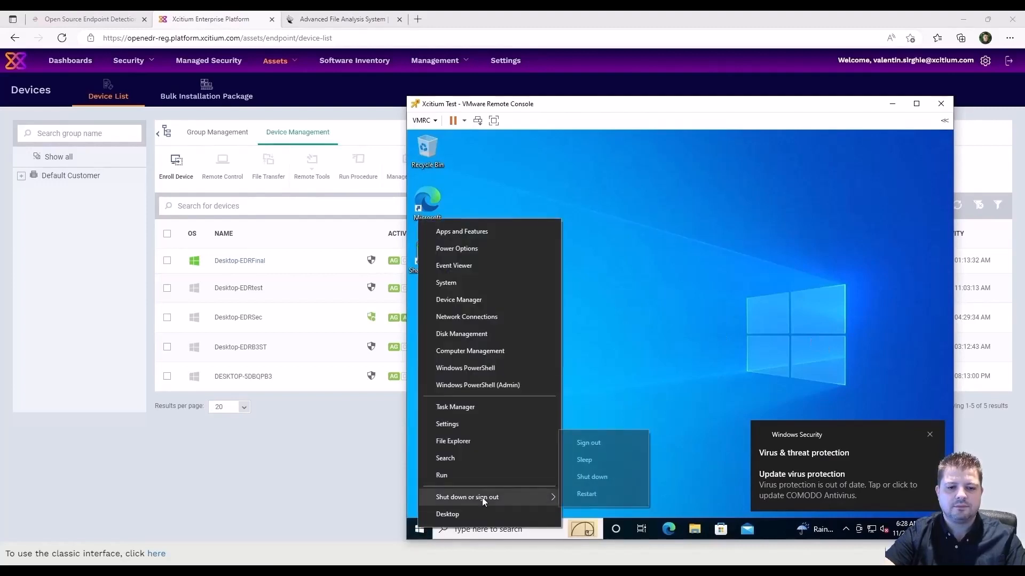
pyautogui.click(604, 493)
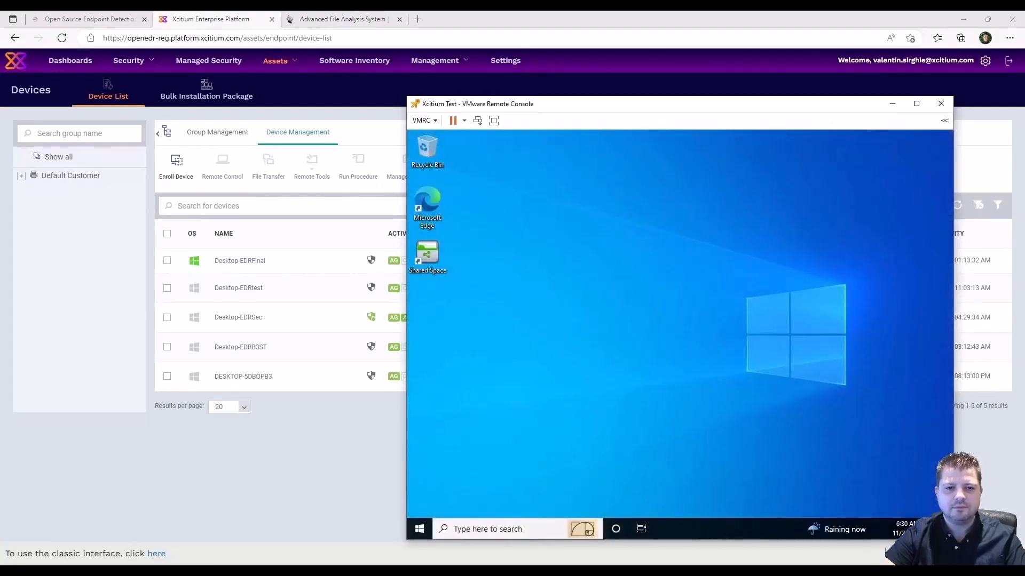
# Refresh the Xcitium device list to confirm Desktop-EDRFinal now shows AV, FW and CO components.
pyautogui.click(845, 530)
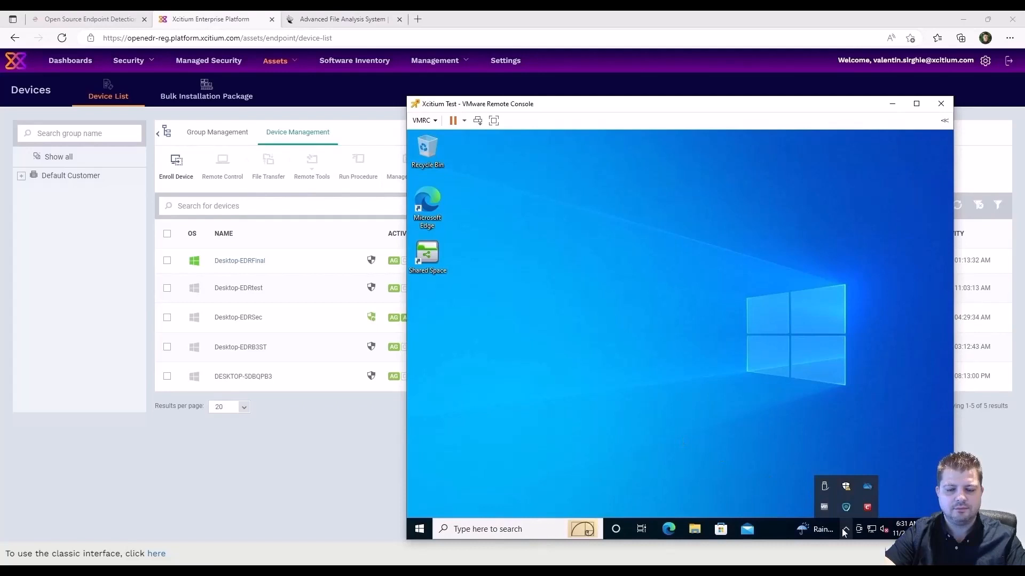
pyautogui.click(643, 423)
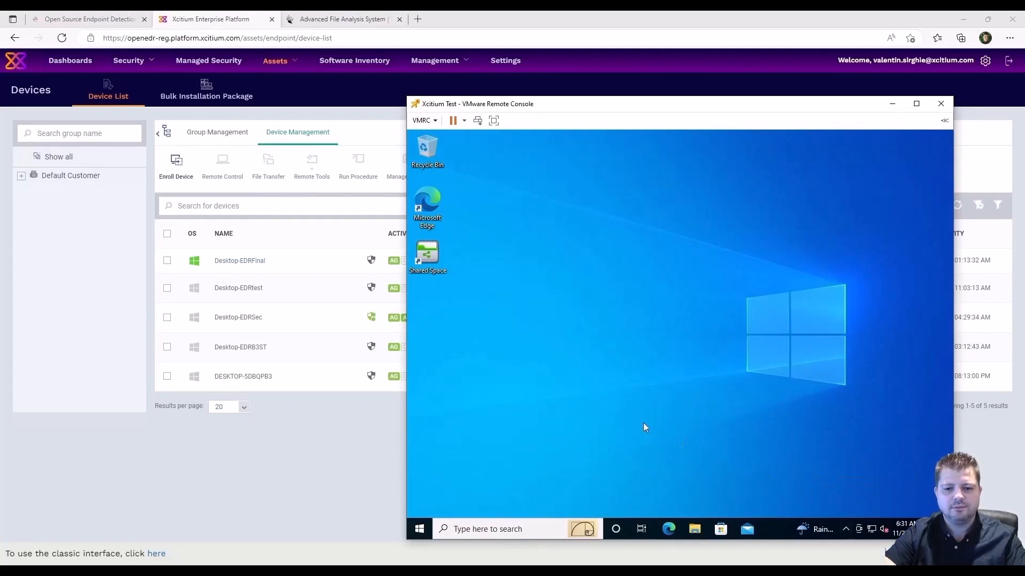
pyautogui.click(256, 479)
pyautogui.click(957, 206)
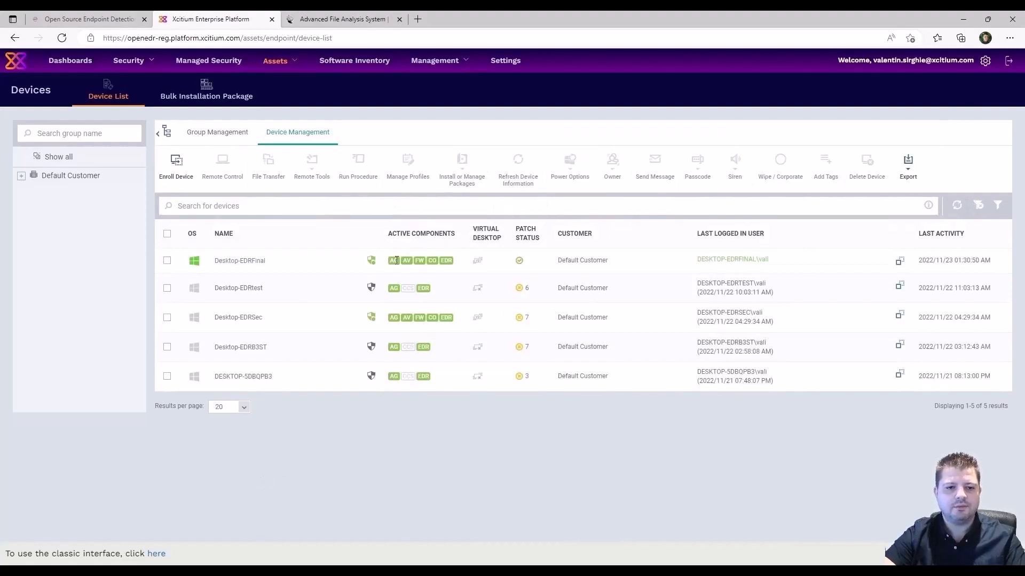
# Confirm in Desktop-EDRFinal's MSI Installation State log that Client - Security 12.10.0.8697 installed successfully.
pyautogui.rightClick(237, 261)
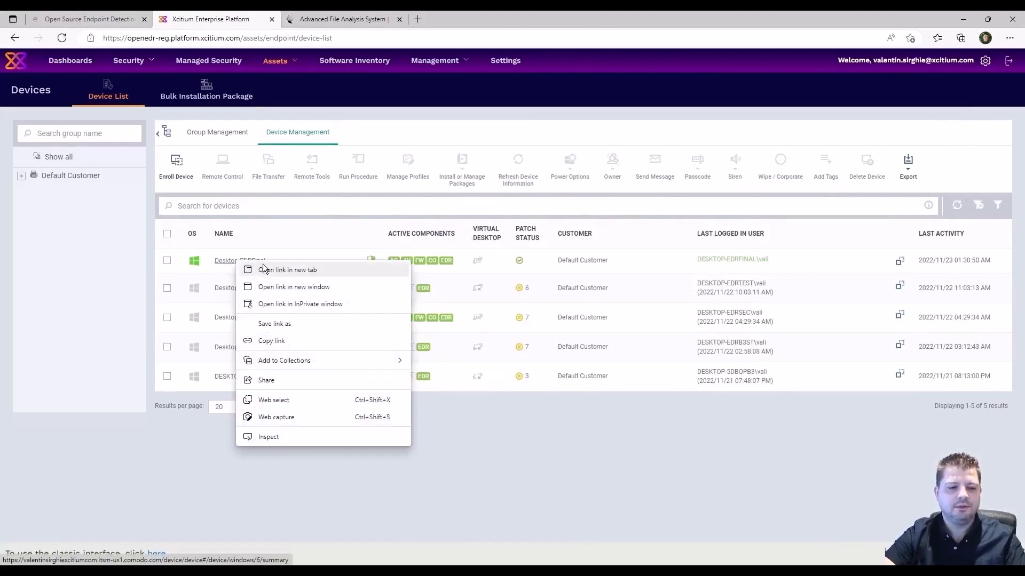
pyautogui.click(272, 271)
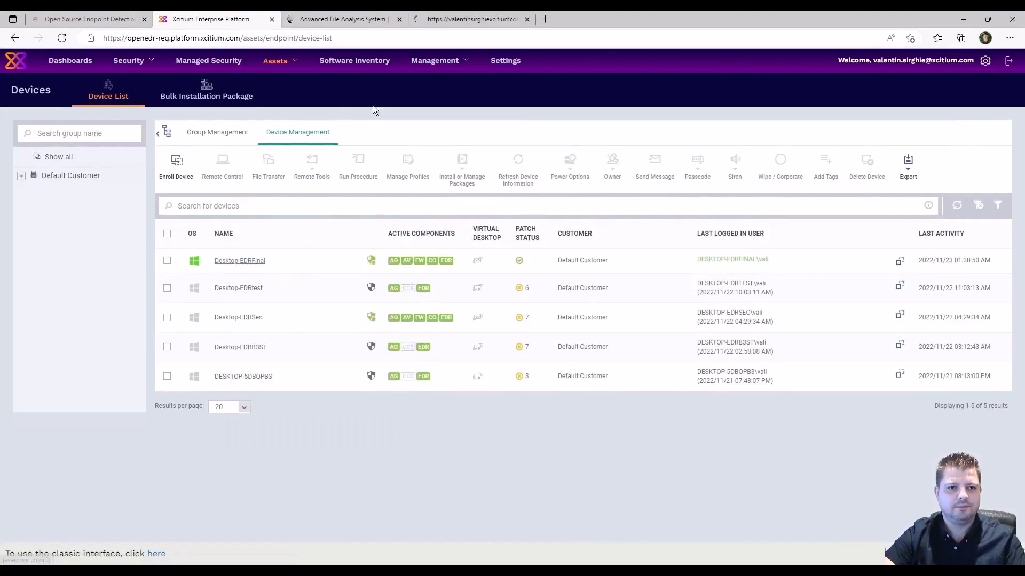
pyautogui.click(471, 17)
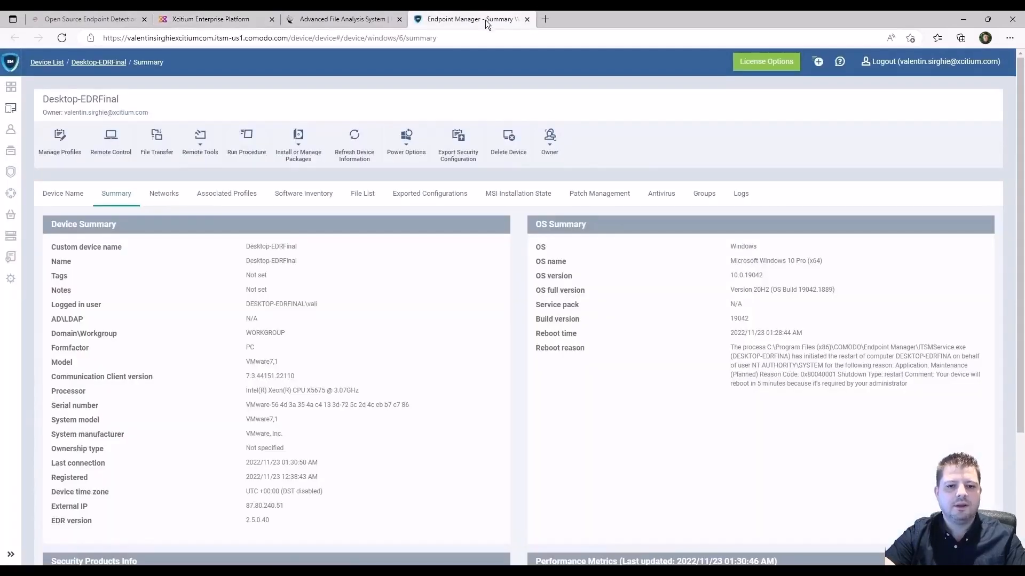
pyautogui.click(531, 192)
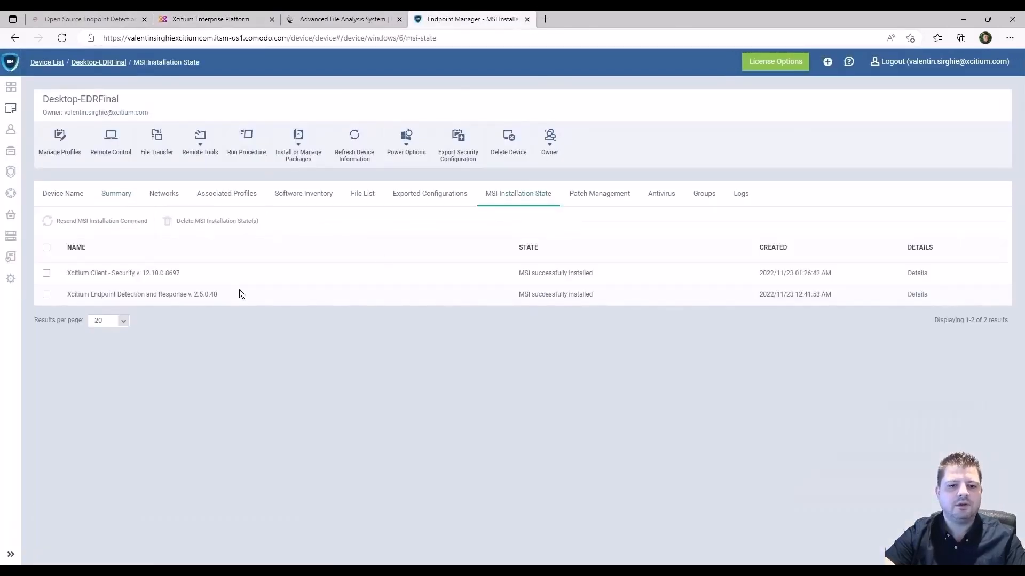
pyautogui.click(908, 274)
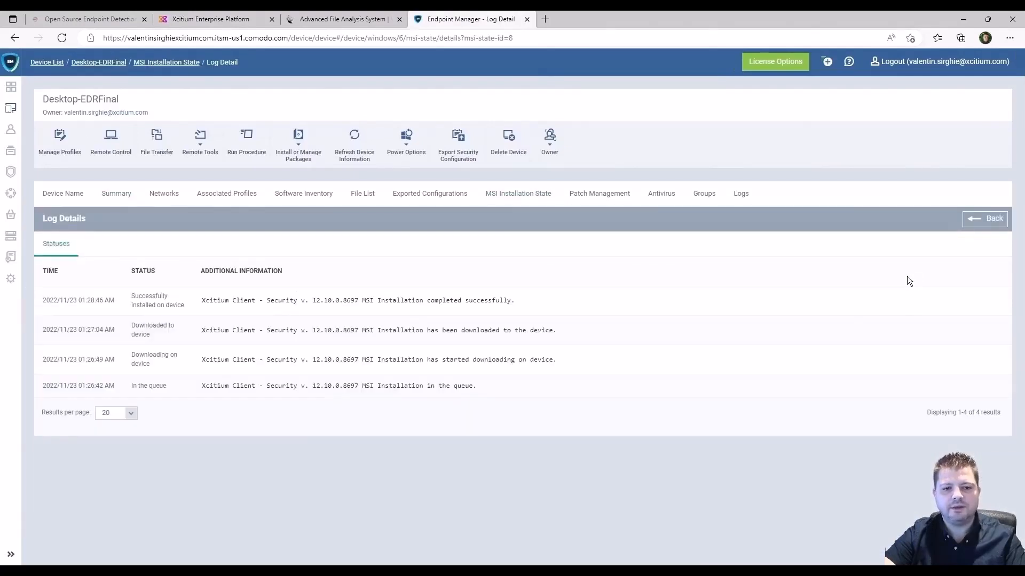
pyautogui.moveTo(520, 300); pyautogui.dragTo(363, 299)
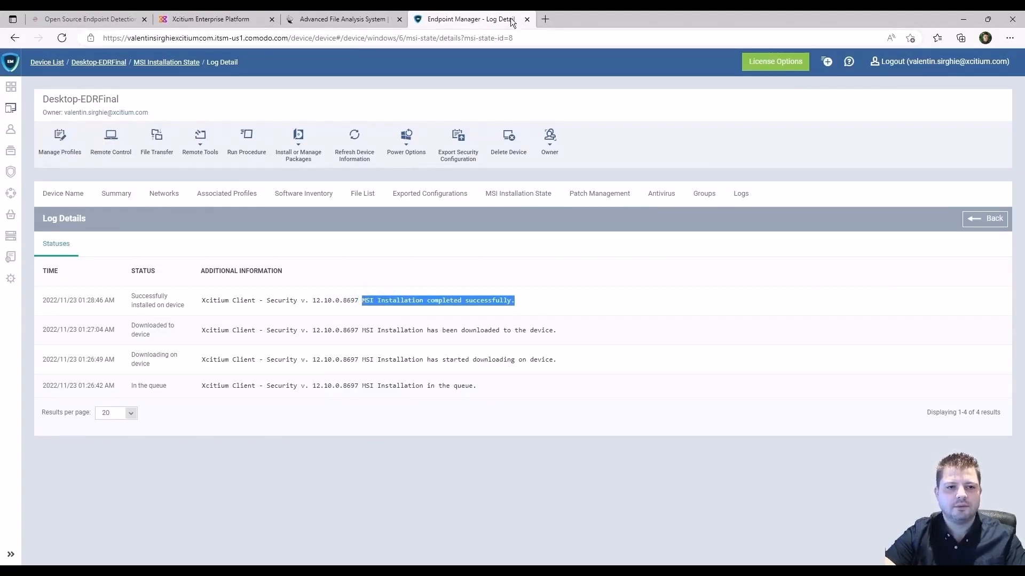
pyautogui.click(528, 19)
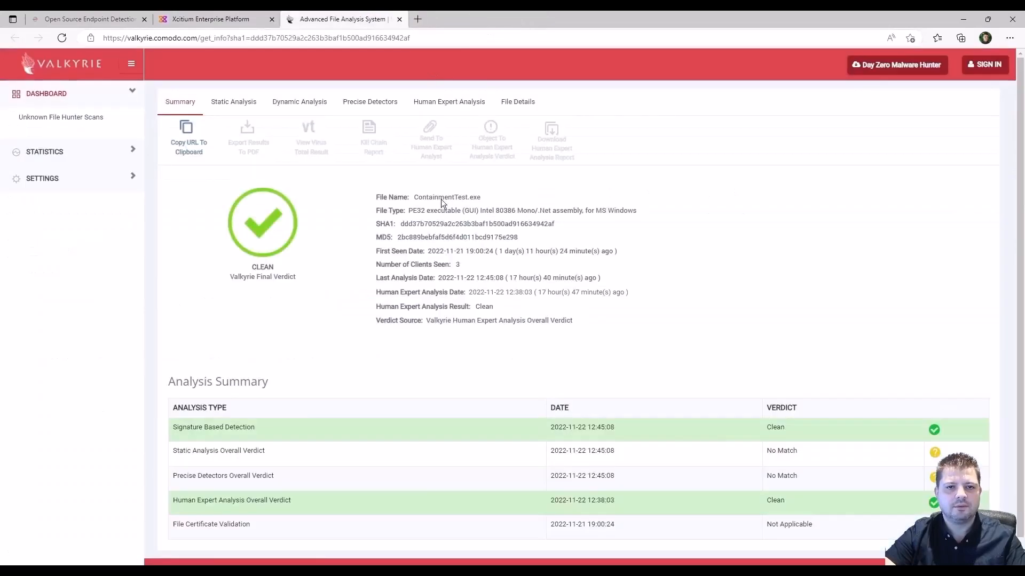
pyautogui.click(235, 19)
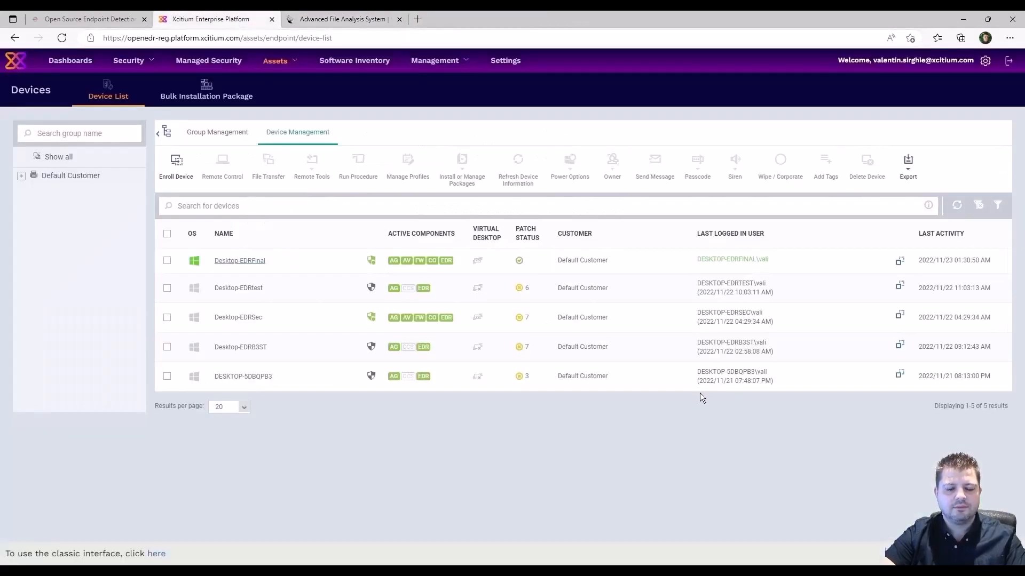
# Open \\adserver\Share\OpenEDR in File Explorer and copy OpenEDR_Test.
pyautogui.hotkey('alt', 'Tab')
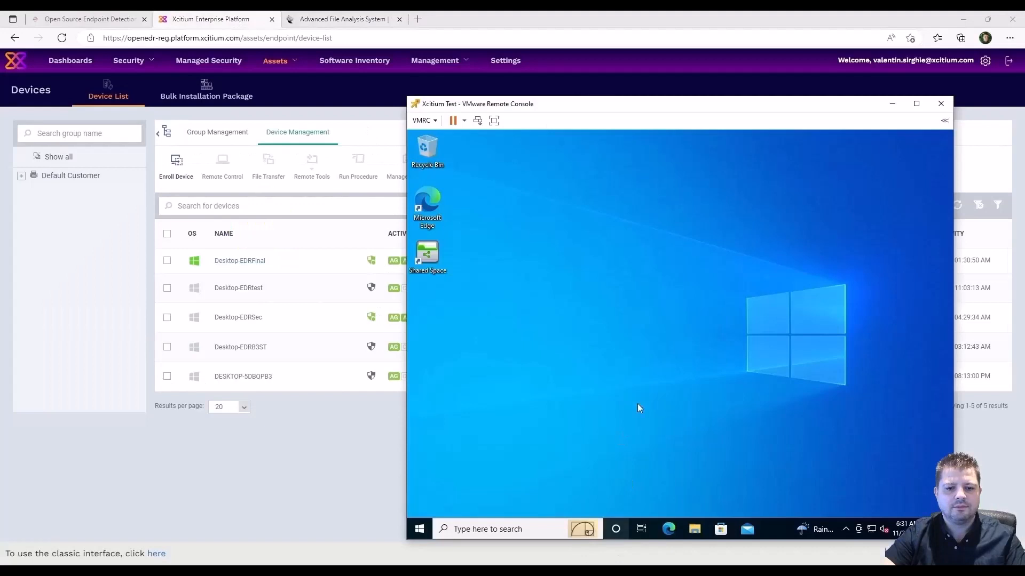
pyautogui.press('super+e')
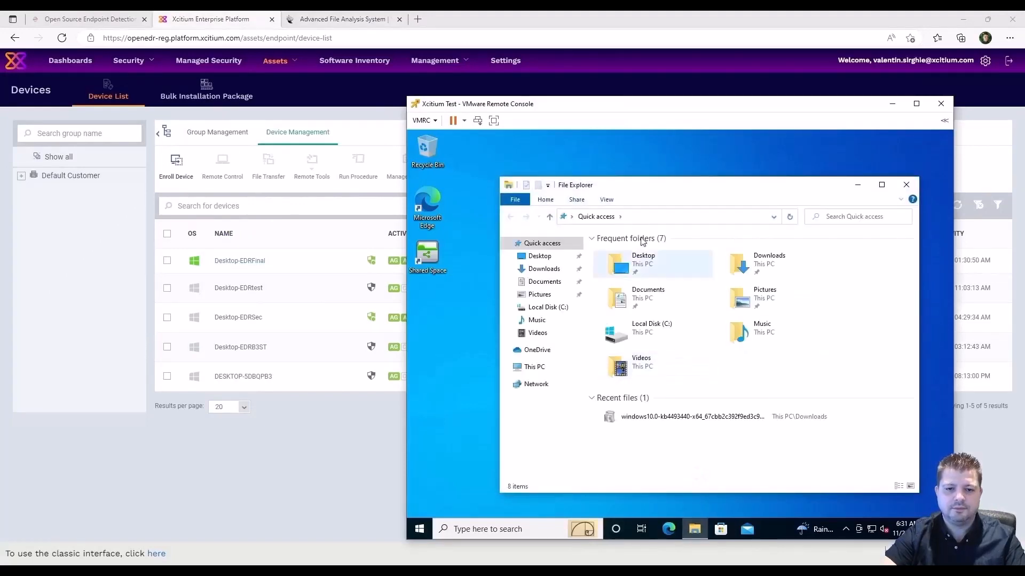
pyautogui.click(638, 217)
pyautogui.write('\\\\a')
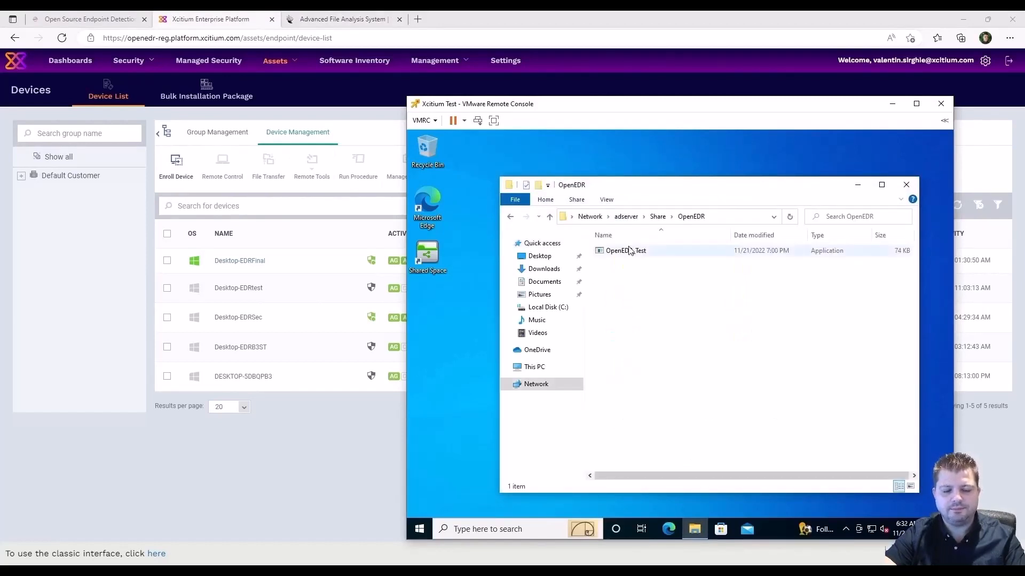
pyautogui.rightClick(629, 247)
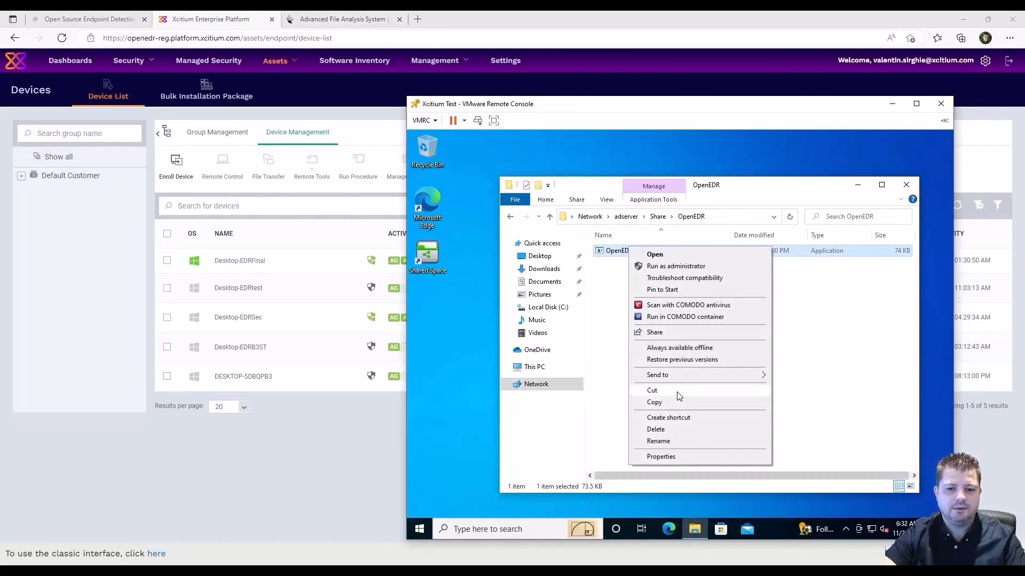
pyautogui.click(676, 404)
# Paste OpenEDR_Test onto the VM desktop and launch it.
pyautogui.rightClick(447, 316)
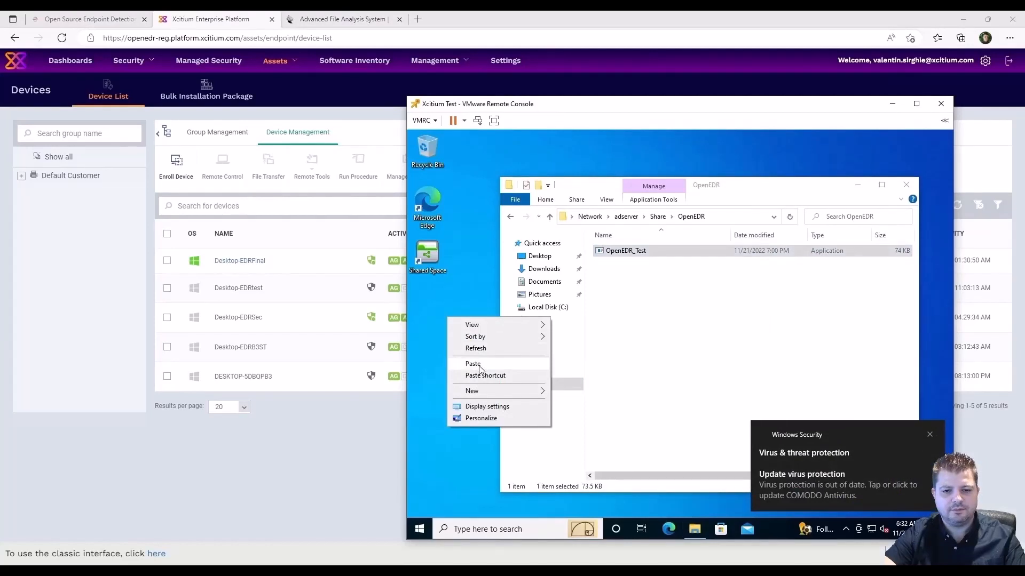
pyautogui.click(484, 366)
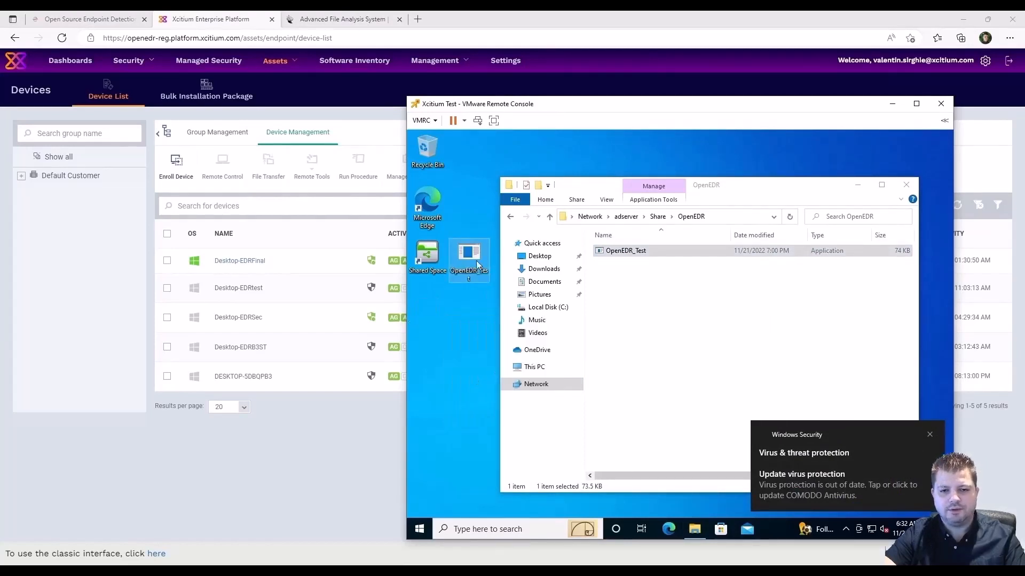
pyautogui.moveTo(476, 260); pyautogui.dragTo(444, 317)
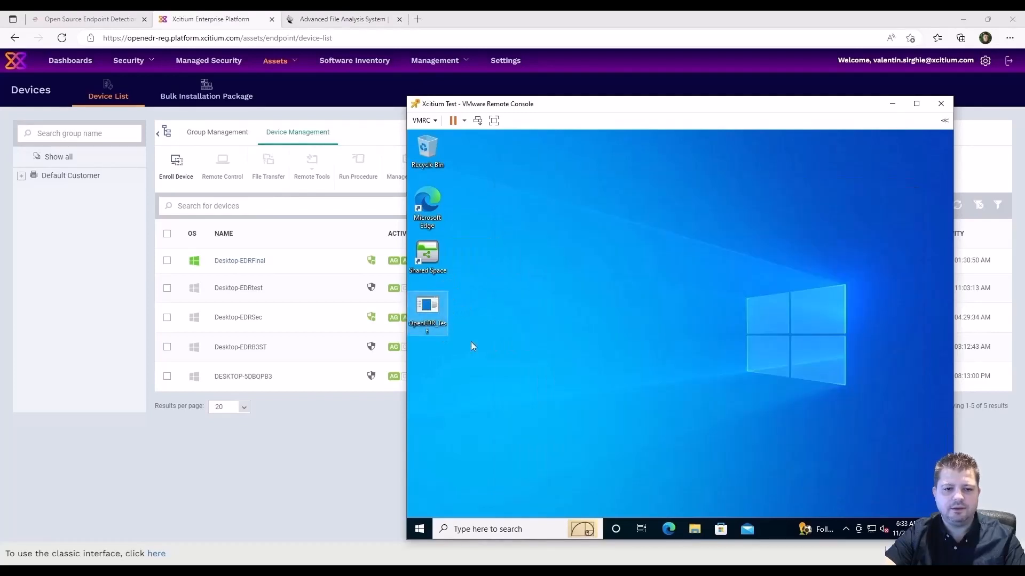
pyautogui.doubleClick(433, 306)
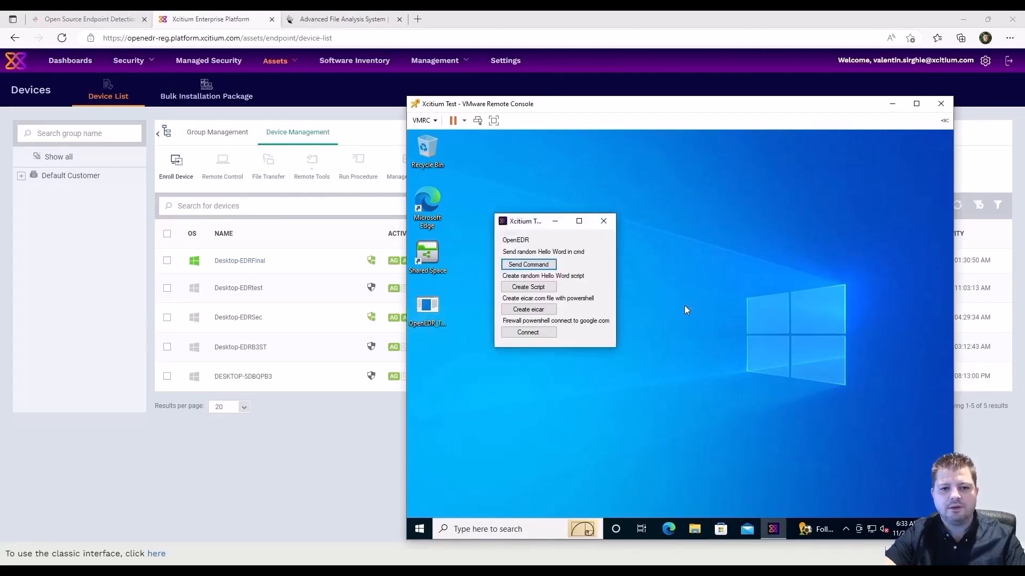
# Run the EICAR PowerShell test, close its finished console, and return to the Xcitium device list.
pyautogui.click(534, 312)
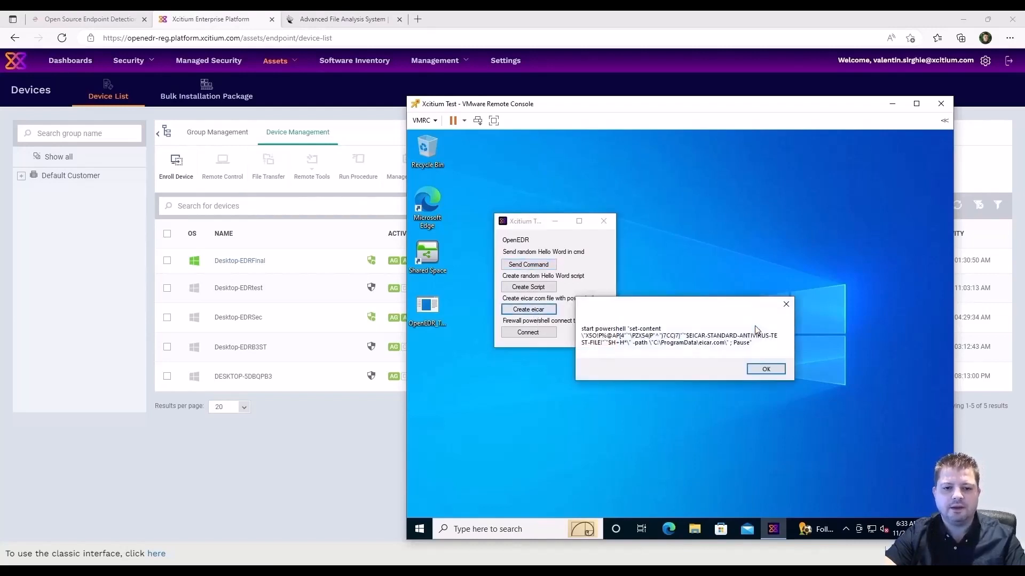
pyautogui.click(764, 372)
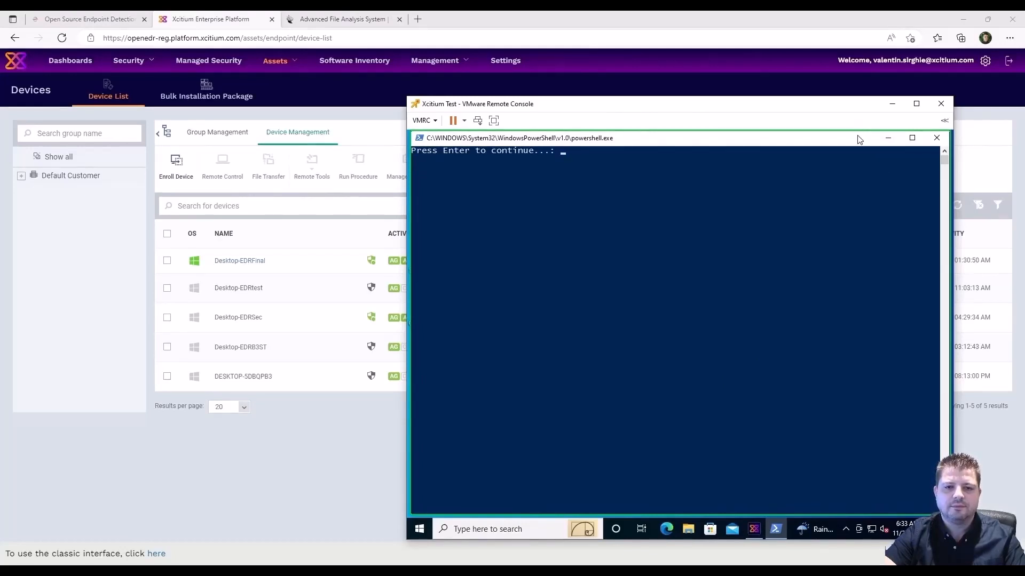
pyautogui.press('Return')
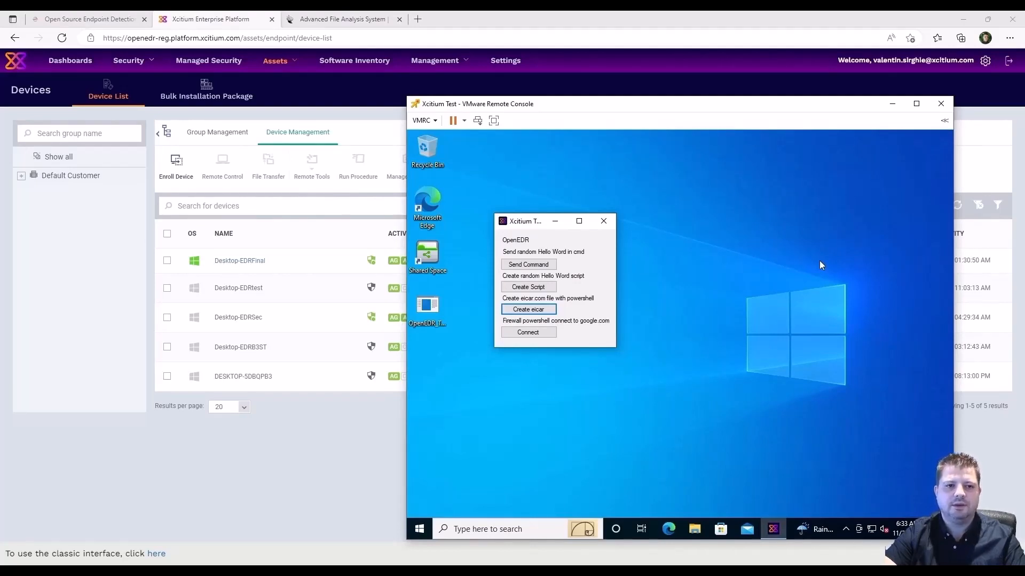
pyautogui.click(278, 470)
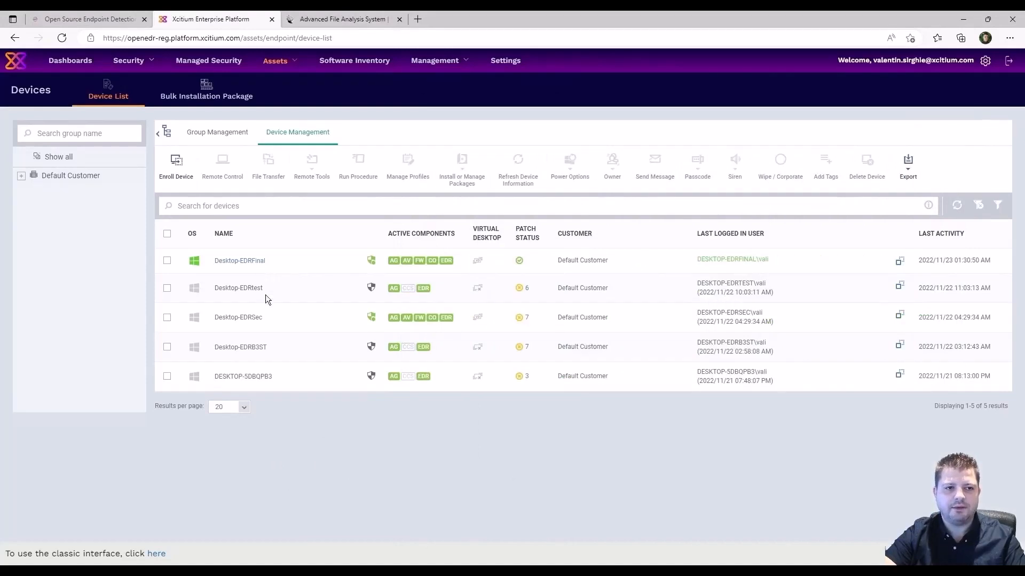
# Expand the newest Suspicious Powershell Execution alert in Endpoint Security's Alert Search, then view Contained Threats.
pyautogui.click(143, 63)
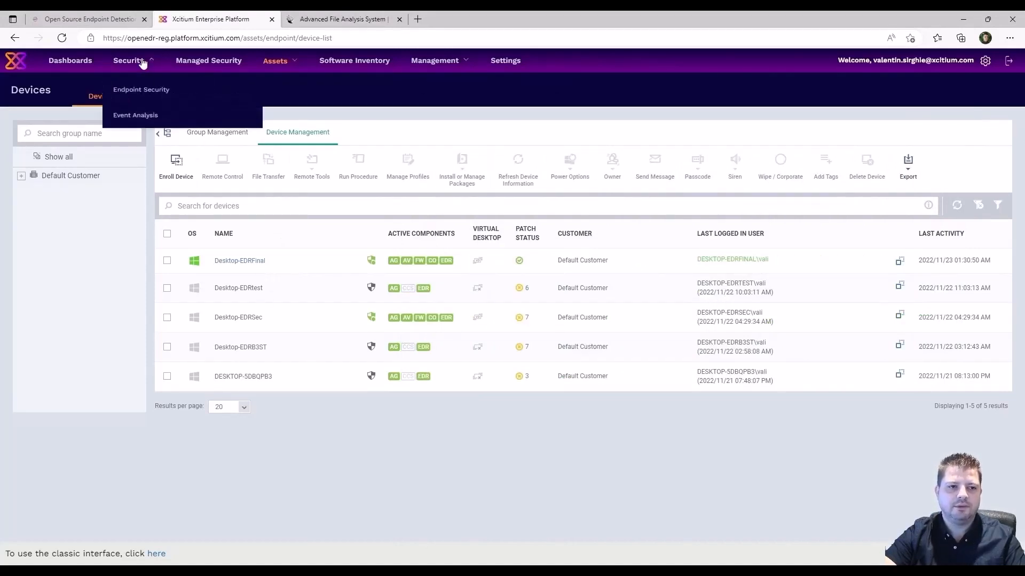
pyautogui.click(140, 92)
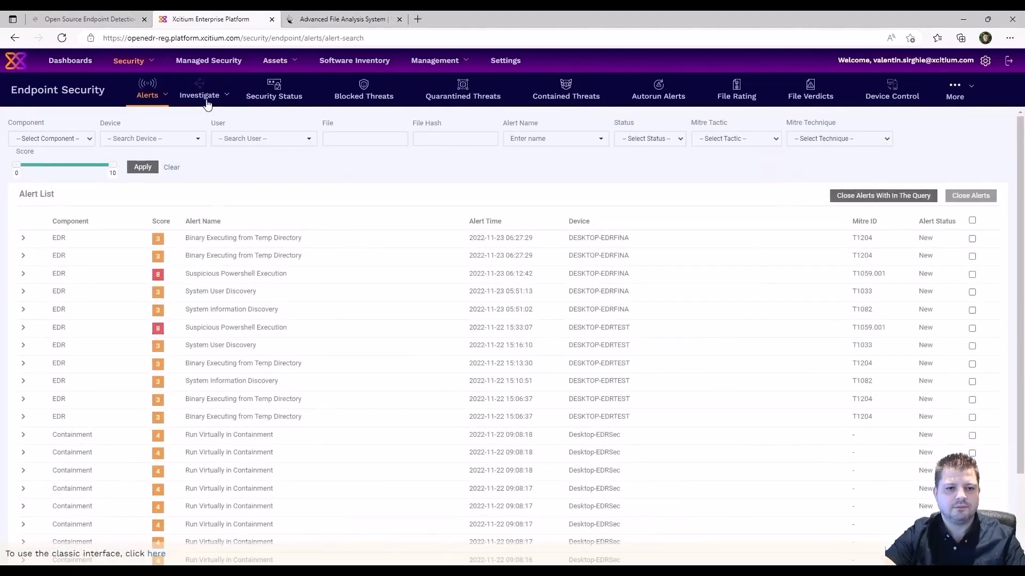
pyautogui.moveTo(207, 97)
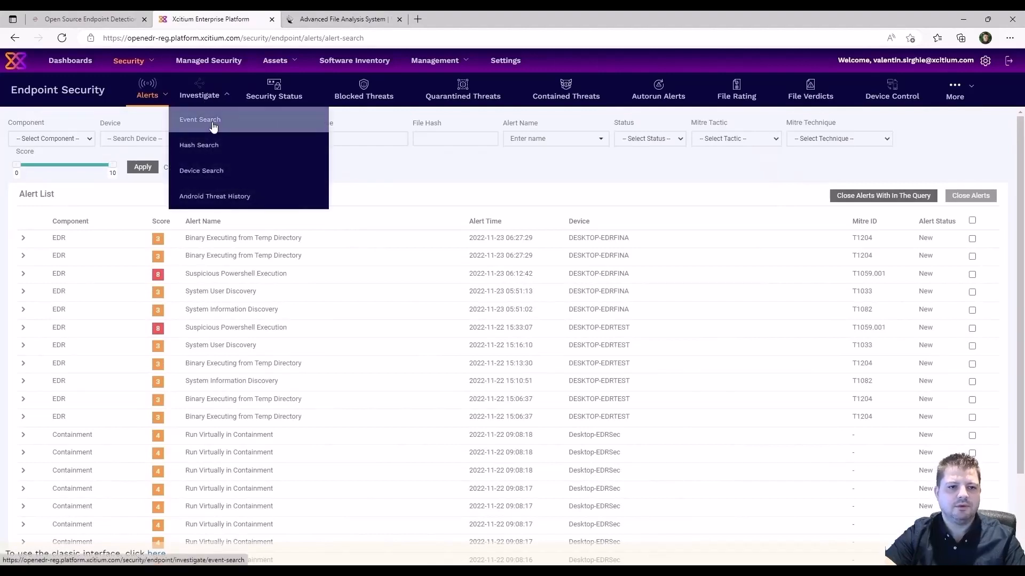
pyautogui.click(214, 126)
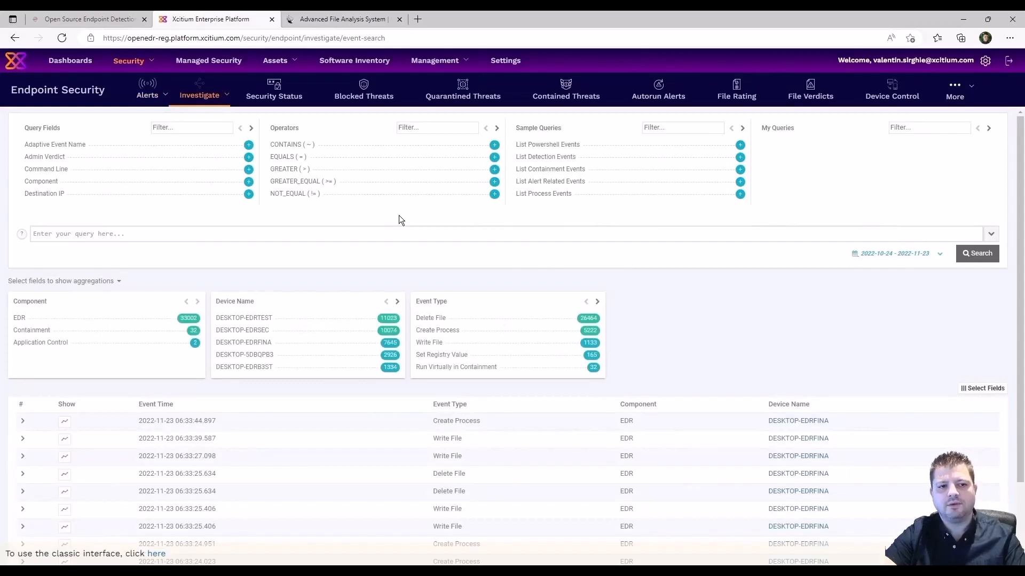
pyautogui.moveTo(149, 98)
pyautogui.click(157, 119)
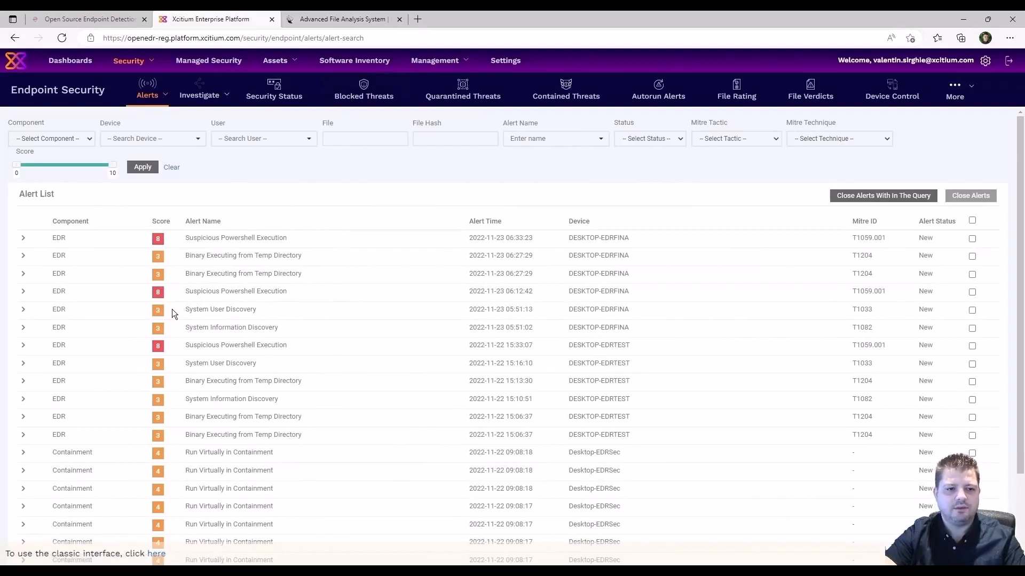
pyautogui.click(24, 239)
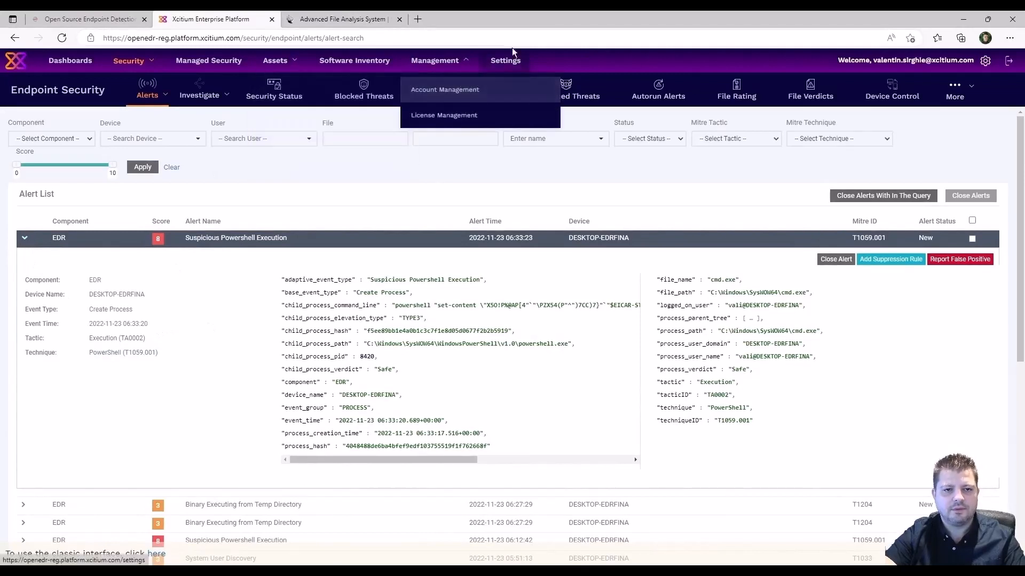
pyautogui.click(567, 86)
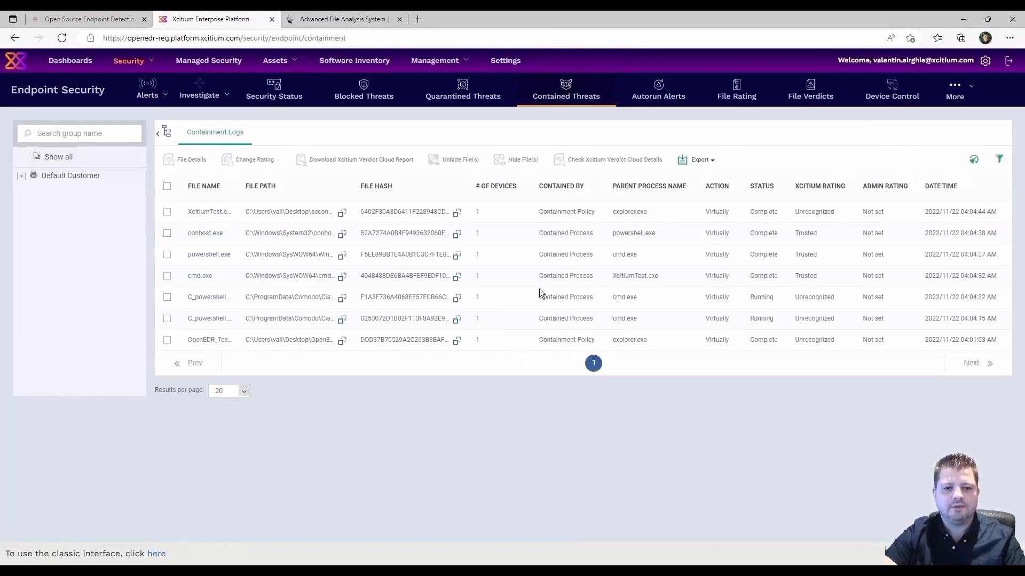
# Clear the Containment Logs data cache so the C_powershell script appears, then switch to the VM console.
pyautogui.click(972, 161)
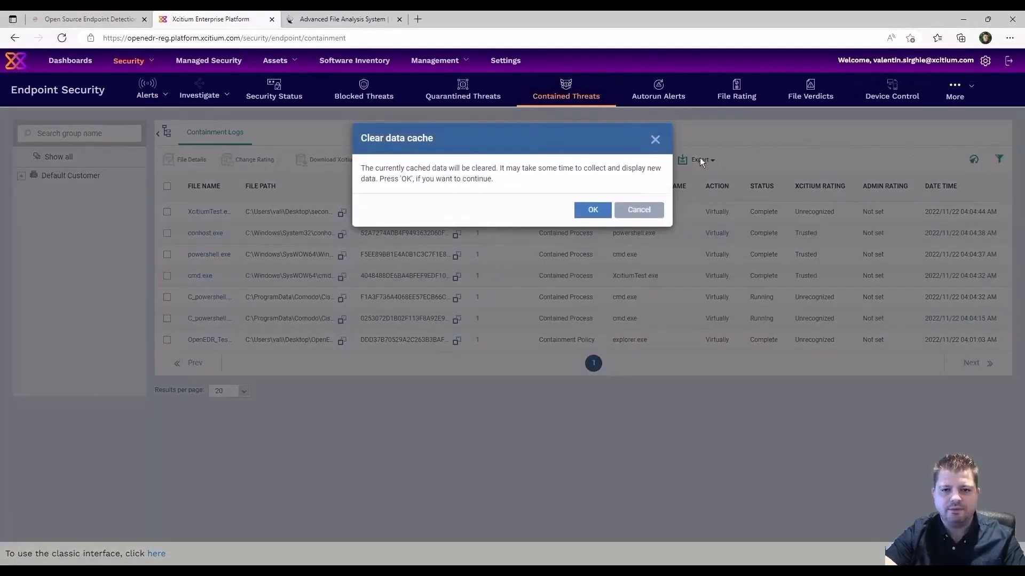
pyautogui.click(594, 211)
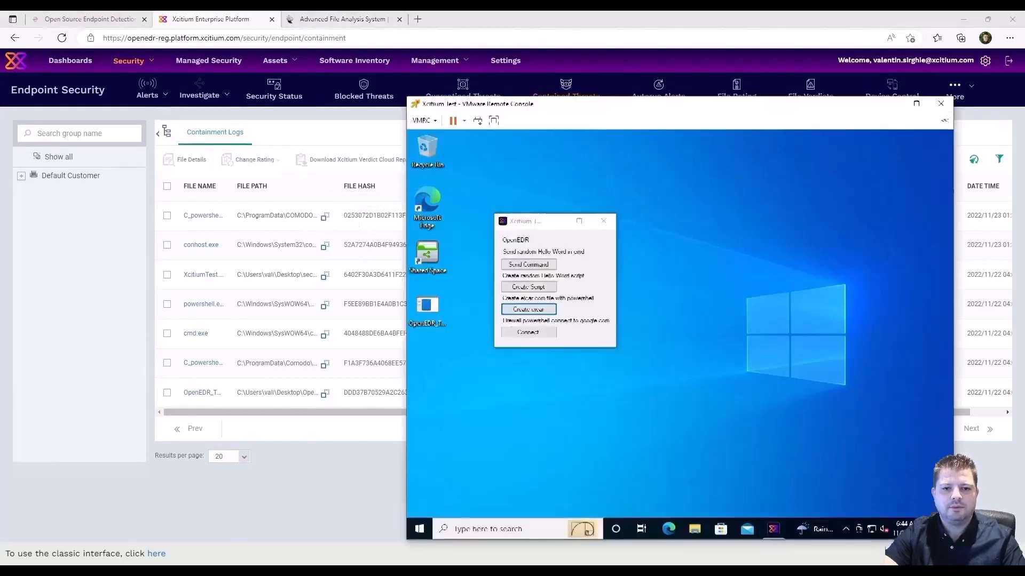
pyautogui.click(535, 561)
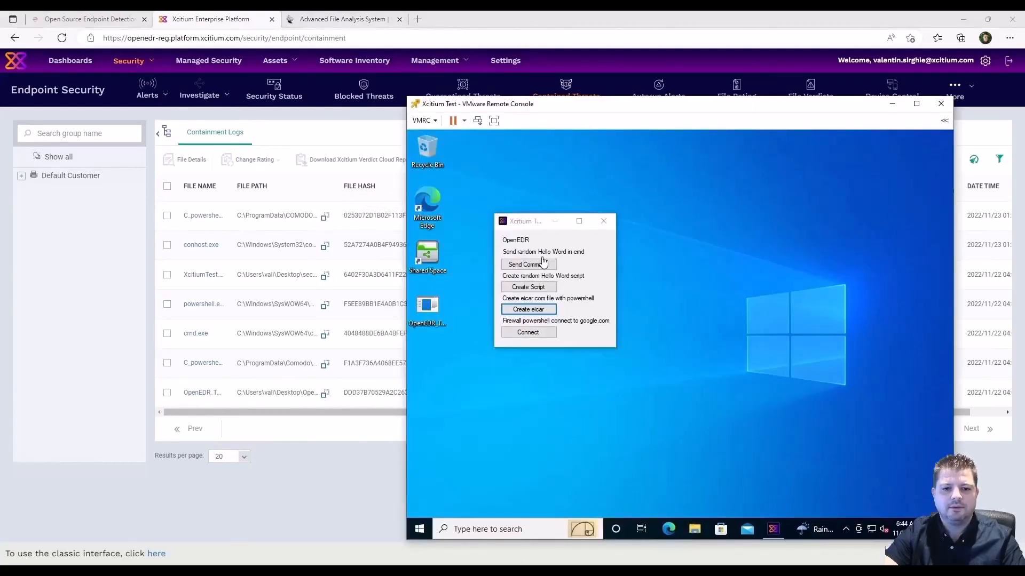
# Close the test app and browse to %programdata%\COMODO\Cis\tempscrpt in the VM.
pyautogui.click(603, 221)
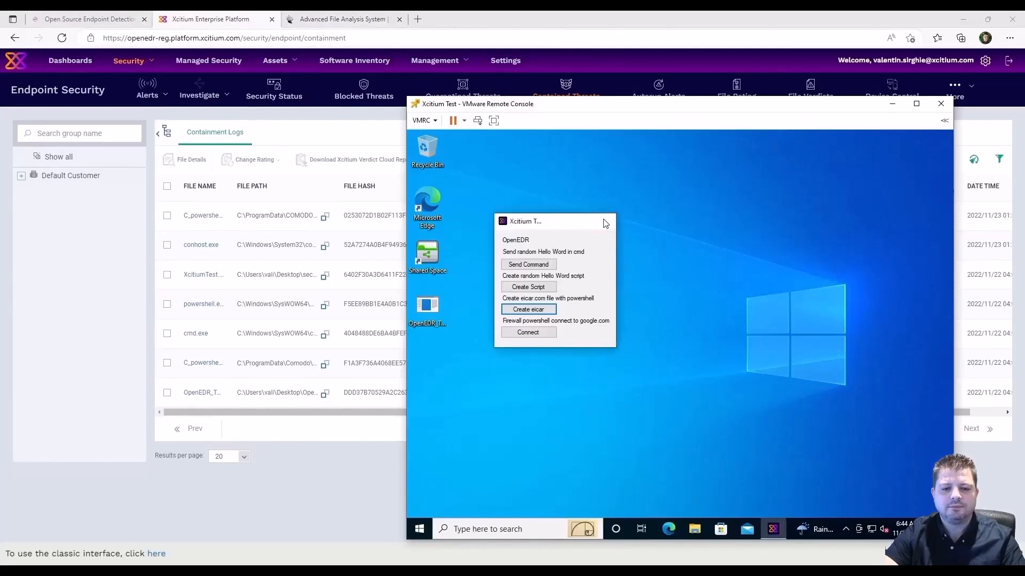
pyautogui.click(524, 529)
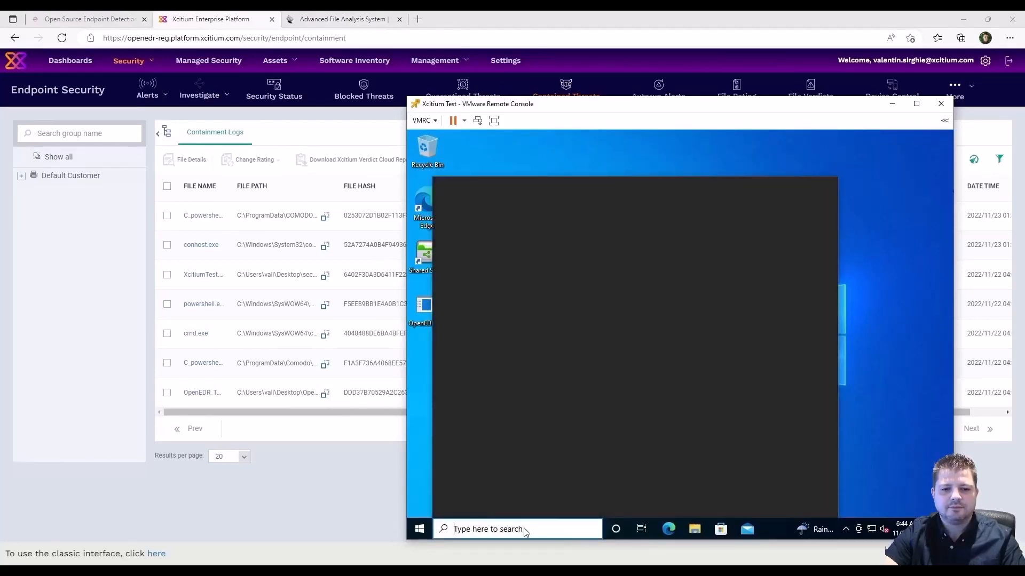
pyautogui.write('%programdata%\\')
pyautogui.press('Return')
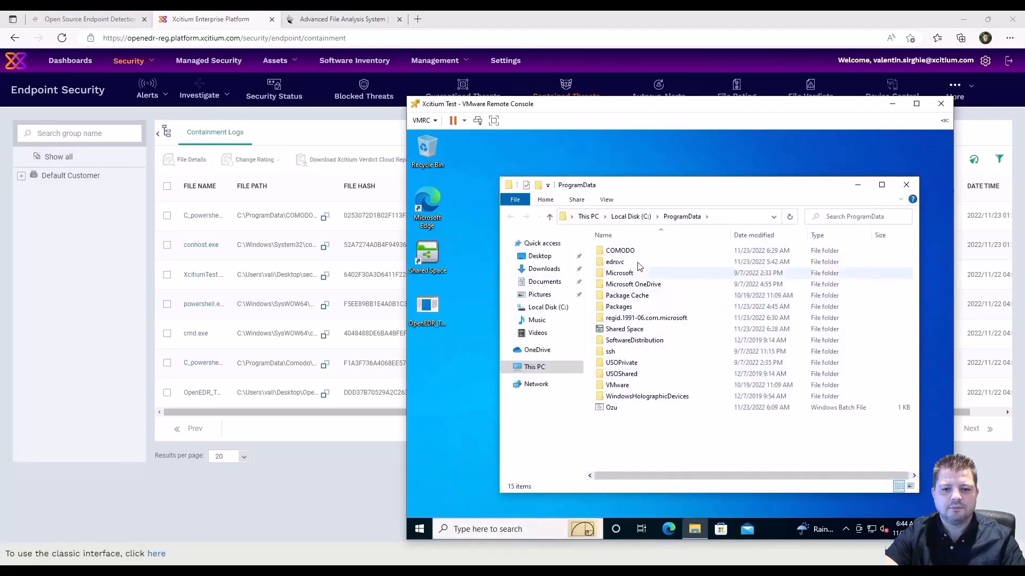
pyautogui.doubleClick(635, 252)
pyautogui.click(620, 254)
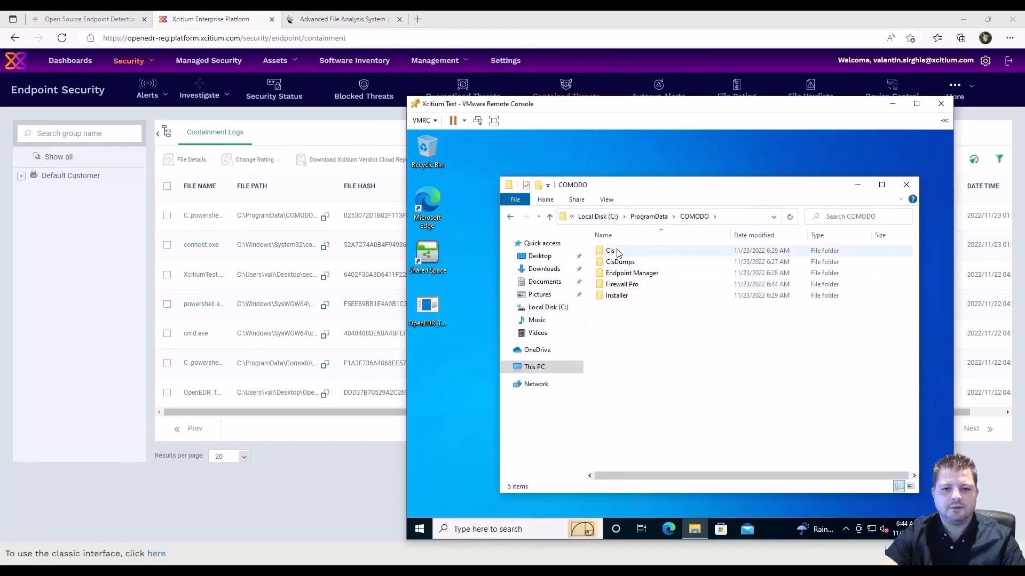
pyautogui.doubleClick(649, 353)
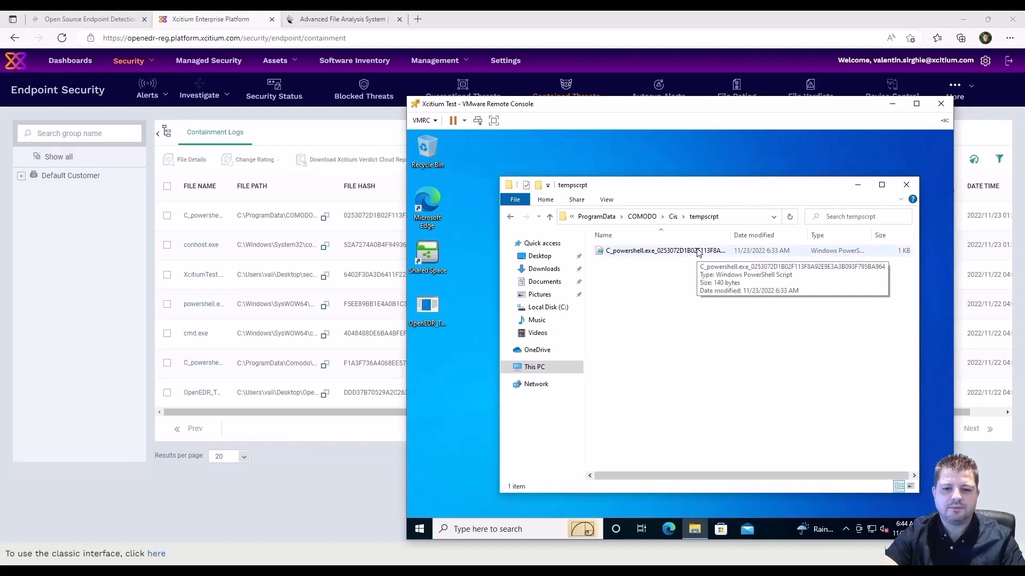
# Review the C_powershell script in PowerShell ISE, then close ISE and the folder window.
pyautogui.rightClick(697, 251)
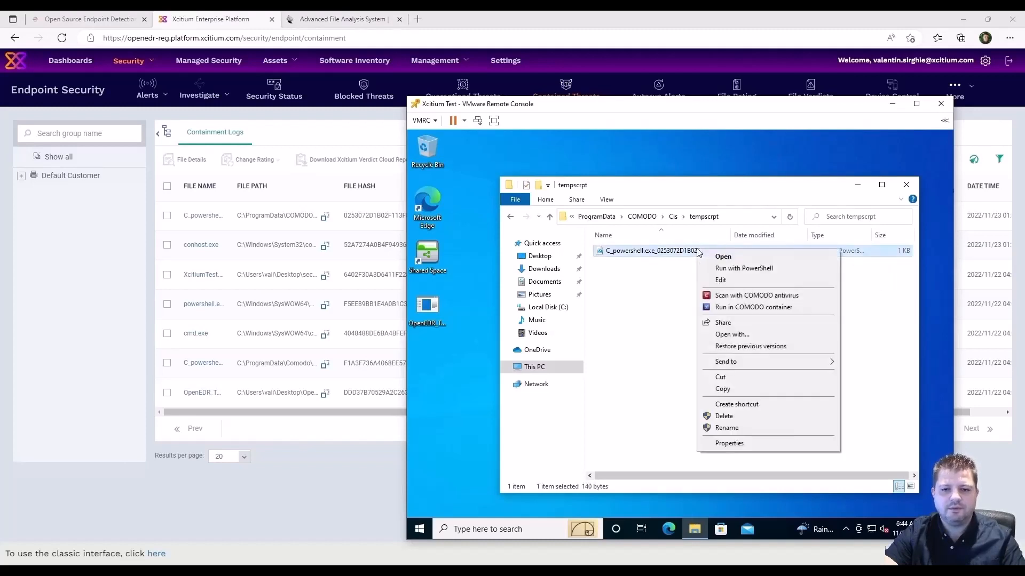
pyautogui.click(731, 281)
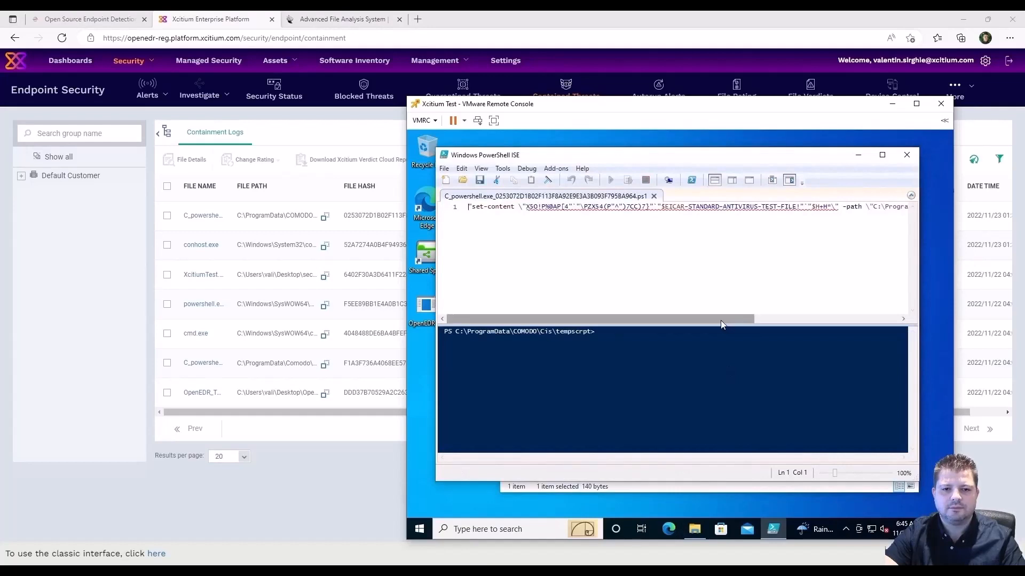
pyautogui.moveTo(721, 320); pyautogui.dragTo(681, 318)
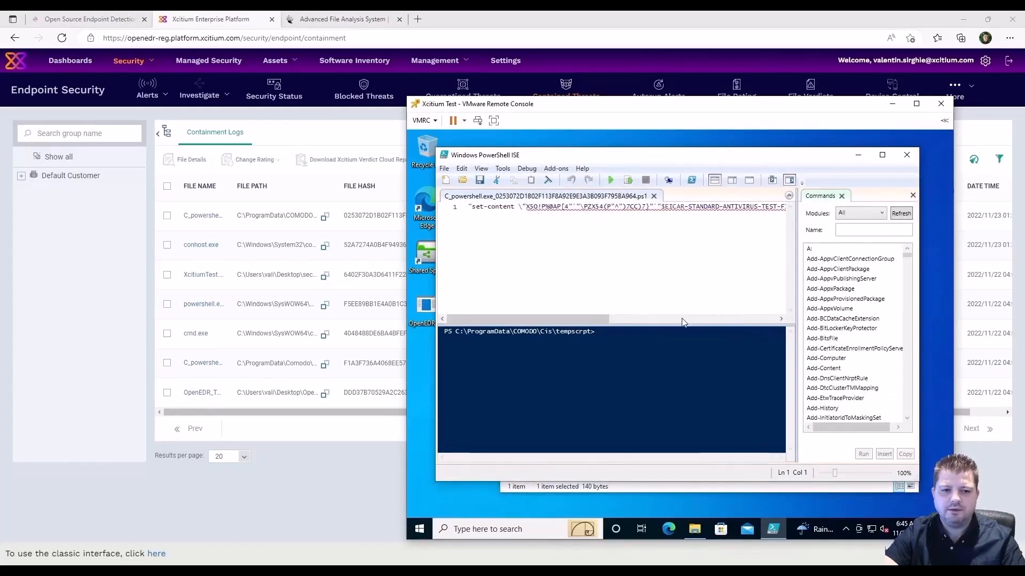
pyautogui.click(906, 156)
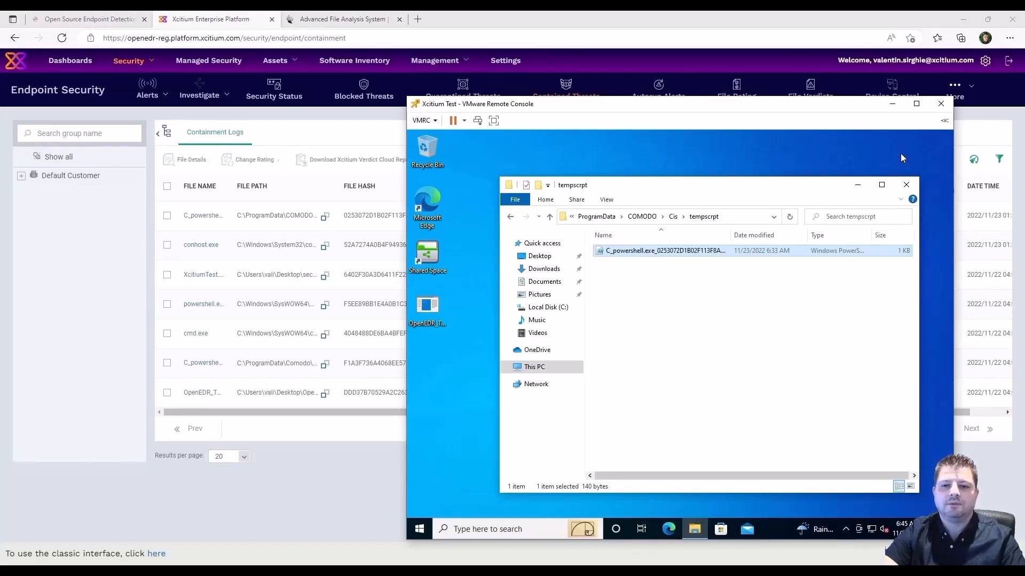
pyautogui.click(907, 186)
pyautogui.click(272, 484)
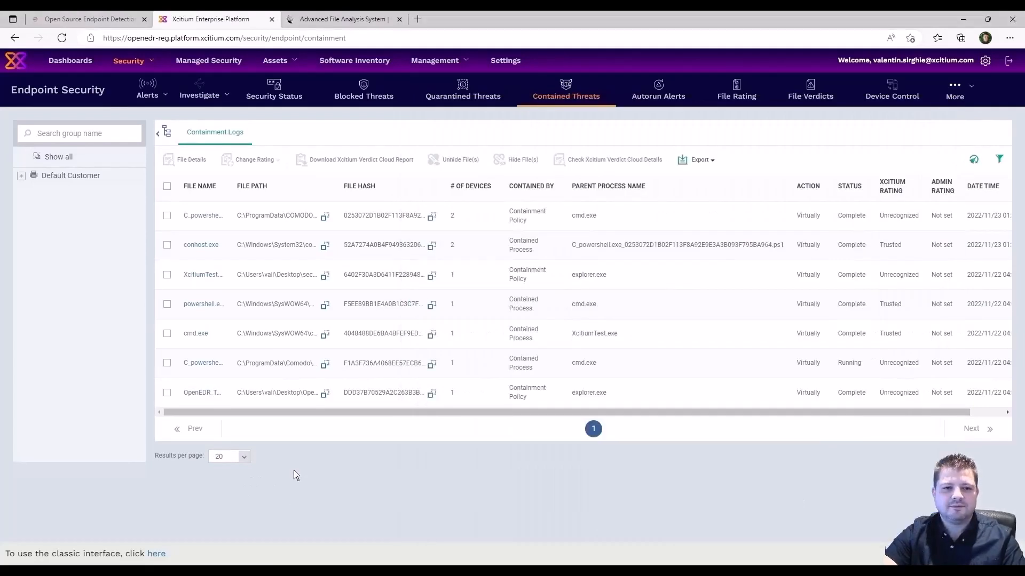
# Expand both Run Virtually in Containment alerts to see the C_powershell tempscrpt path, then go to Devices.
pyautogui.moveTo(160, 98)
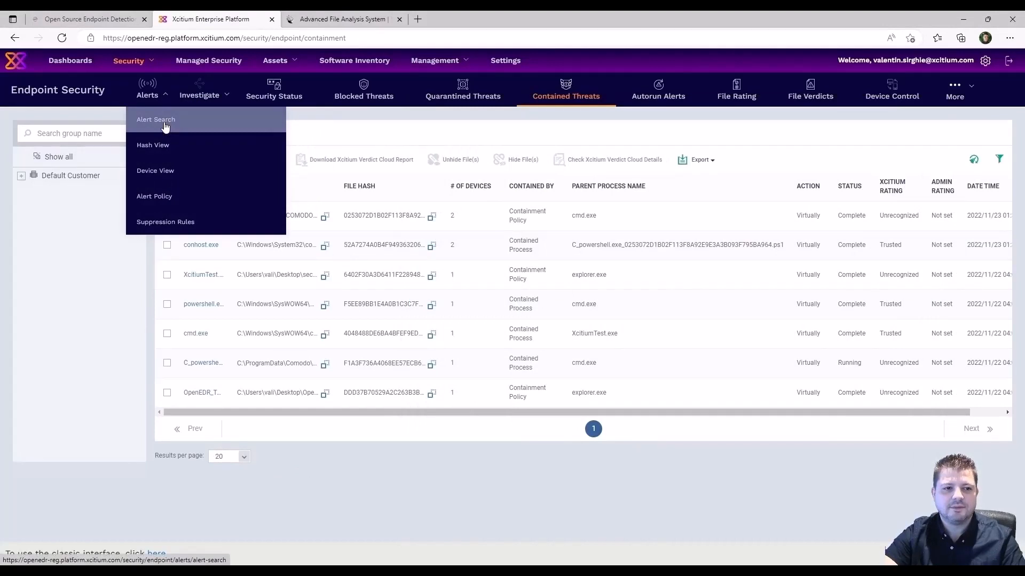
pyautogui.click(165, 122)
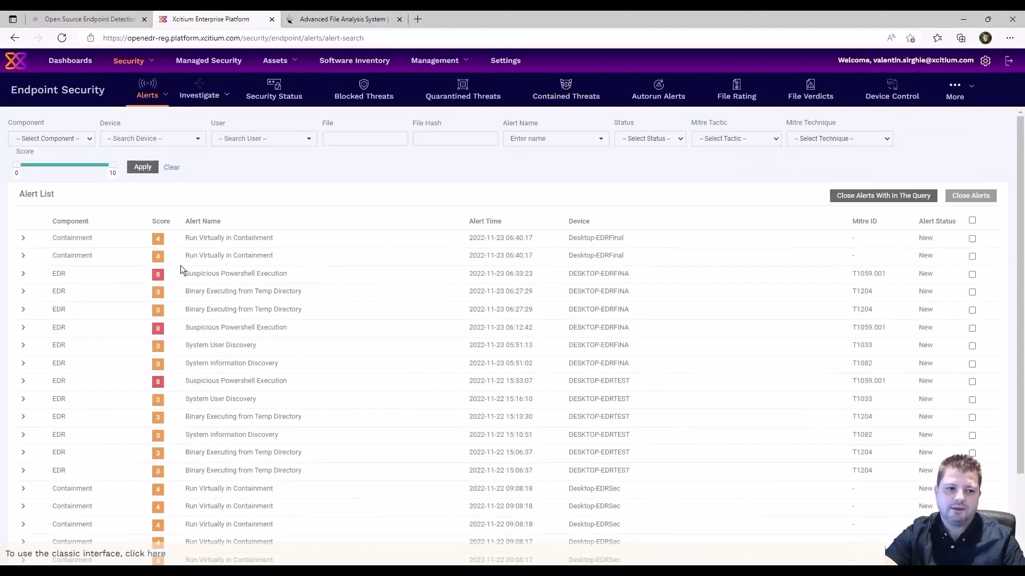
pyautogui.click(24, 258)
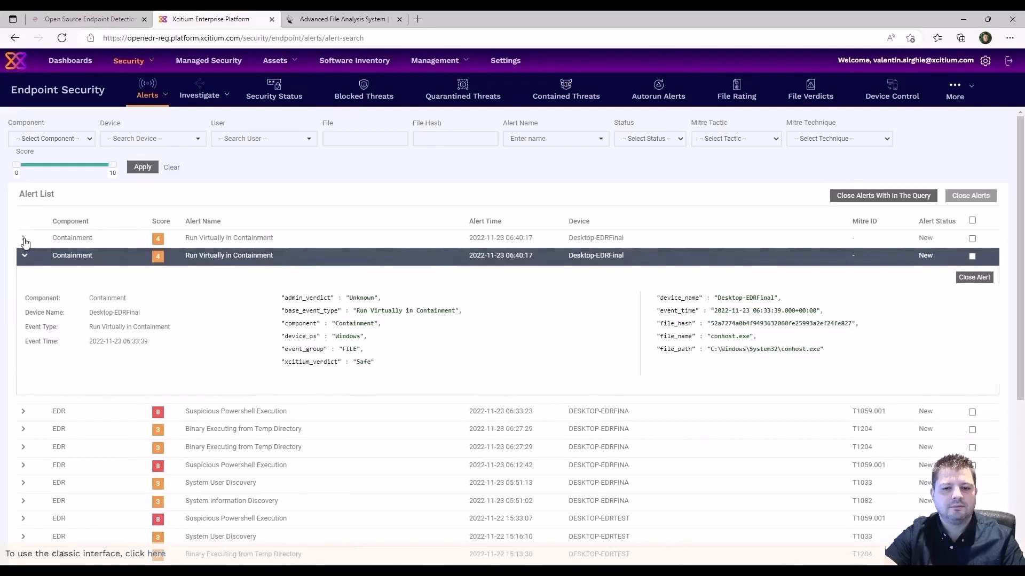
pyautogui.click(24, 239)
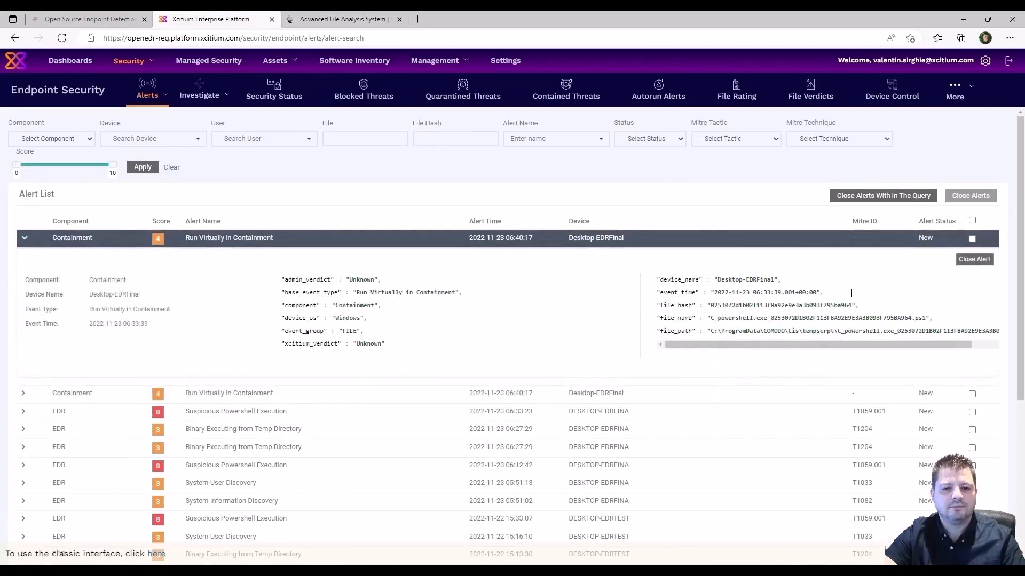
pyautogui.moveTo(799, 345); pyautogui.dragTo(932, 345)
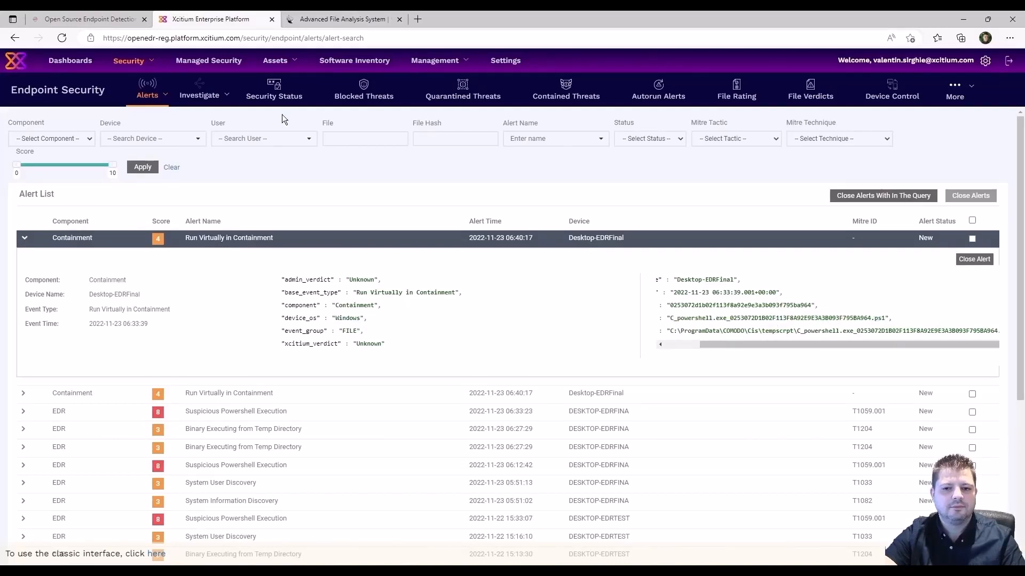
pyautogui.moveTo(276, 63)
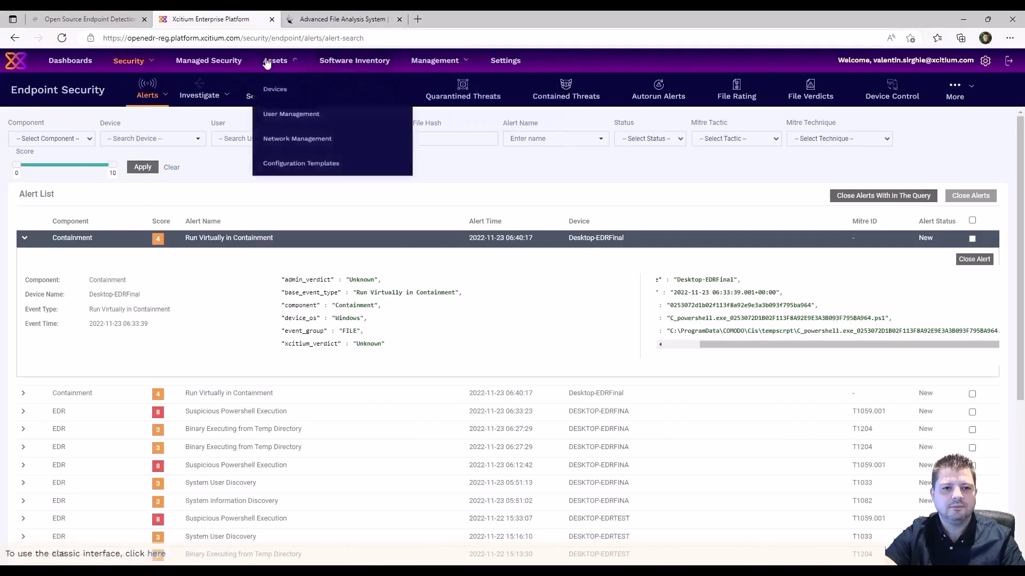
pyautogui.click(275, 90)
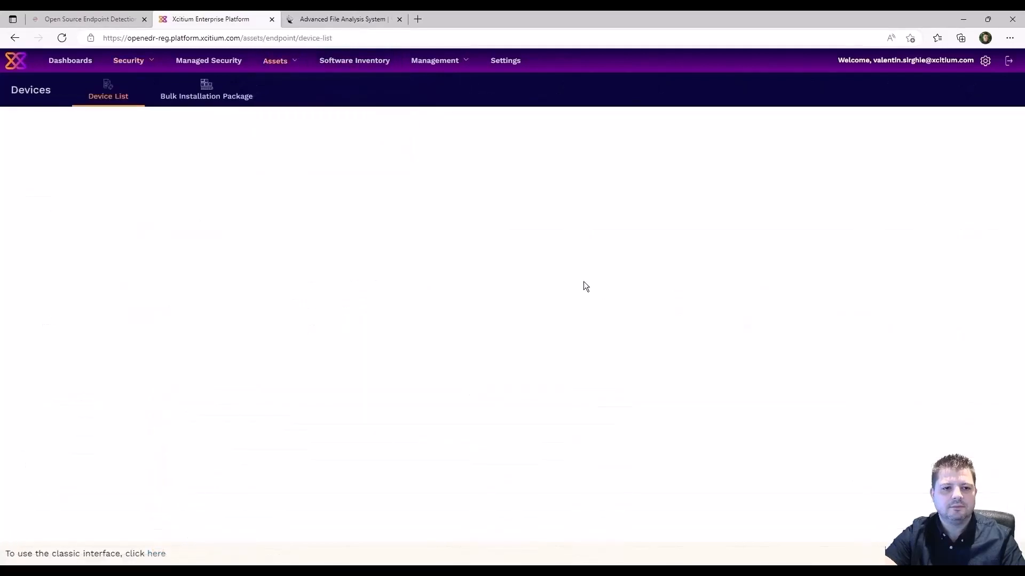